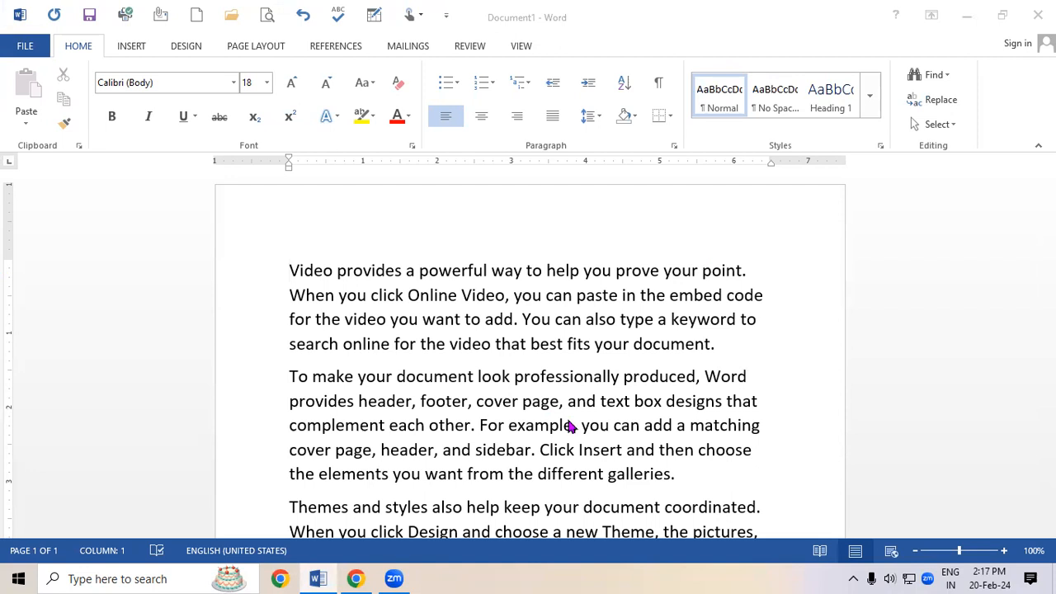
left_click(464, 322)
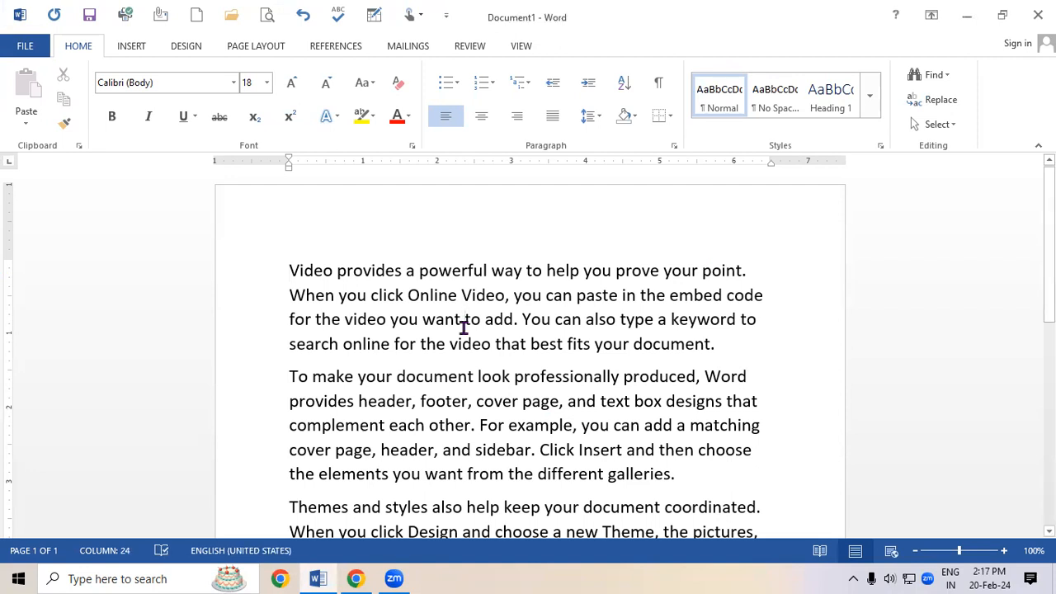
left_click(518, 84)
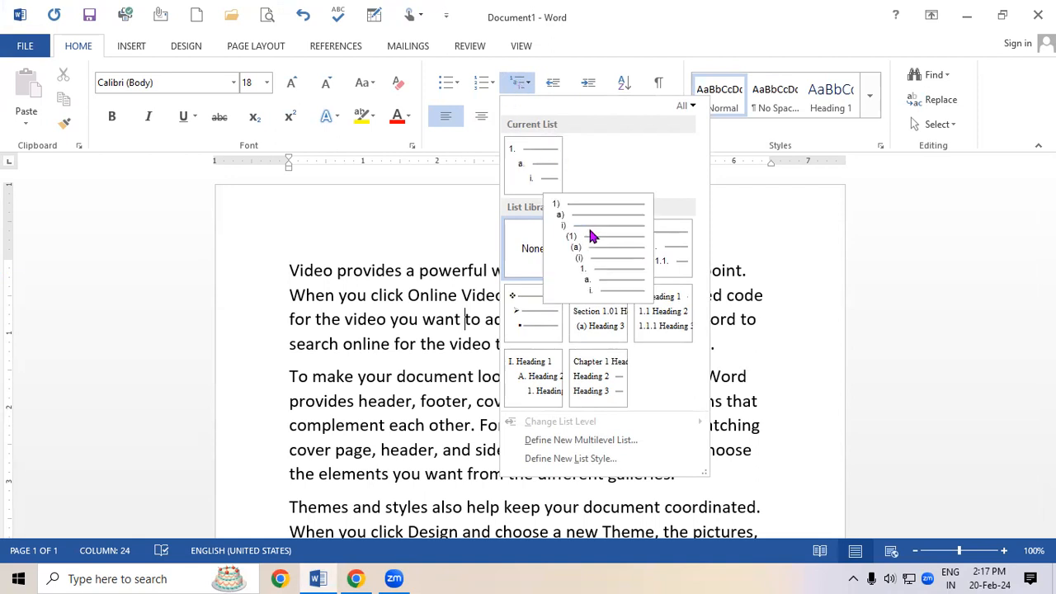
left_click(438, 298)
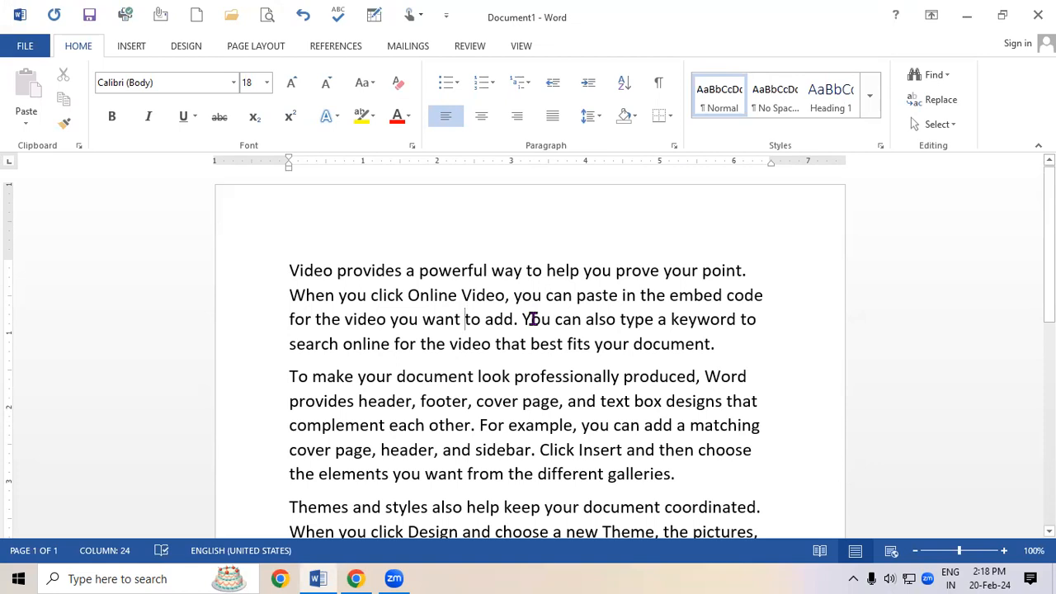
Select the whole document, increase its indent eight steps and reset its paragraph formatting.
key("ctrl+a")
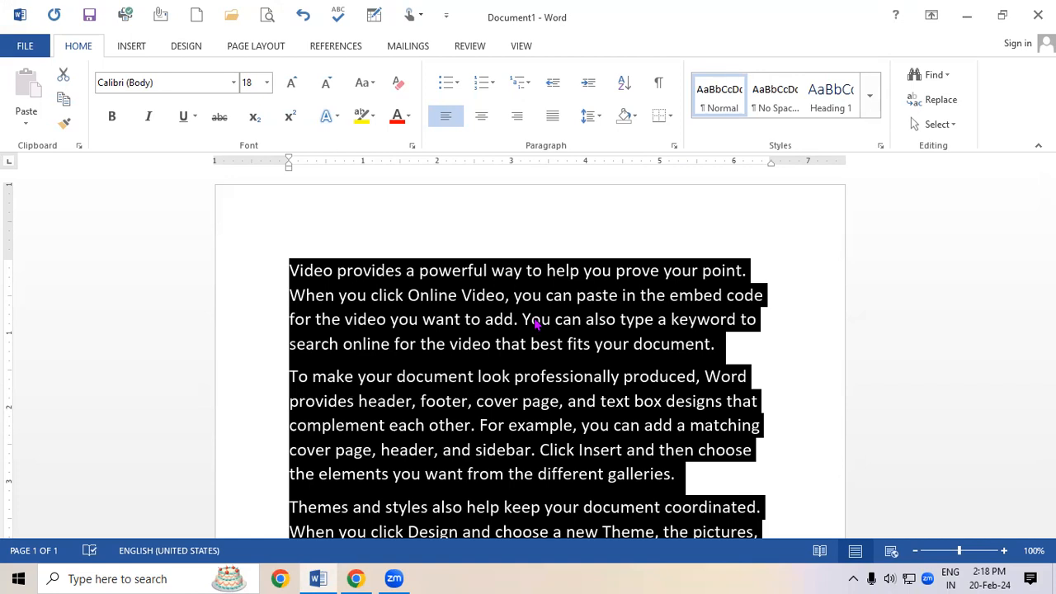
key("ctrl+m")
key("ctrl+m")
key("ctrl+m")
key("ctrl+m")
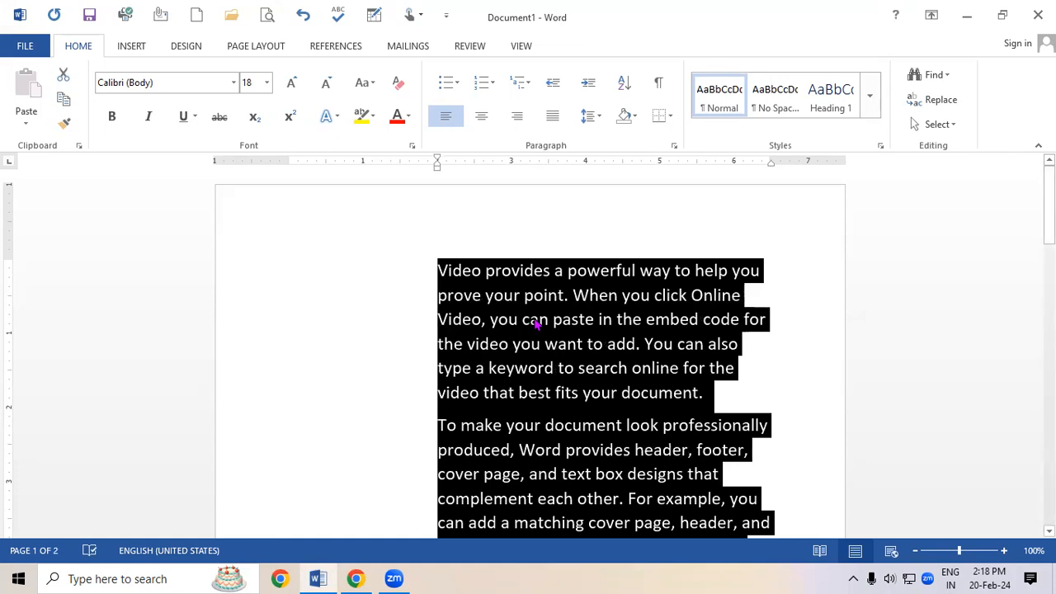
key("ctrl+m")
key("ctrl+m")
key("ctrl+m")
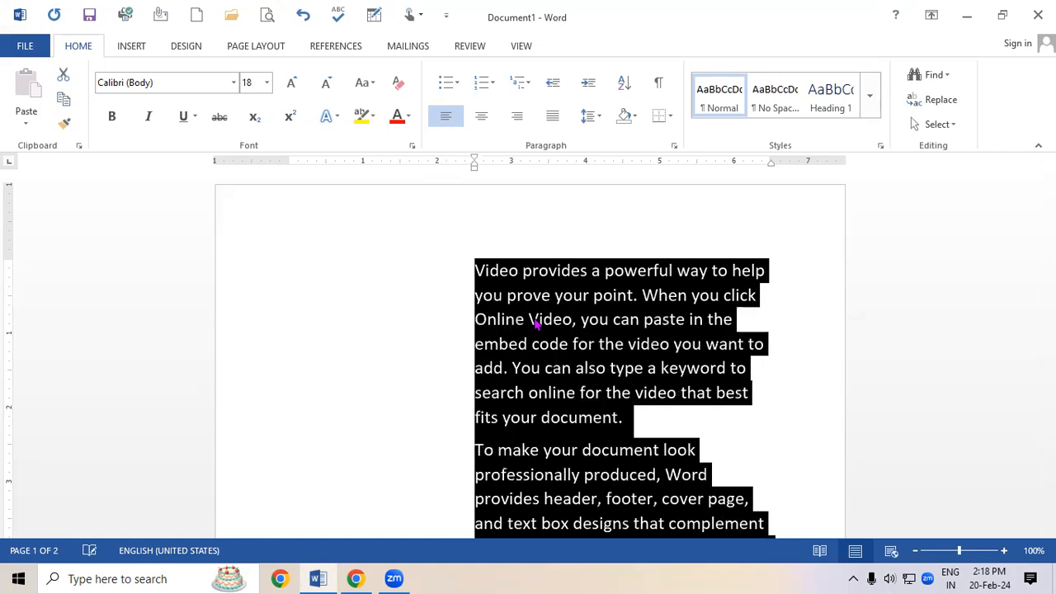
key("ctrl+m")
key("ctrl+m")
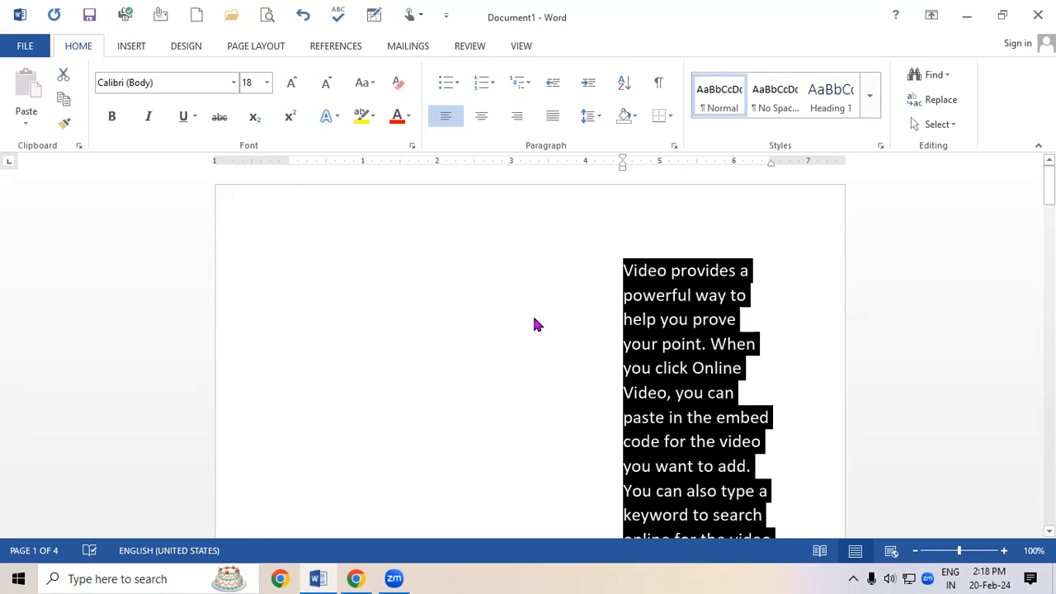
key("ctrl+q")
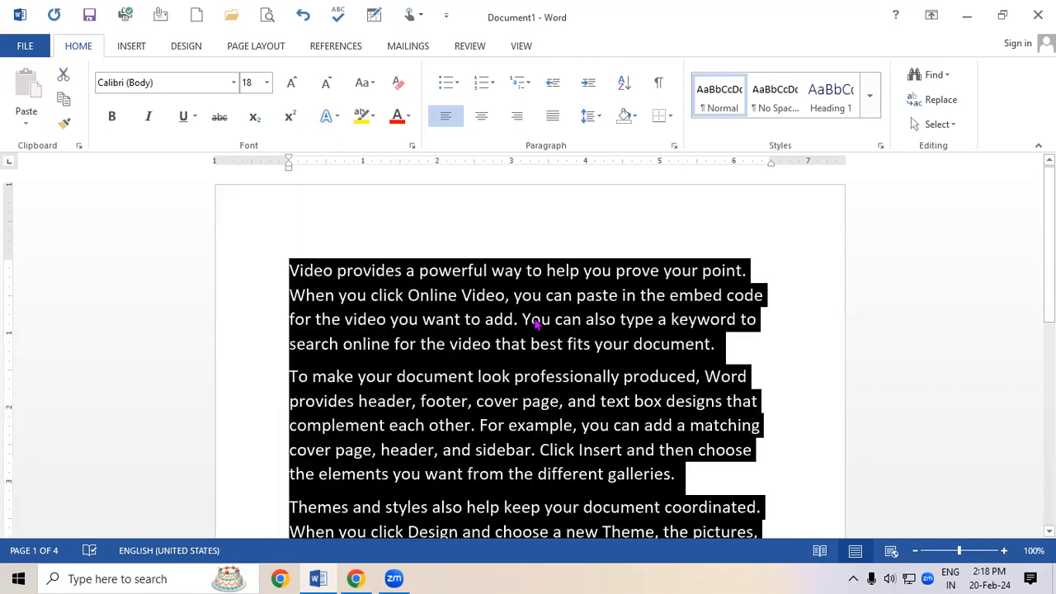
Increase the indent of all text several steps and decrease it back to the left margin.
double_click(599, 87)
double_click(599, 88)
double_click(599, 87)
triple_click(599, 88)
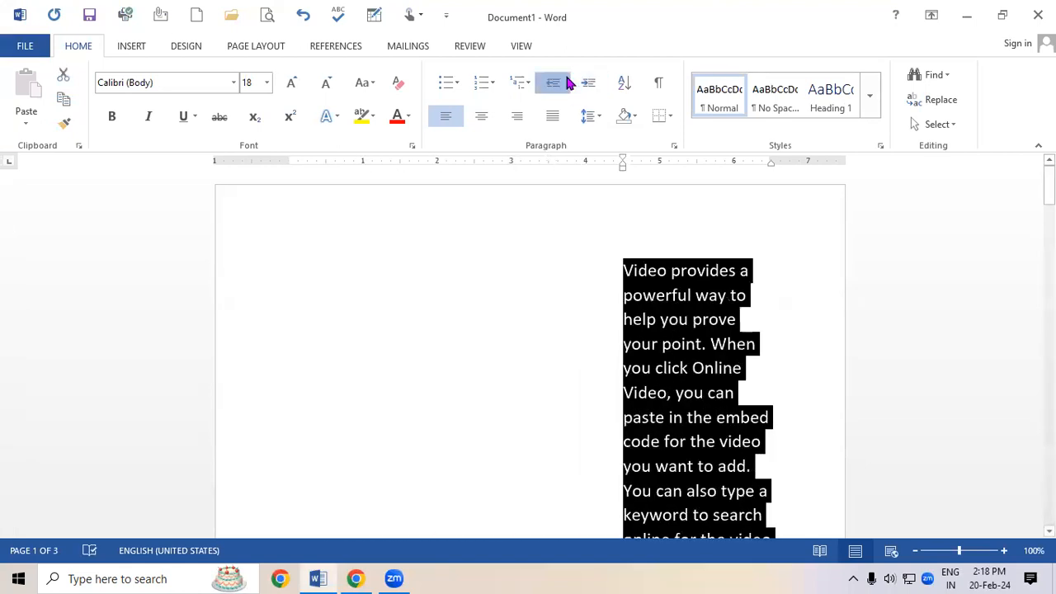
double_click(567, 81)
triple_click(568, 81)
double_click(567, 81)
double_click(568, 81)
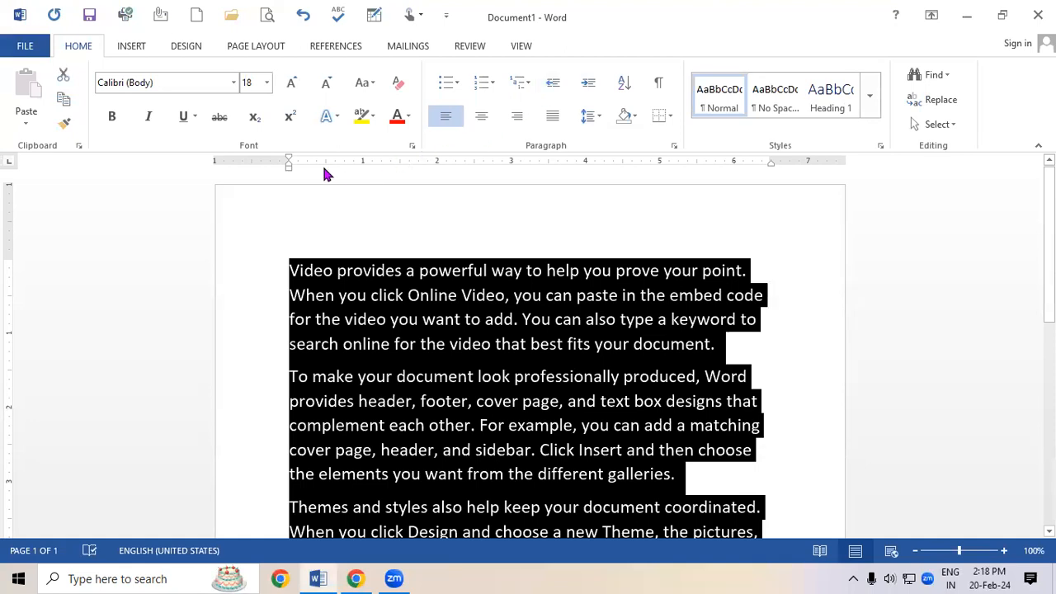
mouse_move(289, 165)
left_mouse_down()
mouse_move(326, 176)
mouse_move(289, 171)
left_mouse_up()
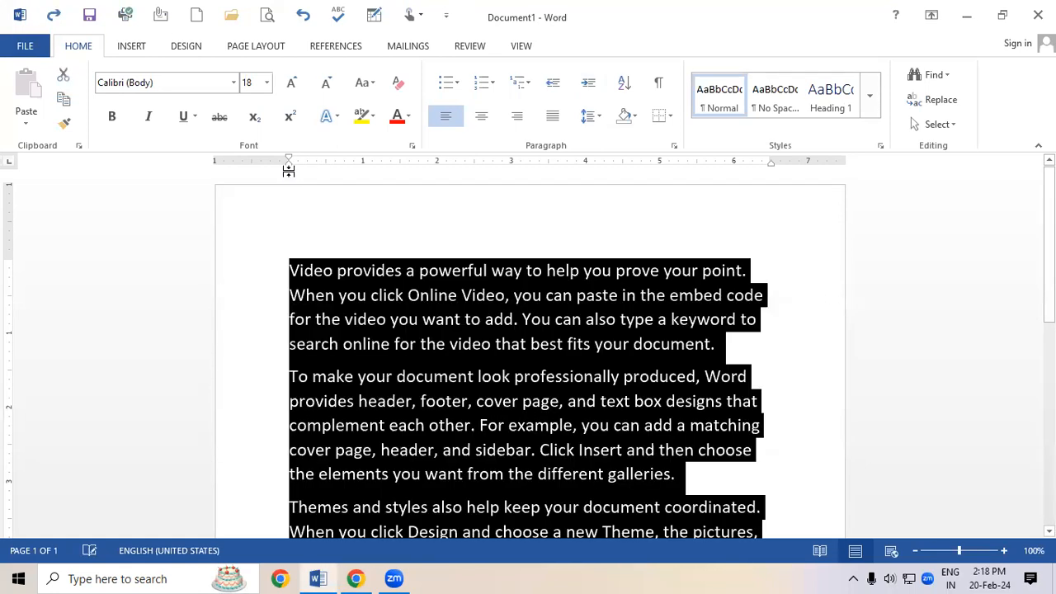
left_click(352, 347)
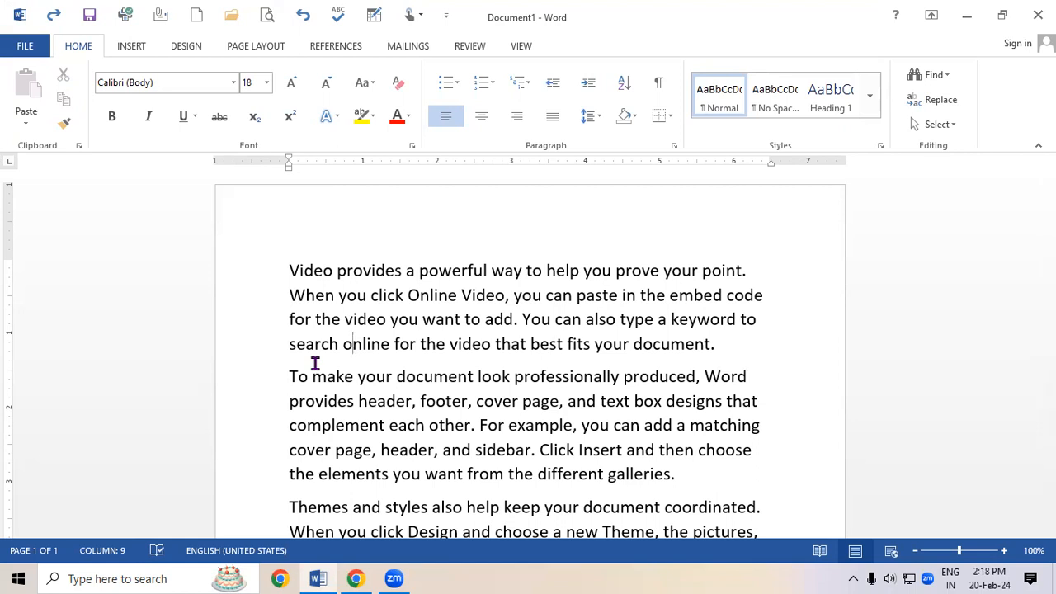
Select all text and adjust its indent with the increase and decrease indent commands to about 0.5 inch.
key("ctrl+a")
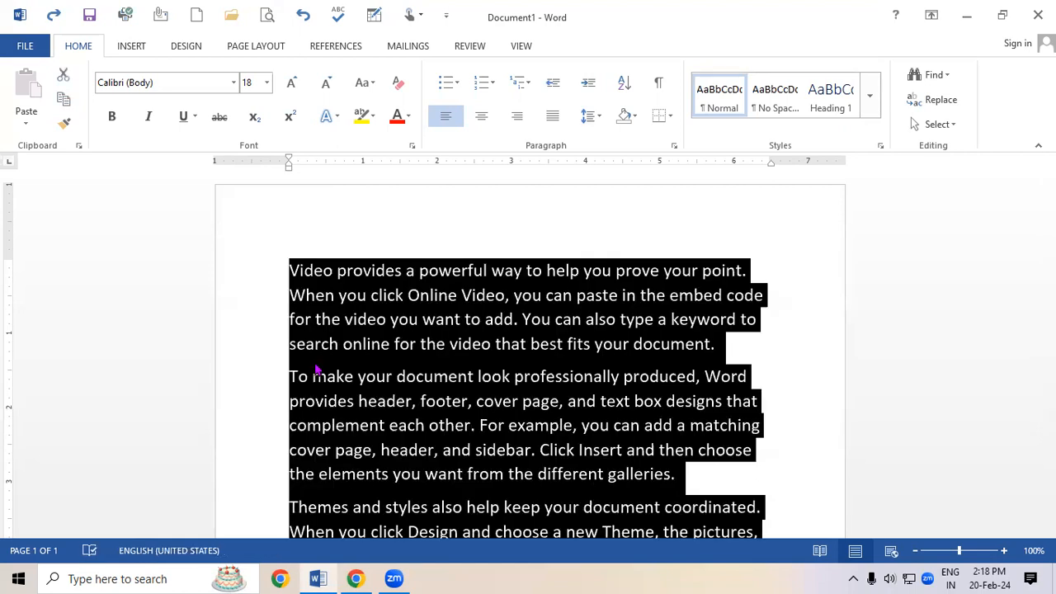
left_click(588, 85)
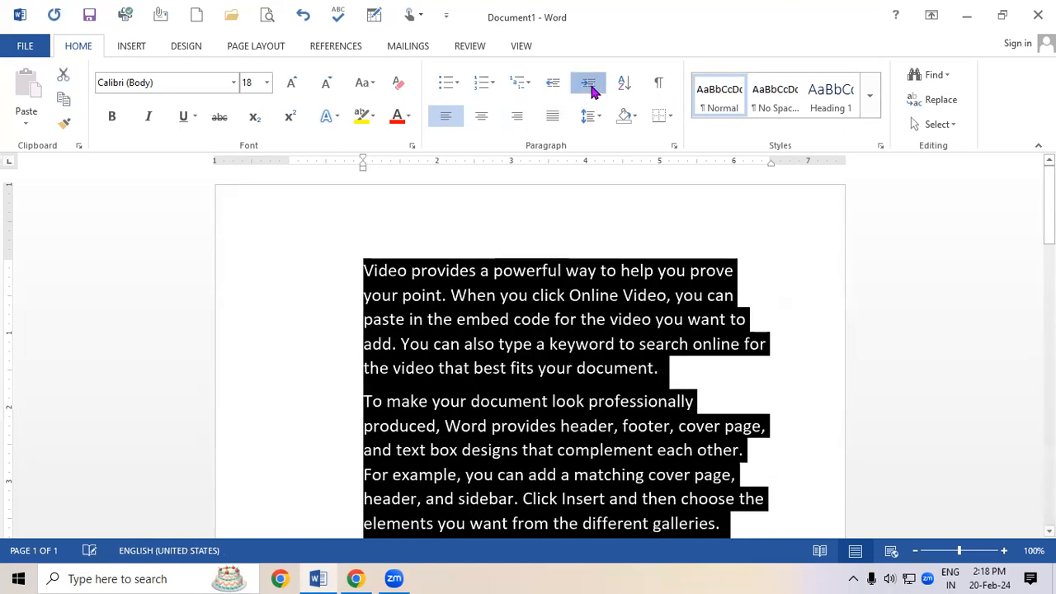
left_click(588, 84)
left_click(588, 84)
left_click(589, 84)
left_click(588, 84)
left_click(588, 84)
left_click(588, 84)
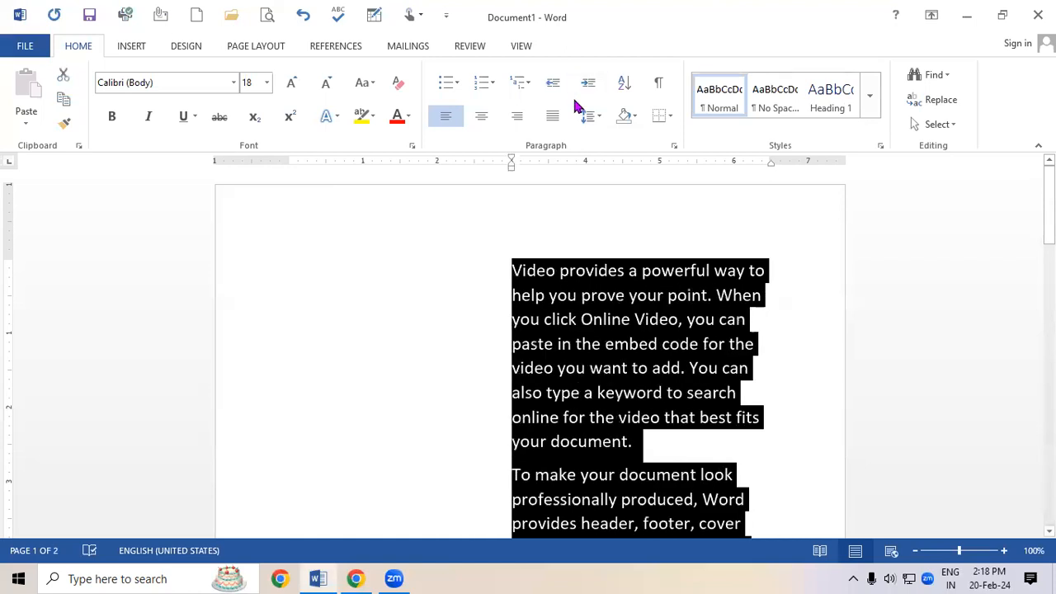
left_click(550, 86)
left_click(550, 87)
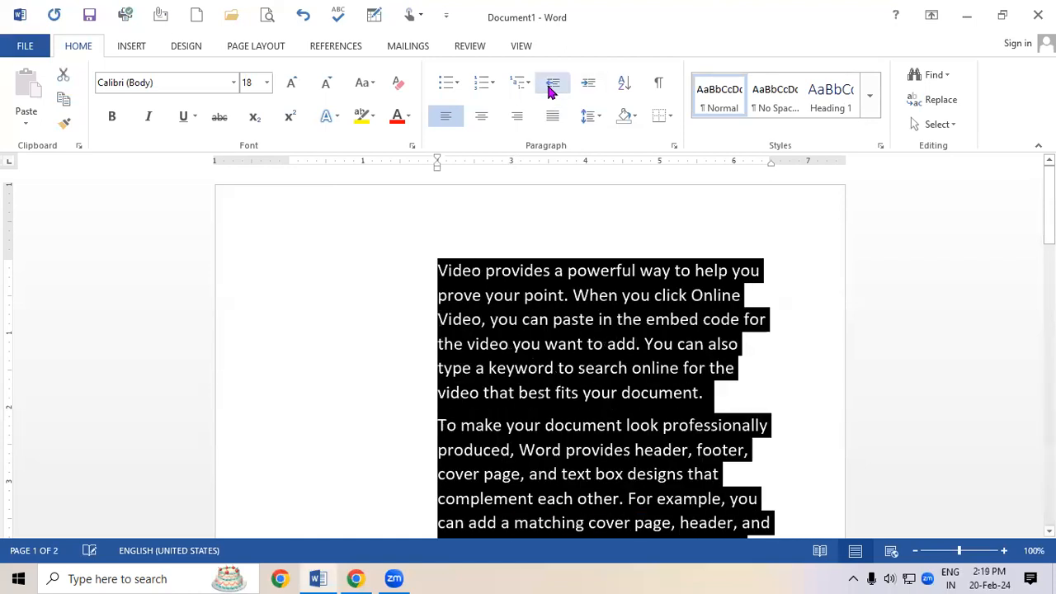
left_click(550, 87)
left_click(550, 88)
left_click(550, 89)
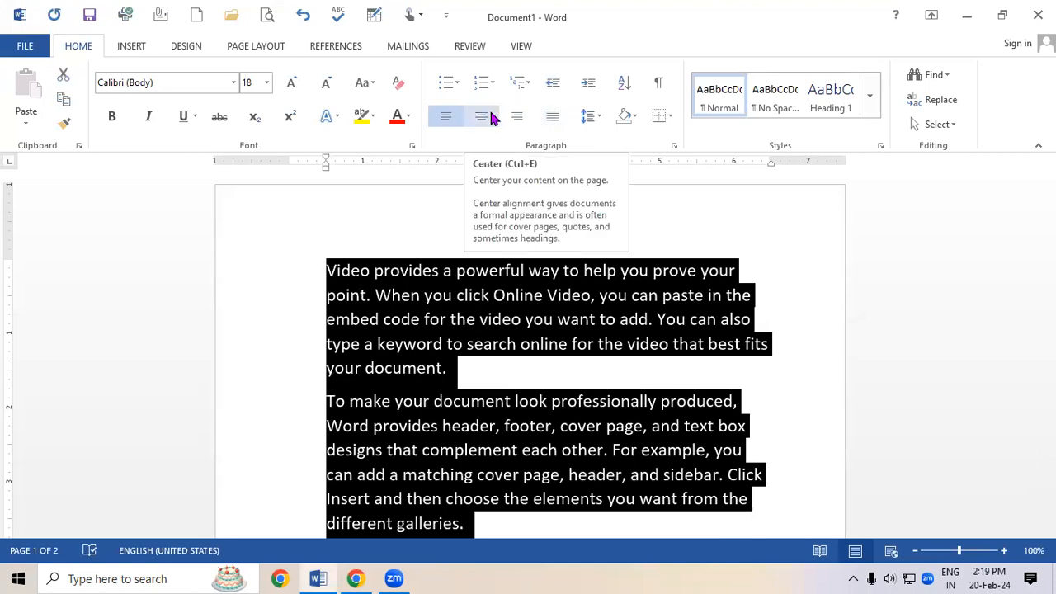
left_click(495, 426)
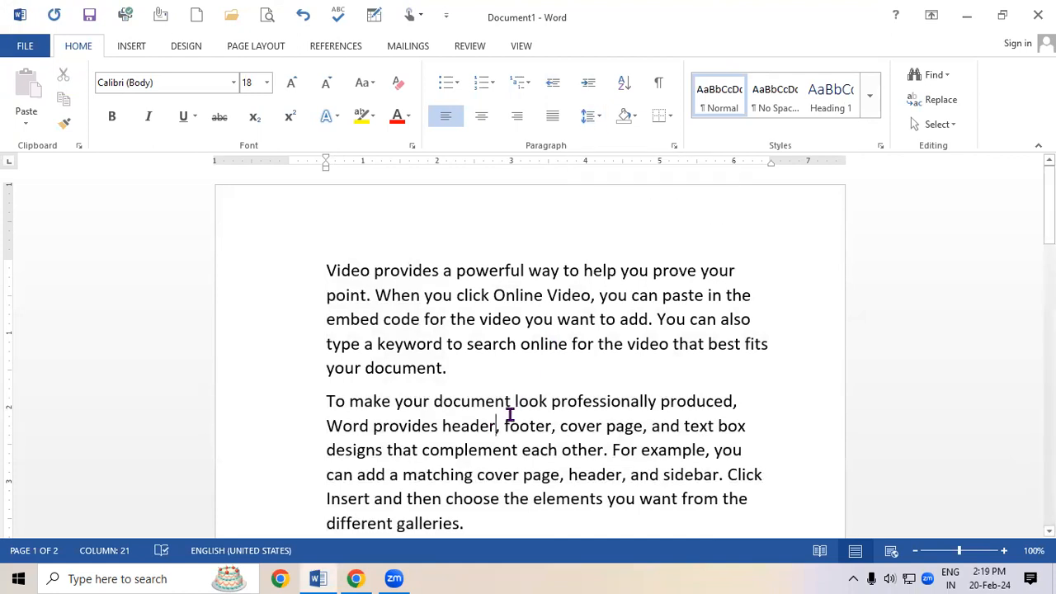
Select all text and set its line spacing to 2.0.
key("ctrl+a")
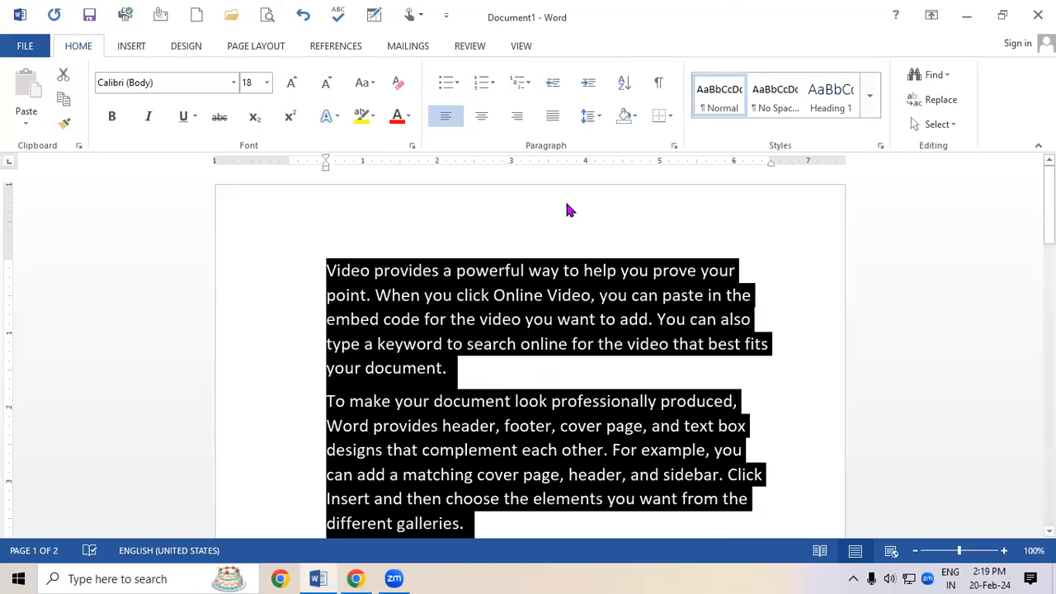
left_click(587, 116)
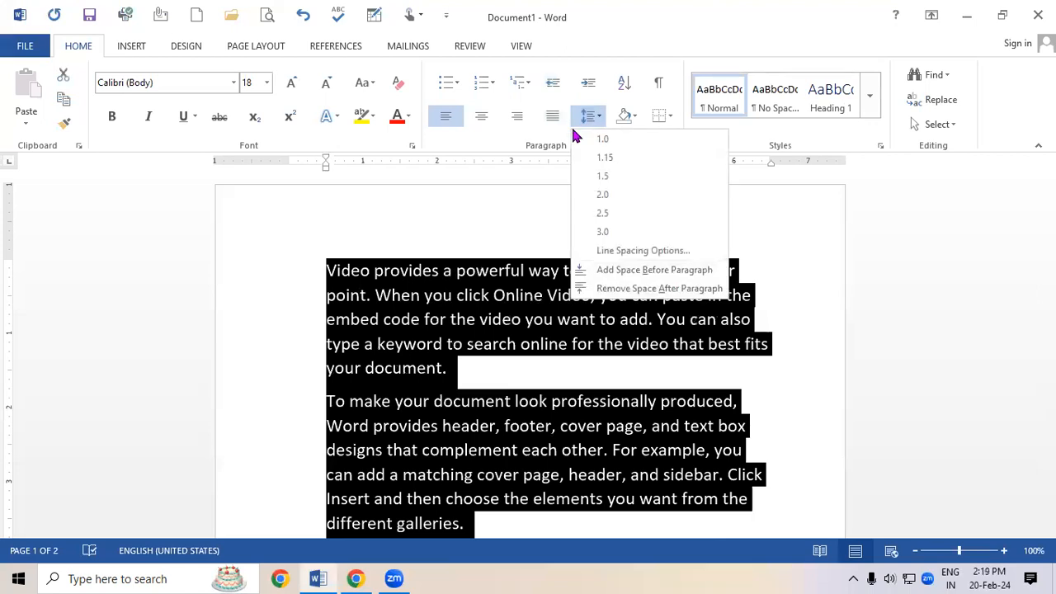
left_click(603, 196)
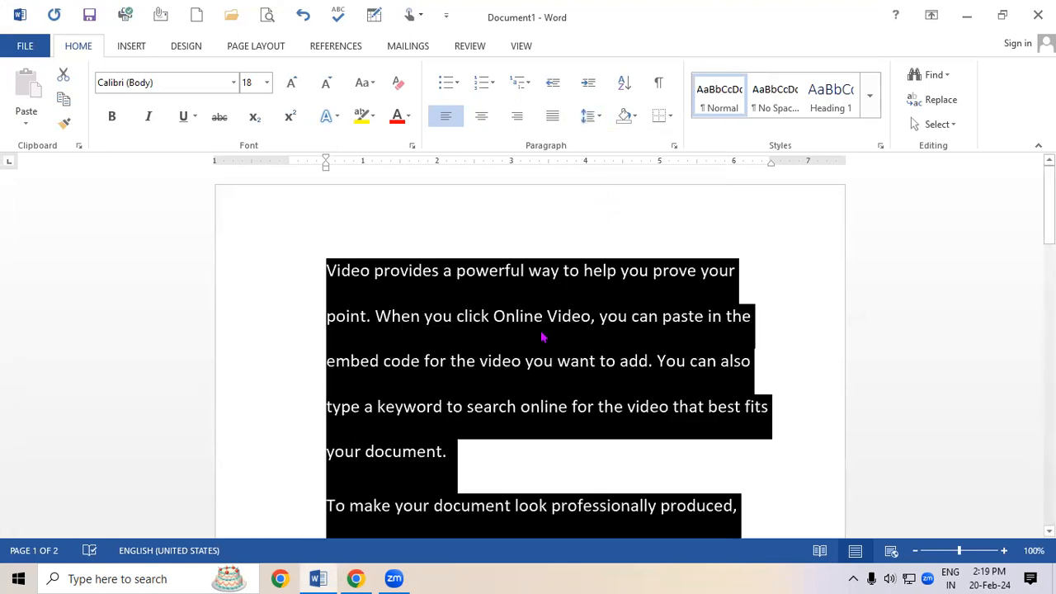
scroll(556, 325, "down", 2)
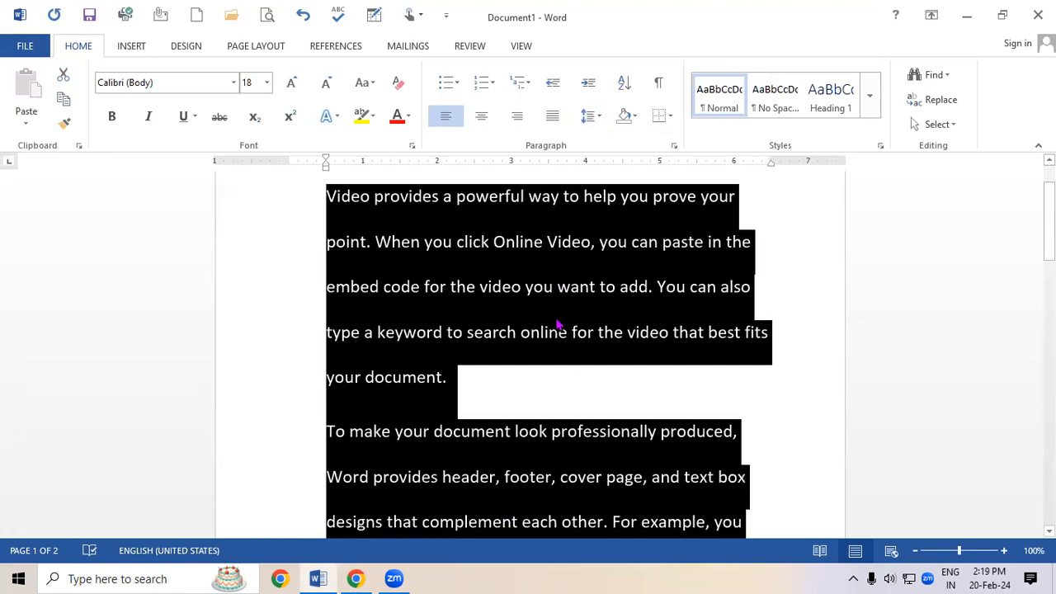
Set the line spacing of all text to 1.0 and try 3.0 instead.
left_click(586, 116)
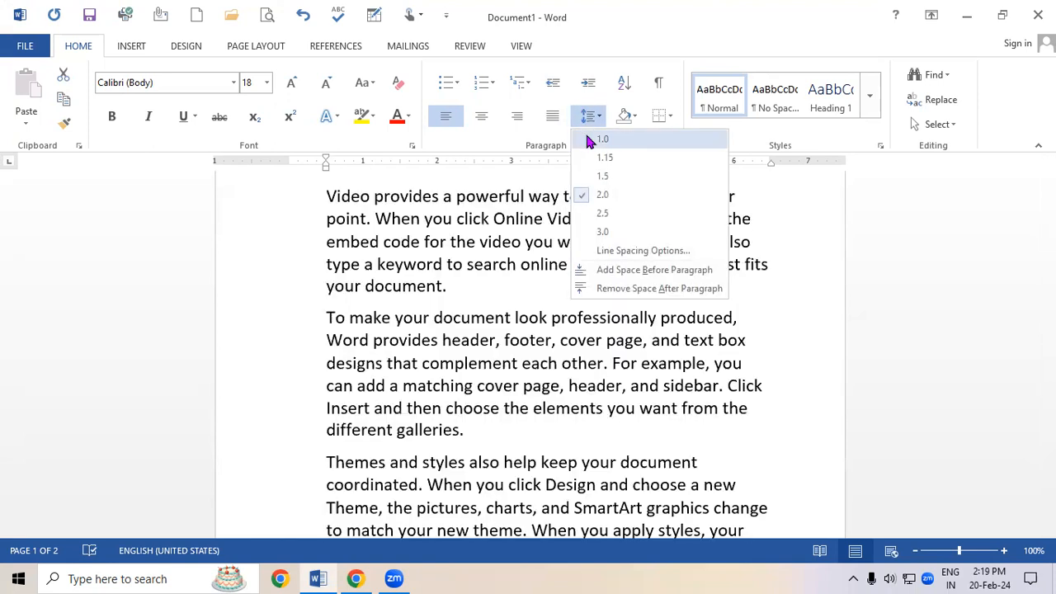
left_click(602, 139)
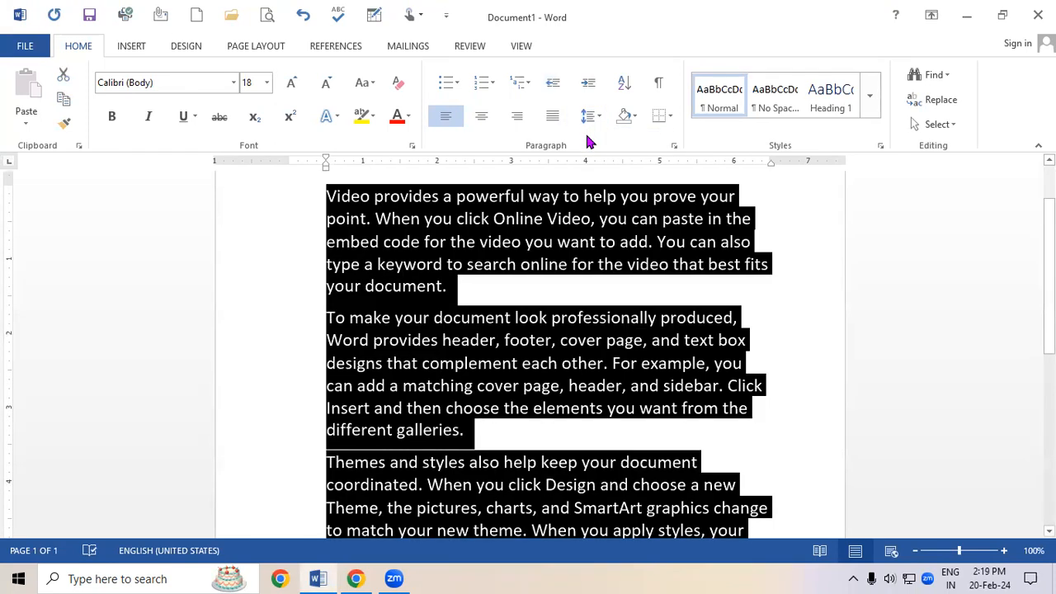
left_click(588, 116)
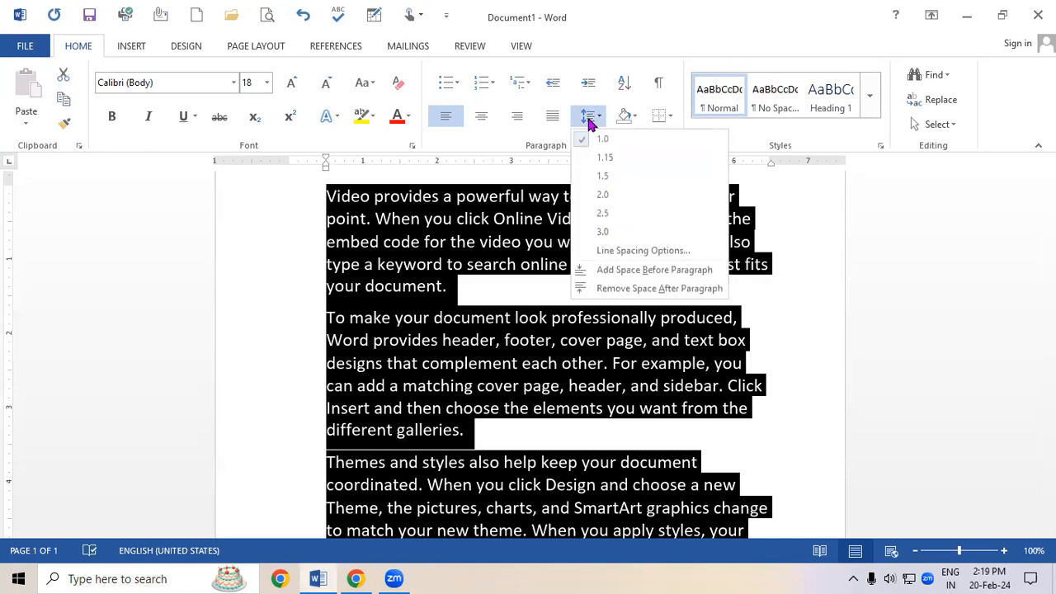
left_click(628, 233)
scroll(437, 318, "down", 1)
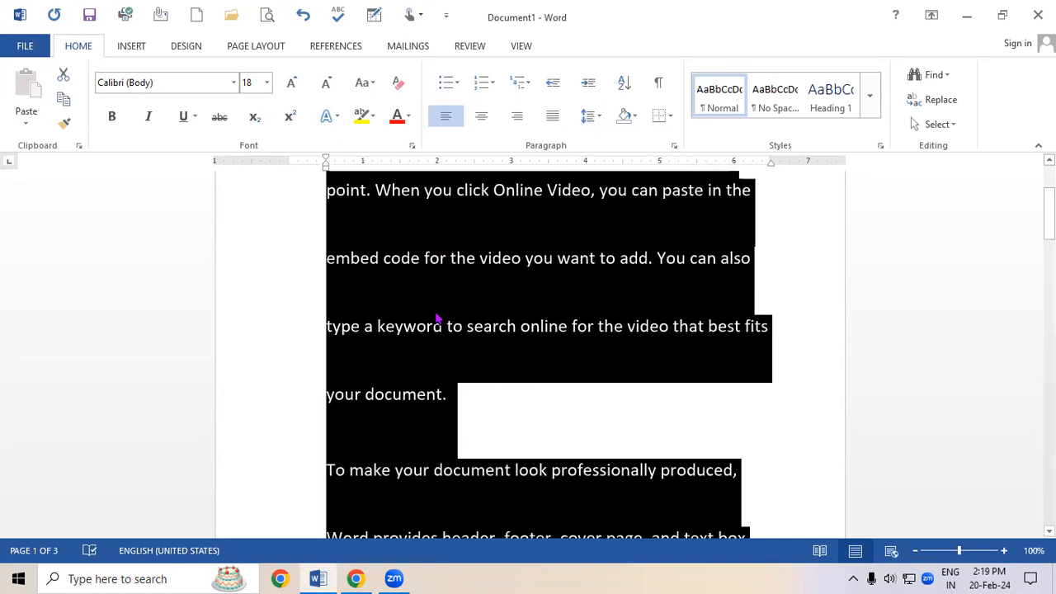
scroll(437, 318, "down", 1)
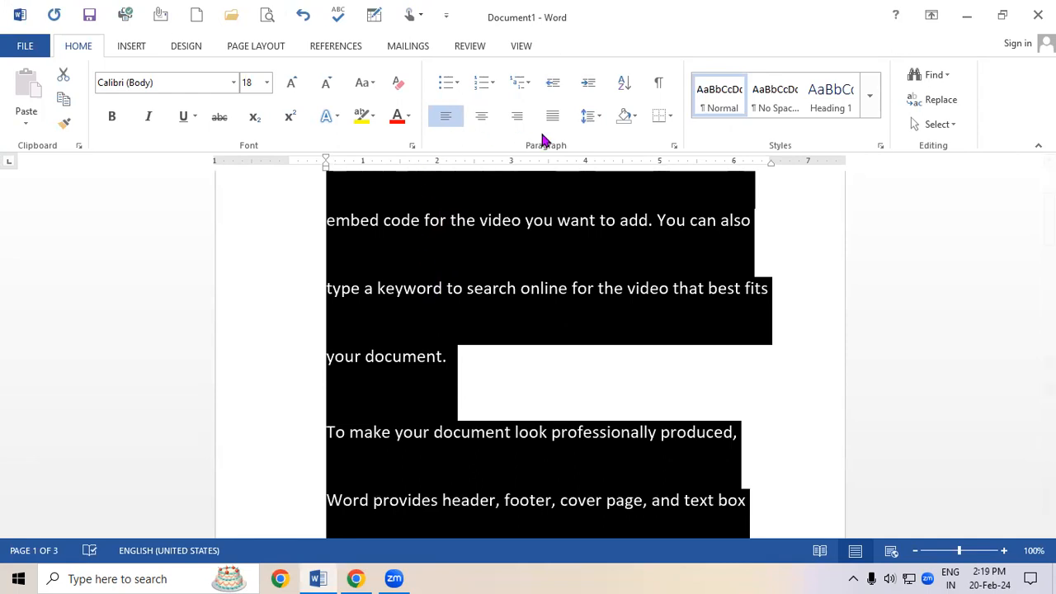
Set the line spacing of all text back to 1.0.
left_click(587, 117)
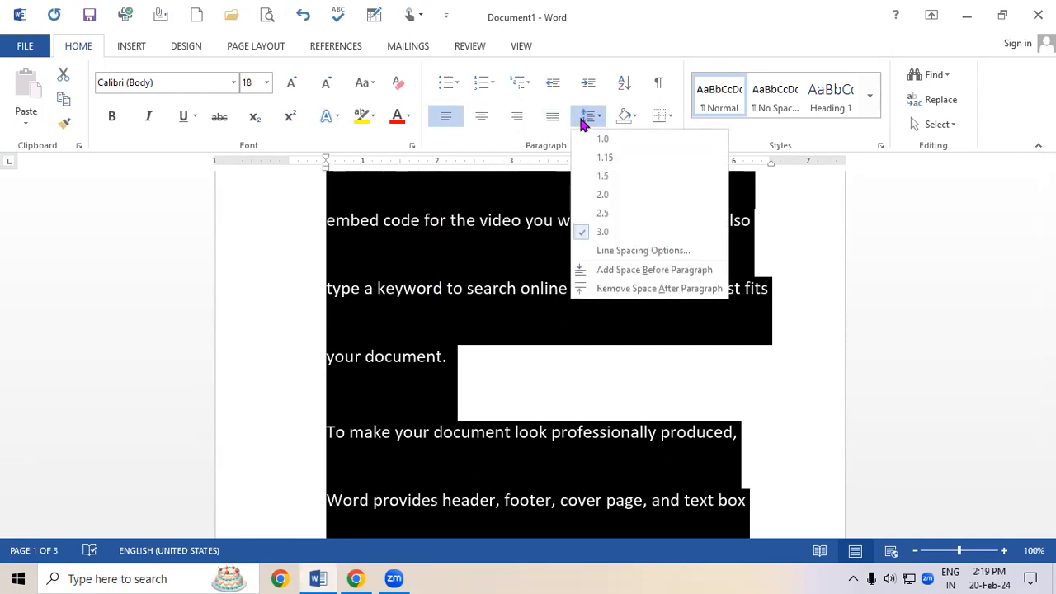
left_click(605, 139)
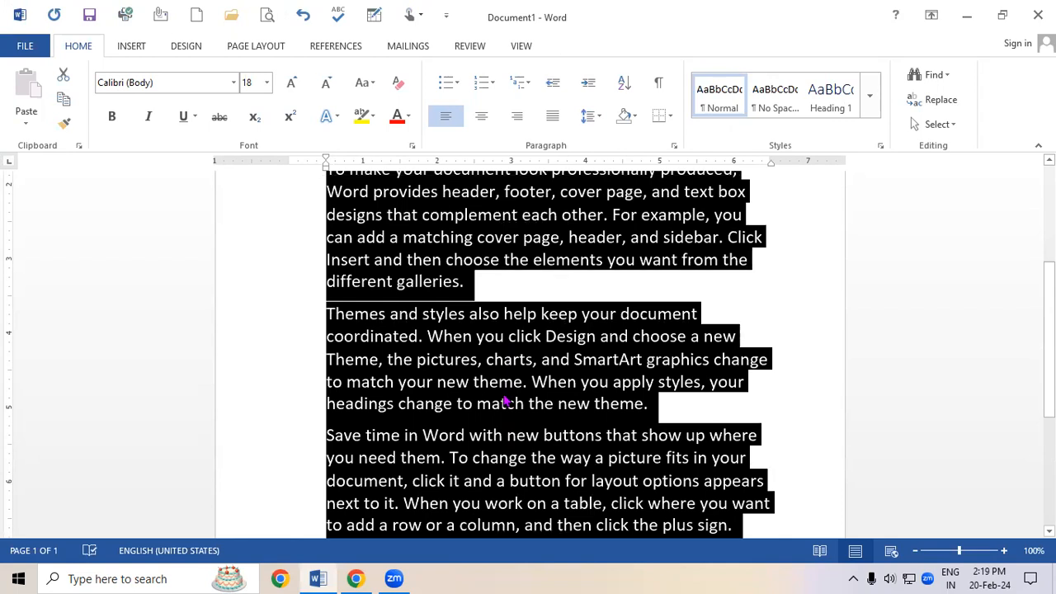
left_click(559, 320)
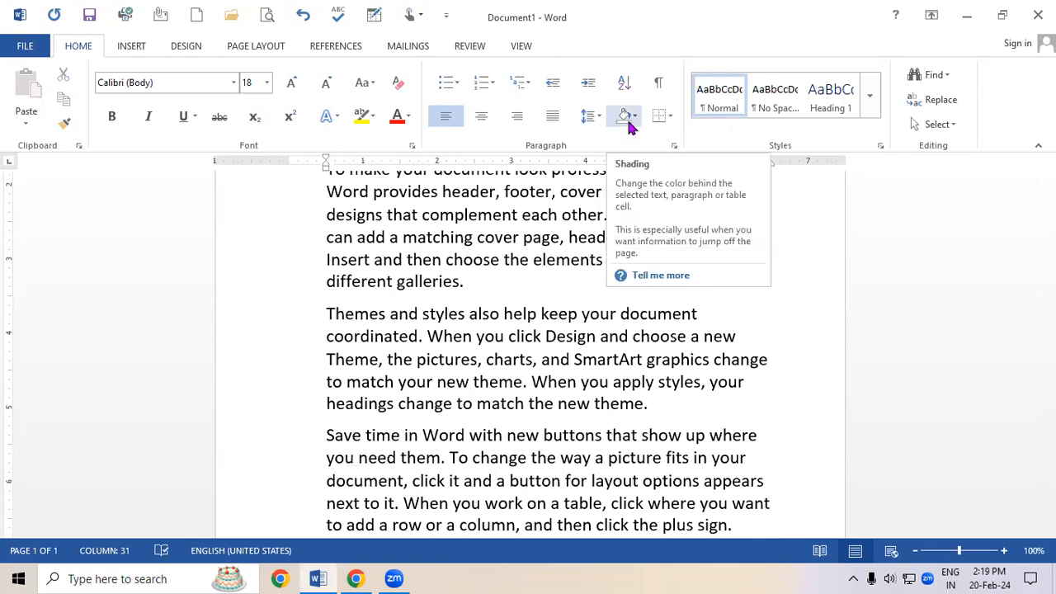
Select the first paragraph and apply a light yellow paragraph shading.
scroll(1015, 278, "up", 3)
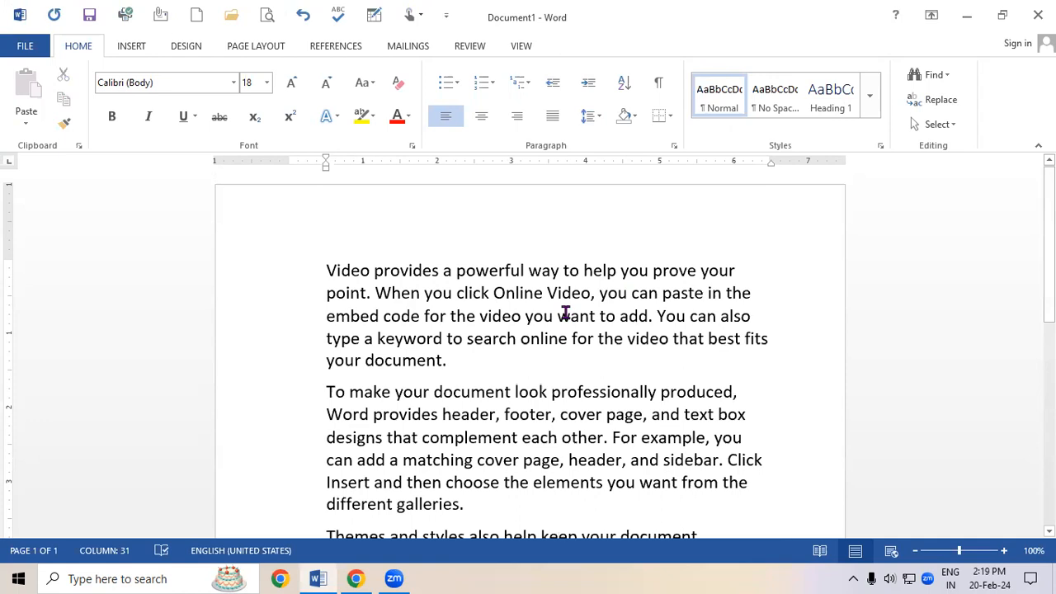
left_click_drag(320, 269, 500, 366)
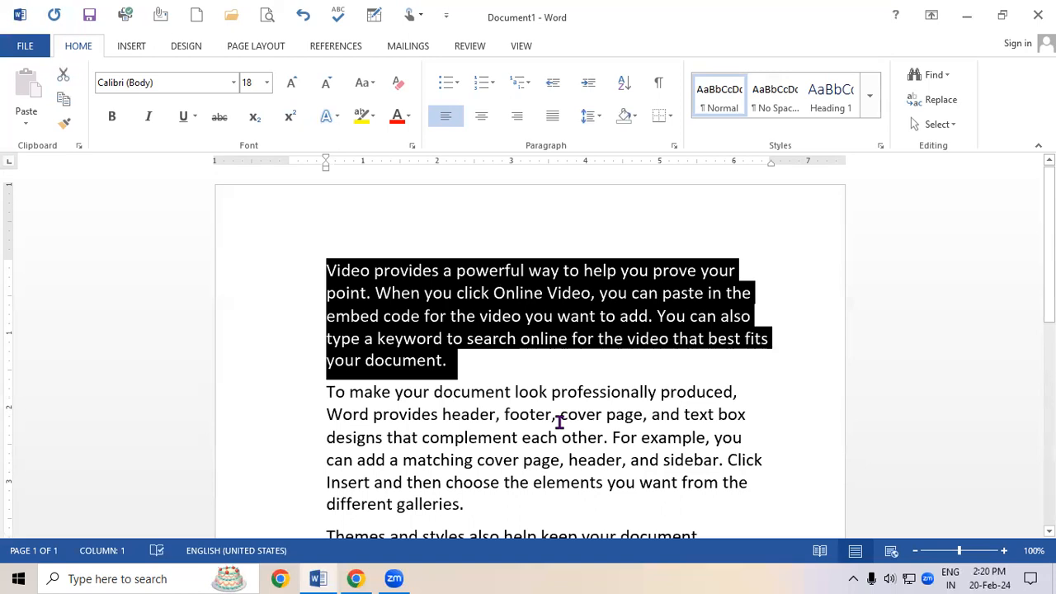
left_click(635, 117)
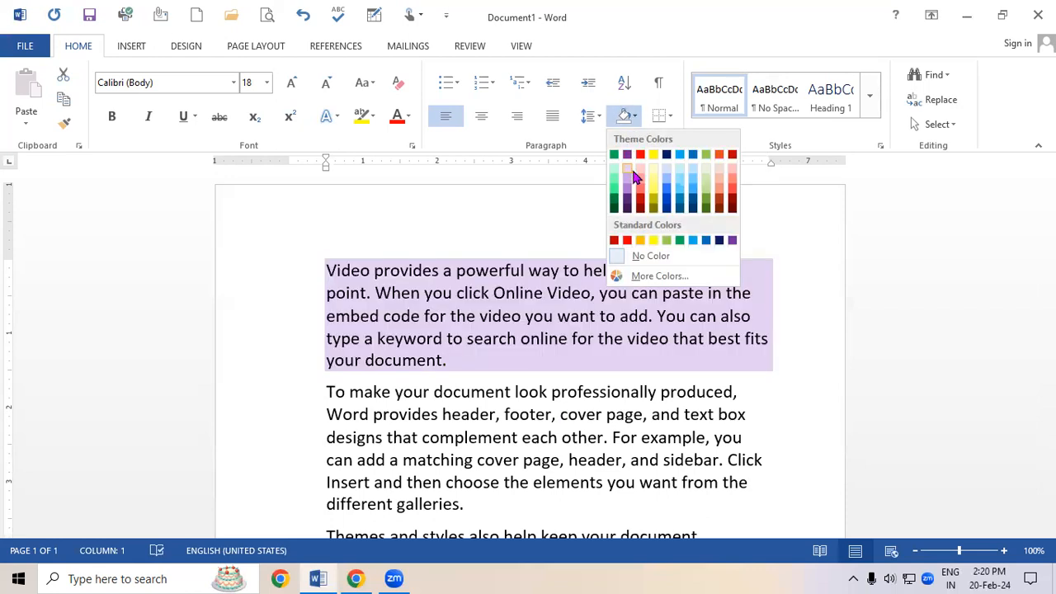
left_click(650, 165)
left_click(594, 464)
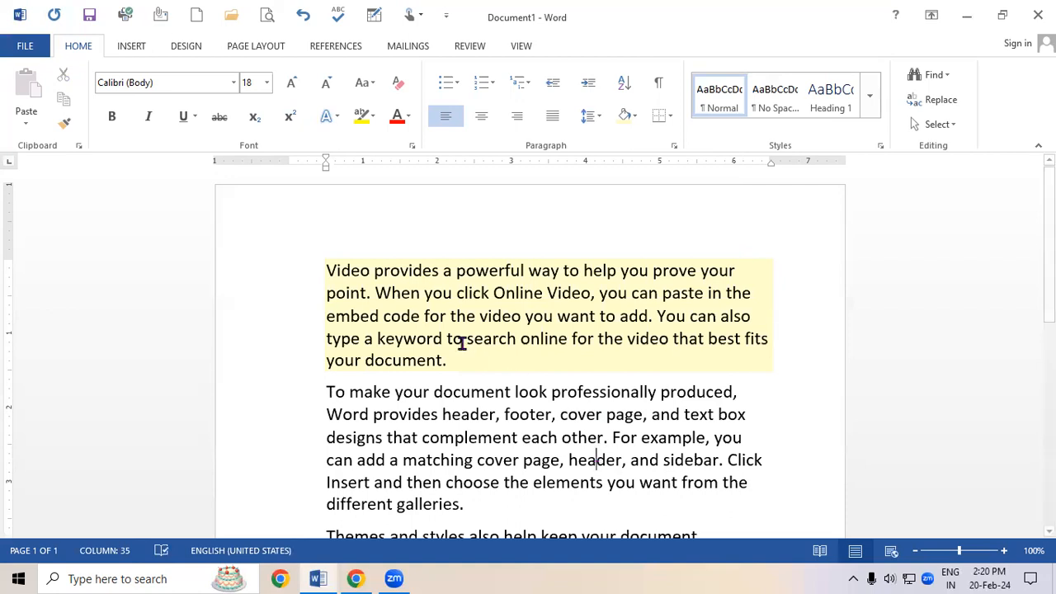
Change the first paragraph's shading to a light green.
left_click_drag(322, 265, 477, 363)
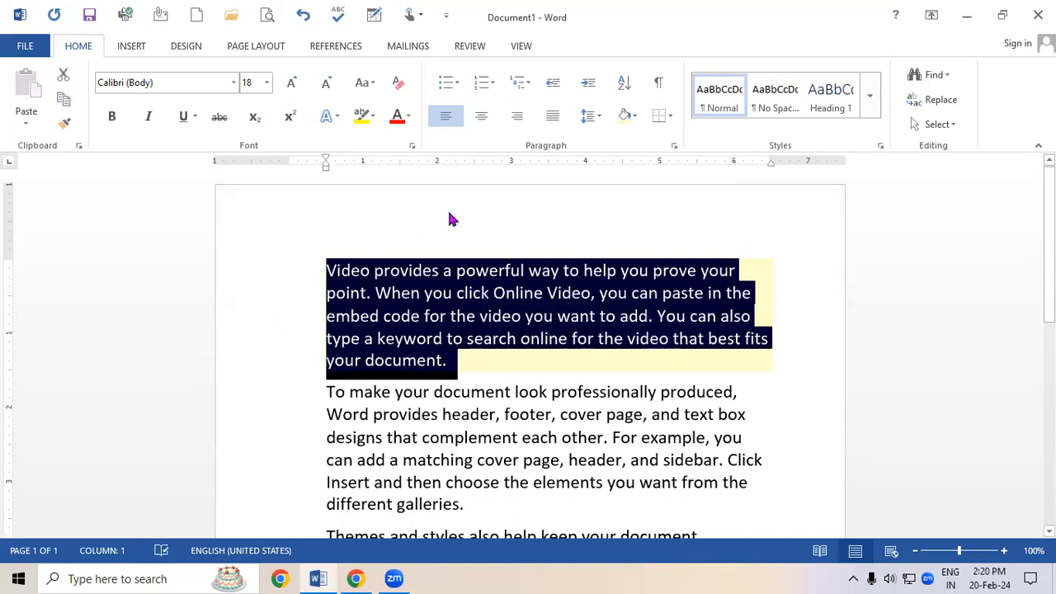
left_click(634, 116)
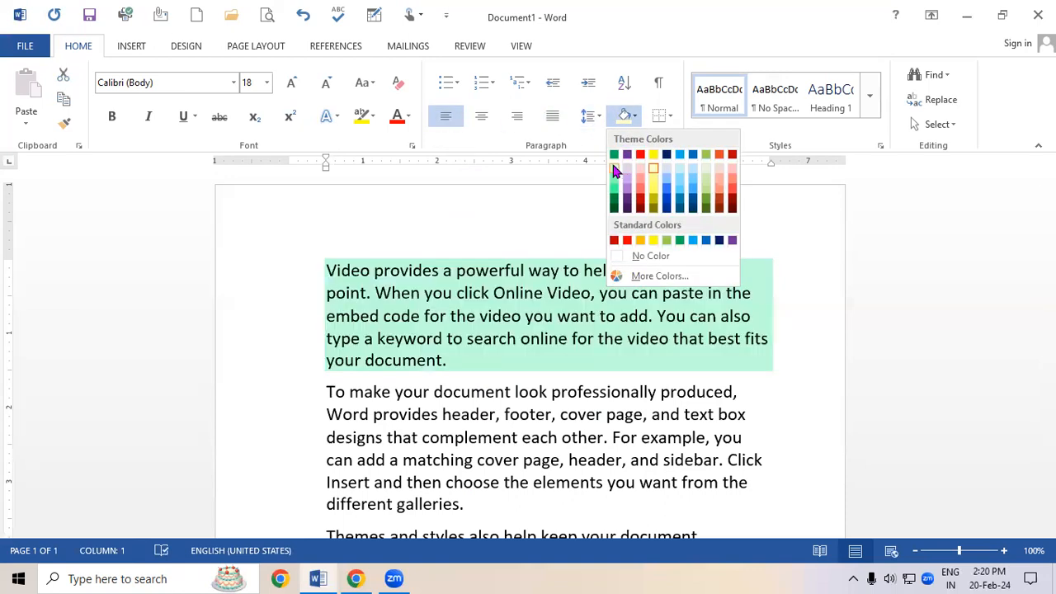
left_click(612, 168)
left_click(522, 454)
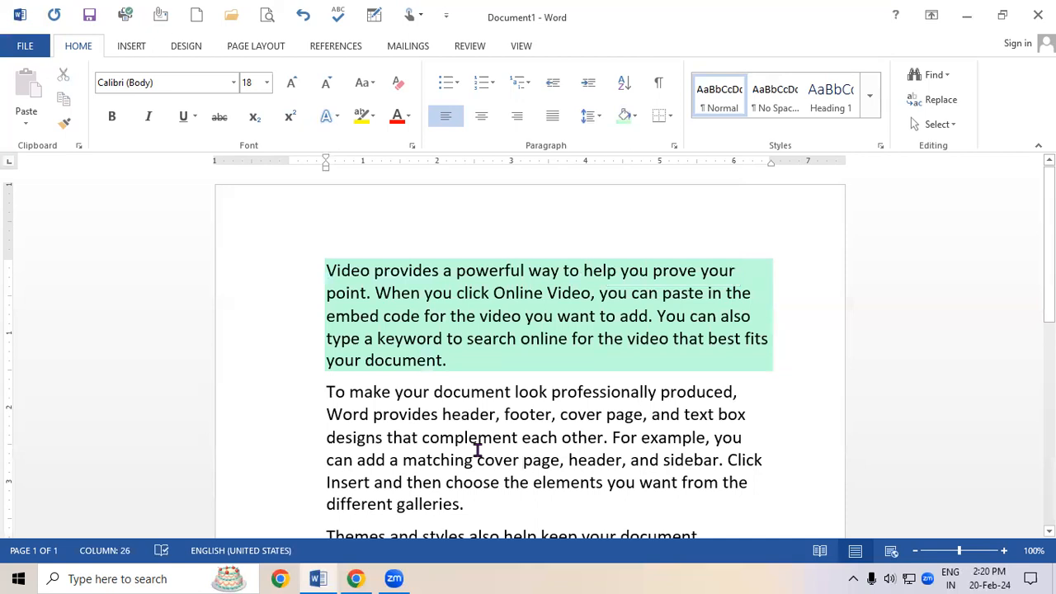
Apply a light red shading to the second paragraph.
left_click_drag(323, 390, 507, 509)
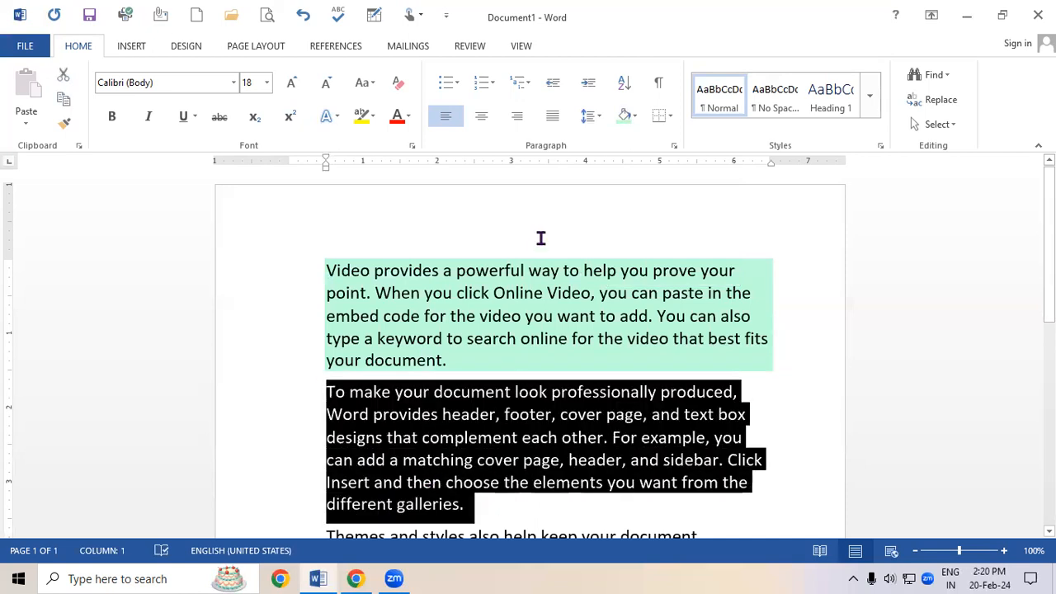
left_click(639, 116)
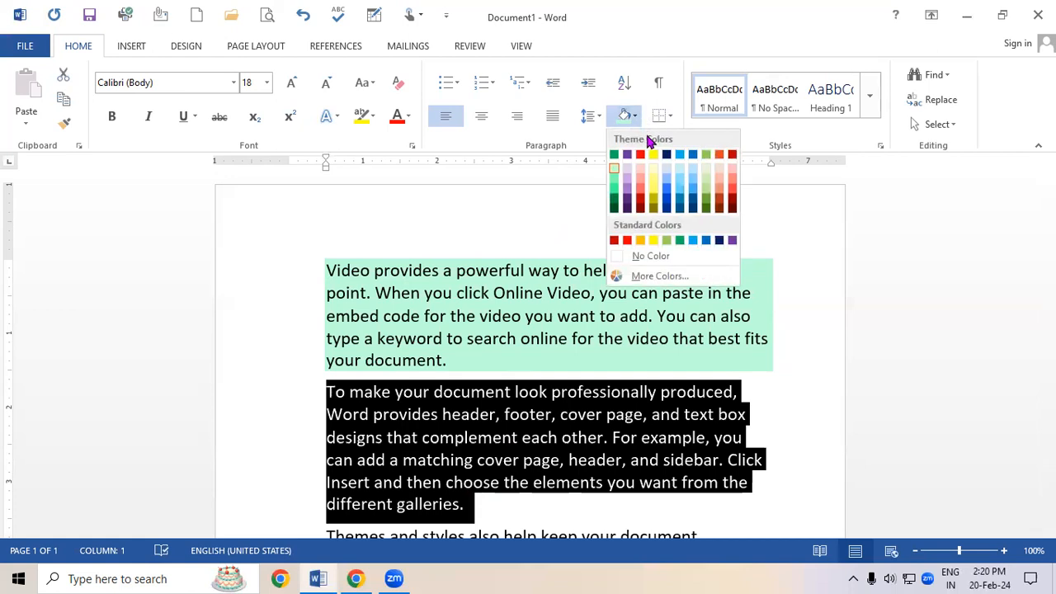
left_click(737, 171)
left_click(697, 322)
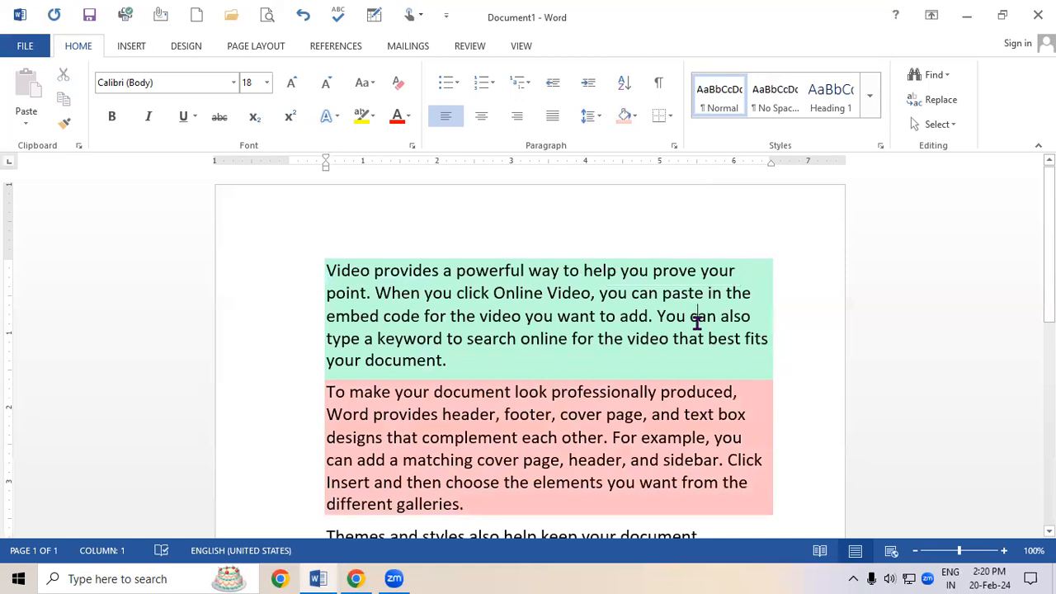
Select all text and increase its font size to 26 pt.
scroll(697, 322, "down", 1)
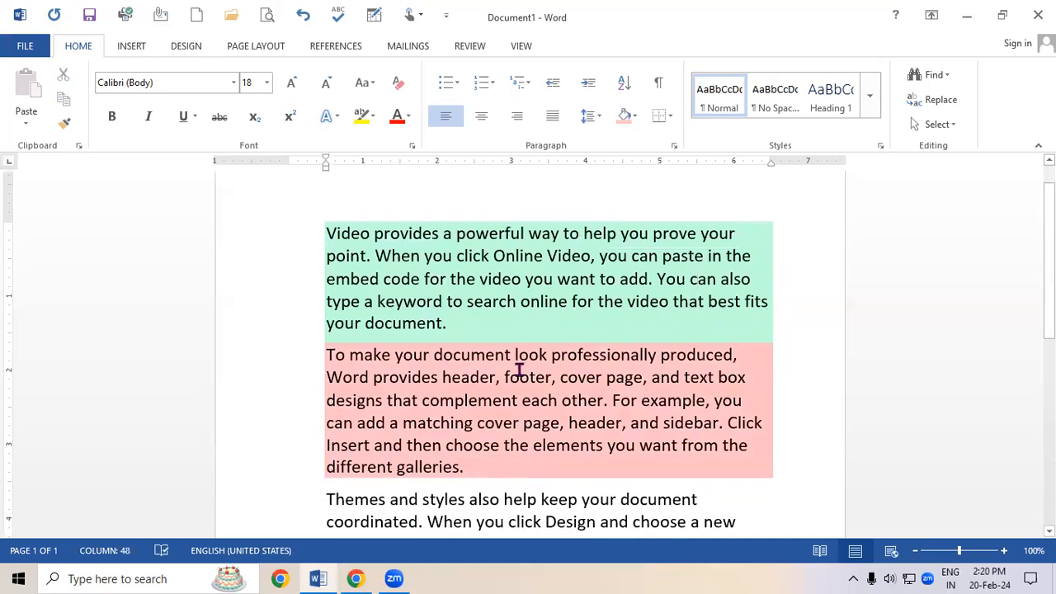
key("ctrl+a")
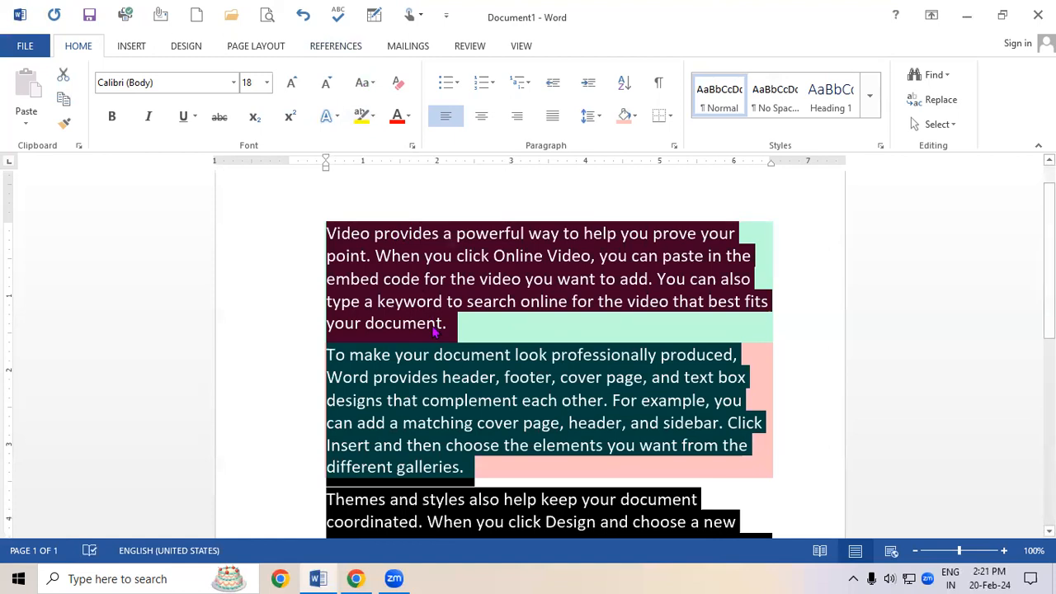
key("ctrl+shift+period")
key("ctrl+shift+period")
key("ctrl+shift+period")
key("ctrl+shift+period")
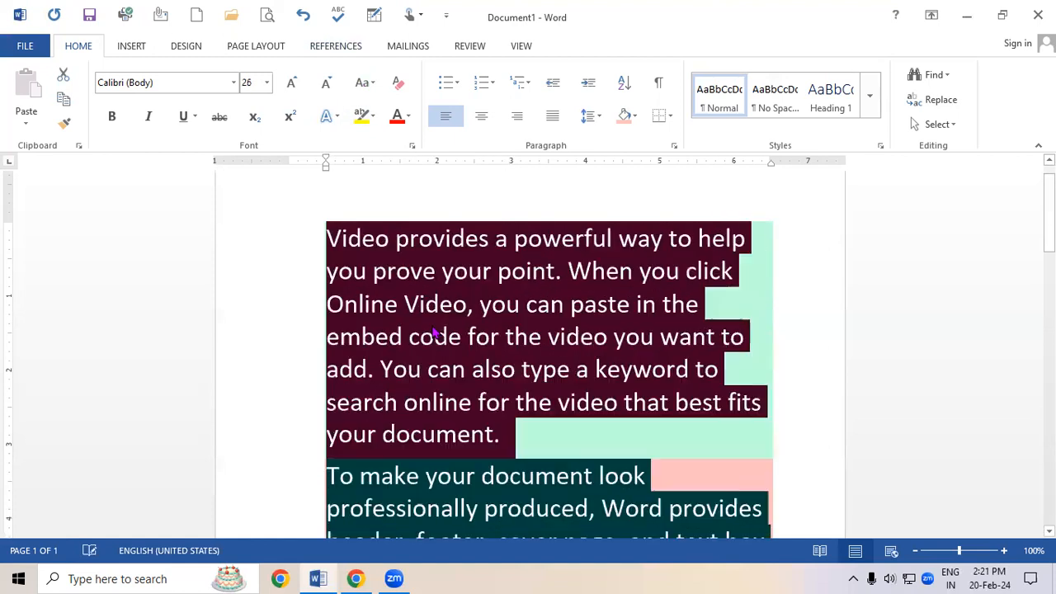
Clear the formatting of all text and undo the clearing.
left_click(364, 120)
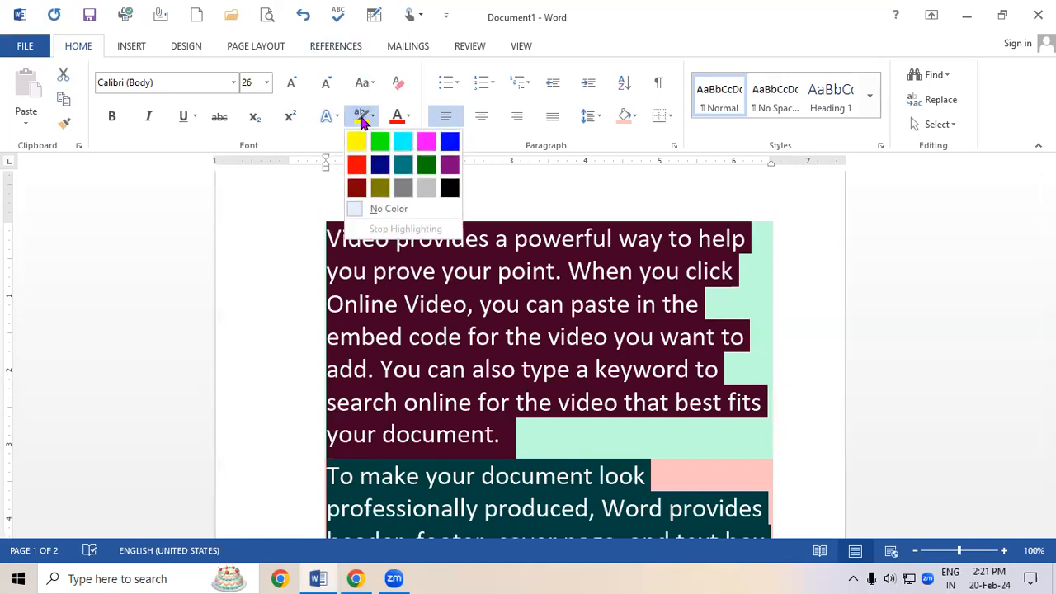
left_click(625, 345)
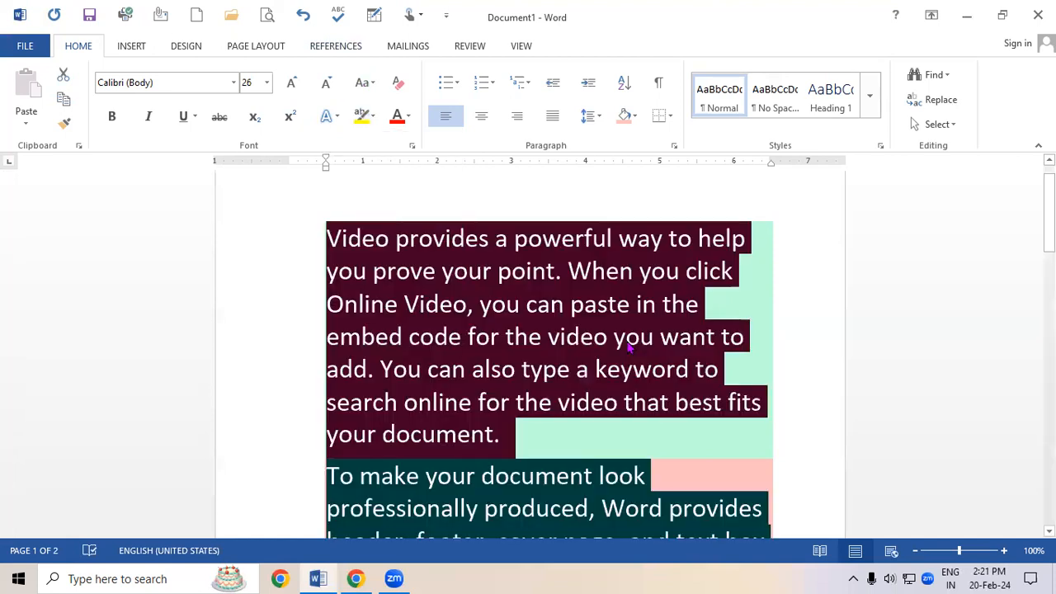
left_click(399, 87)
left_click(639, 400)
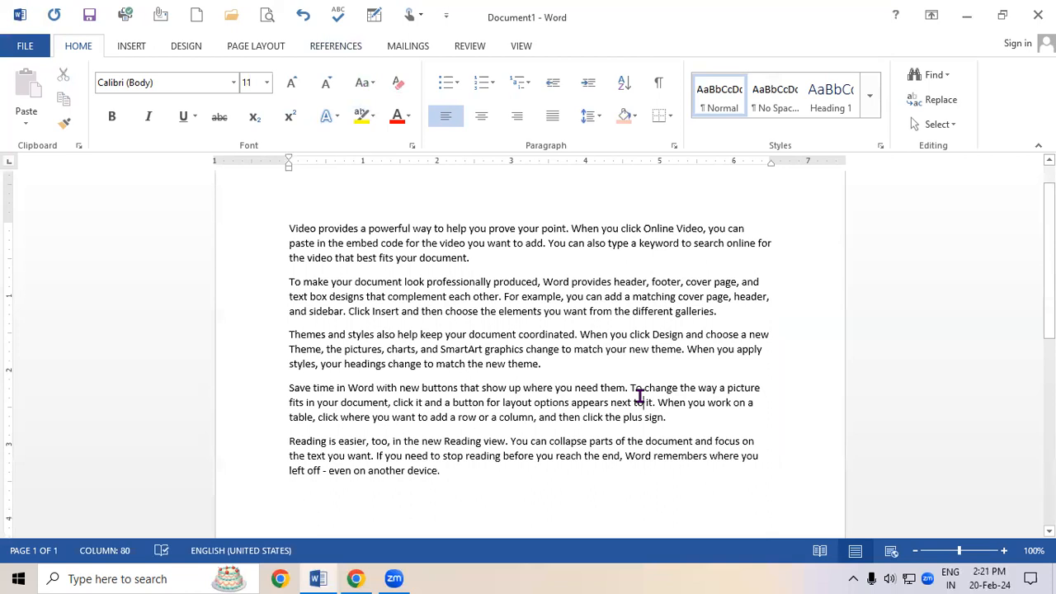
key("ctrl+z")
Highlight the words "Video provides a" at the start of the first paragraph in bright green.
left_click(388, 270)
left_click(332, 236)
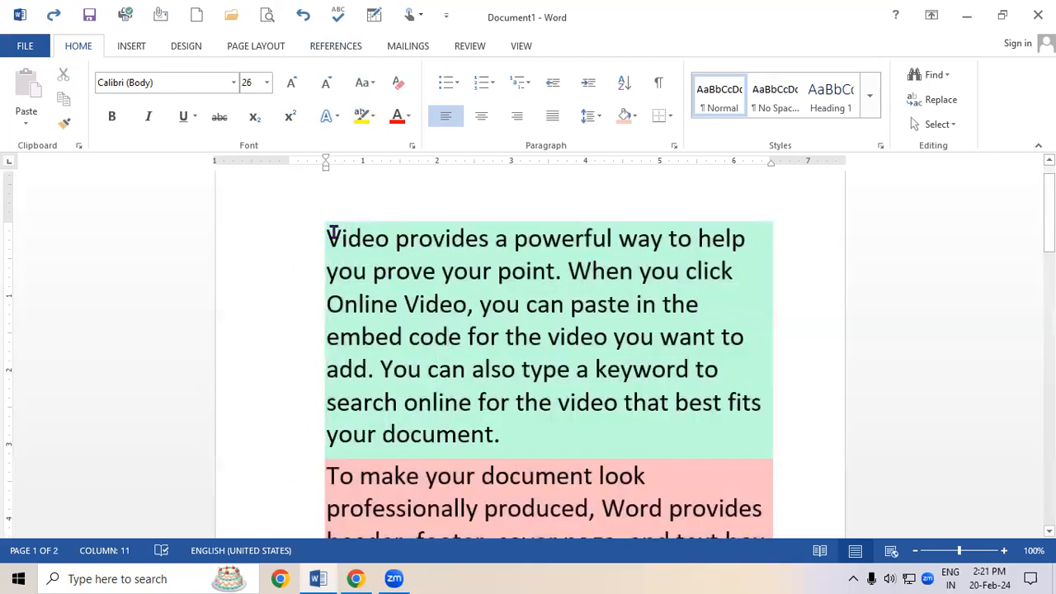
left_click_drag(328, 238, 513, 241)
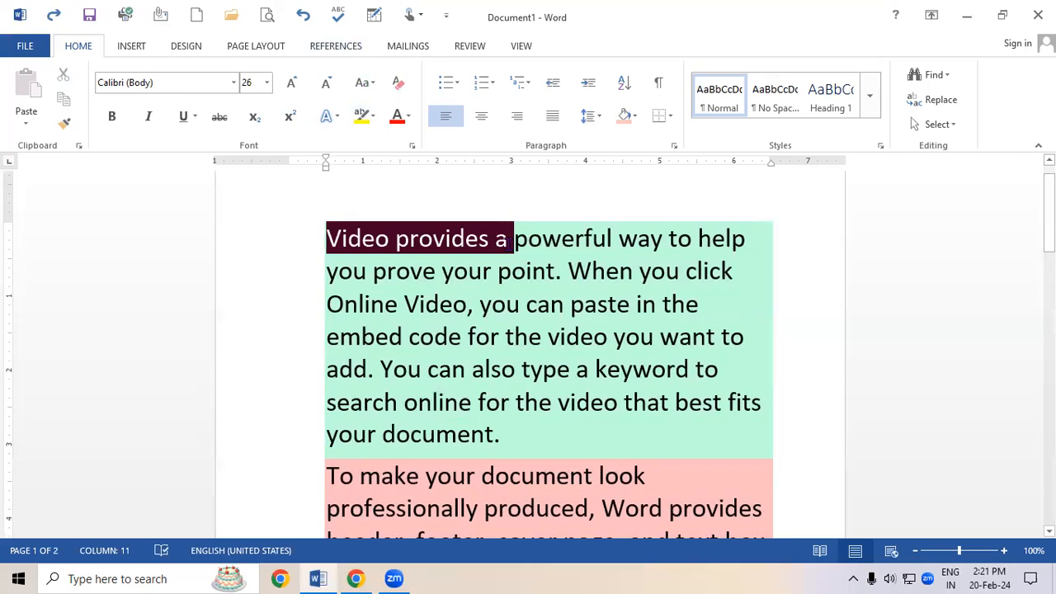
left_click(375, 116)
left_click(379, 139)
left_click(509, 363)
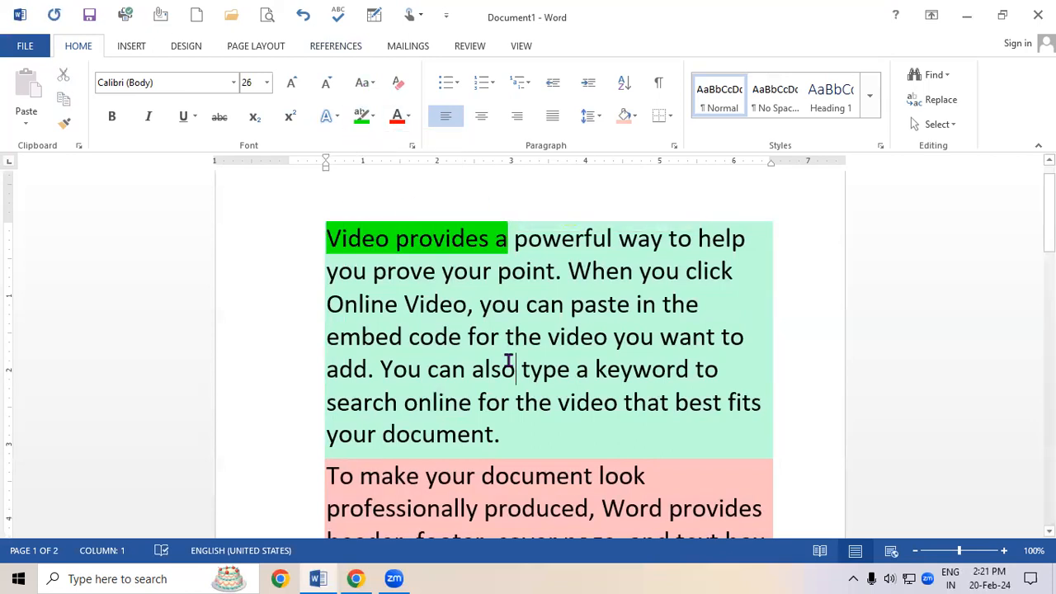
Select all text and clear its formatting.
left_click_drag(326, 239, 378, 240)
left_click(485, 363)
key("ctrl+a")
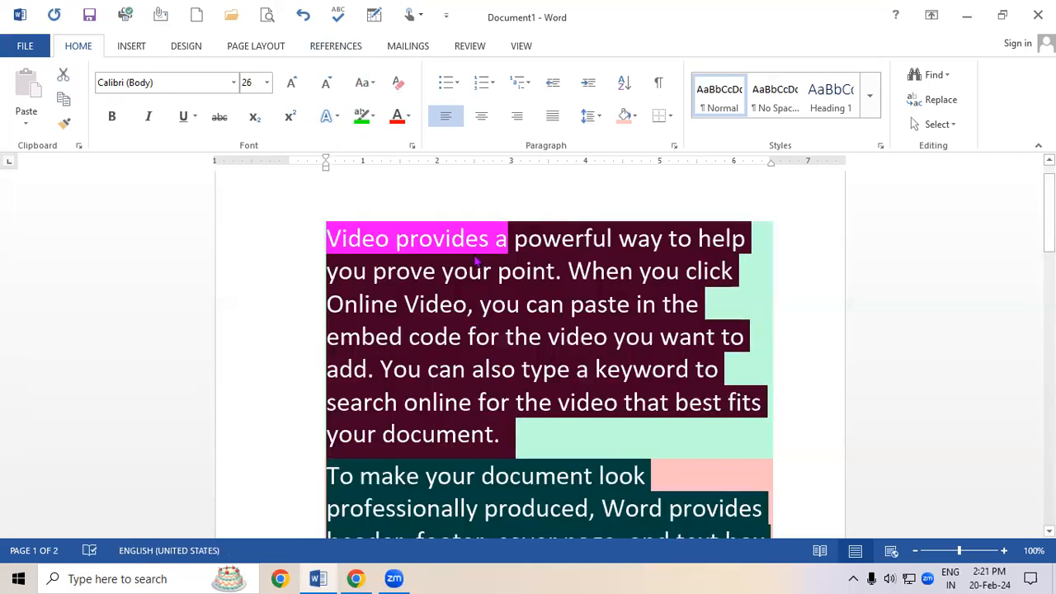
left_click(399, 84)
left_click(575, 460)
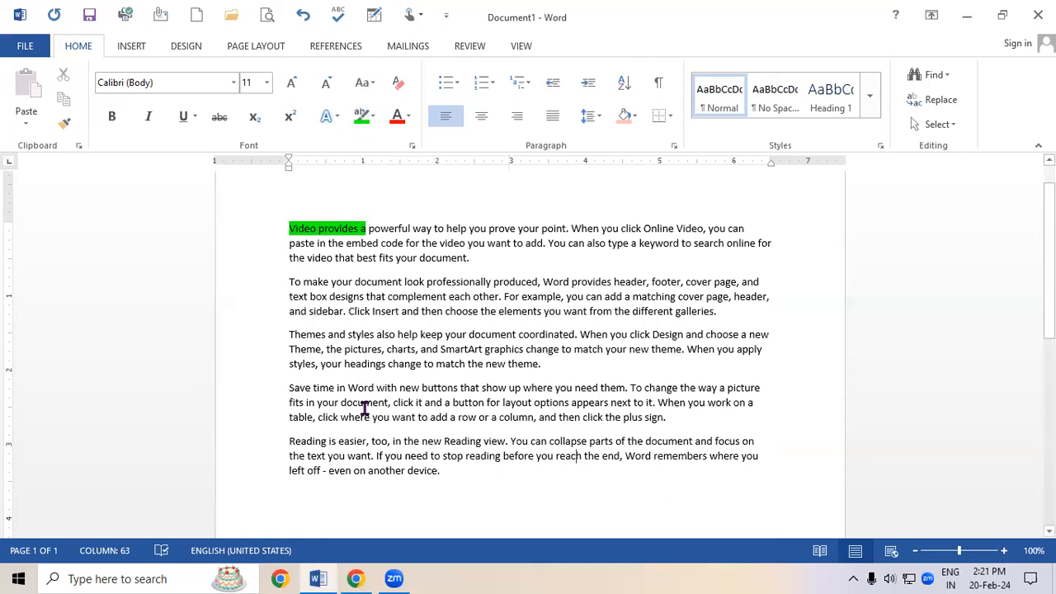
Select all text and set its text highlight to No Color.
key("ctrl+a")
left_click(373, 116)
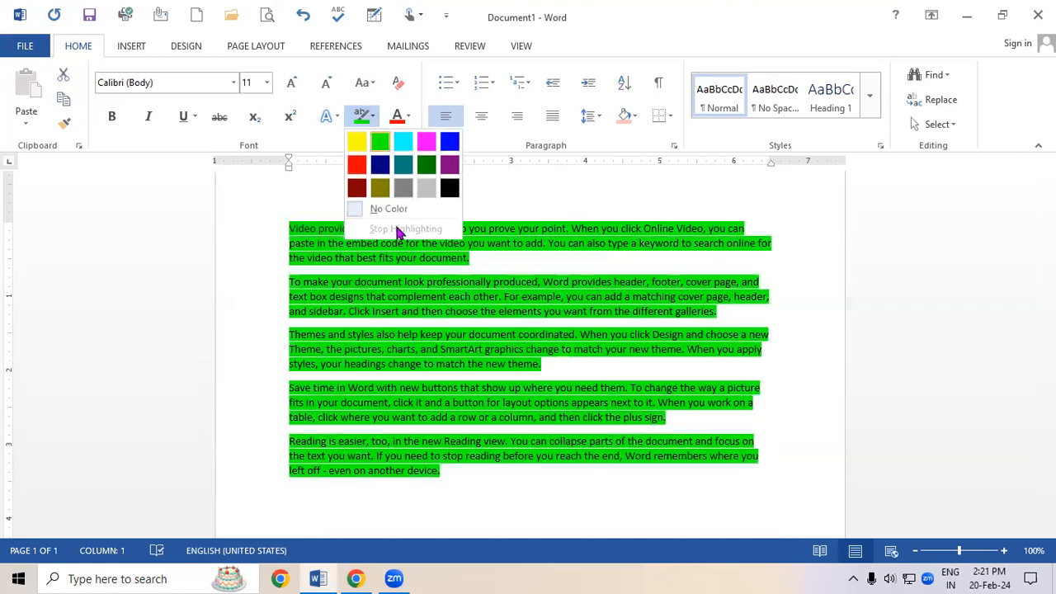
left_click(387, 209)
left_click(441, 361)
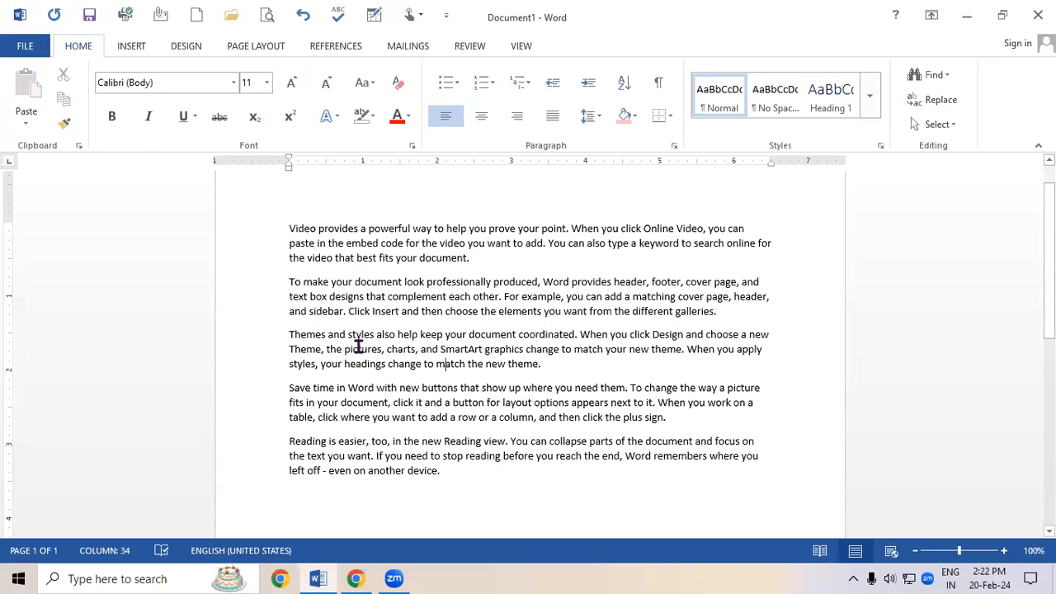
Select all text and increase its font size to 14 pt.
key("ctrl+a")
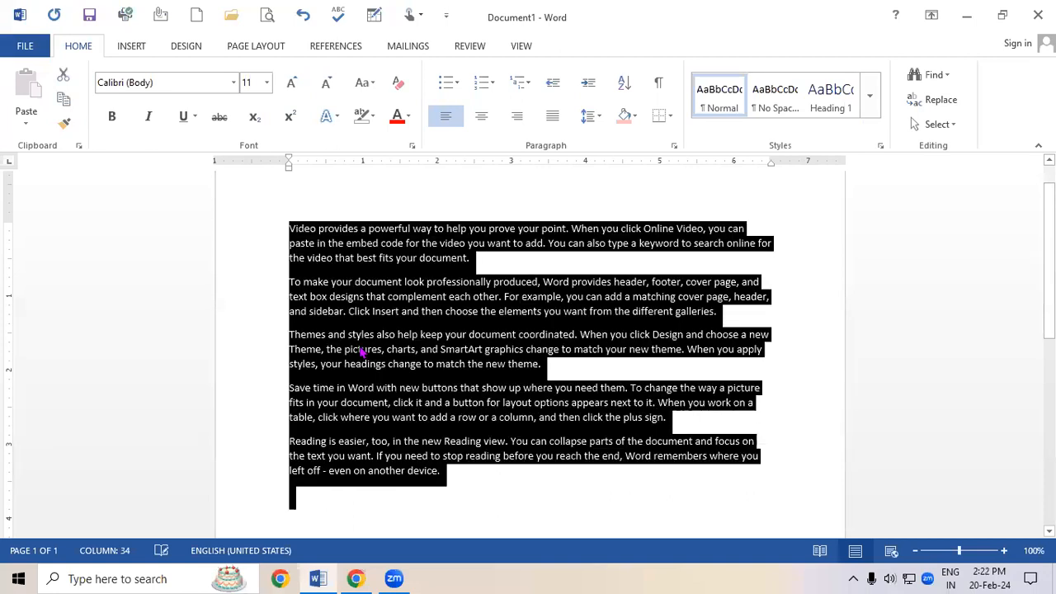
key("ctrl+shift+period")
key("ctrl+shift+period")
left_click(360, 352)
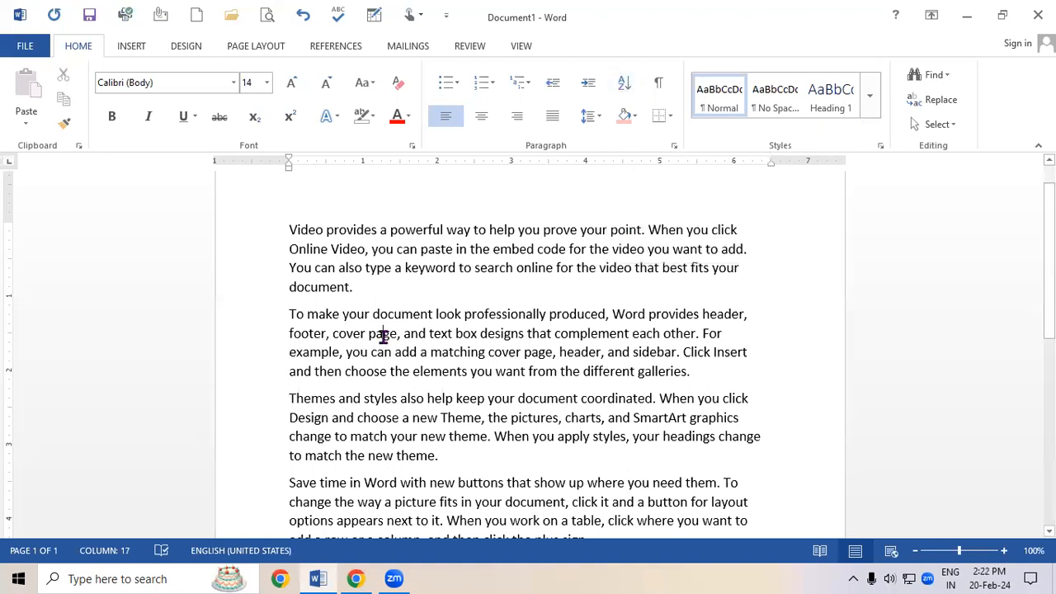
Select all text and increase its font size to 18 pt.
key("ctrl+a")
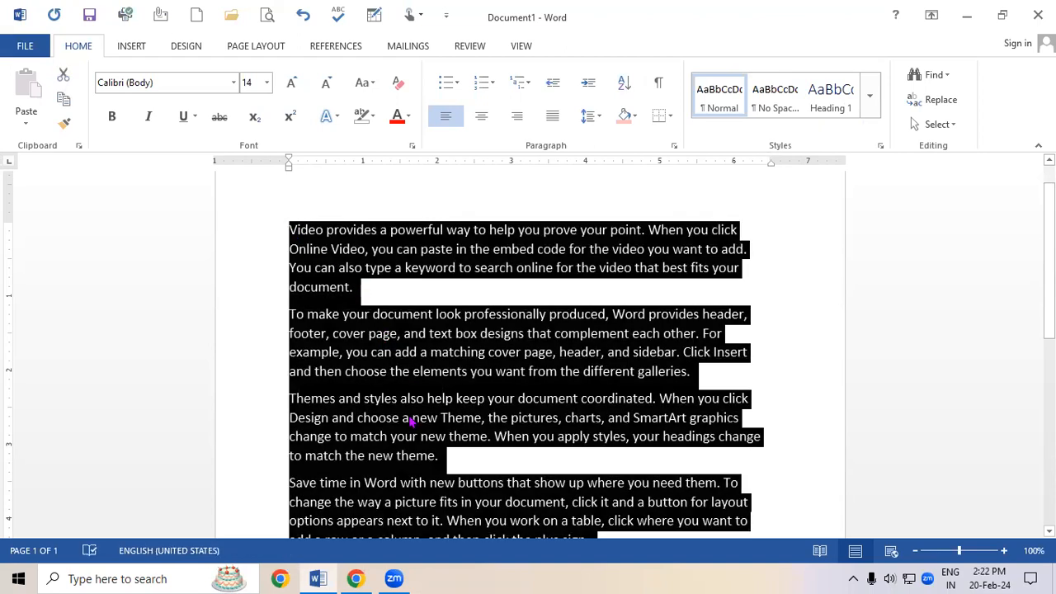
key("ctrl+shift+period")
key("ctrl+shift+period")
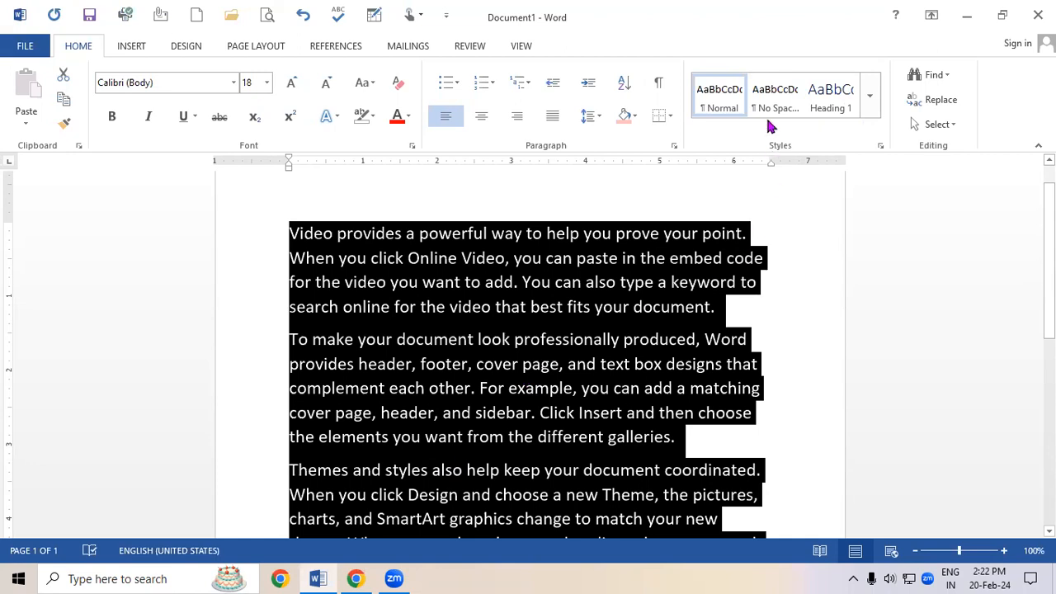
Sort the paragraphs by text in descending order.
left_click(627, 85)
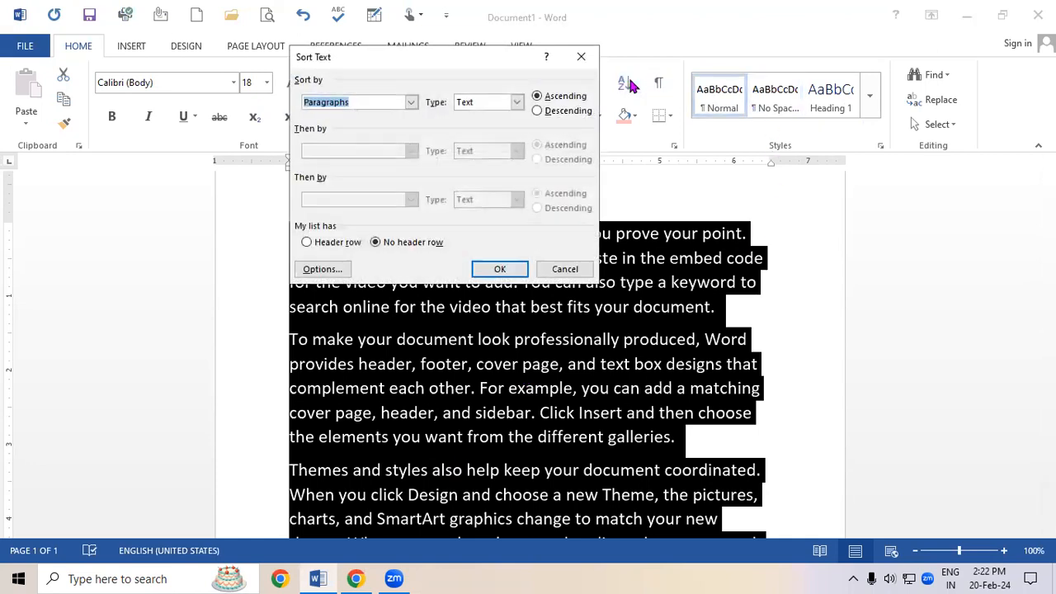
left_click_drag(511, 63, 644, 33)
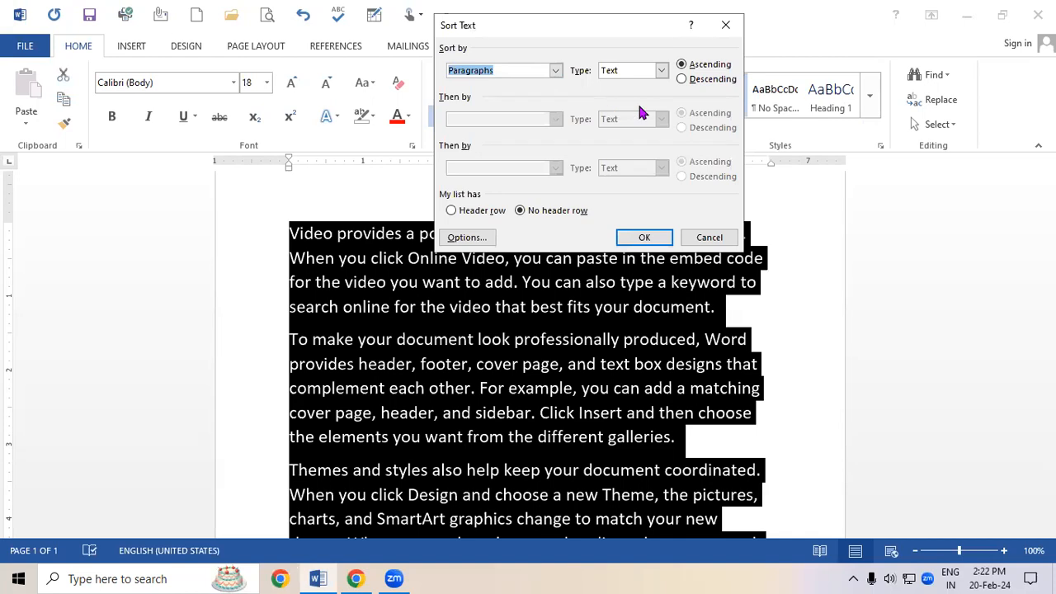
left_click(681, 79)
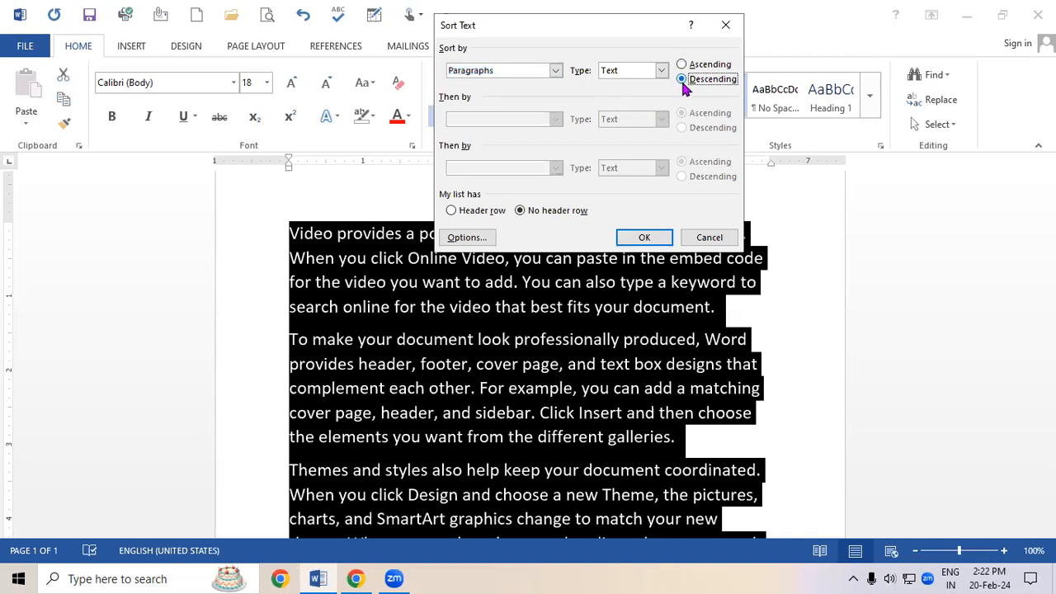
left_click(663, 238)
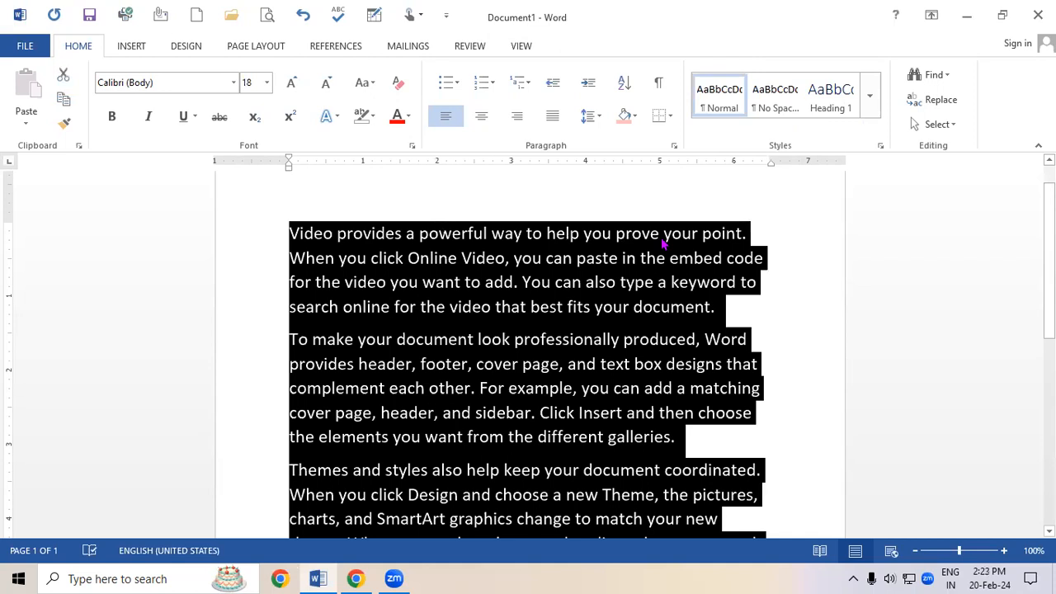
Sort the paragraphs by text in ascending order.
left_click(625, 82)
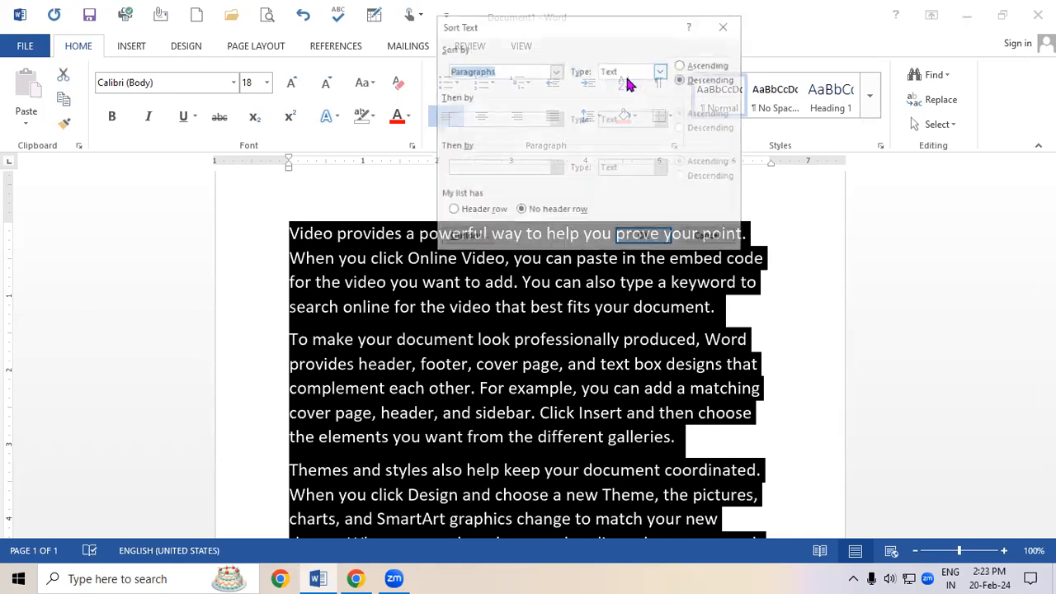
left_click(682, 65)
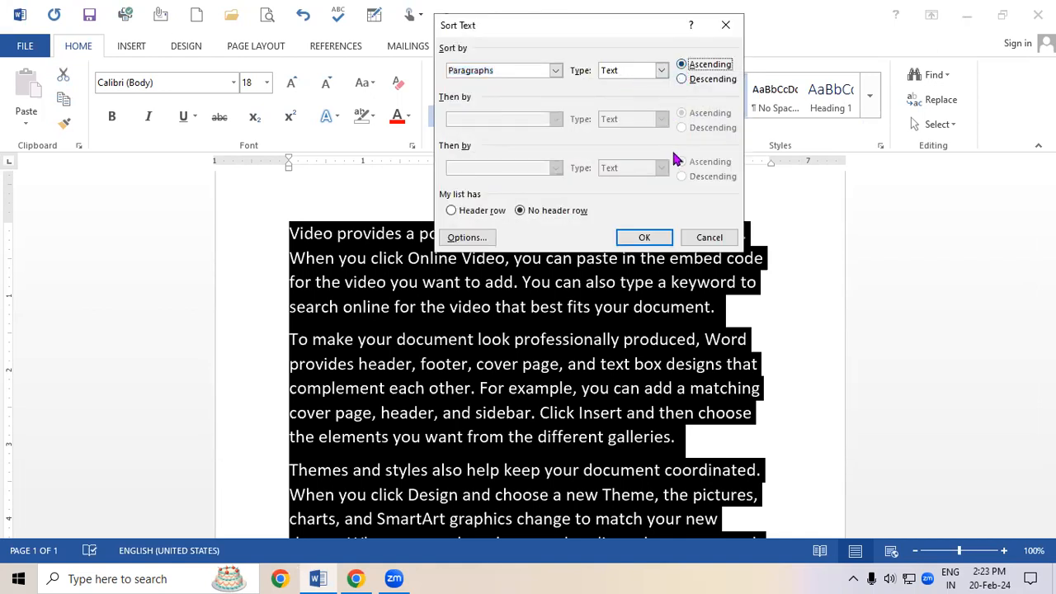
left_click(644, 238)
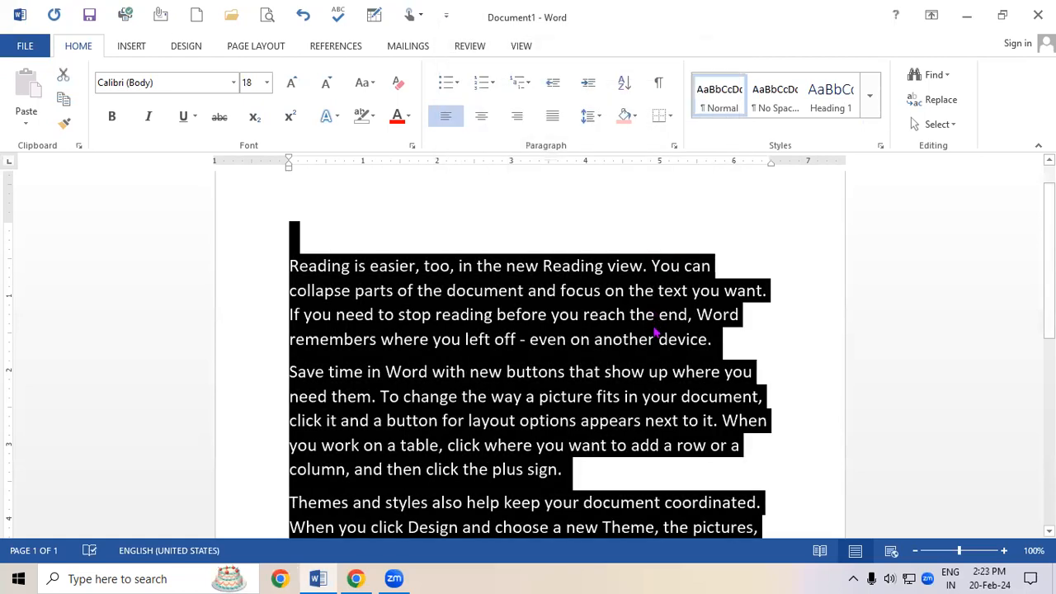
left_click(654, 327)
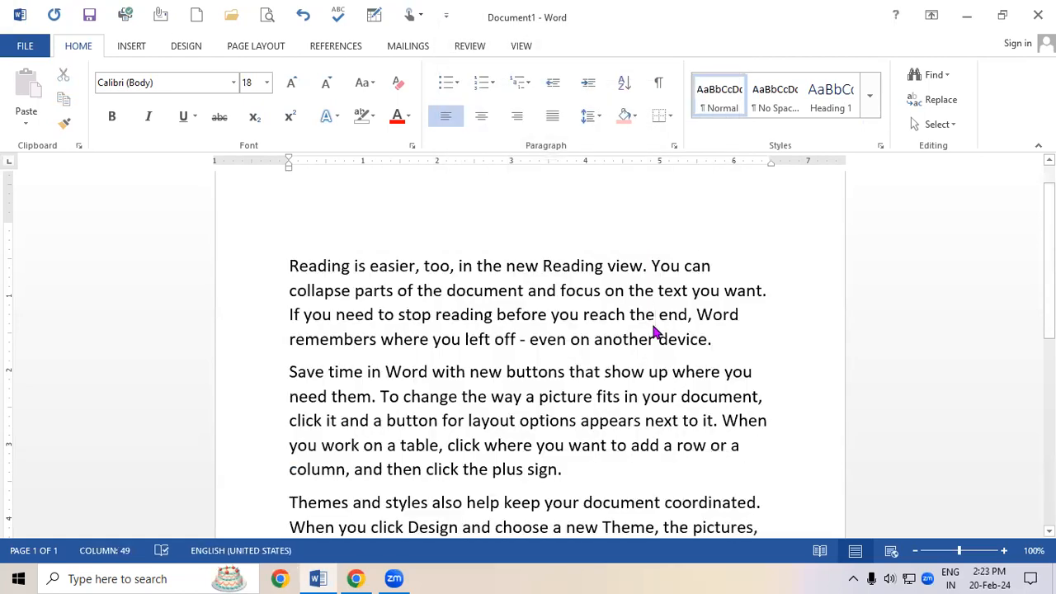
scroll(653, 330, "up", 1)
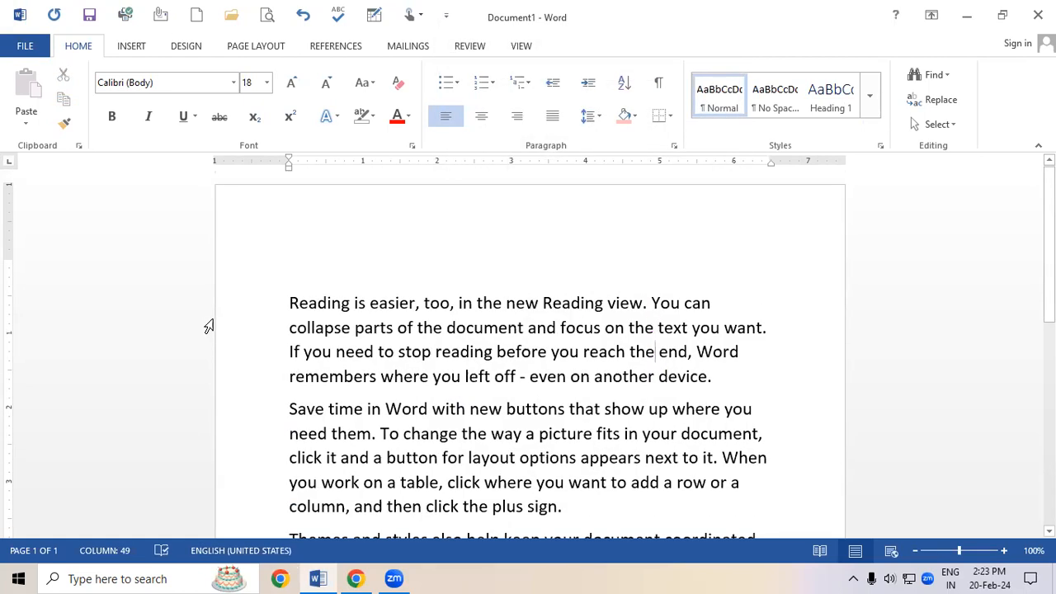
left_click_drag(289, 302, 347, 303)
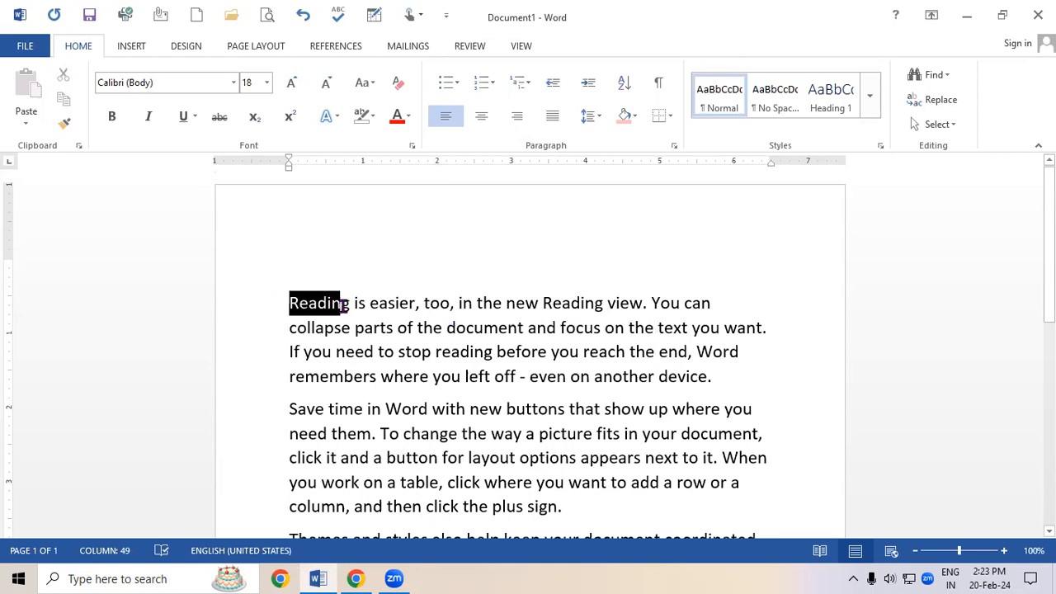
left_click(420, 363)
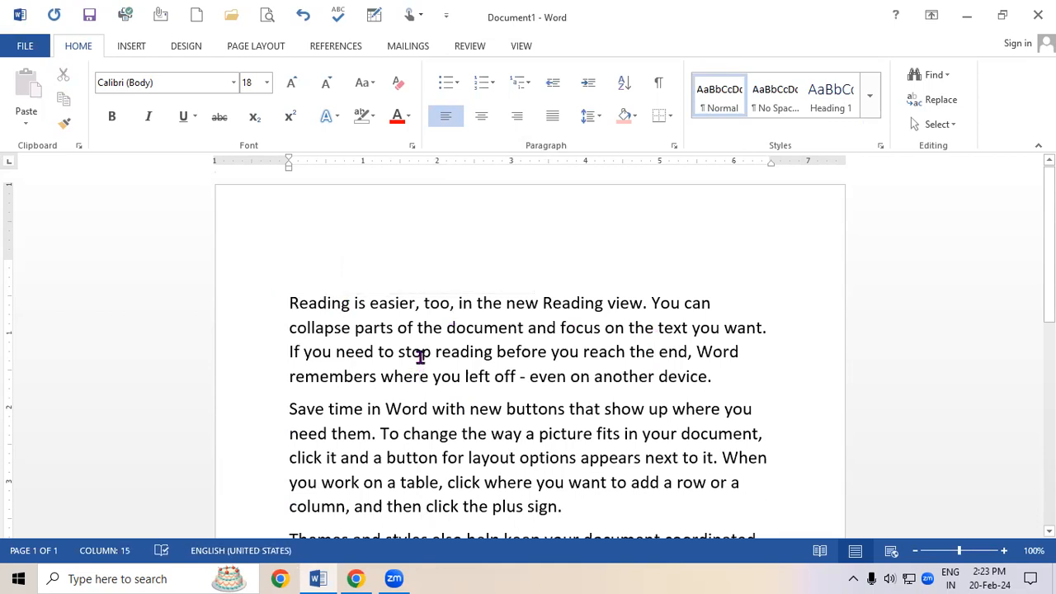
scroll(528, 346, "down", 4)
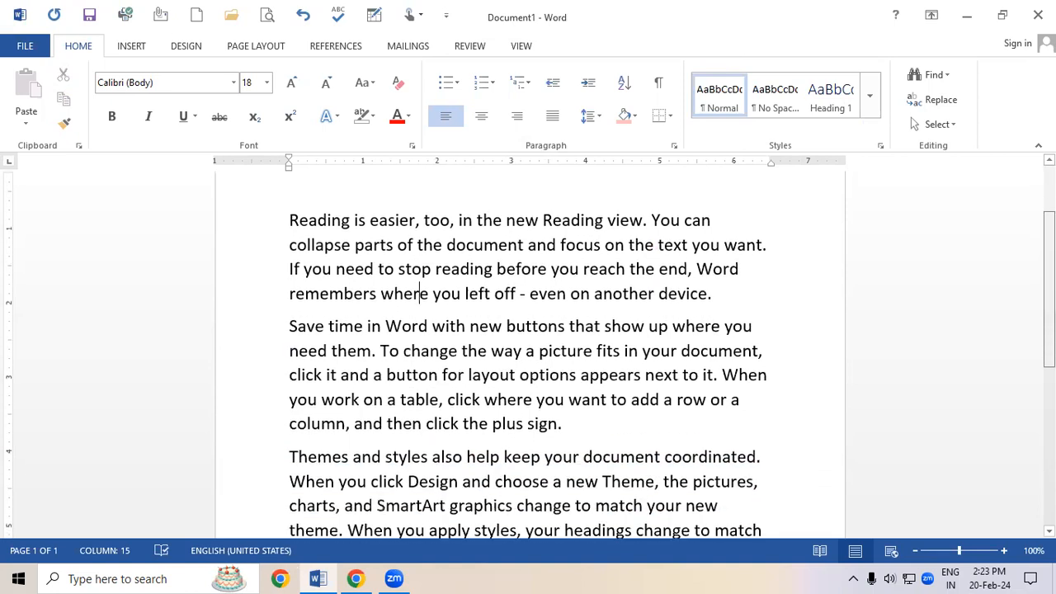
Select all text and sort the paragraphs by text in descending order.
scroll(245, 302, "down", 3)
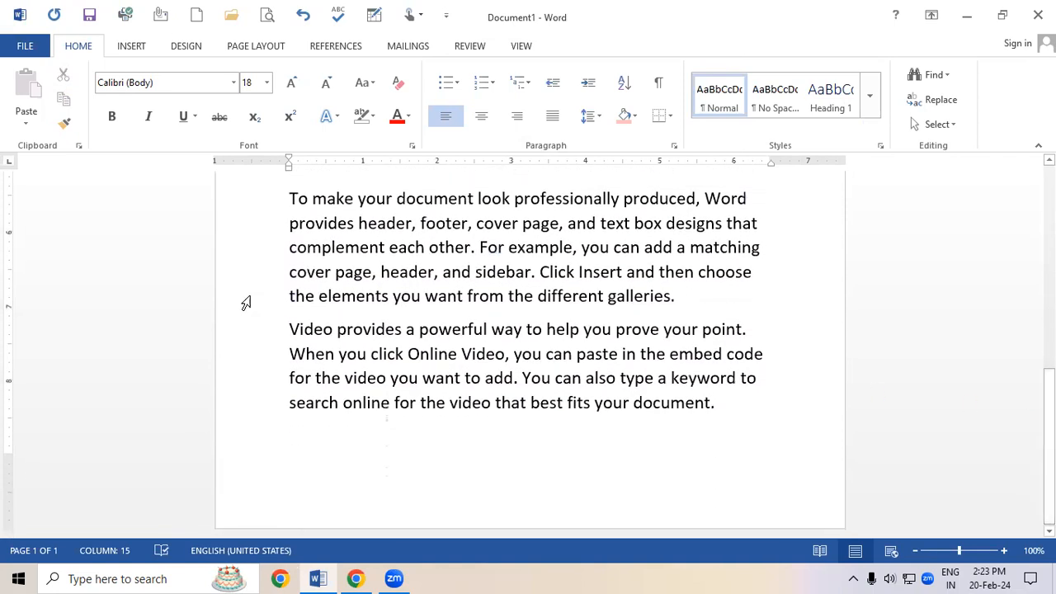
left_click_drag(289, 331, 324, 330)
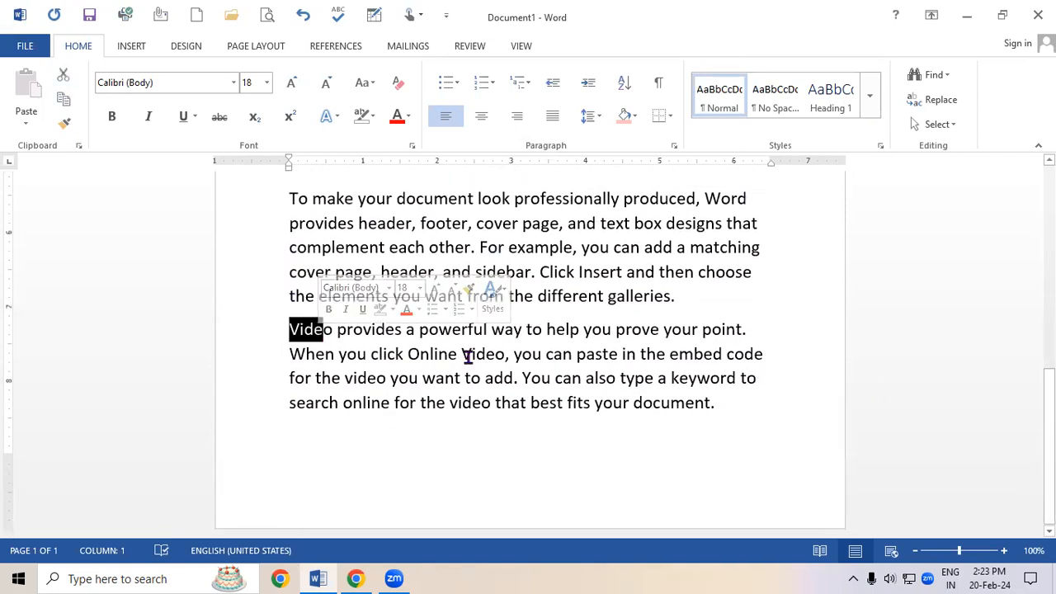
scroll(456, 316, "up", 1)
scroll(456, 315, "down", 2)
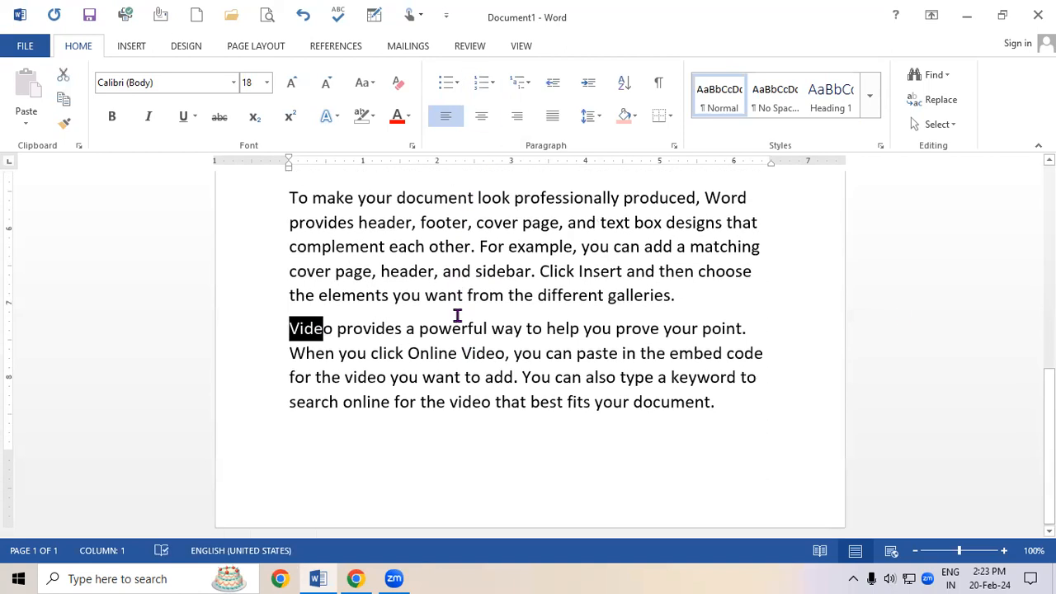
scroll(528, 346, "up", 8)
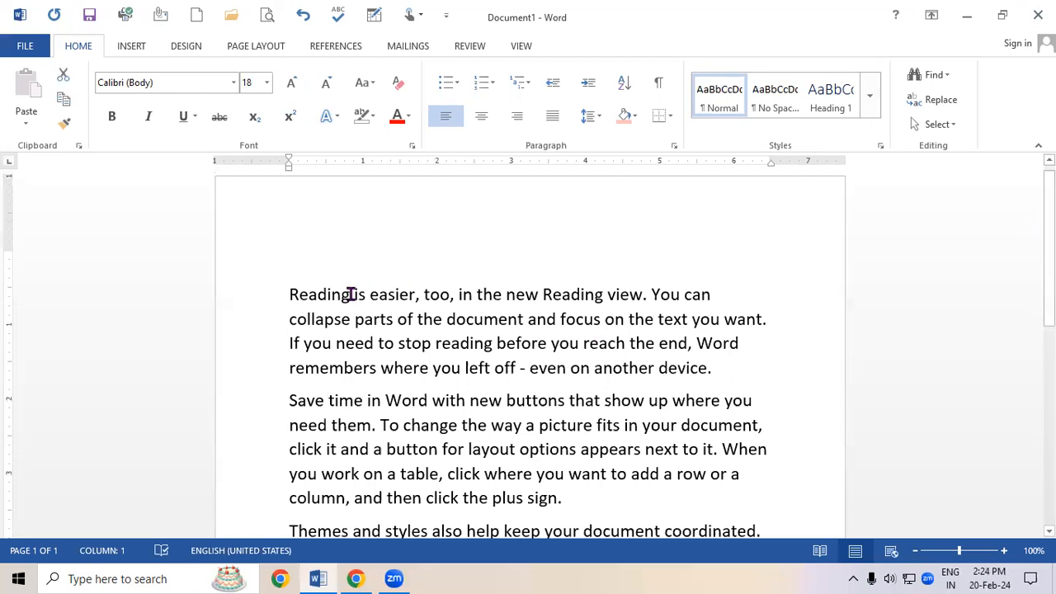
key("ctrl+a")
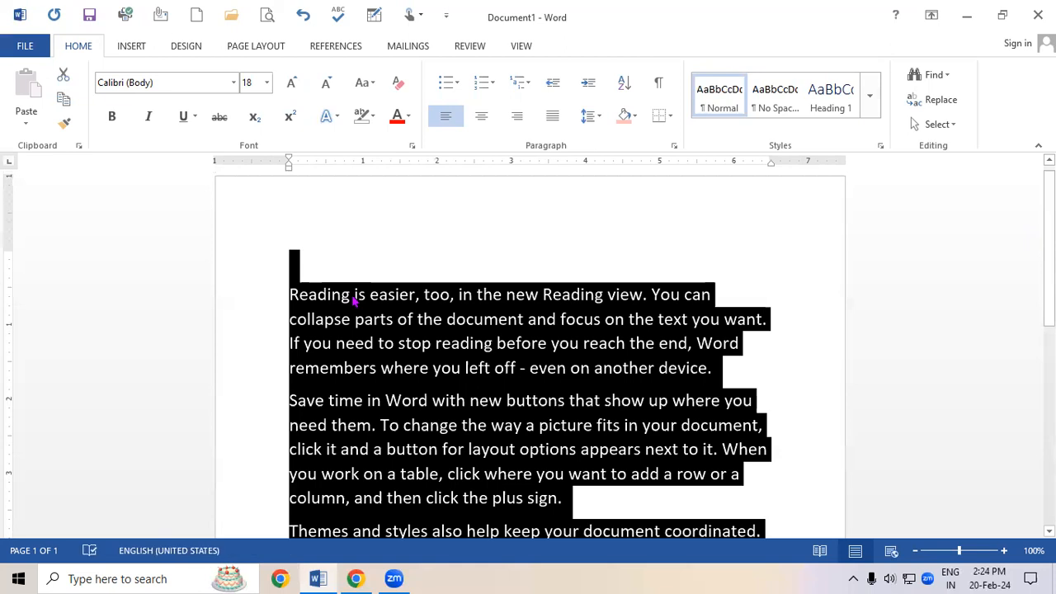
left_click(623, 88)
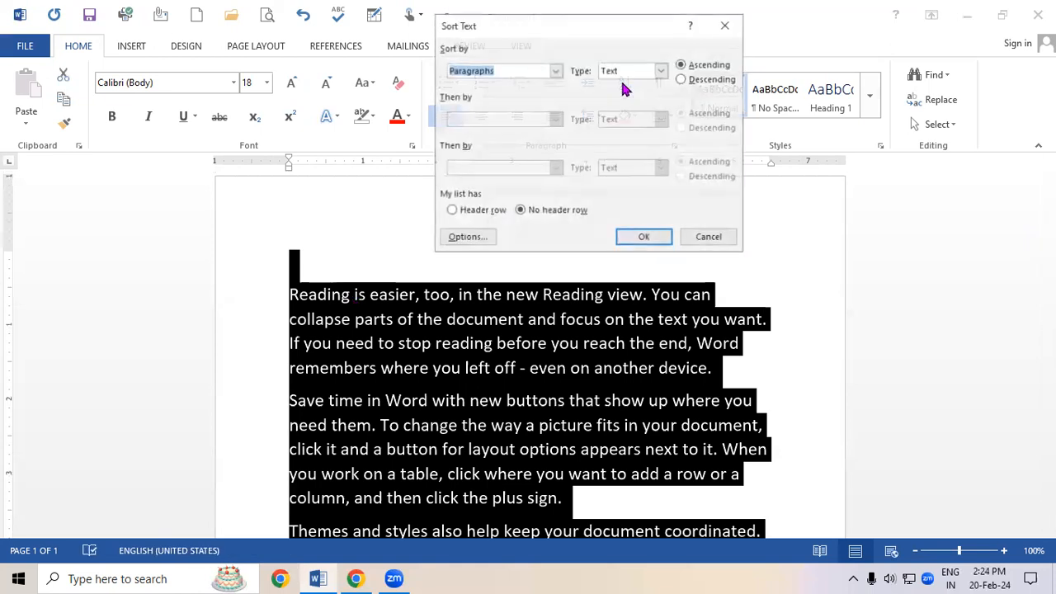
left_click(689, 82)
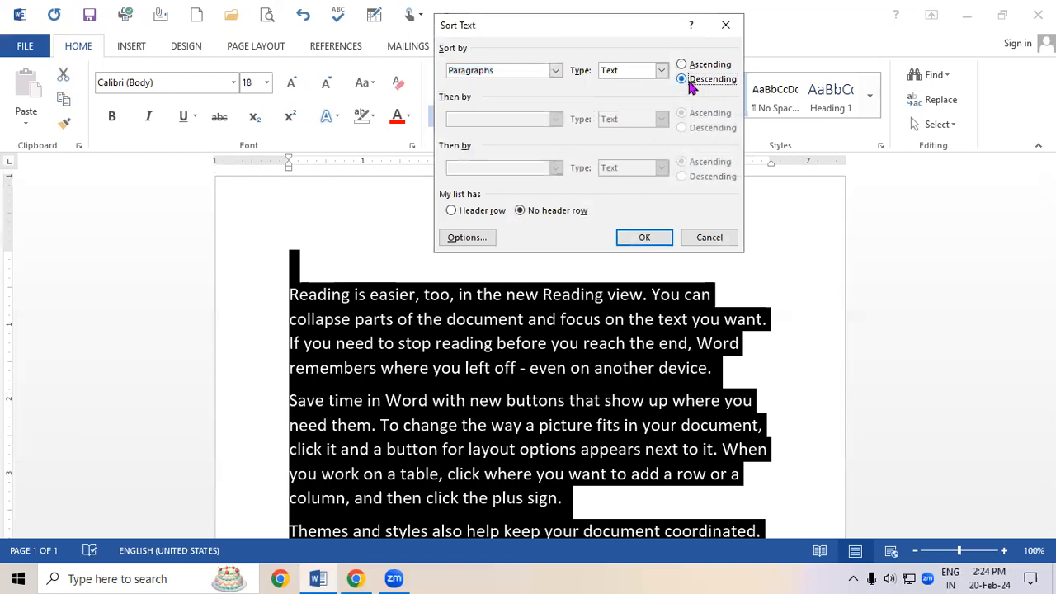
left_click(665, 241)
left_click(659, 366)
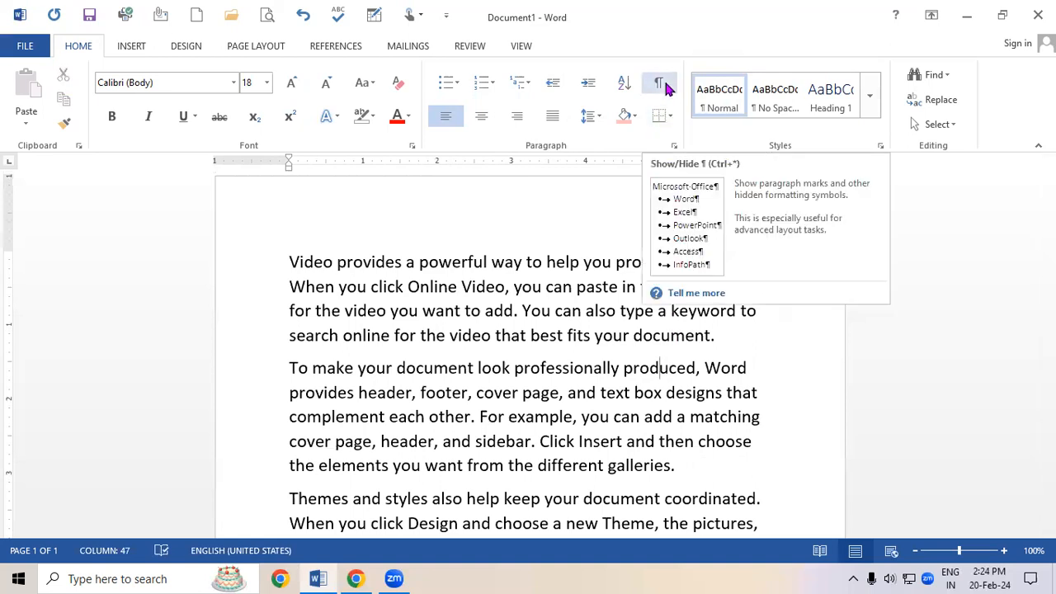
Select all text and show the formatting marks in the document.
left_click(611, 375)
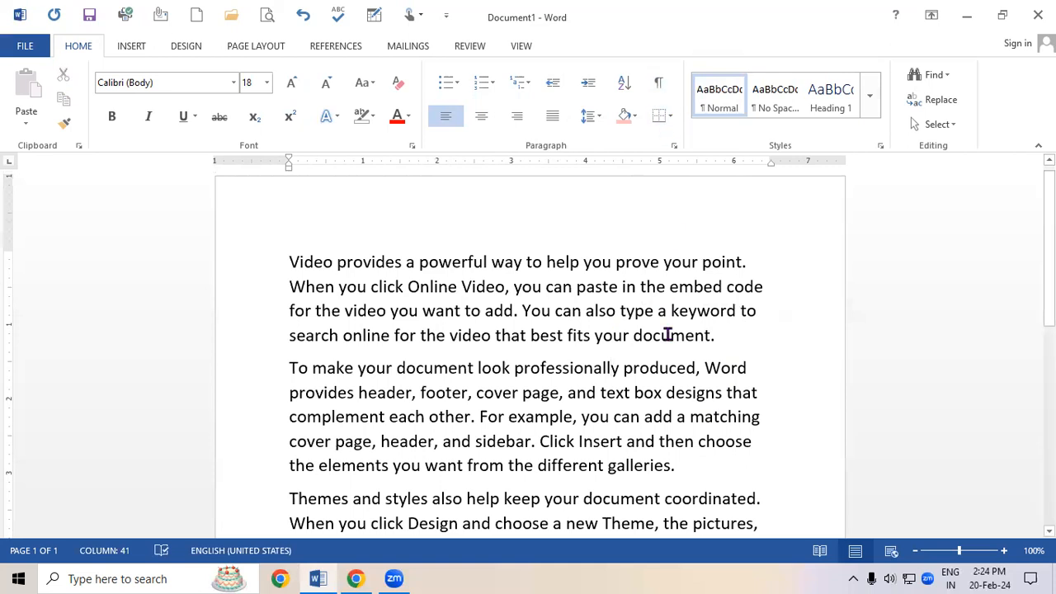
key("ctrl+a")
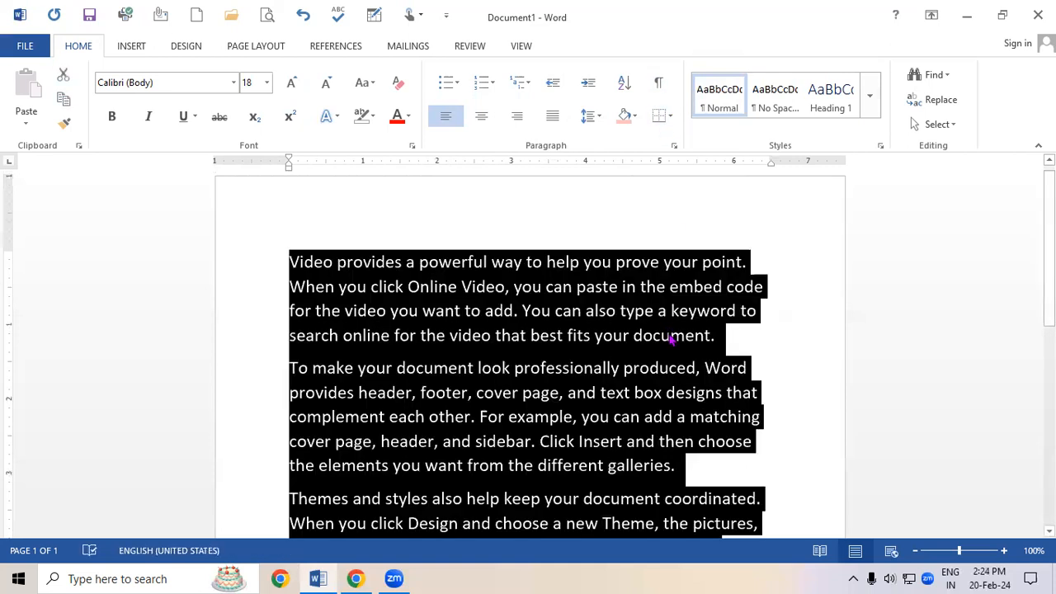
left_click(664, 94)
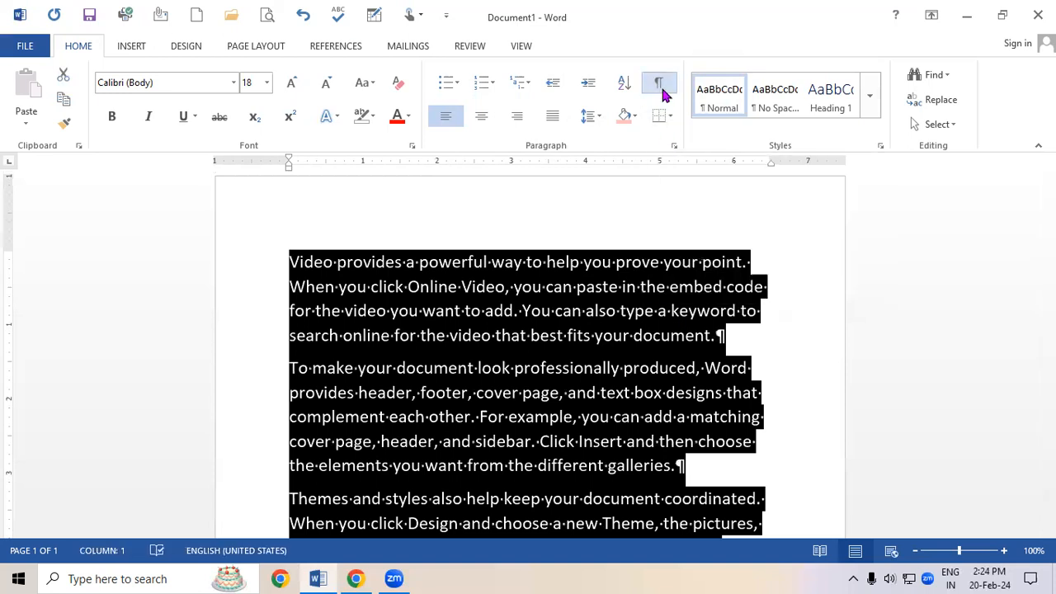
left_click(659, 469)
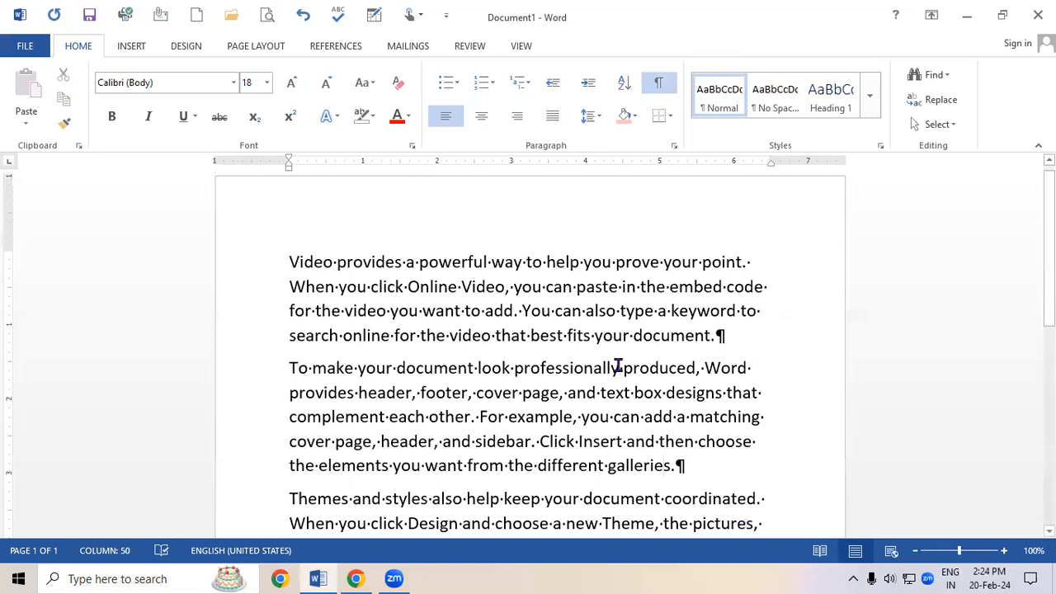
key("ctrl+End")
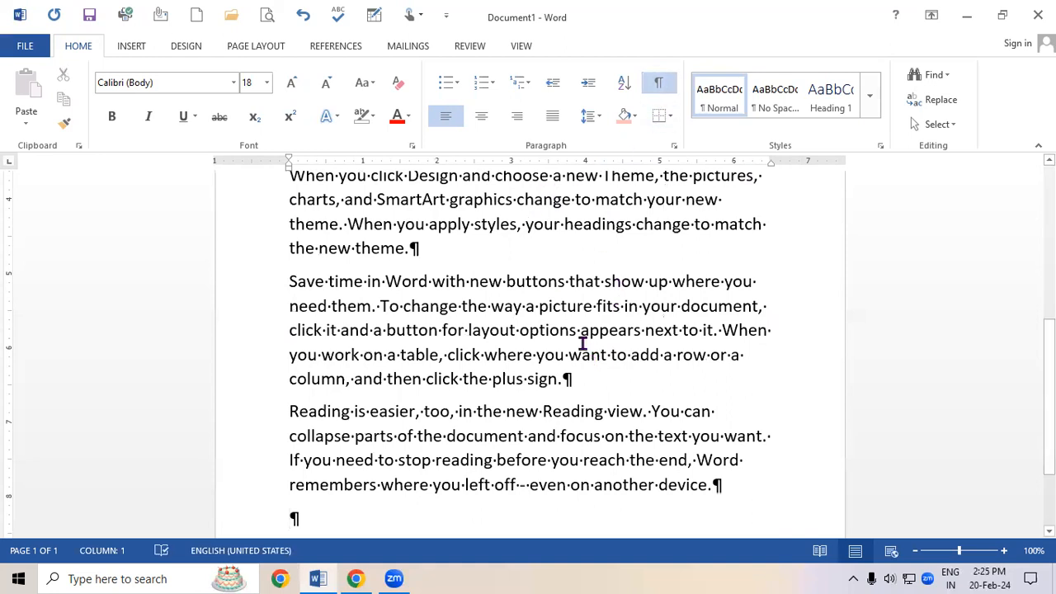
Close the document without saving and create a new blank document.
left_click(1037, 15)
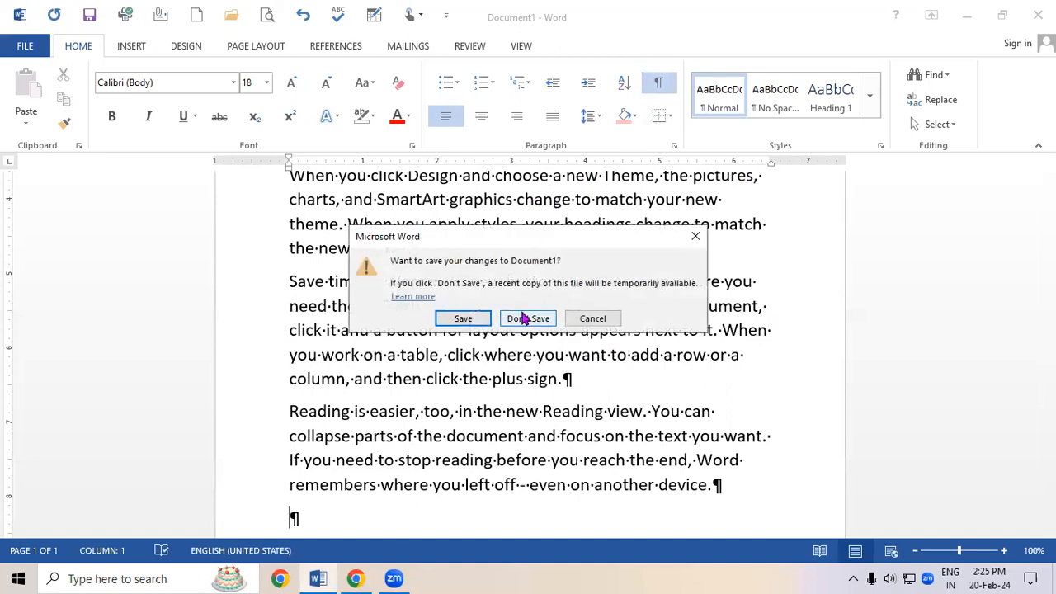
left_click(528, 318)
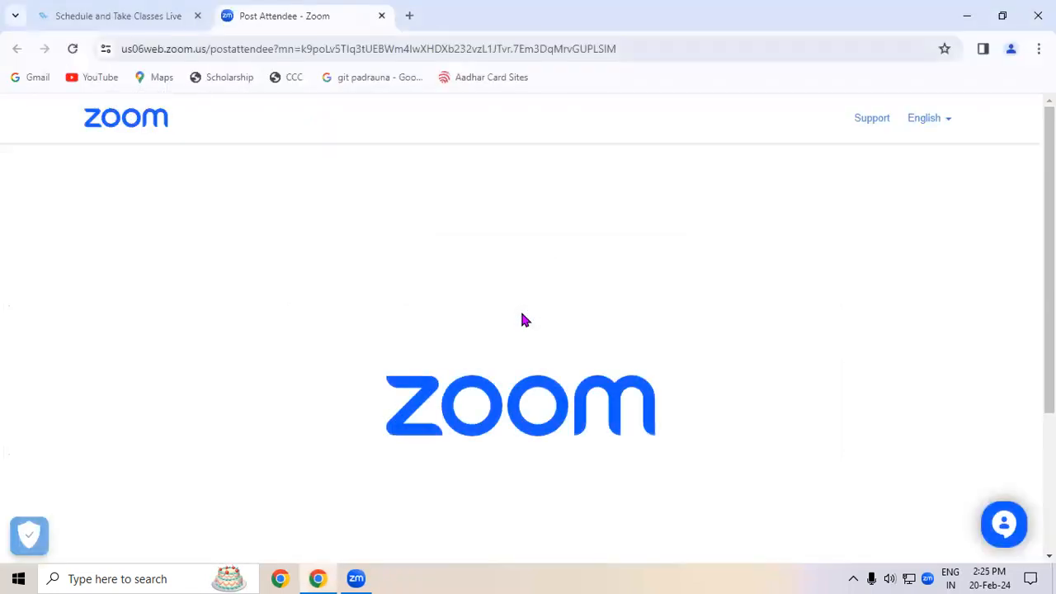
key("super+r")
left_click(130, 534)
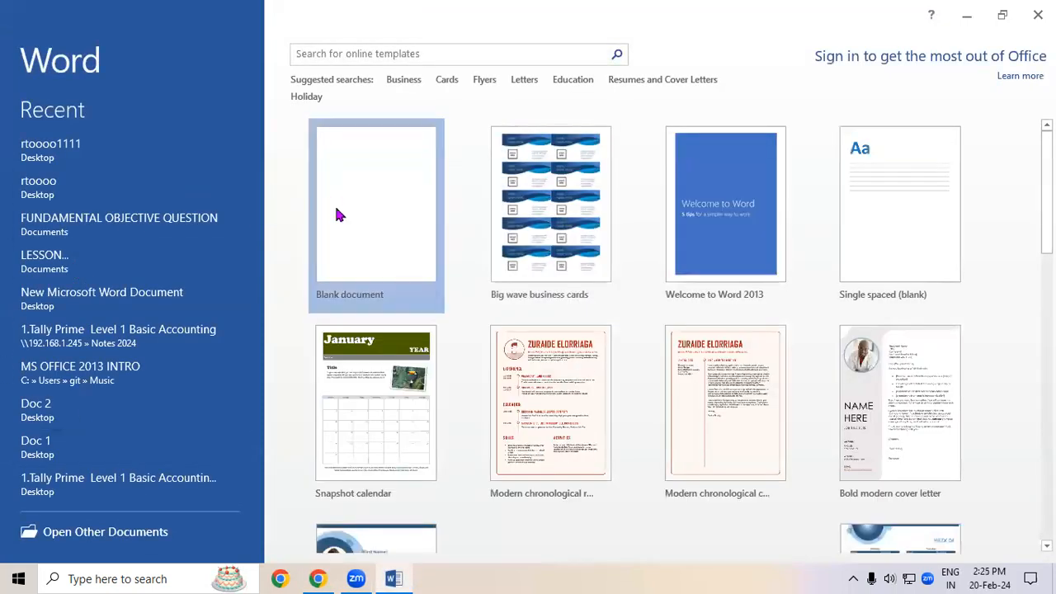
left_click(336, 214)
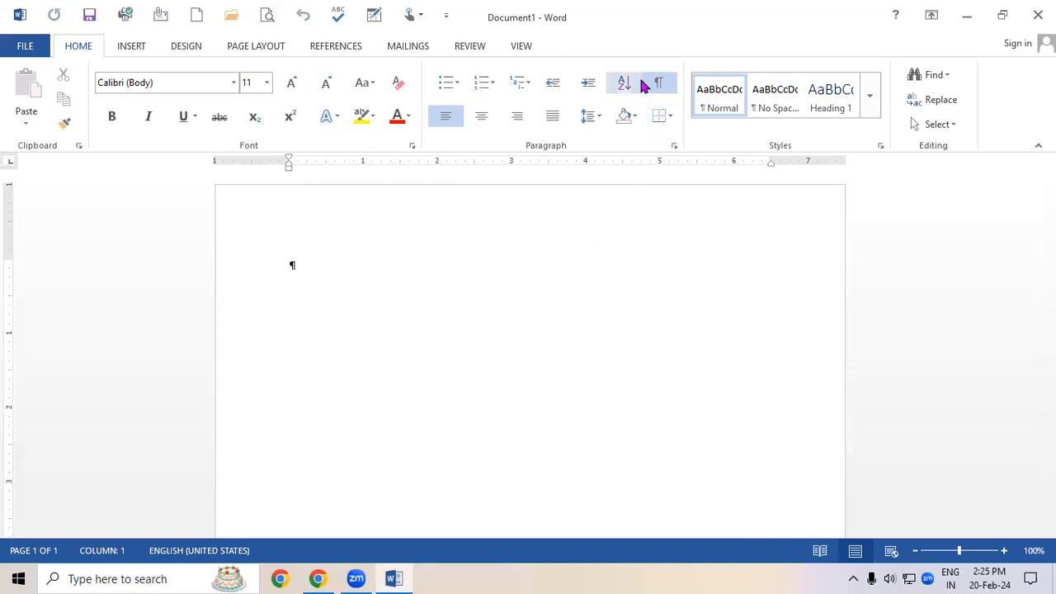
Hide formatting marks and generate sample paragraphs by entering =rand().
left_click(658, 84)
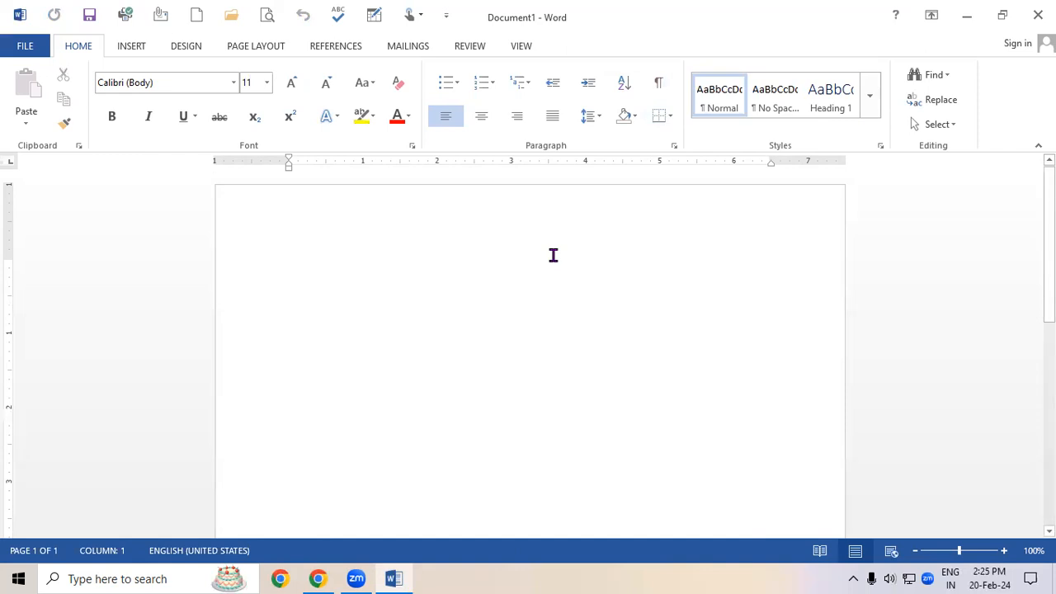
type("=rand()")
key("Return")
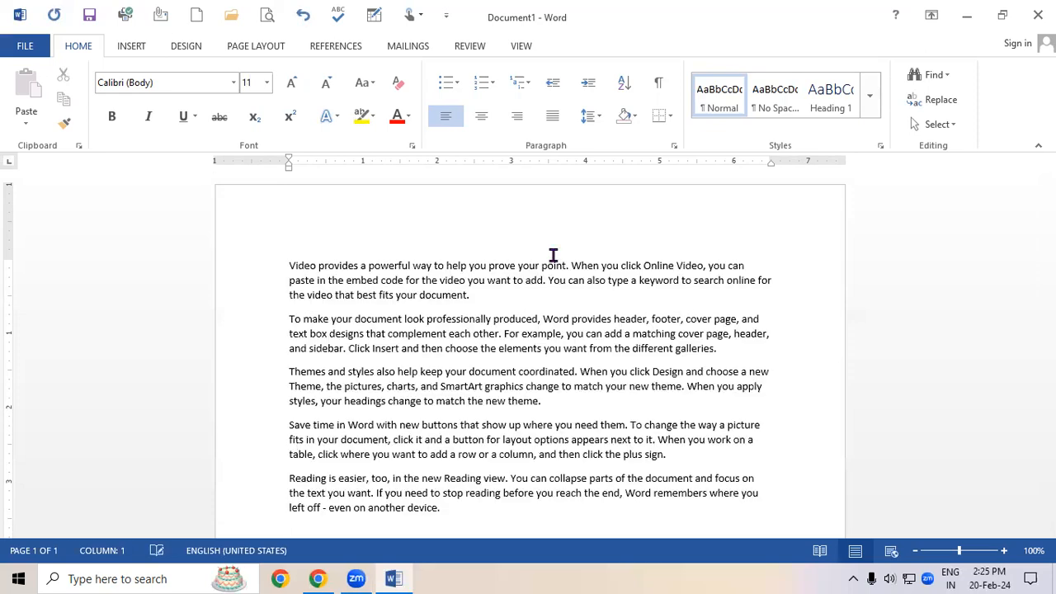
Select all text and increase its font size to 18 pt.
key("ctrl+a")
key("ctrl+shift+period")
key("ctrl+shift+period")
key("ctrl+shift+period")
key("ctrl+shift+period")
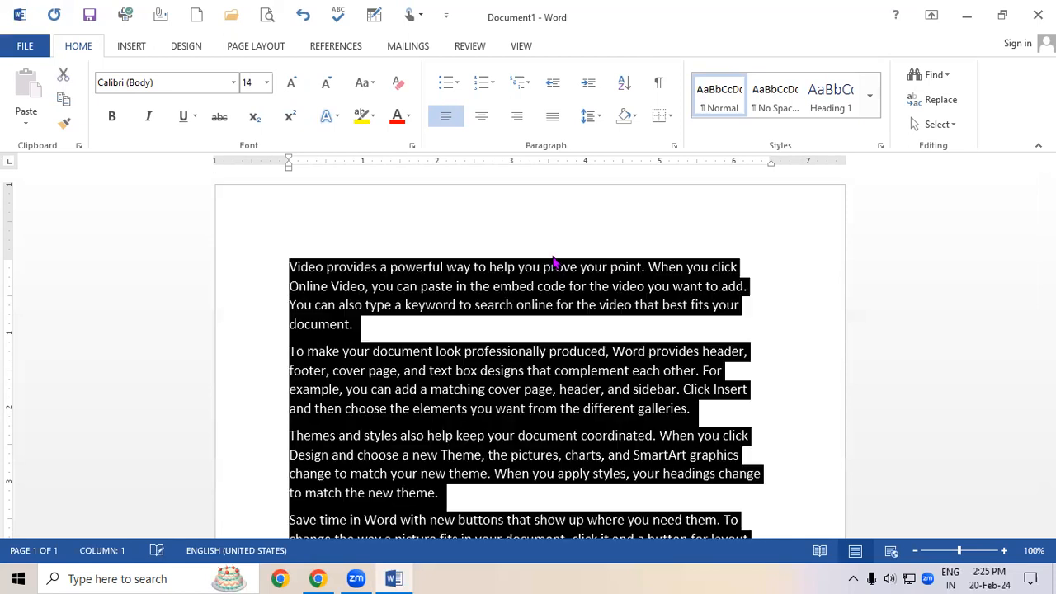
Show and then hide the formatting marks for the whole document.
left_click(657, 83)
left_click(680, 413)
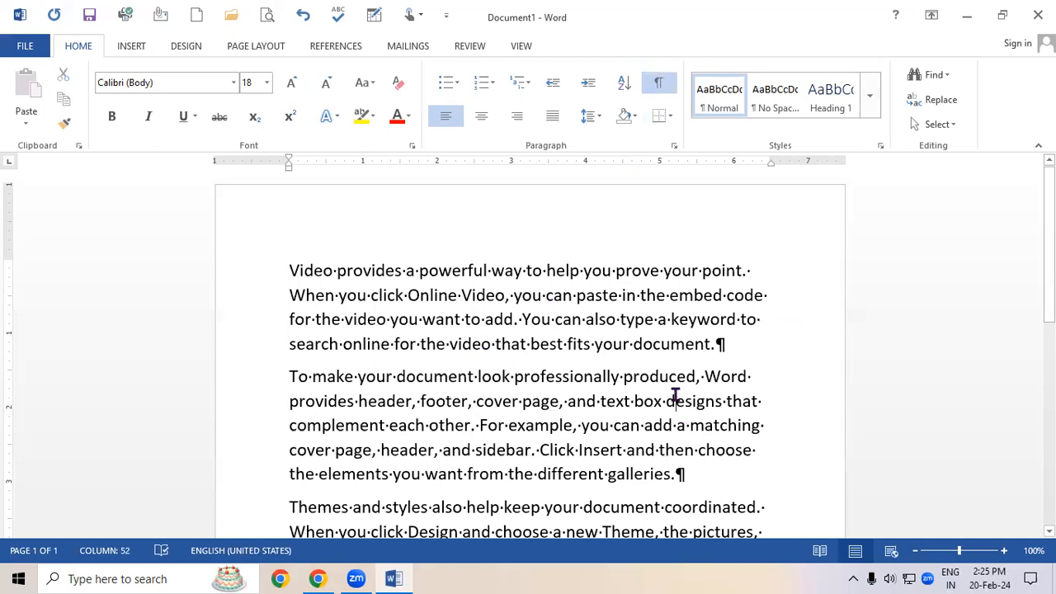
left_click_drag(1049, 260, 1049, 344)
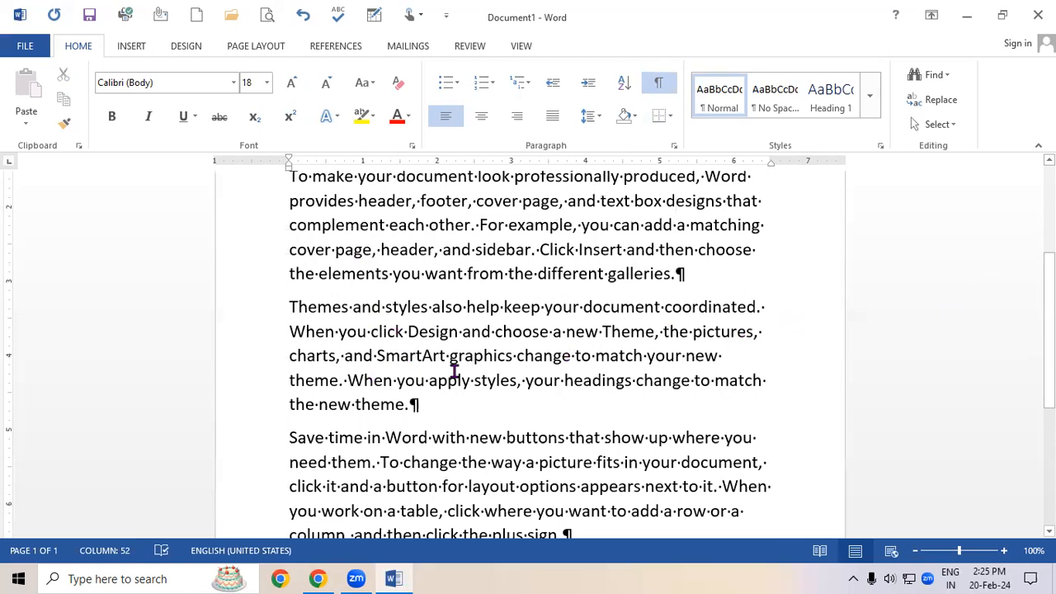
key("ctrl+a")
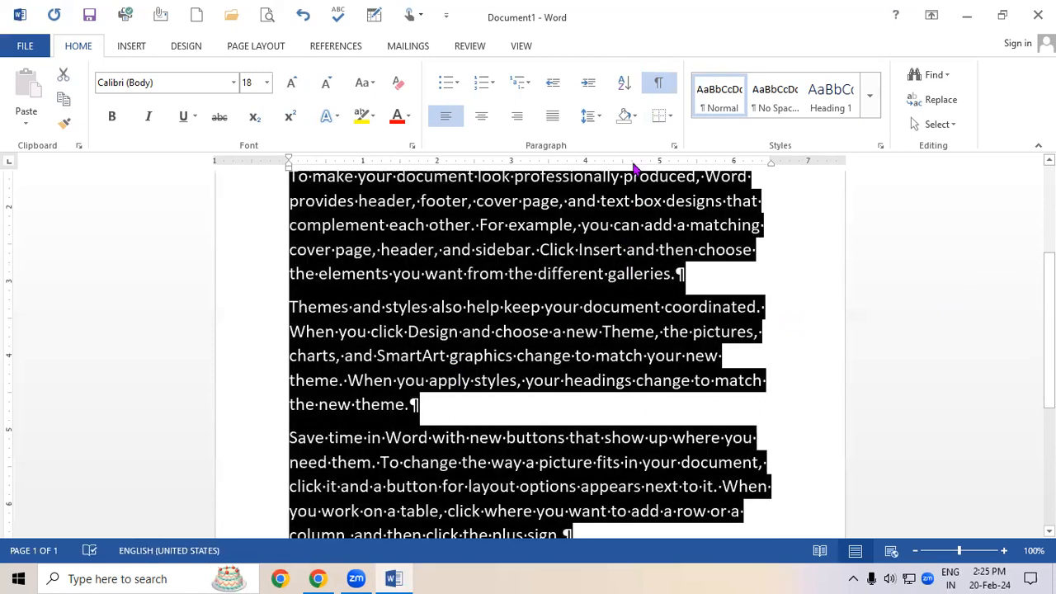
left_click(658, 87)
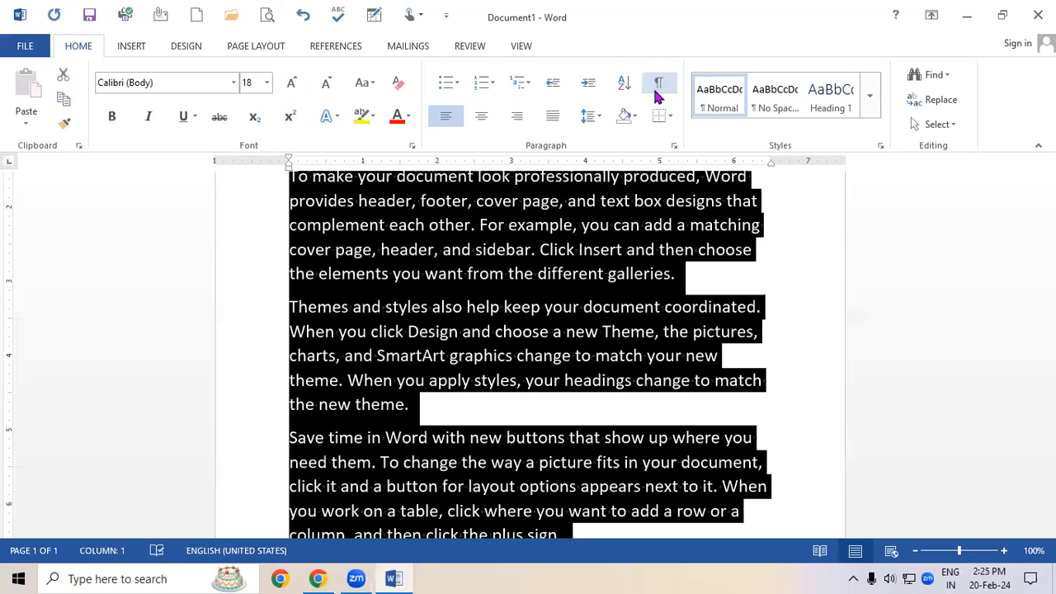
left_click(607, 378)
Select all text and apply All Borders to the paragraphs.
scroll(607, 377, "down", 1)
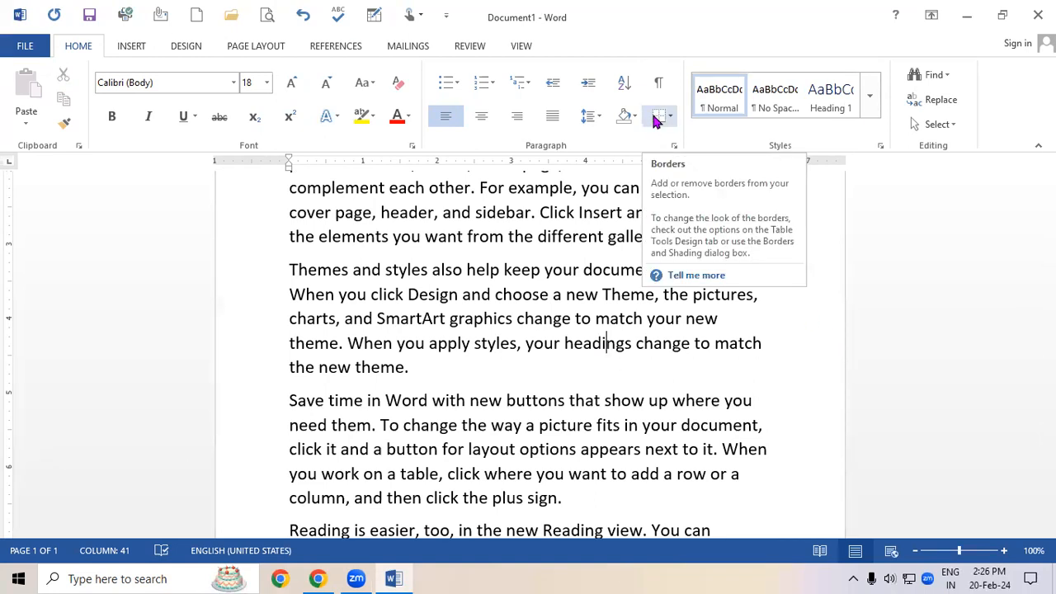
scroll(520, 433, "up", 1)
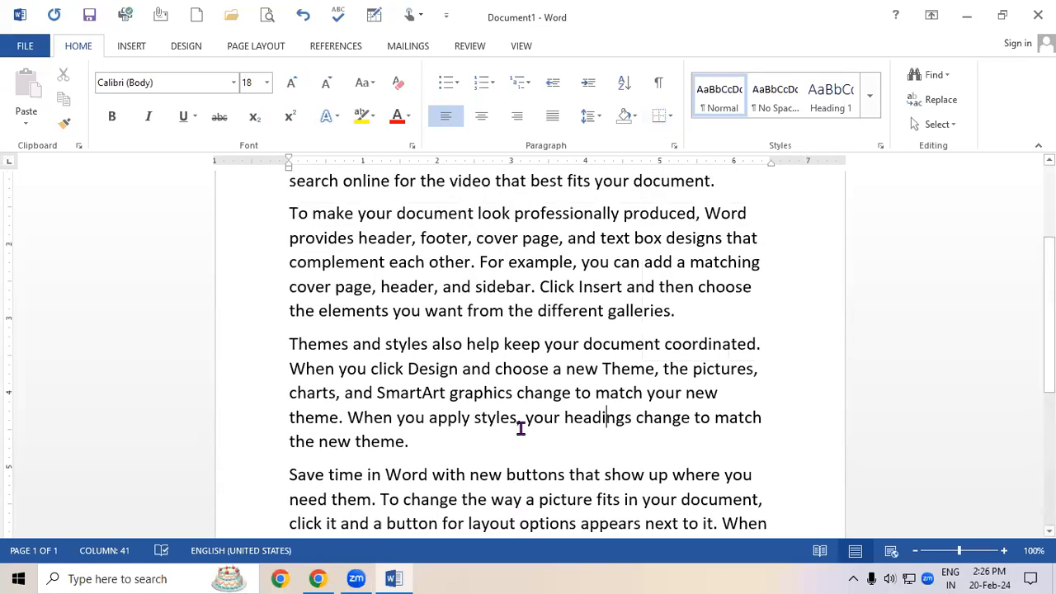
scroll(521, 428, "down", 1)
scroll(615, 396, "up", 3)
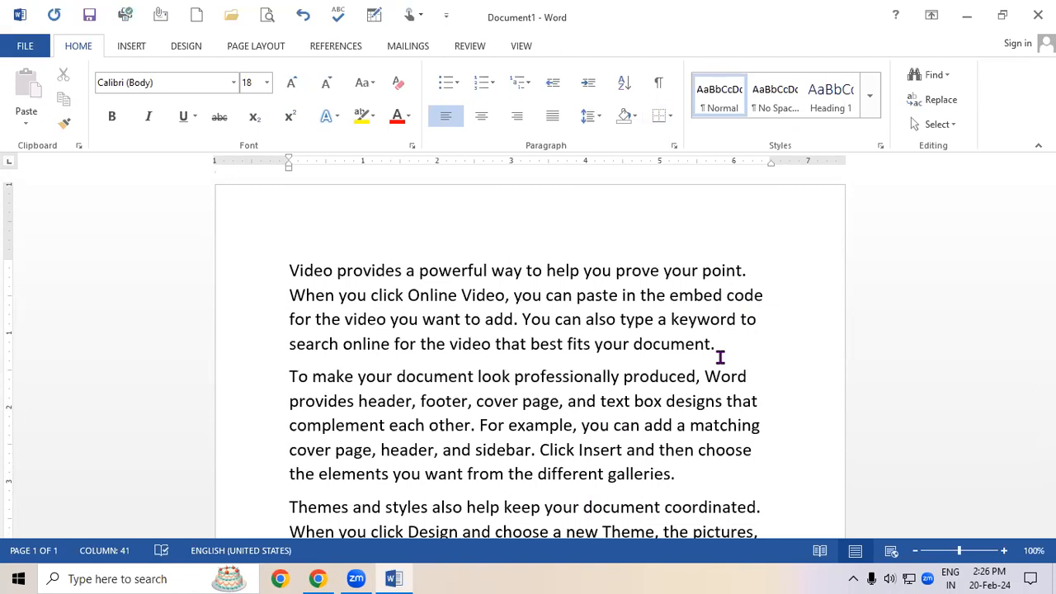
key("ctrl+a")
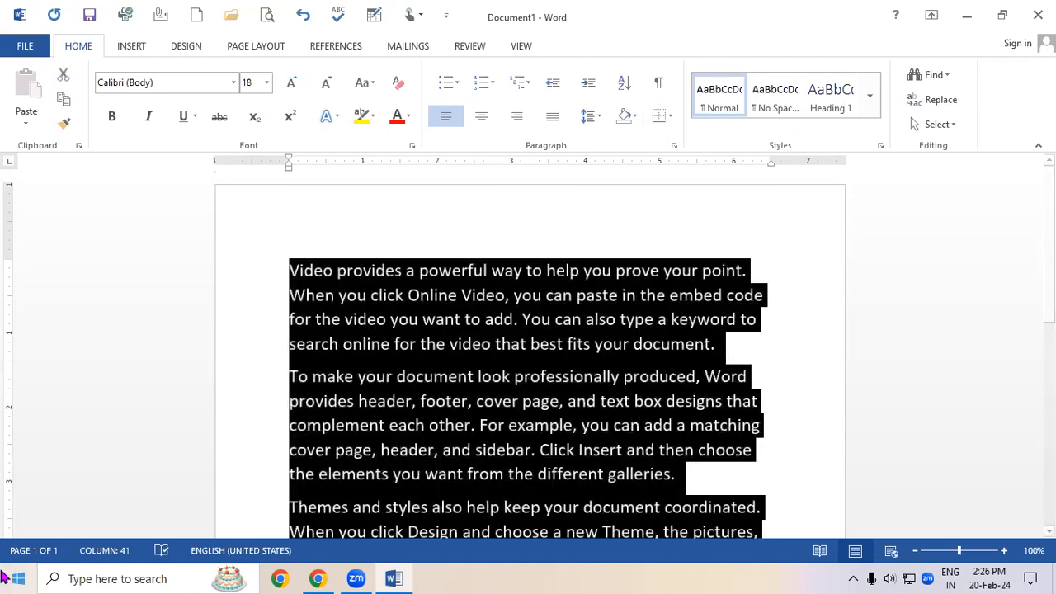
left_click(670, 117)
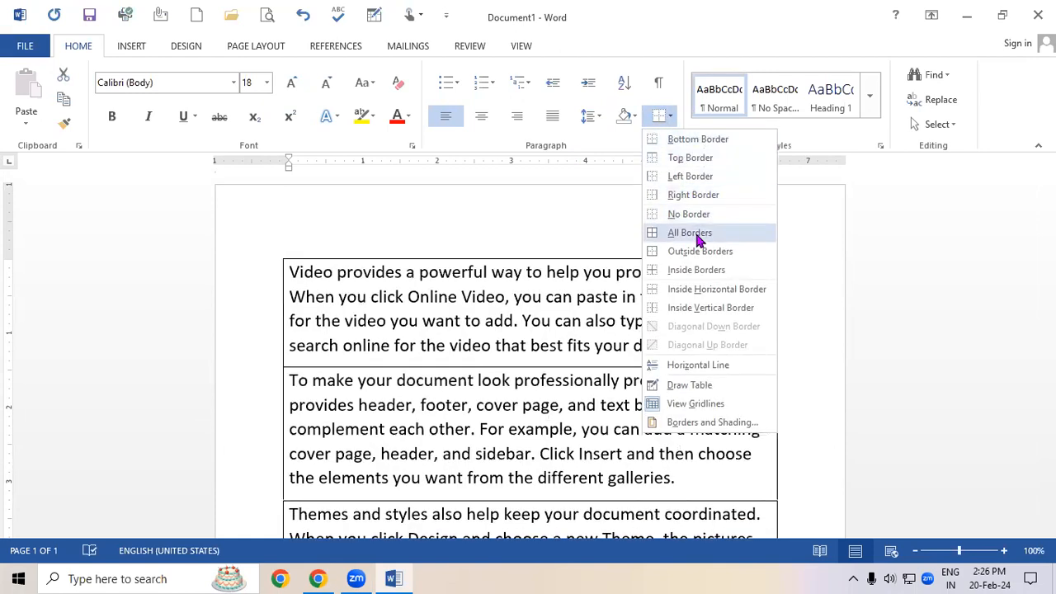
left_click(697, 233)
left_click(710, 321)
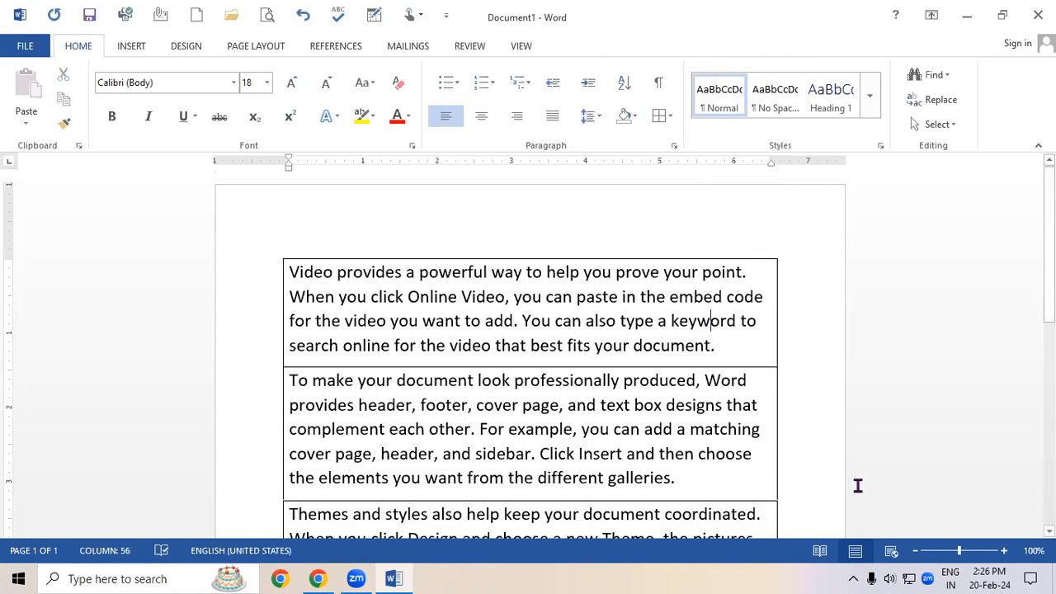
Review the bordered paragraphs and open the border options for the first paragraph.
scroll(858, 486, "down", 3)
scroll(531, 354, "down", 8)
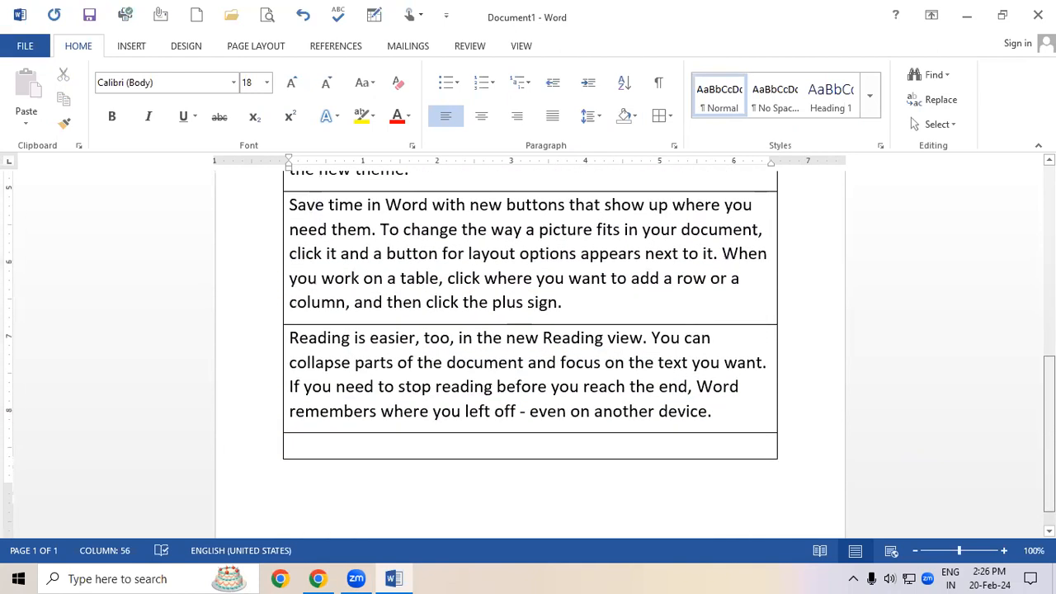
scroll(575, 337, "up", 10)
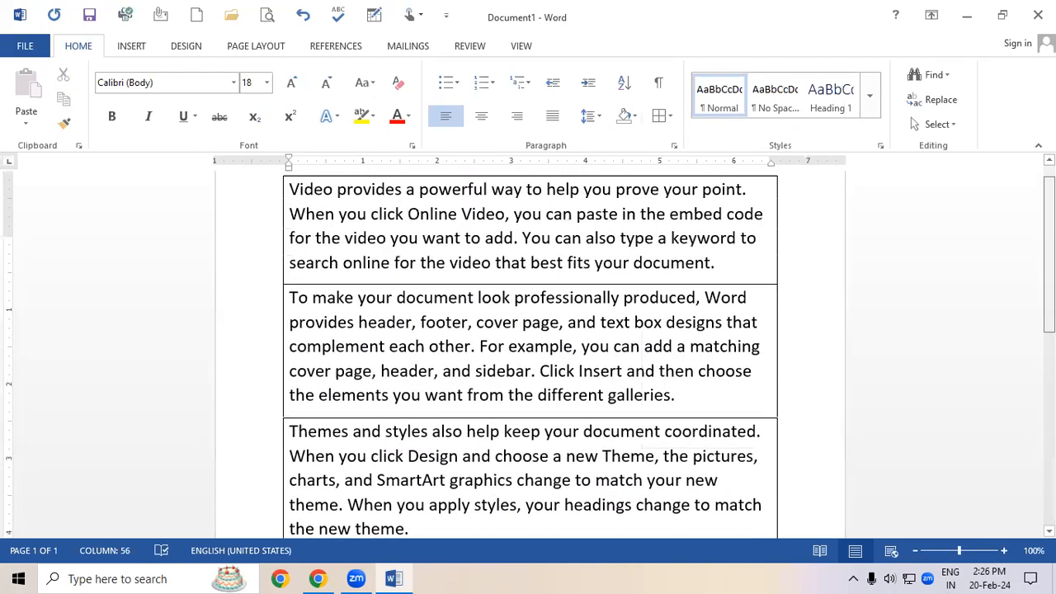
left_click(482, 353)
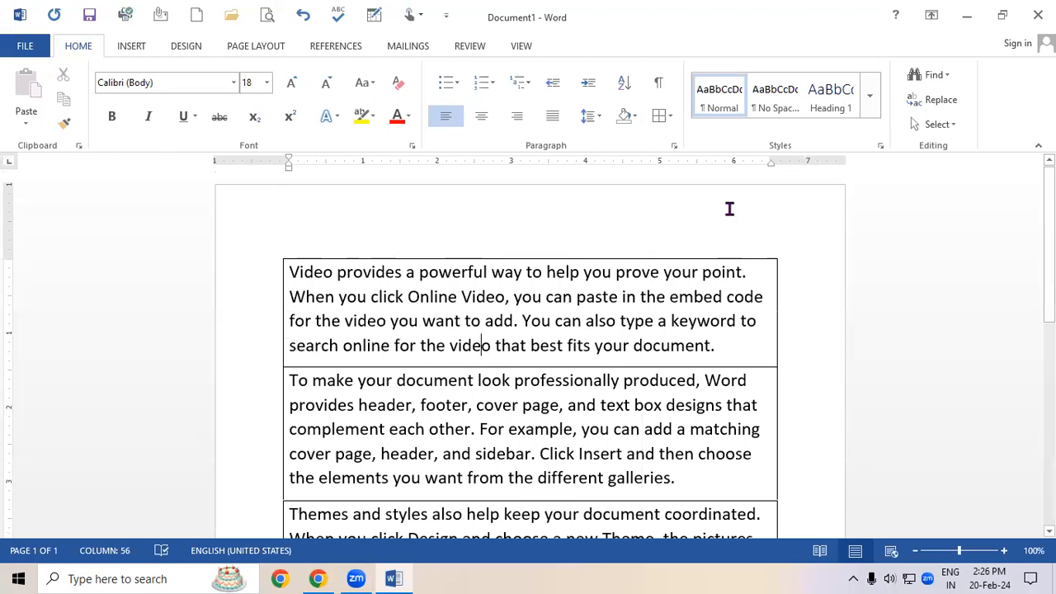
left_click(672, 116)
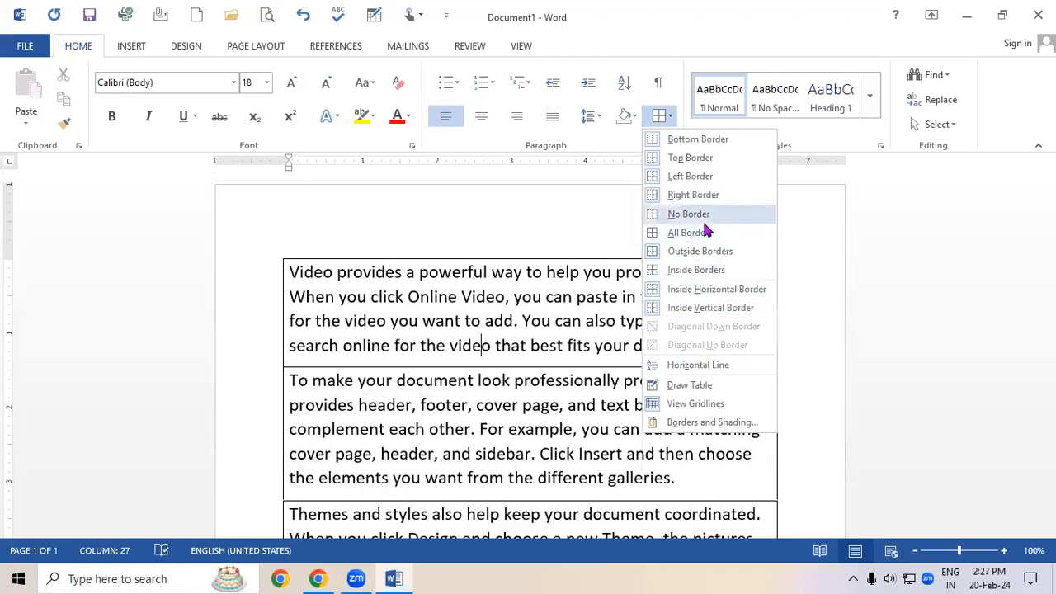
left_click(473, 371)
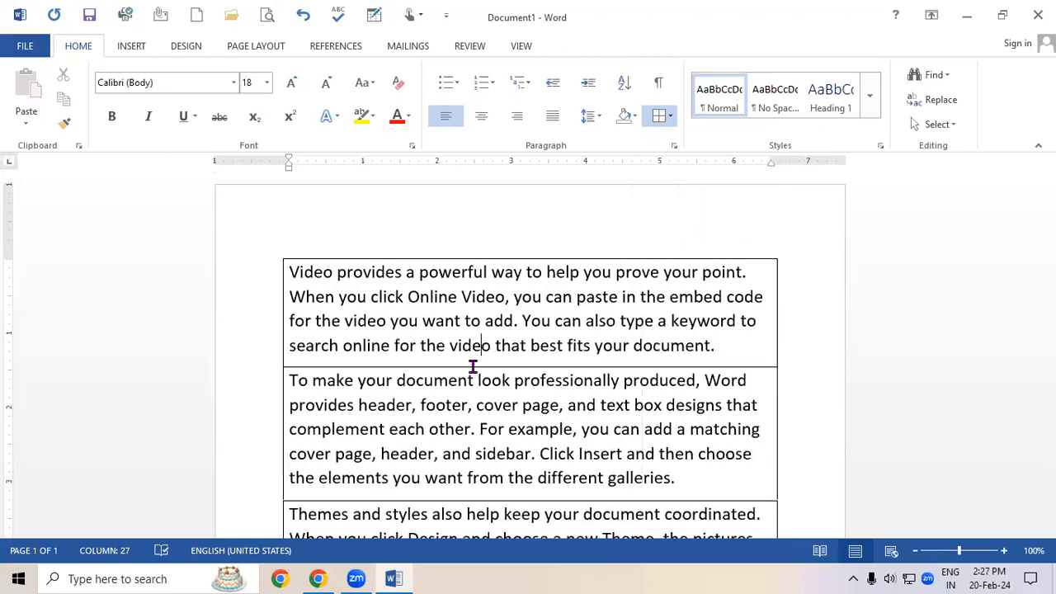
left_click(135, 46)
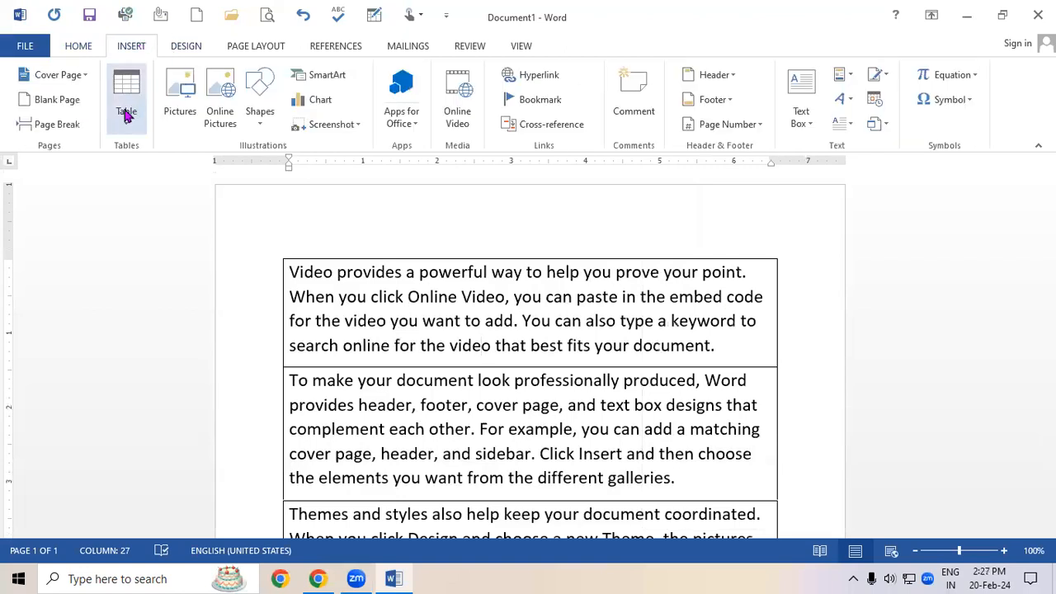
left_click(127, 124)
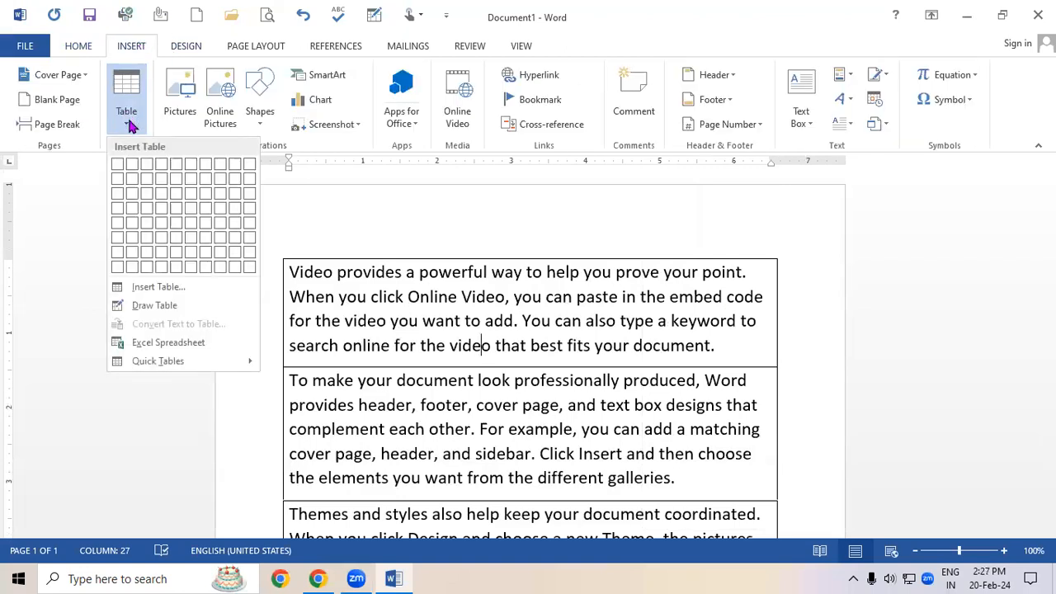
left_click(605, 296)
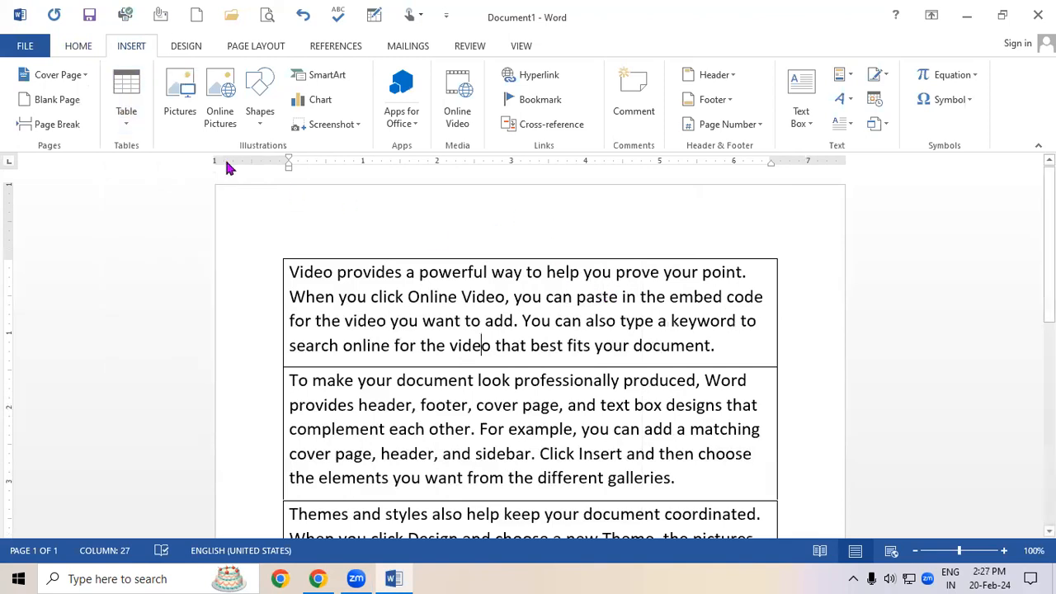
left_click(82, 47)
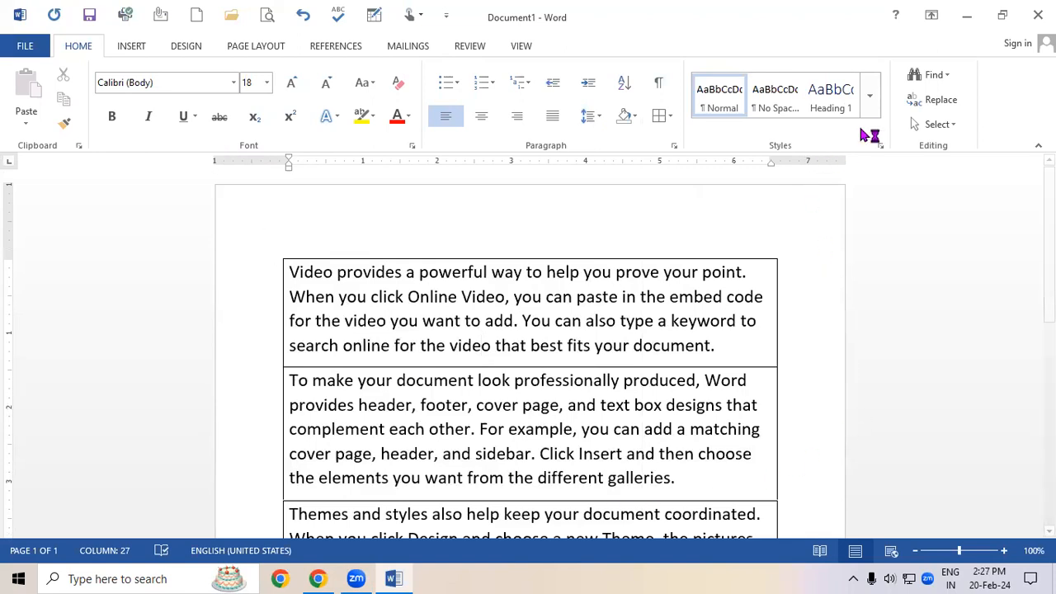
left_click(870, 97)
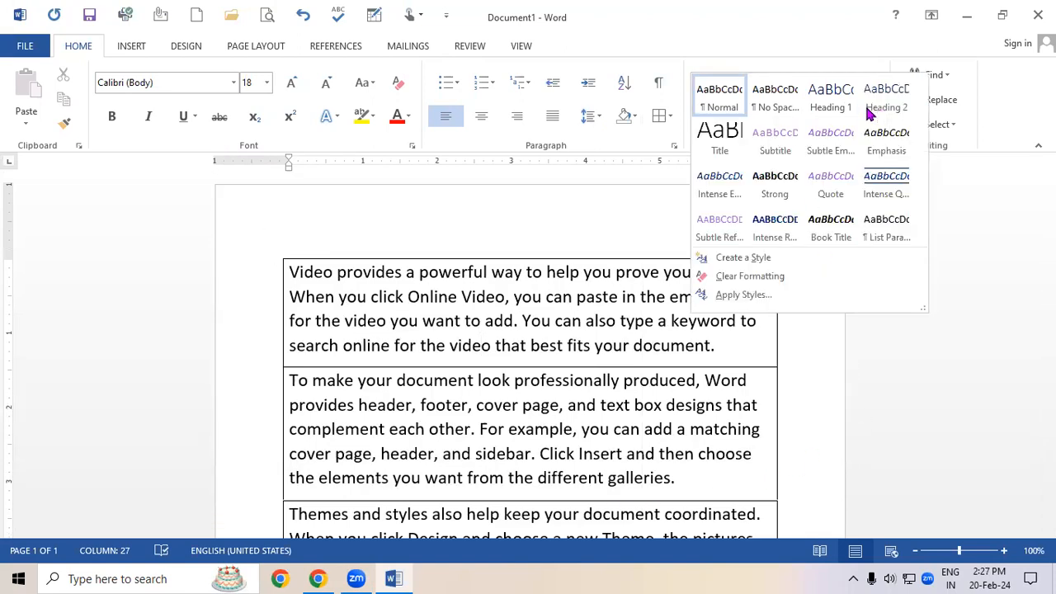
left_click(384, 295)
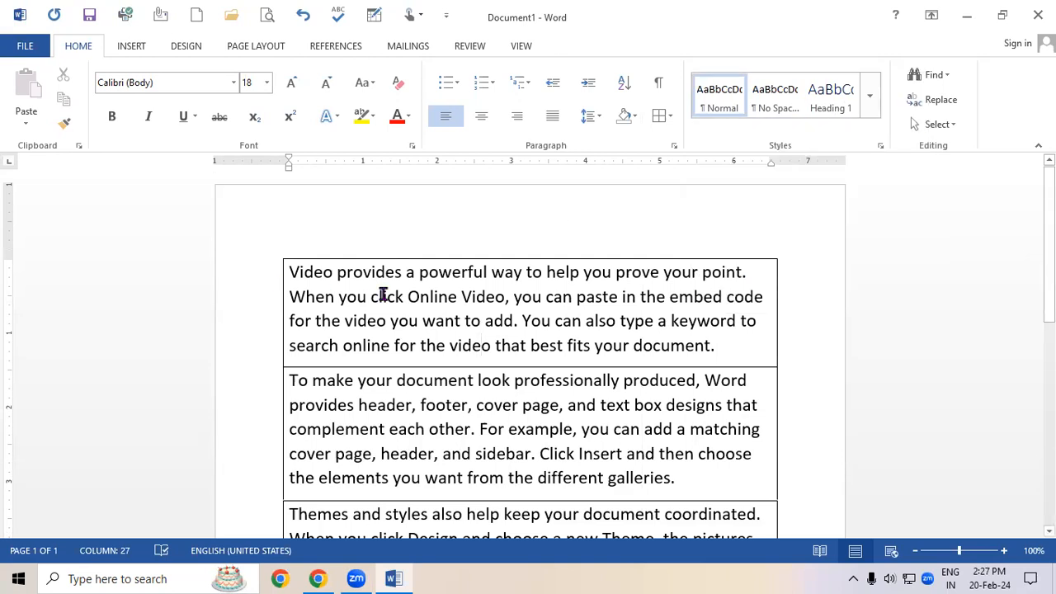
Create a new blank document and generate sample paragraphs with =rand().
key("ctrl+n")
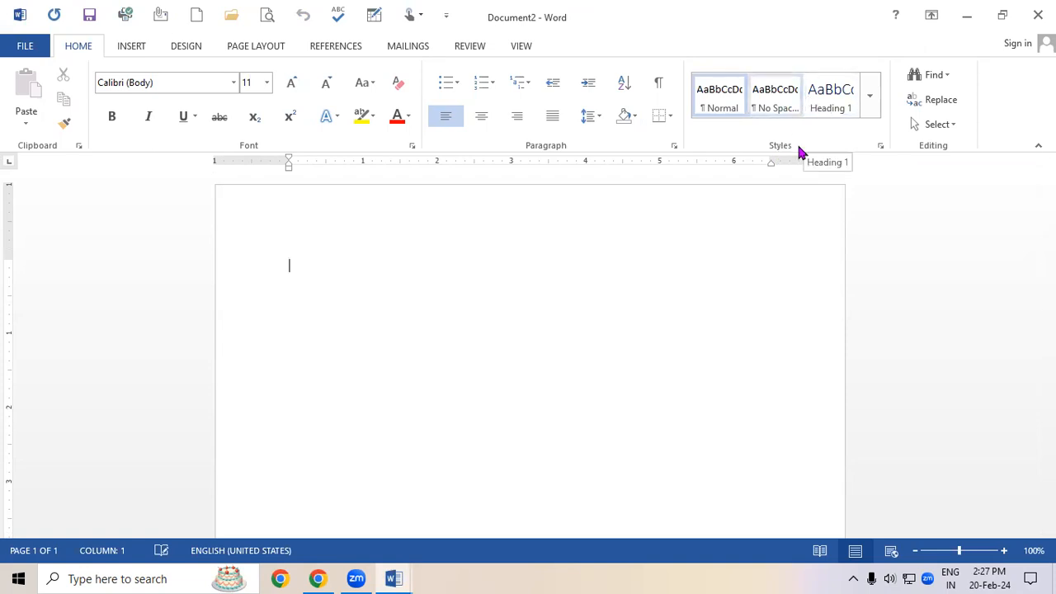
type("=rand")
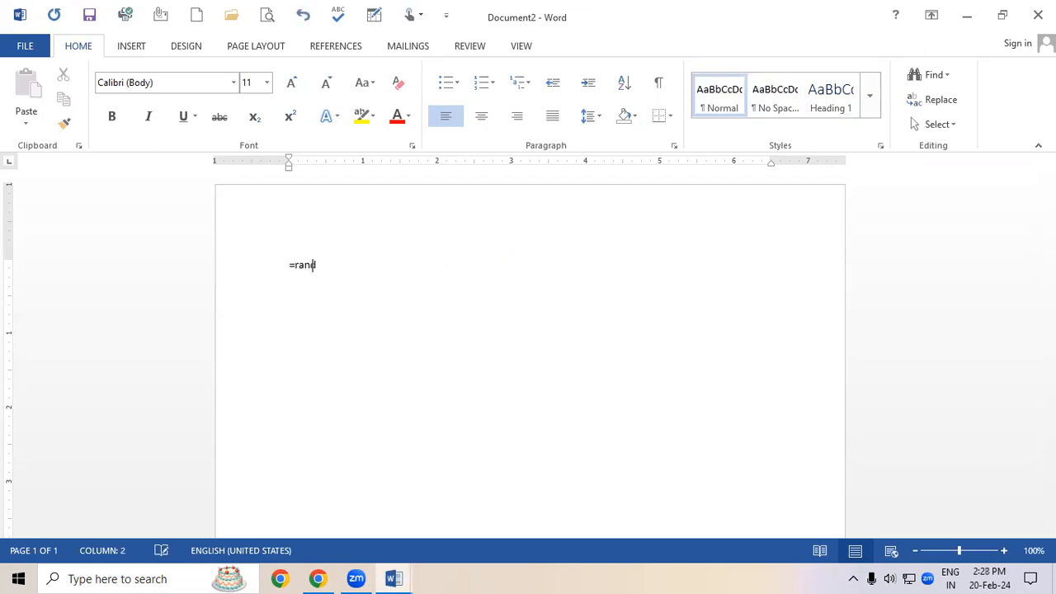
type("()")
key("Return")
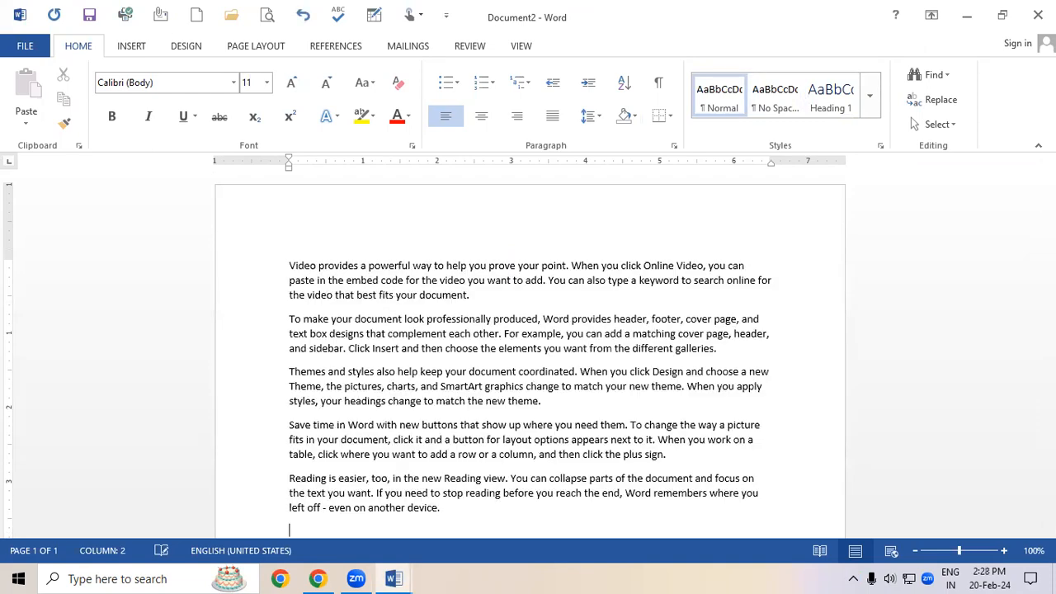
Select the whole document and grow its text size step by step to 18 pt.
key("ctrl+a")
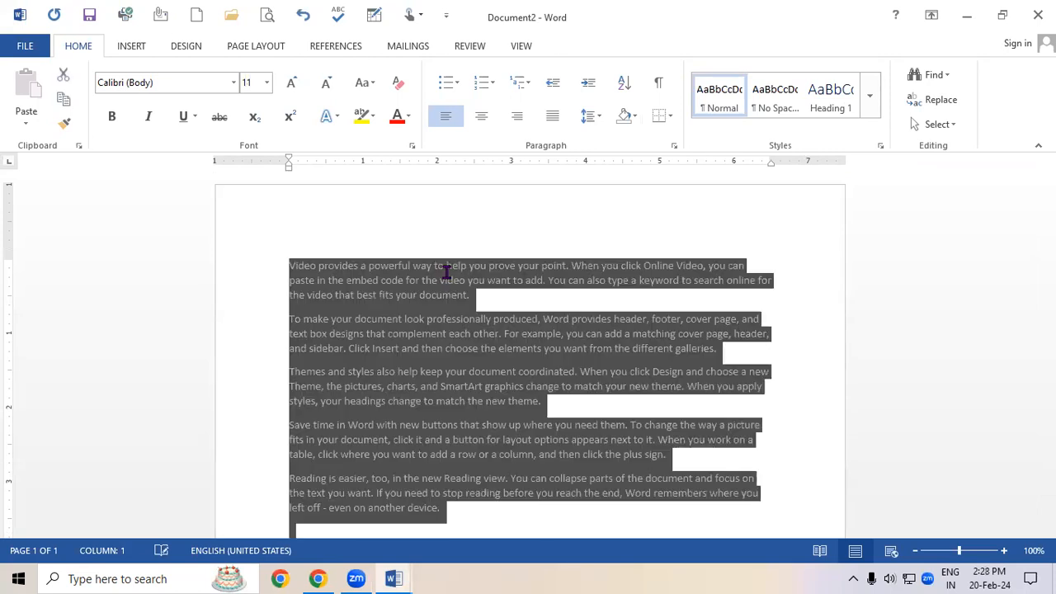
key("ctrl+shift+period")
key("ctrl+shift+period")
key("ctrl+shift+period")
key("ctrl+shift+period")
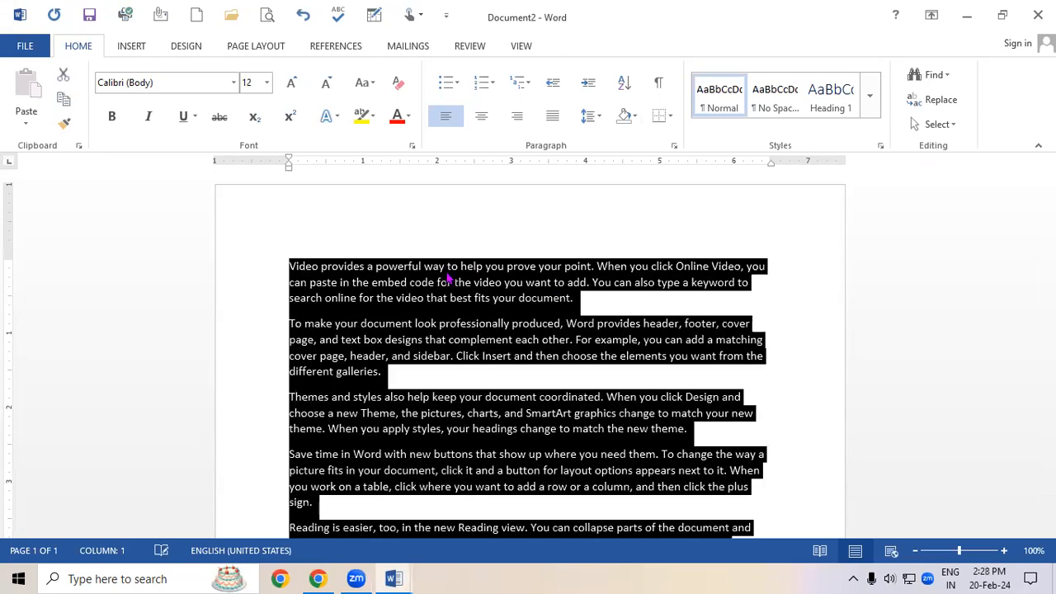
left_click(373, 381)
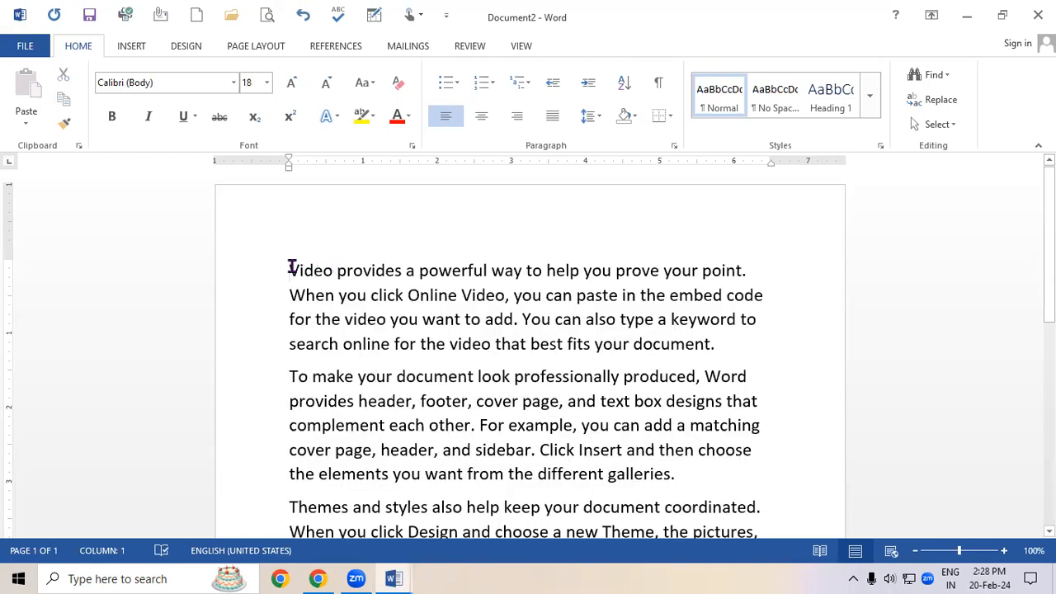
Add the heading ABOUT COMPUTER and an indented subheading INTRODUCTION OF COMPUTER above the first paragraph.
key("Return")
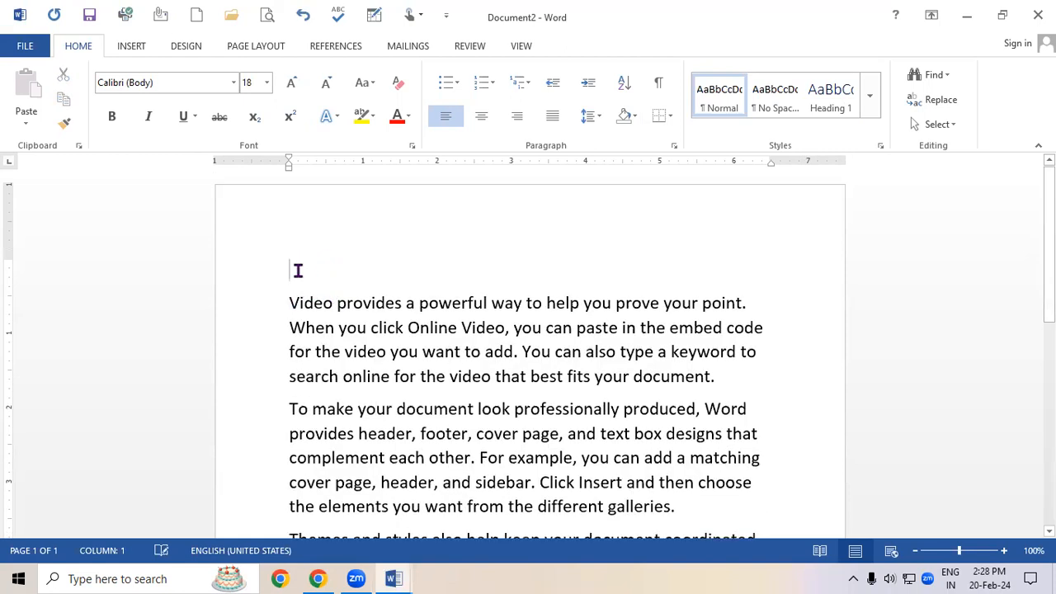
type("ABOUT")
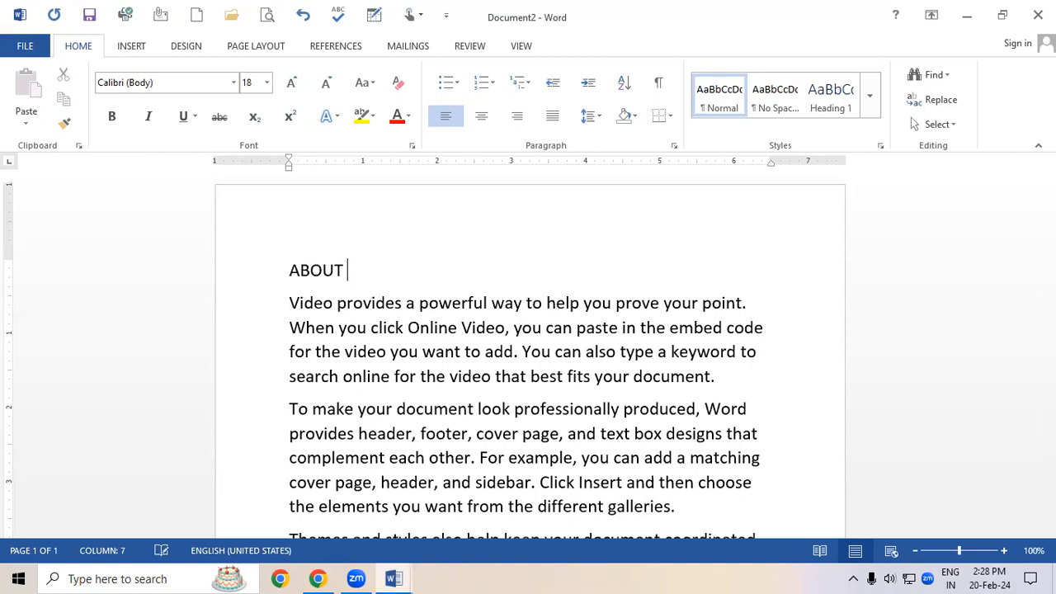
type(" COMPUTER")
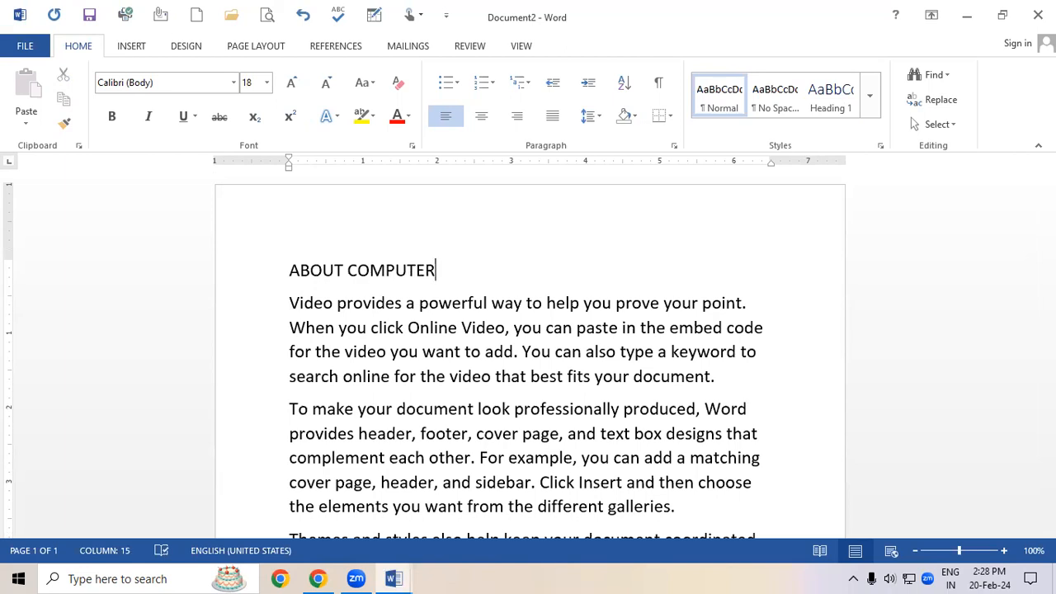
key("Return")
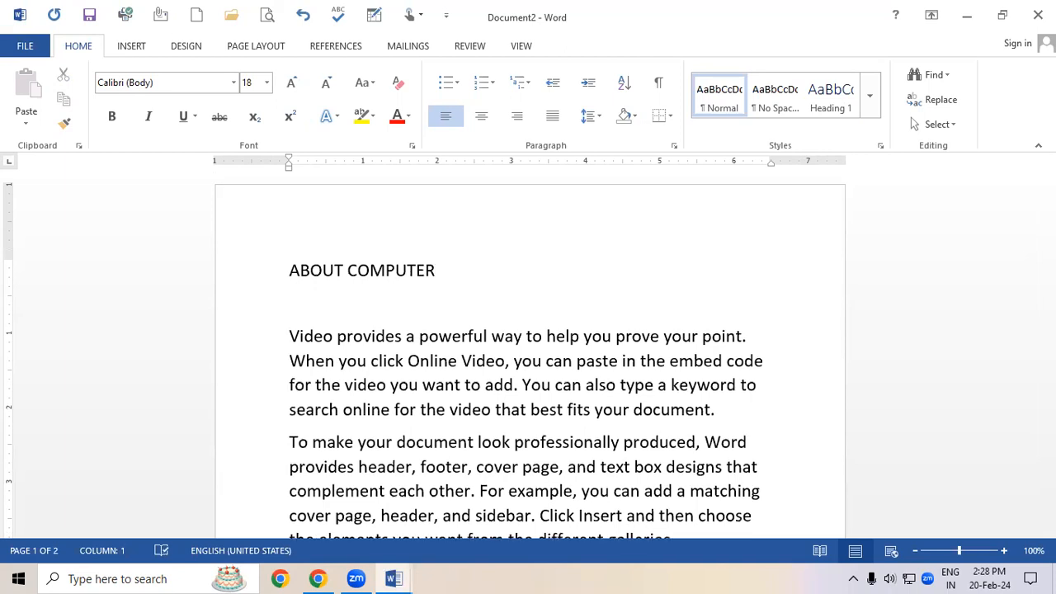
key("Tab")
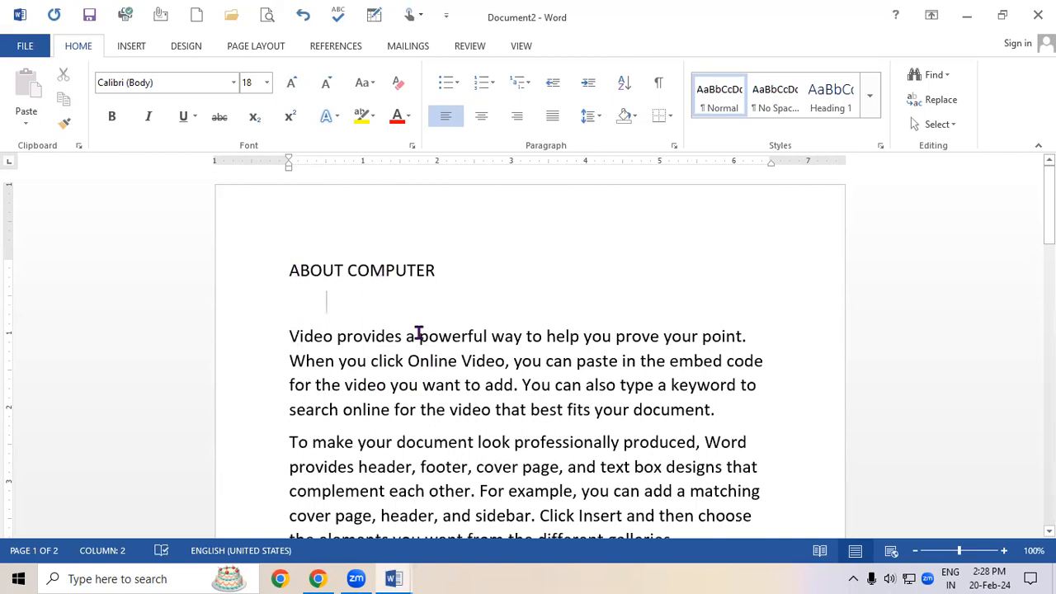
type("INTRO")
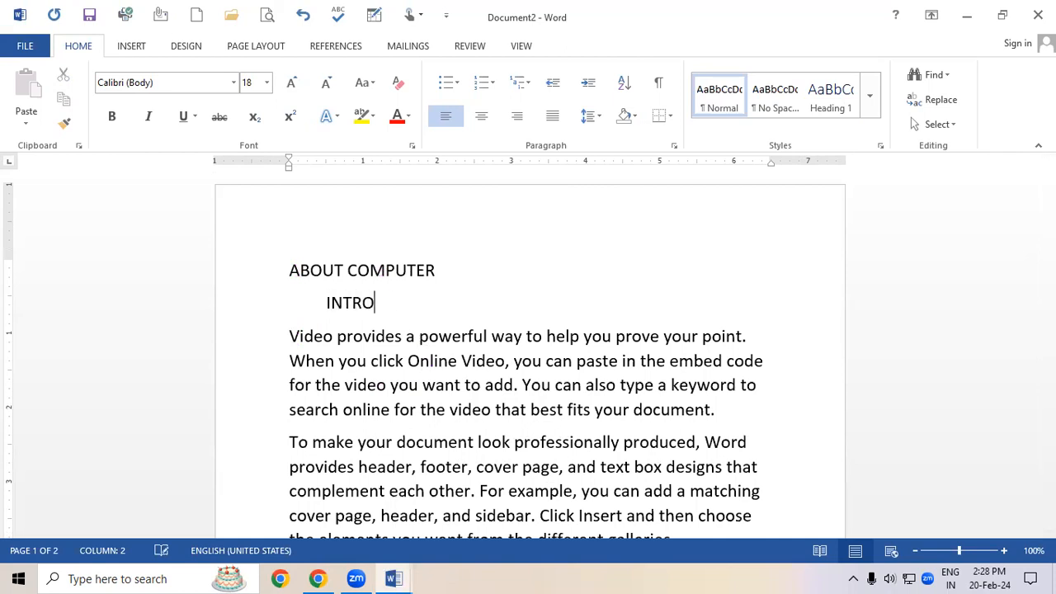
type("DUCTION OF COMPUTER")
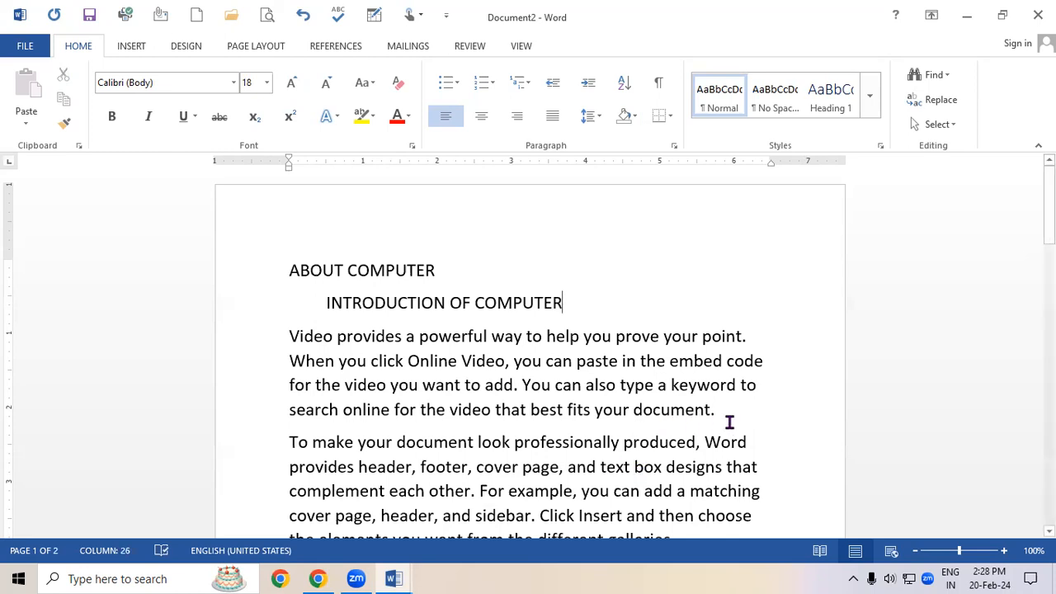
Add the heading ABOUT MOUSE and an indented subheading INTRODUCTION OF MOUSE above the second paragraph.
key("Return")
key("Return")
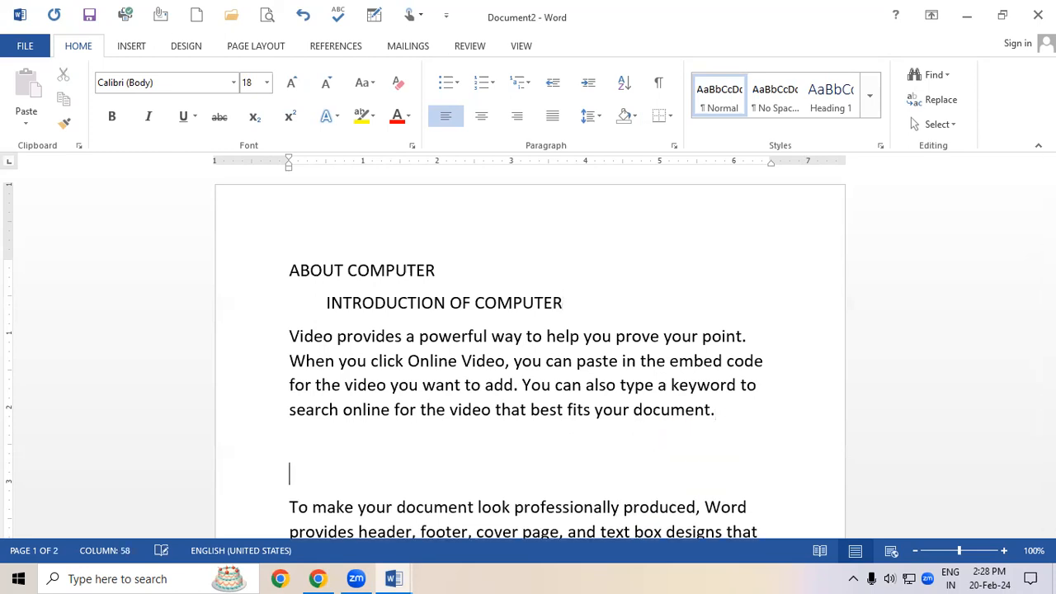
type("ABOUT MOUSE")
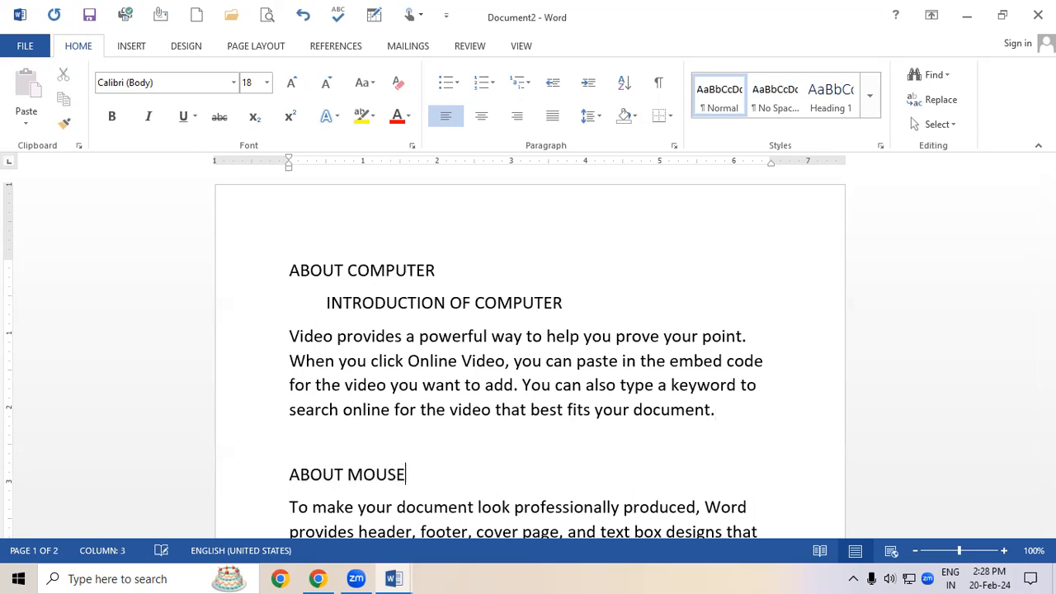
key("Return")
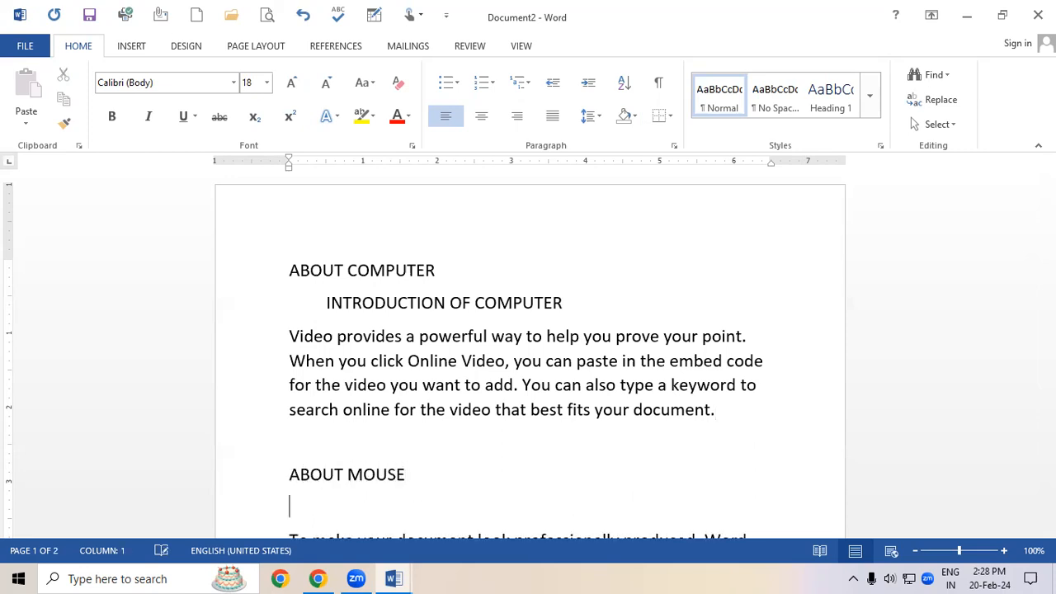
type("INTRODUCTION OF MOUSE")
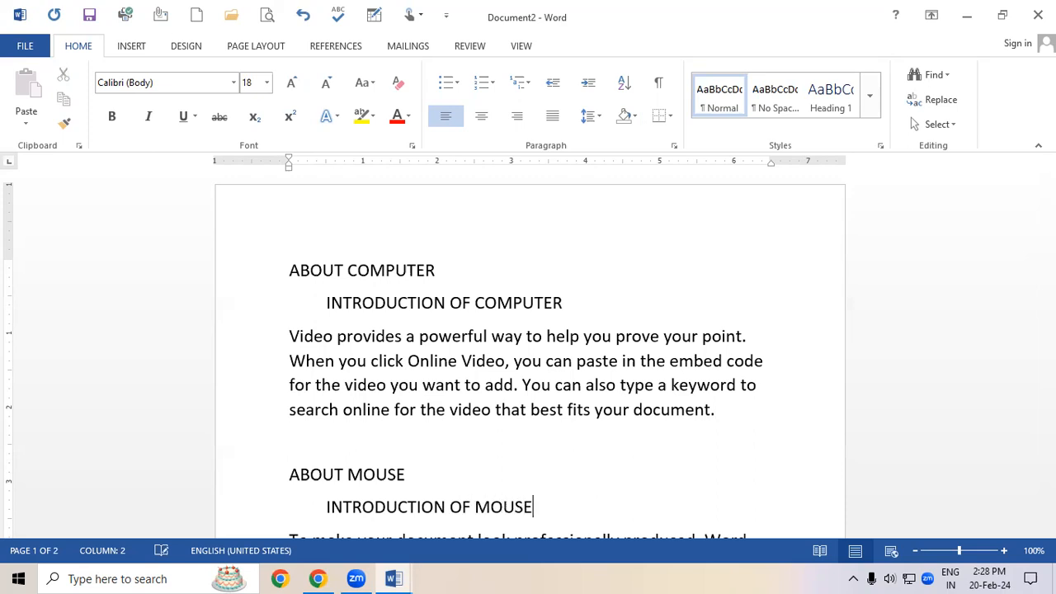
Add the heading ABOUT INPUT and an indented subheading INTRODUCTION OF INPUT DEVICE above the third paragraph.
left_click(1049, 531)
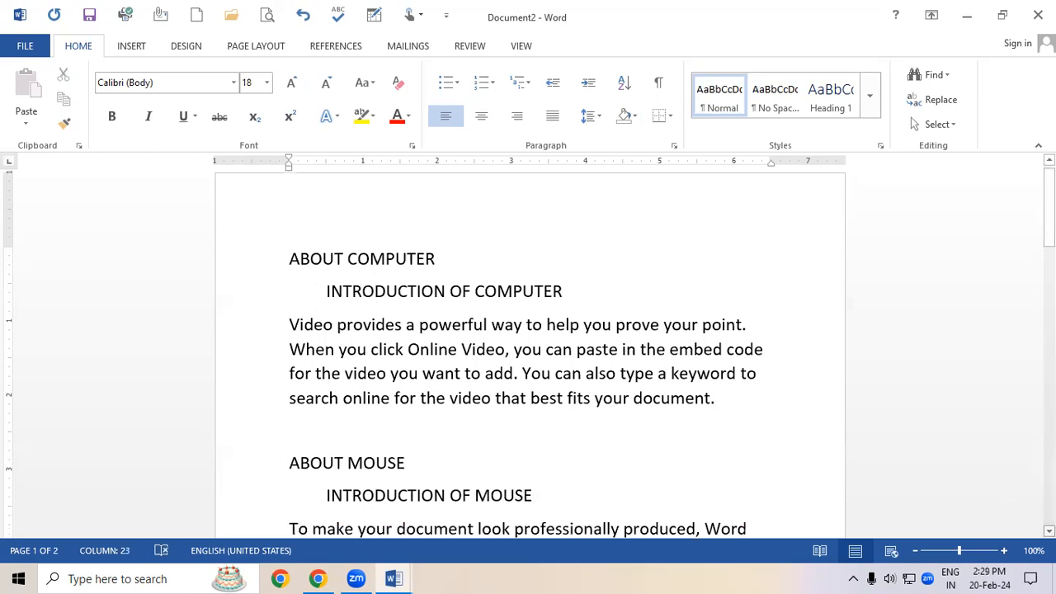
left_click(1049, 531)
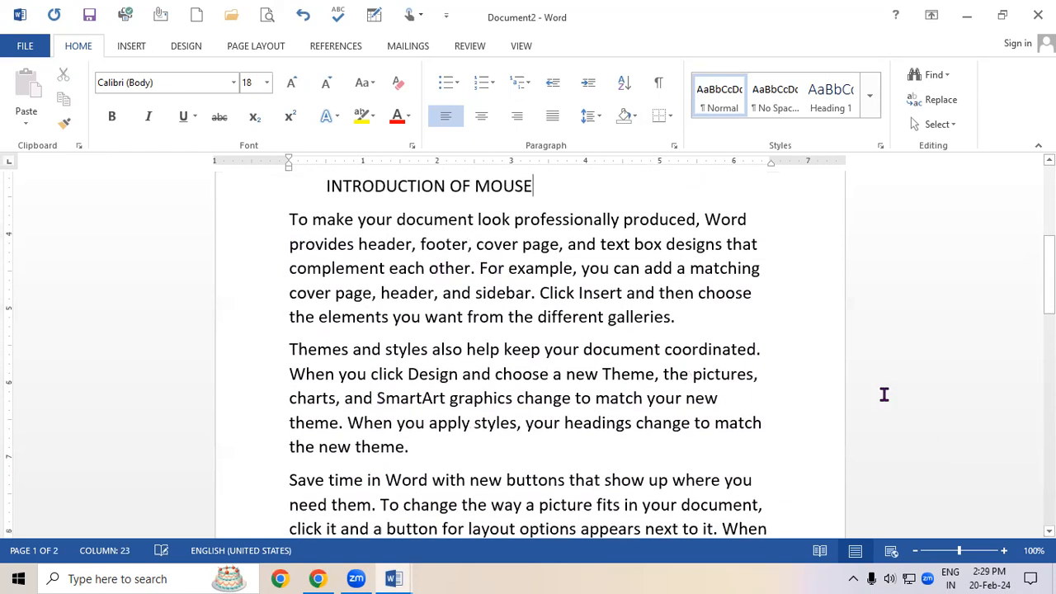
key("Return")
key("Return")
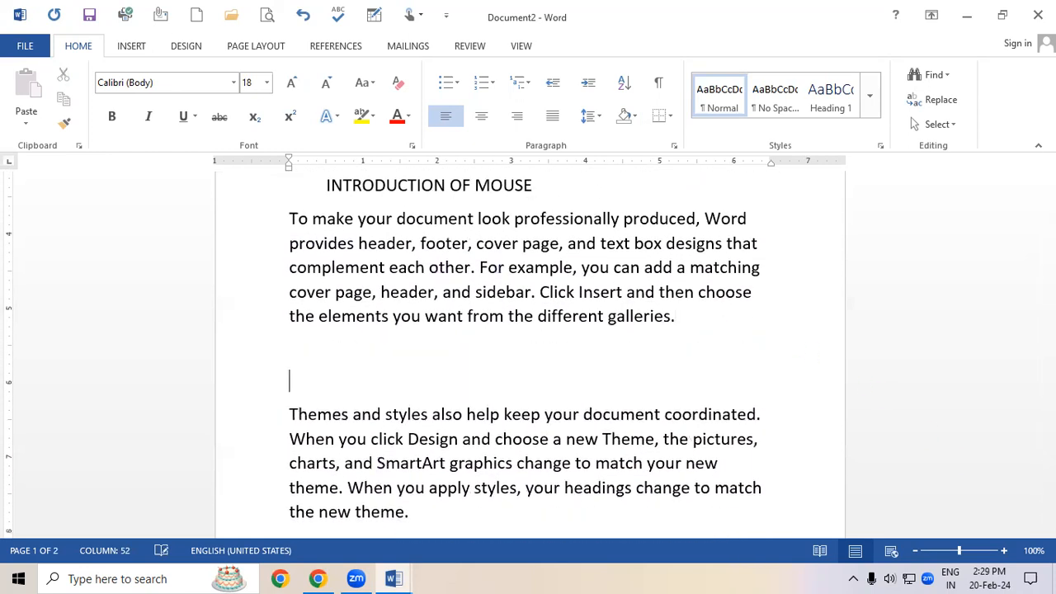
type("ABOUT INPUT")
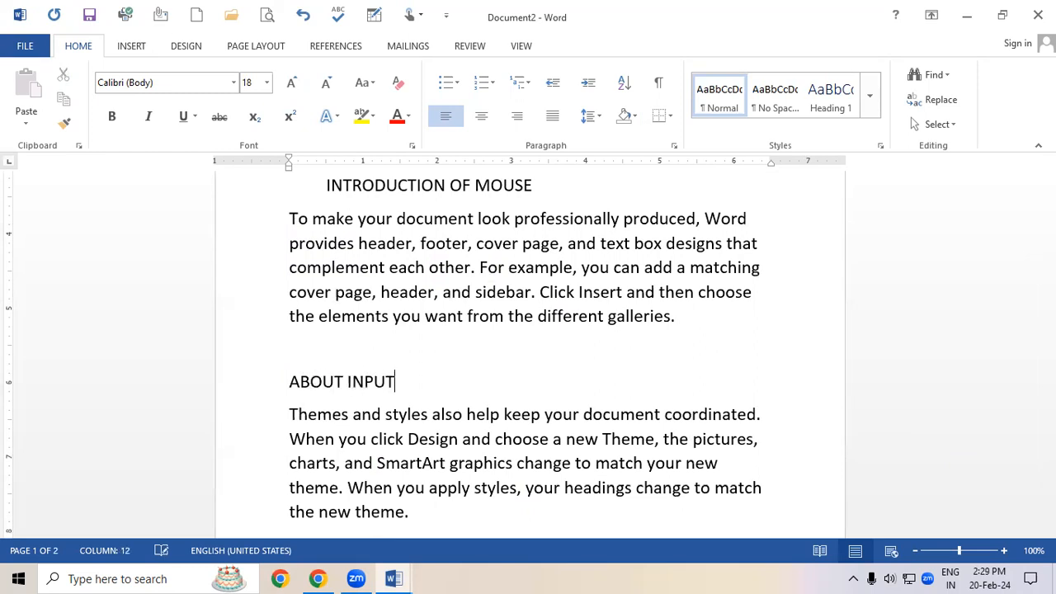
key("Return")
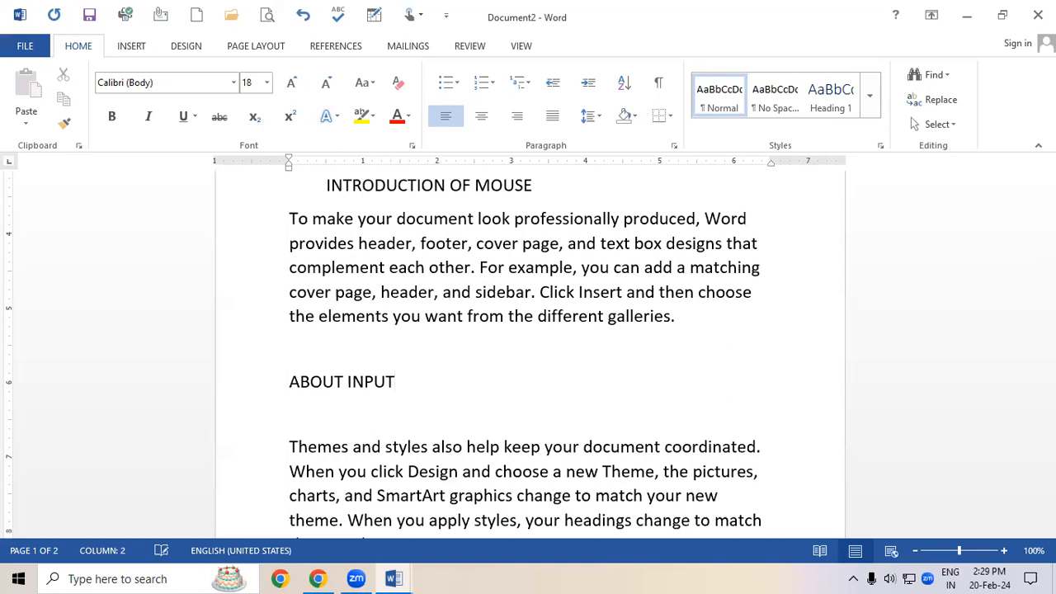
type("INTRODUCT")
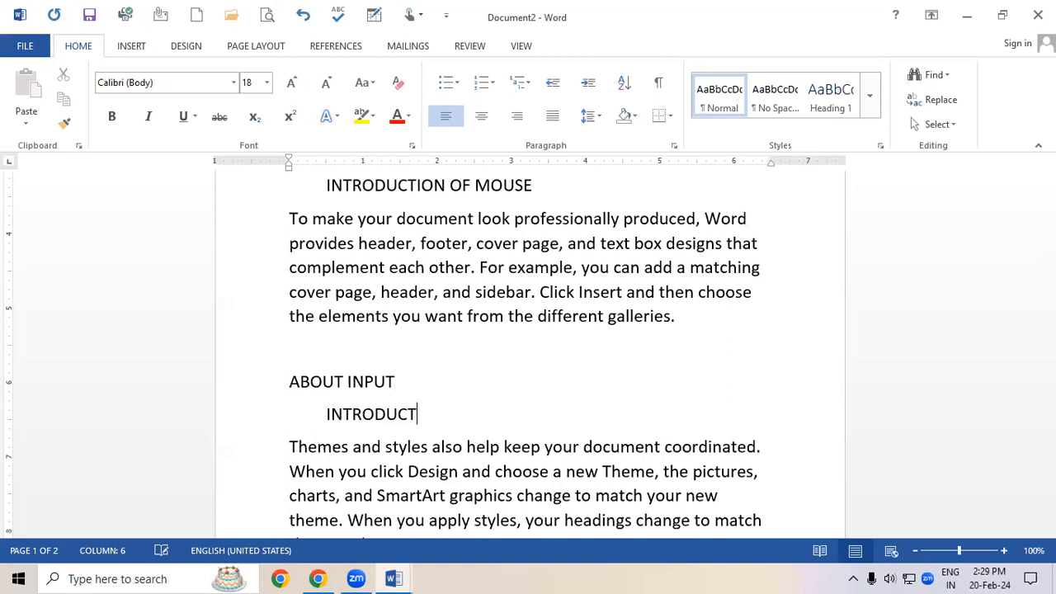
type("ION OF INPUT DEVI")
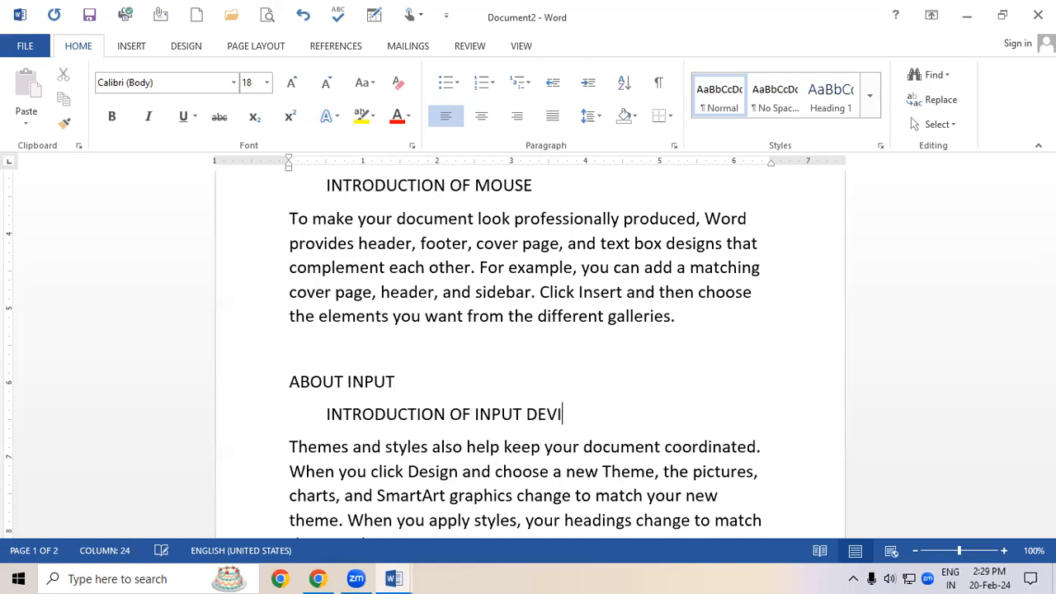
type("CE")
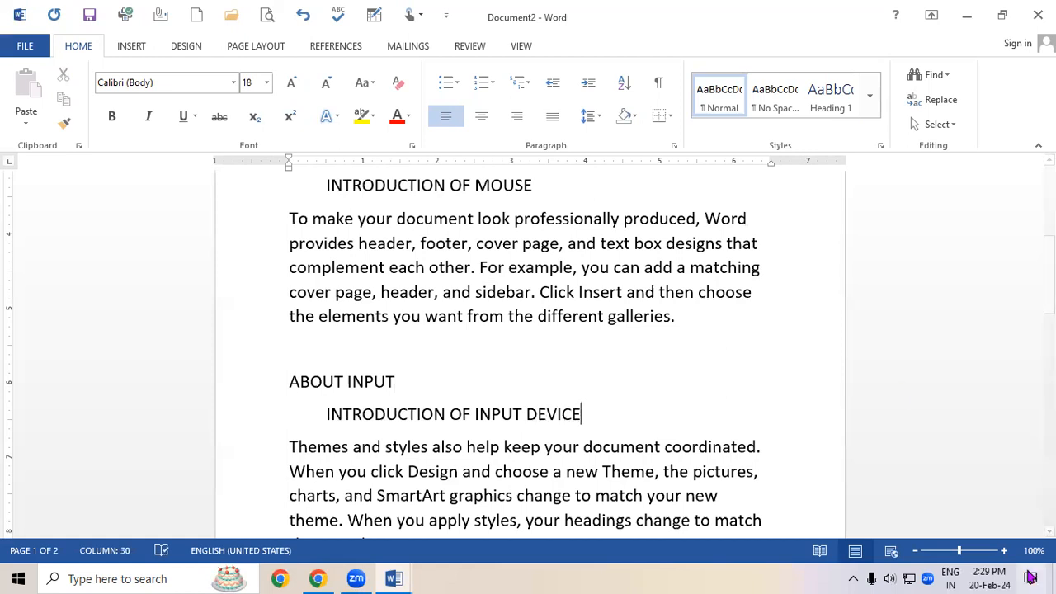
Add the heading ABOUT CPU and an indented subheading INTRODUCTION OF CPU above the fourth paragraph.
scroll(528, 352, "down", 1)
scroll(527, 352, "down", 5)
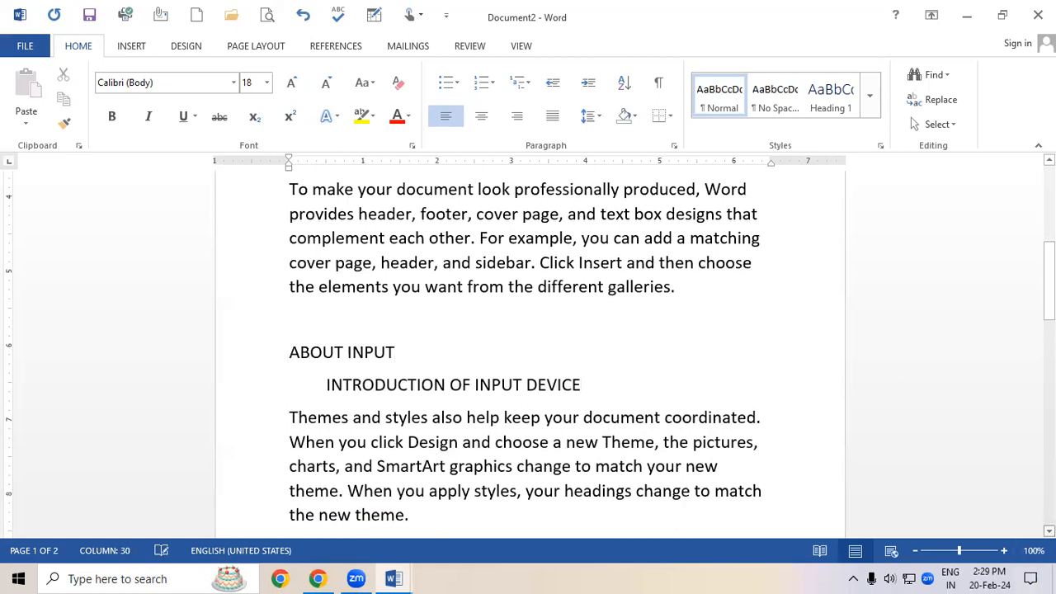
scroll(641, 483, "down", 1)
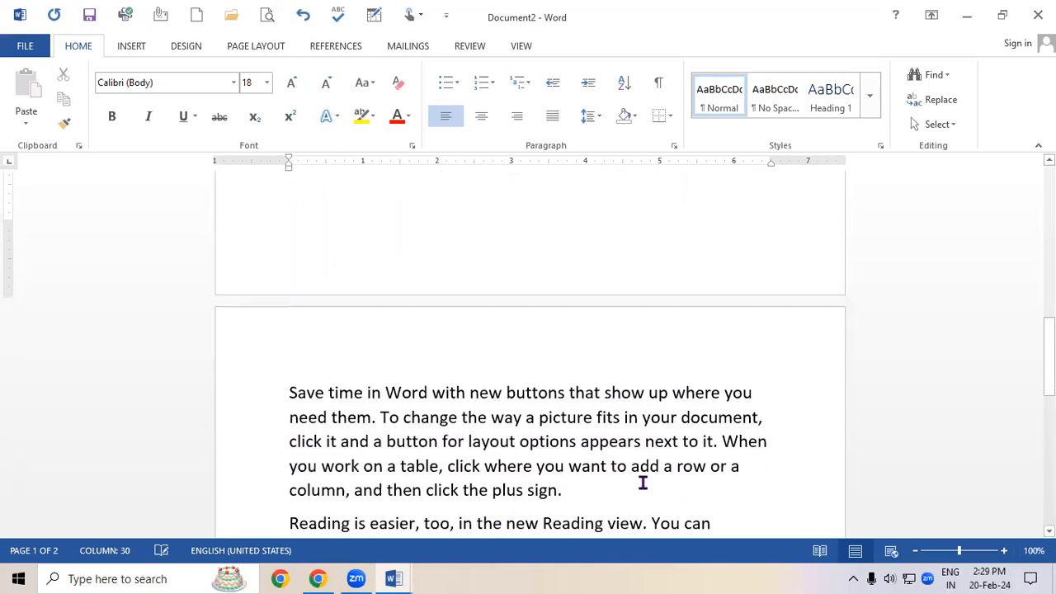
left_click(286, 387)
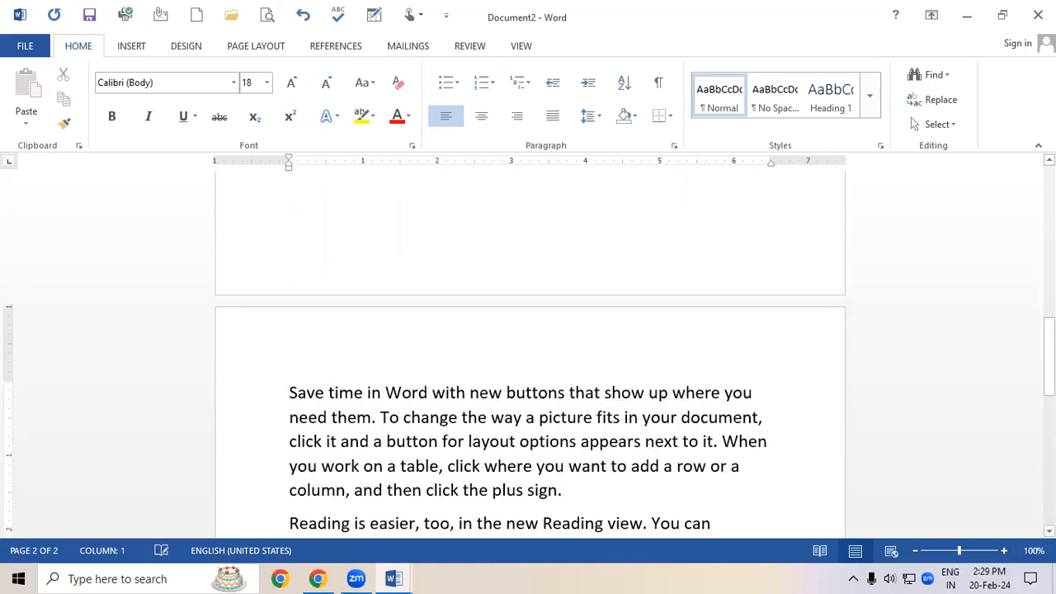
left_click(300, 348)
key("Return")
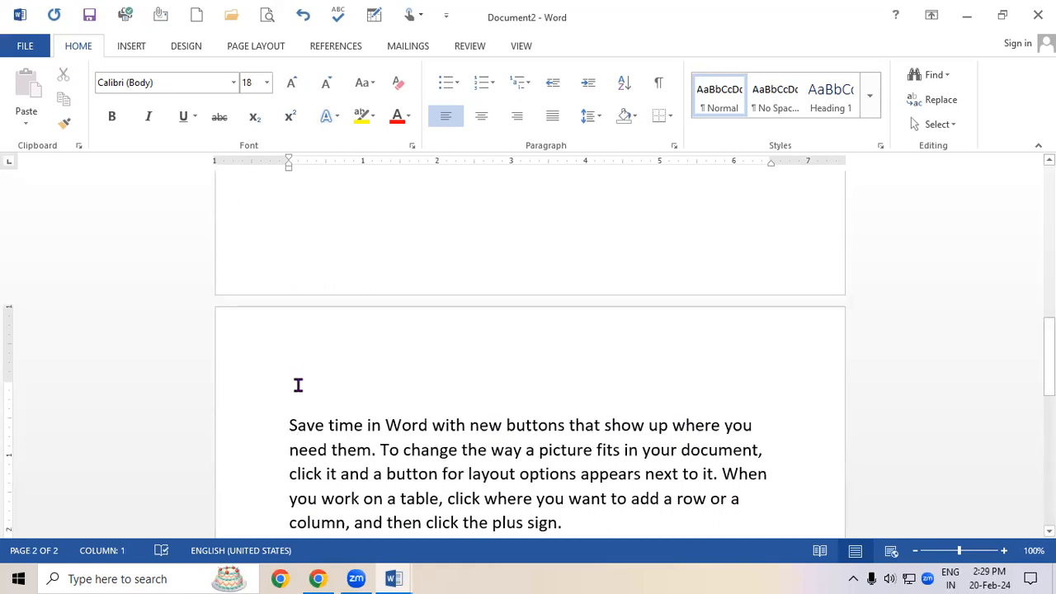
type("ABO")
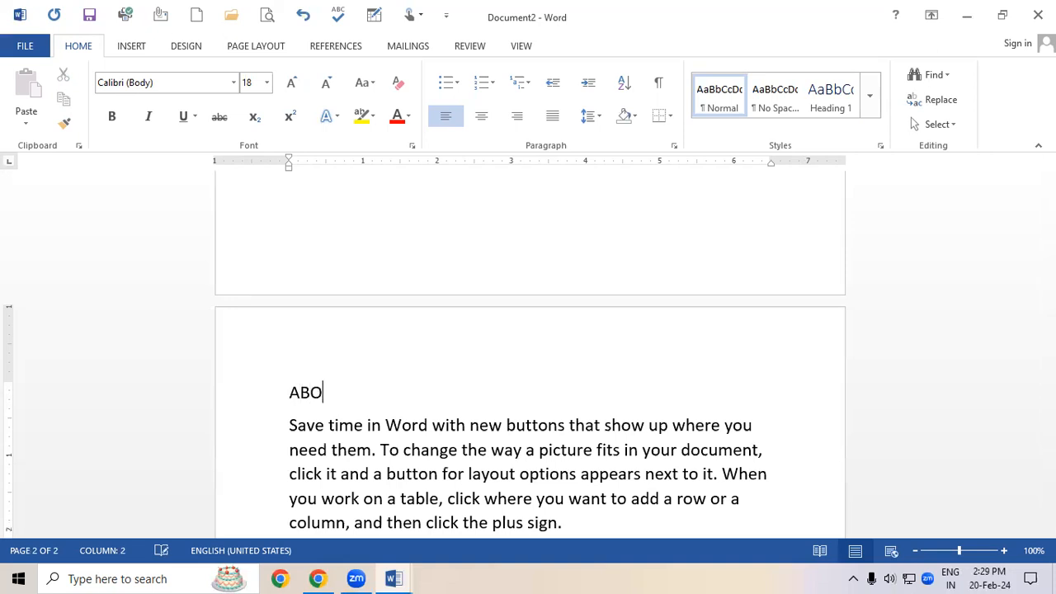
type("UT CPU")
key("Return")
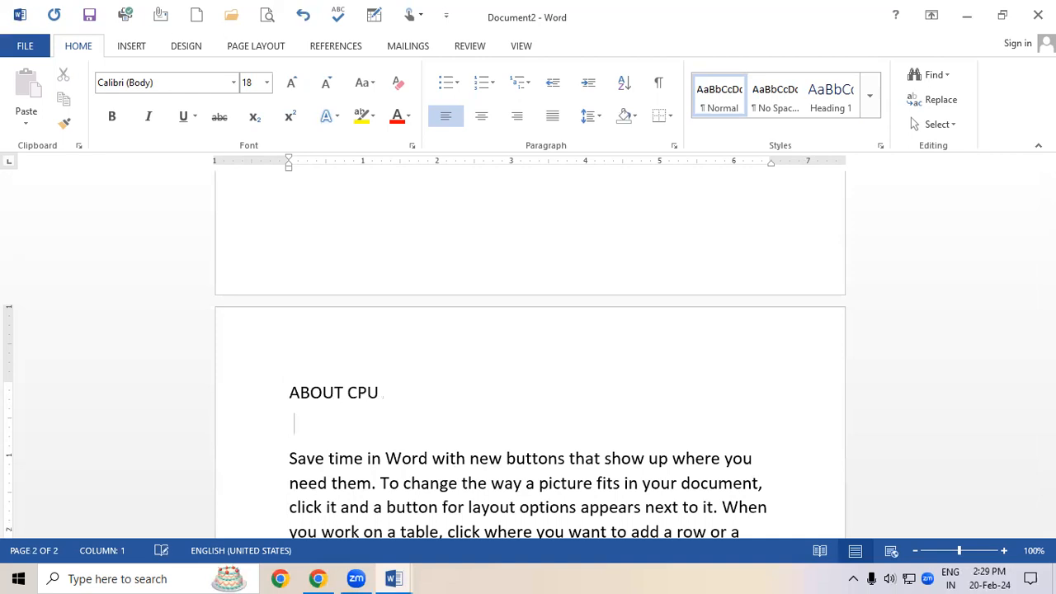
type("INTRODUCTIO")
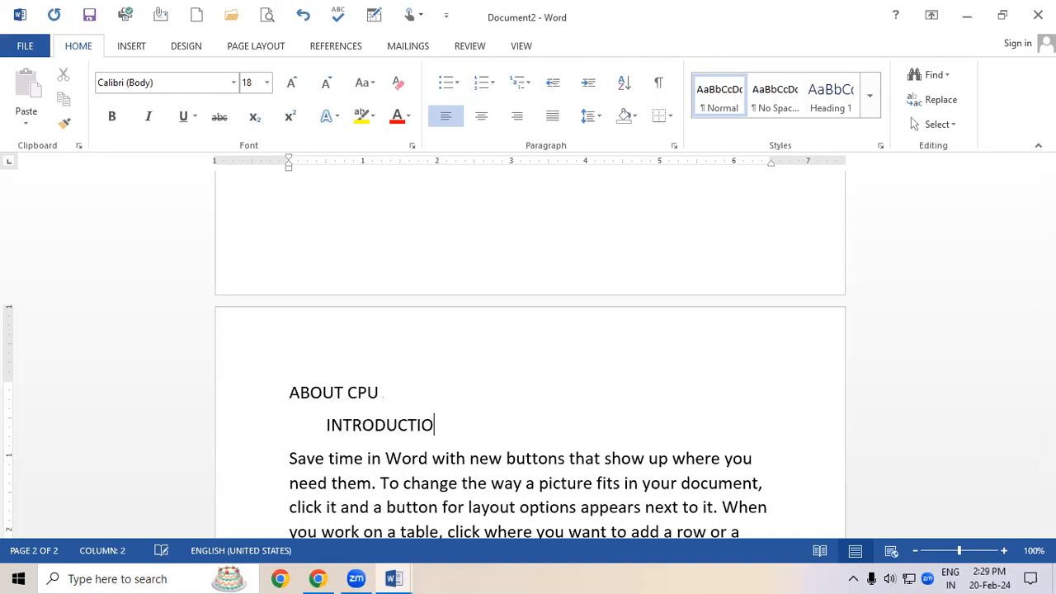
type("N OF CPU")
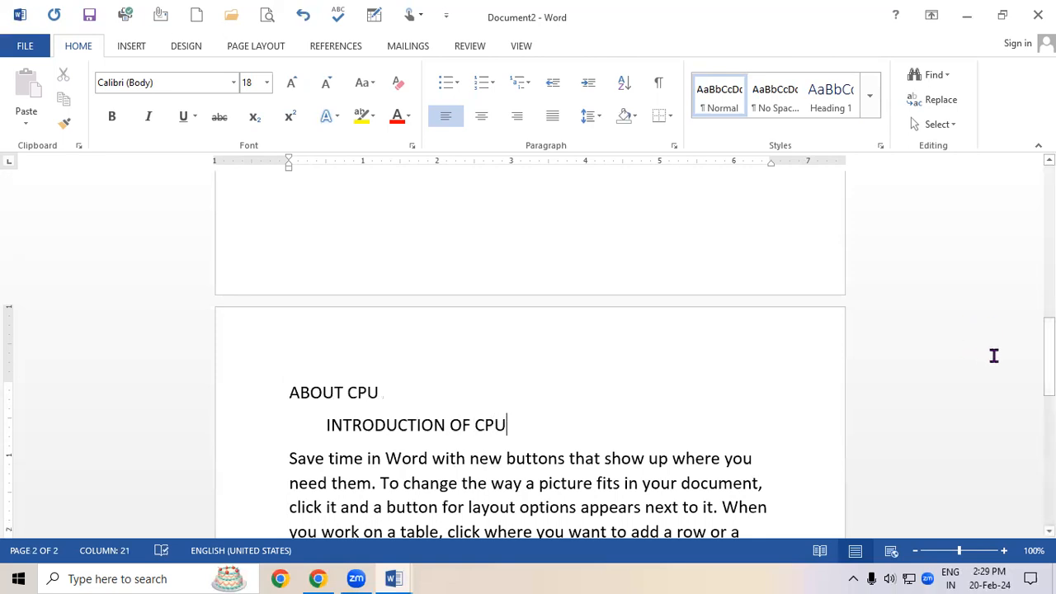
Apply the Heading 1 style to ABOUT COMPUTER, enlarge it to 24 pt and make it bold.
scroll(1003, 214, "up", 10)
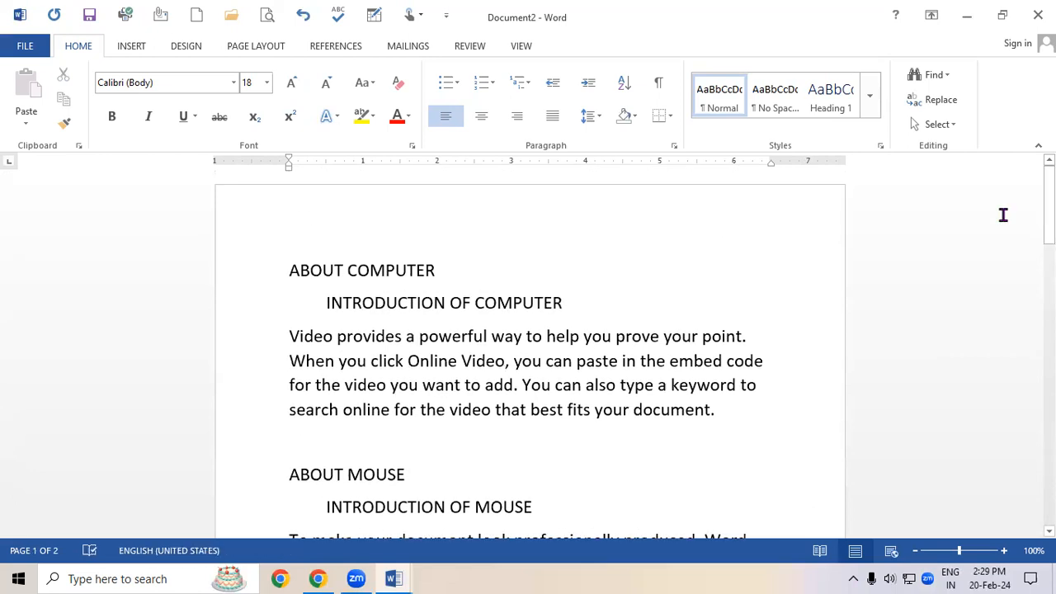
left_click(229, 274)
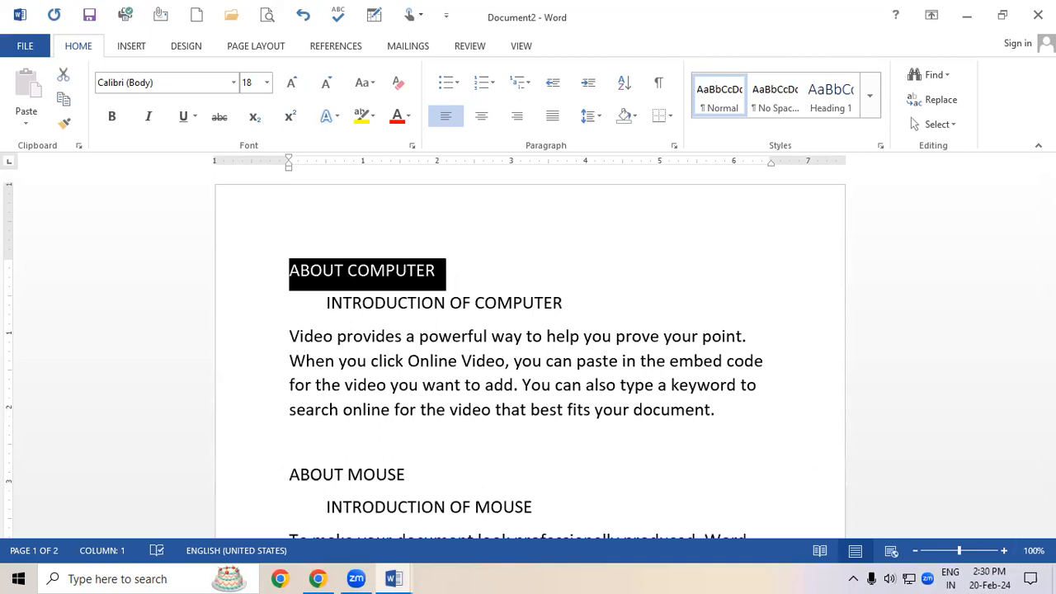
left_click(871, 114)
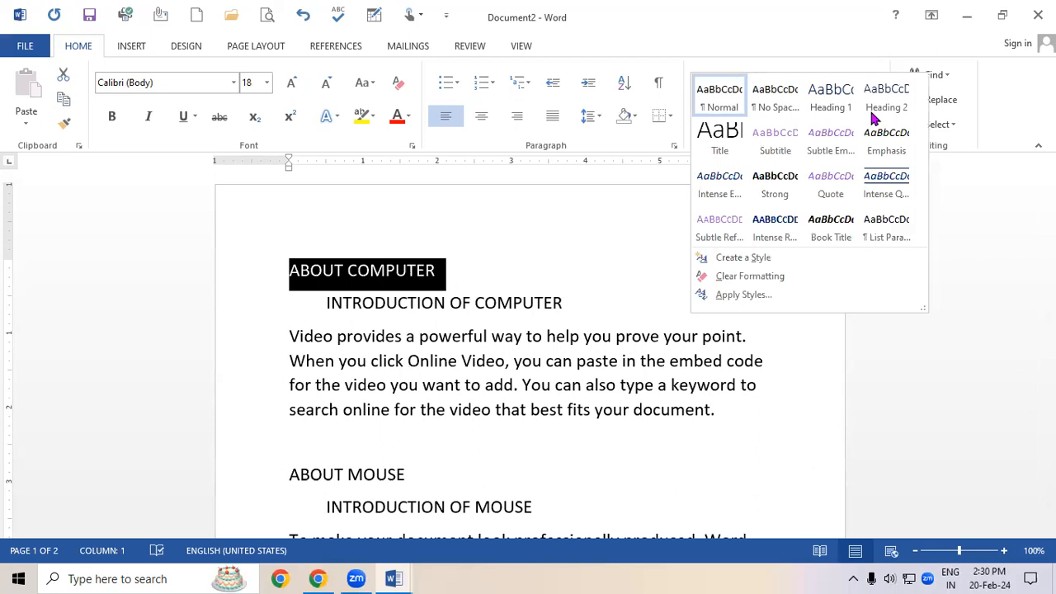
left_click(841, 104)
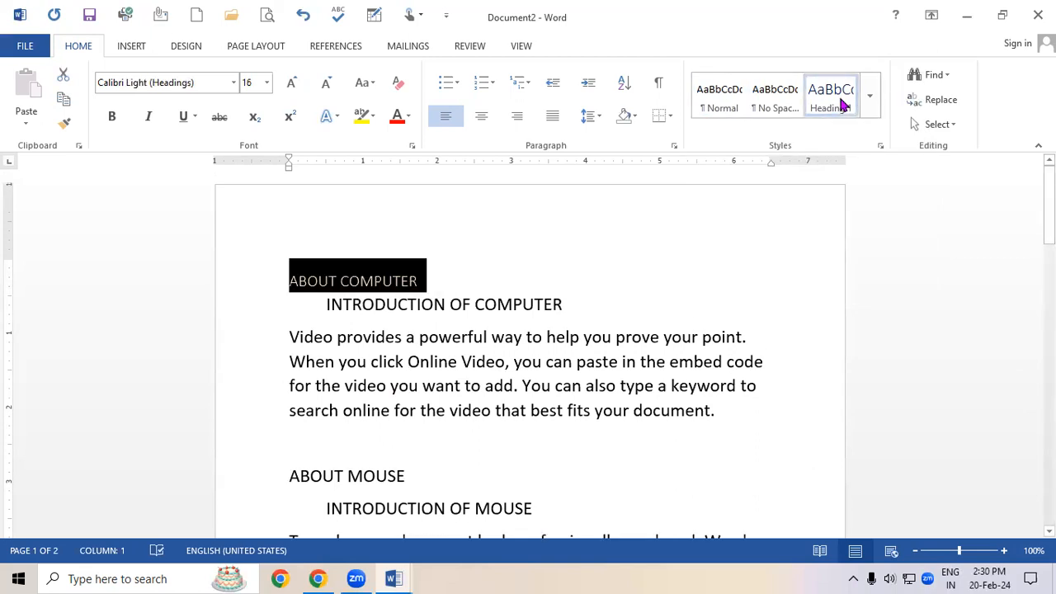
left_click(290, 82)
left_click(290, 84)
left_click(291, 84)
left_click(290, 84)
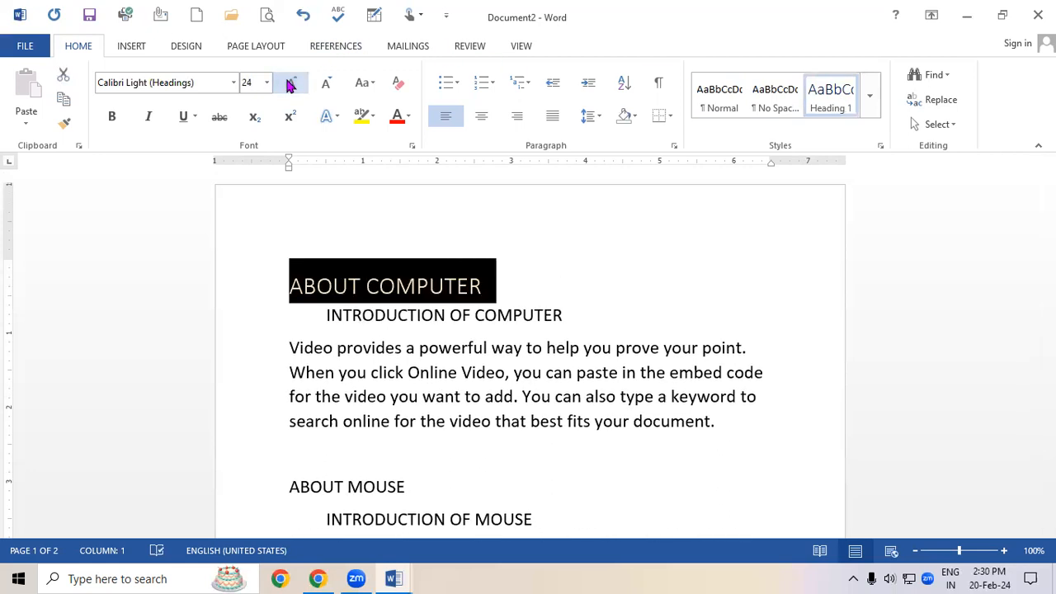
left_click(112, 116)
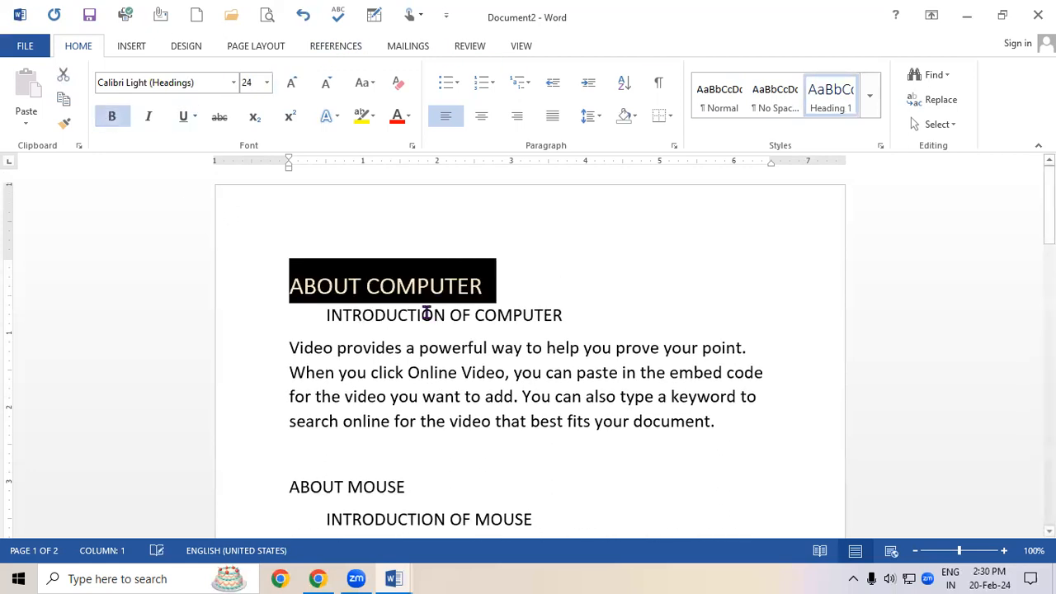
left_click(551, 348)
Apply the Heading 2 style to ABOUT MOUSE, enlarge it to 24 pt and make it bold.
scroll(559, 337, "down", 3)
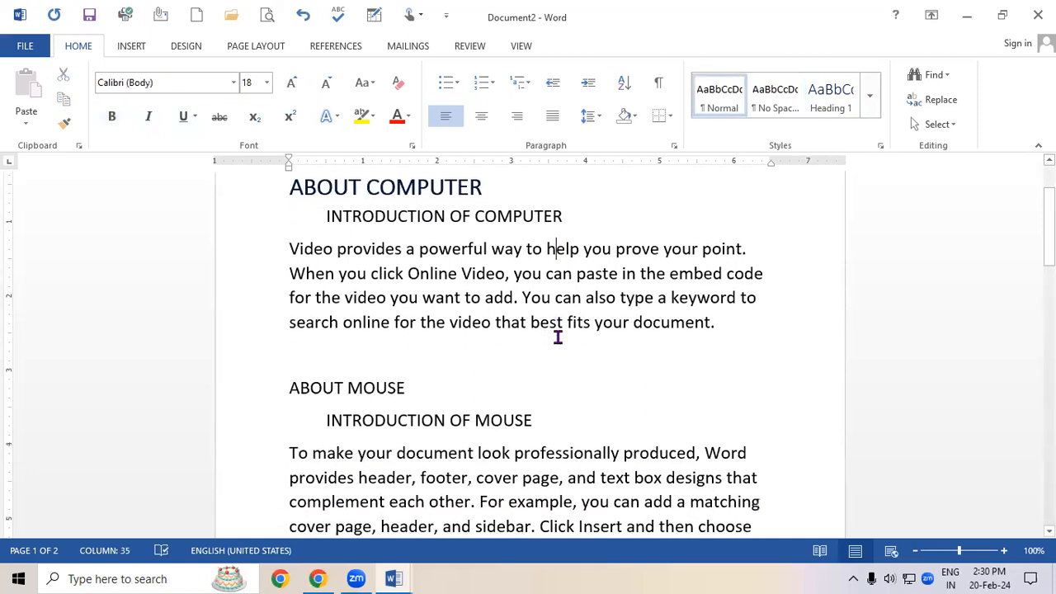
scroll(384, 363, "up", 1)
left_click(245, 417)
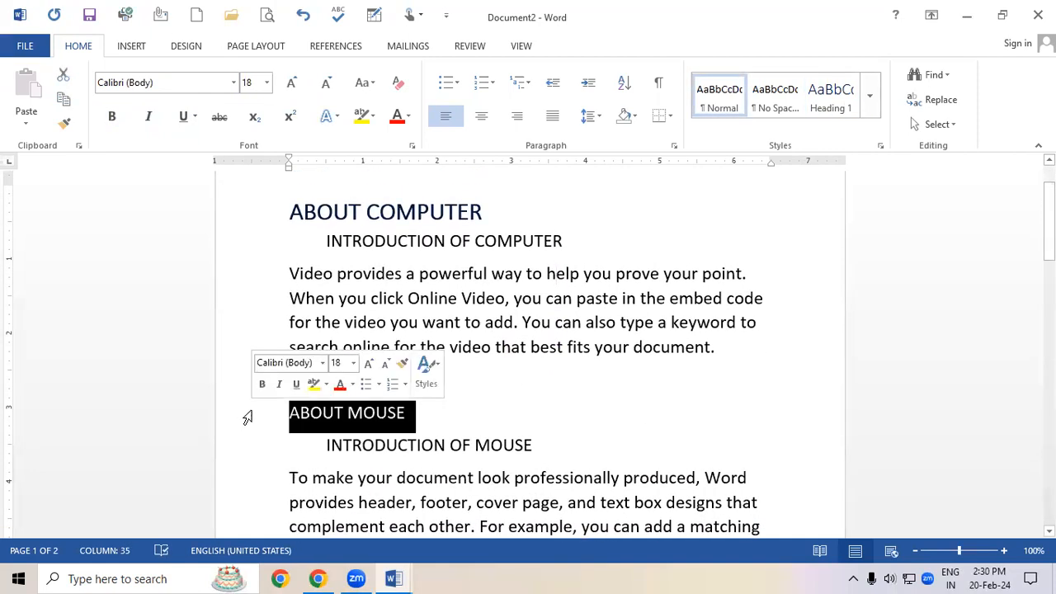
left_click(873, 100)
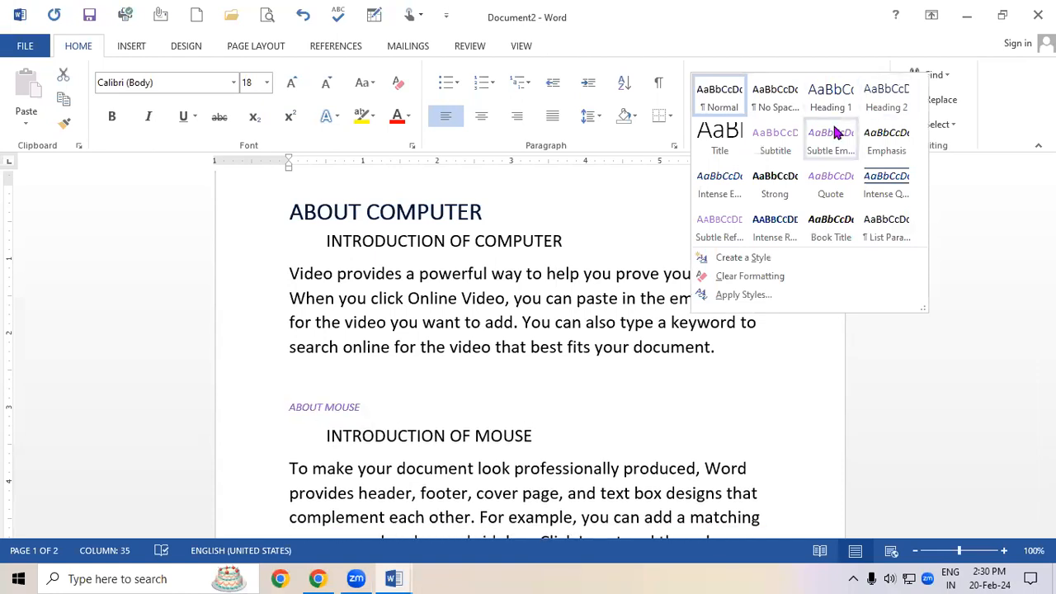
left_click(894, 107)
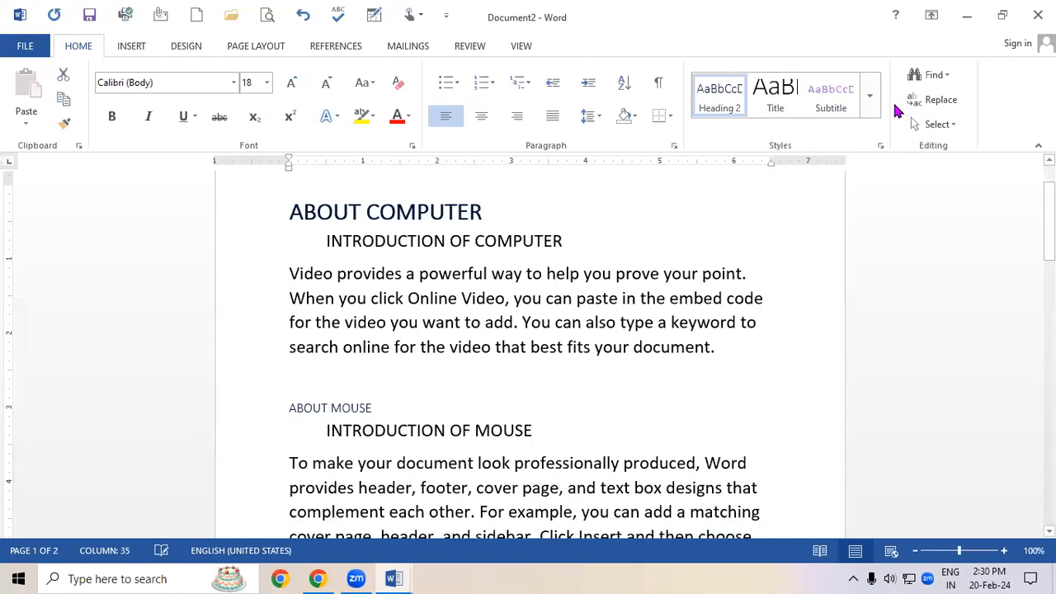
left_click(292, 83)
left_click(292, 83)
left_click(293, 85)
left_click(293, 85)
left_click(293, 86)
left_click(292, 83)
left_click(113, 116)
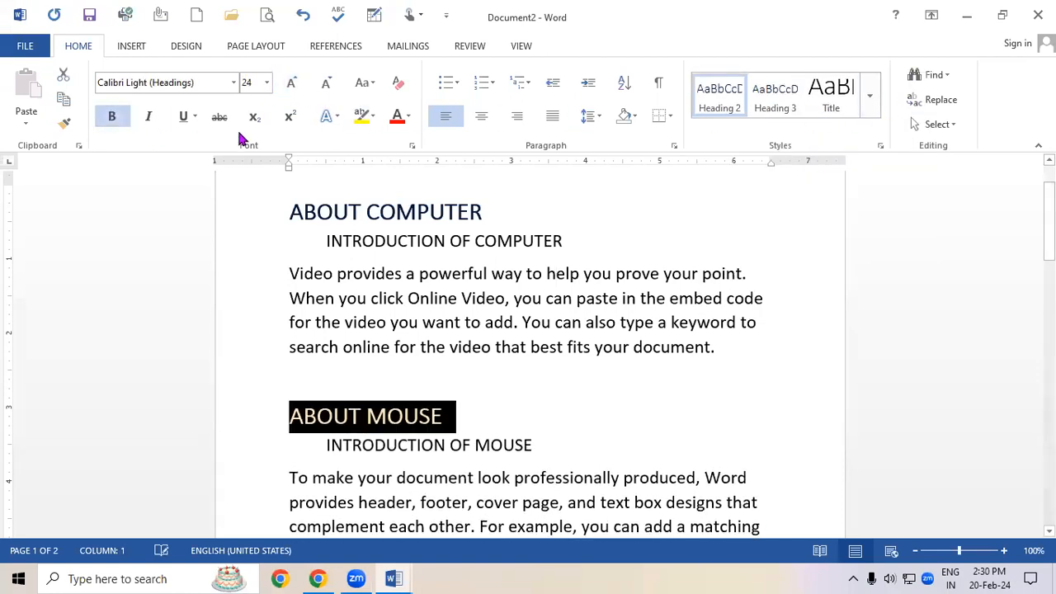
left_click(503, 341)
Apply the Heading 3 style to ABOUT INPUT and enlarge it to 26 pt.
left_click_drag(1048, 231, 1048, 258)
left_click(269, 498)
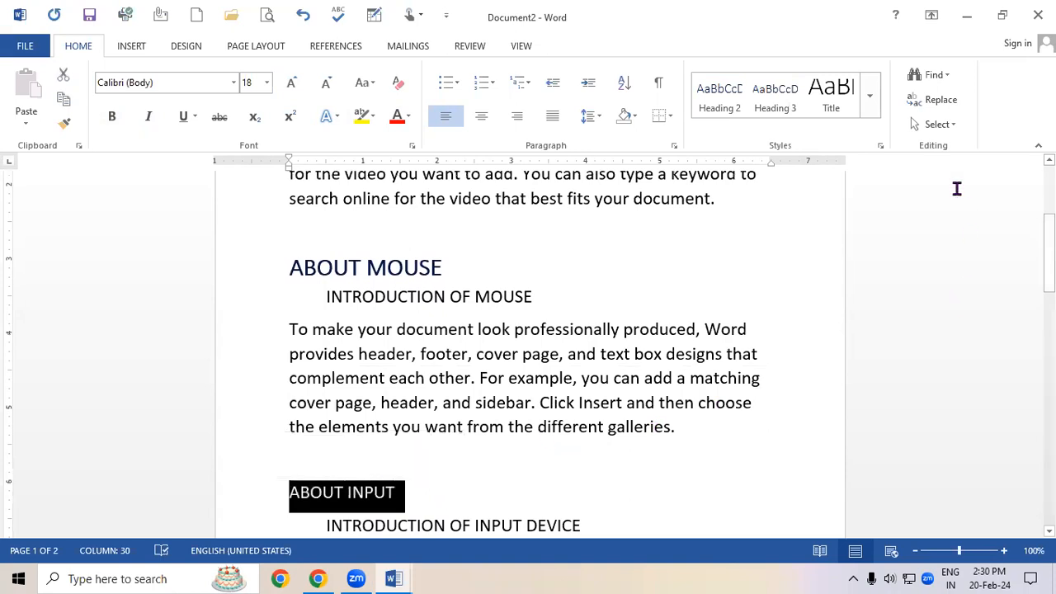
left_click(873, 105)
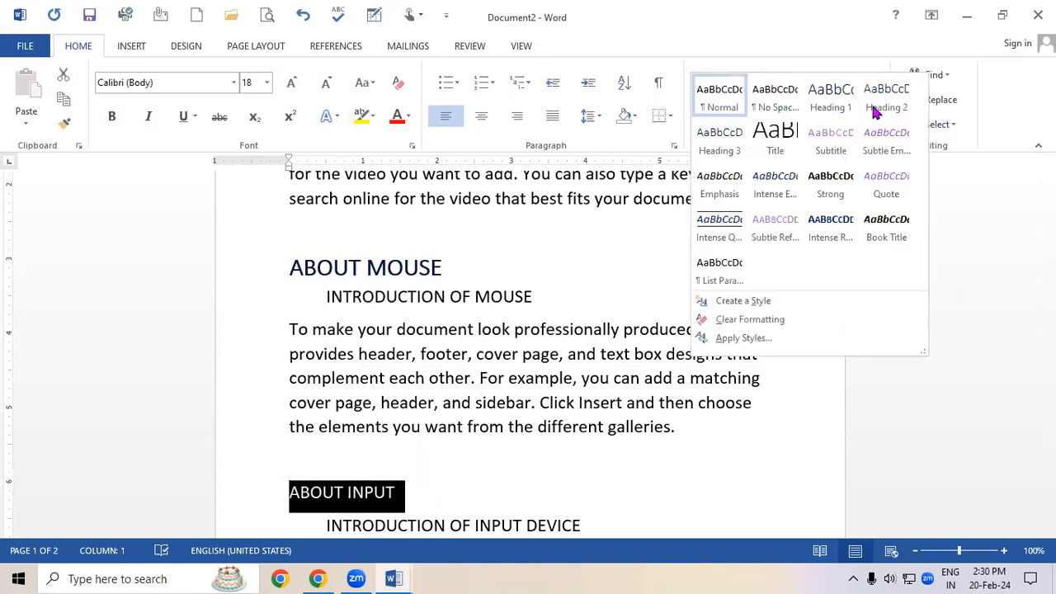
left_click(716, 144)
left_click(291, 86)
left_click(292, 83)
left_click(292, 84)
left_click(293, 82)
left_click(293, 81)
left_click(293, 81)
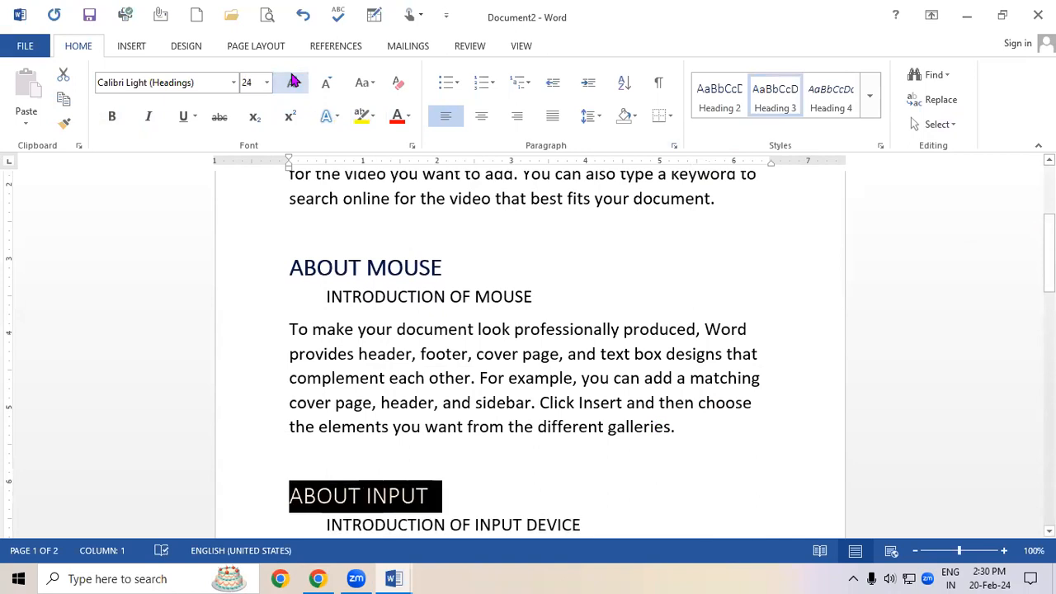
left_click(293, 81)
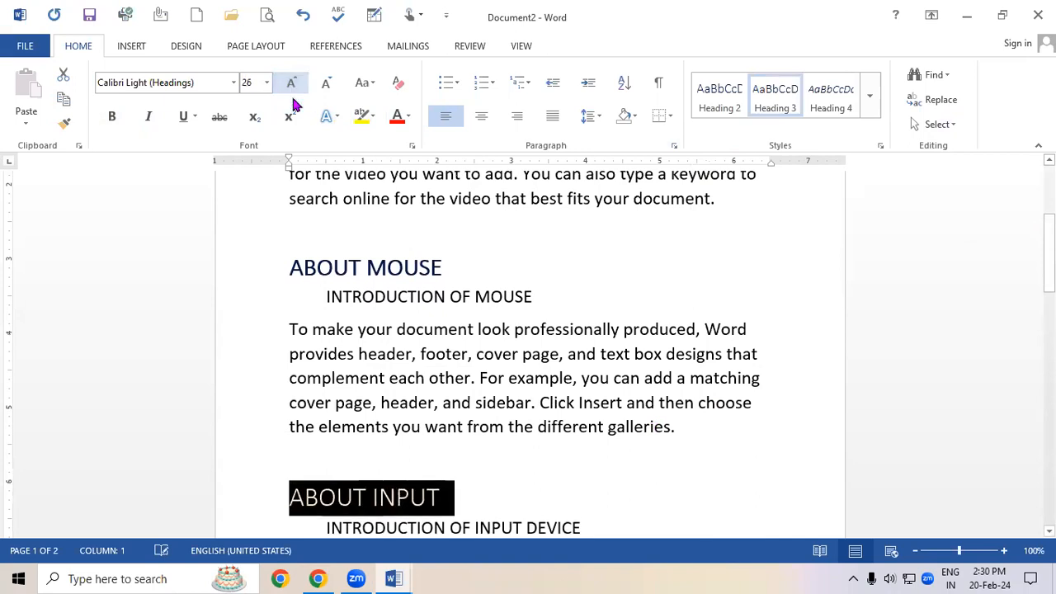
left_click(123, 124)
left_click(415, 337)
Apply the Heading 4 style to ABOUT CPU, enlarge it to 28 pt and make it bold.
left_click_drag(1048, 247, 1048, 373)
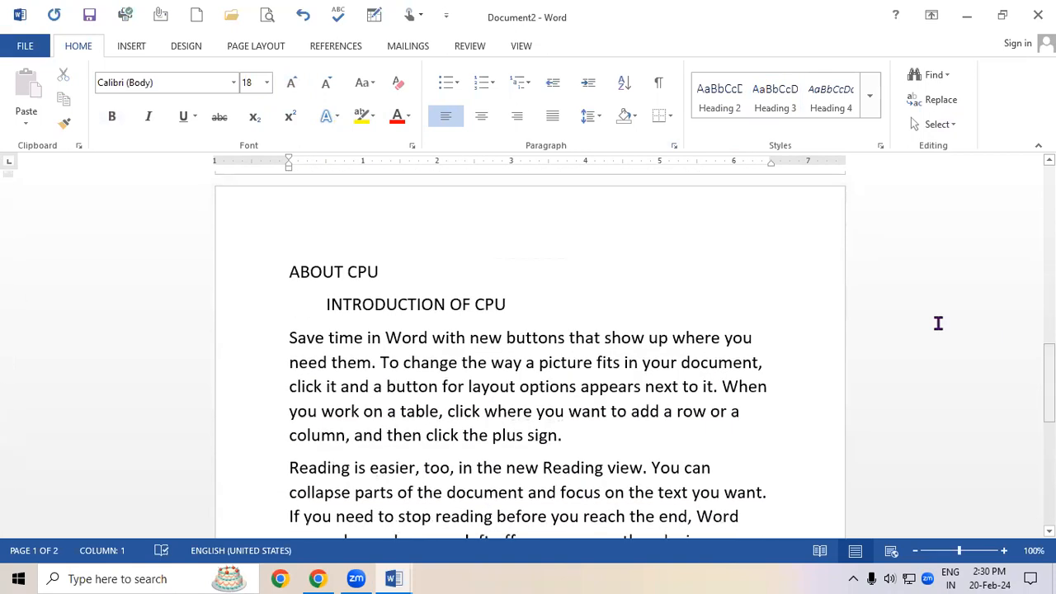
left_click(238, 283)
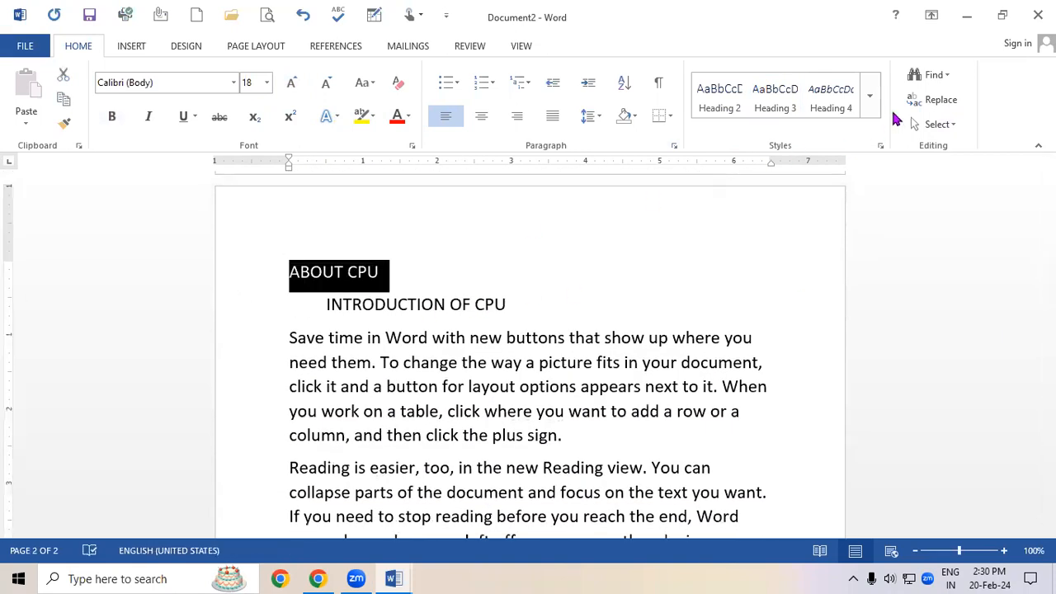
left_click(871, 108)
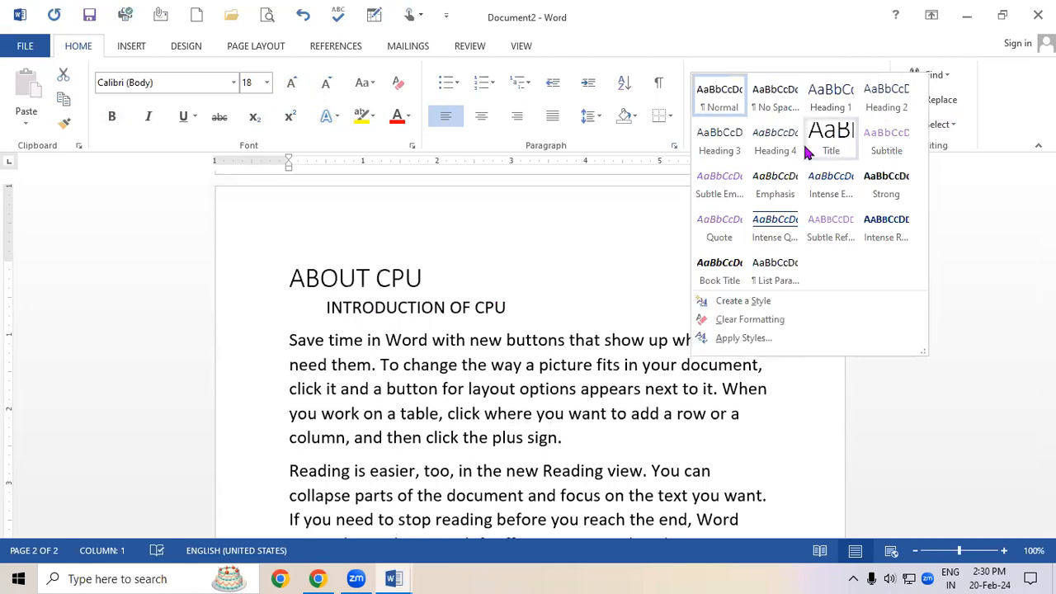
left_click(771, 149)
left_click(291, 82)
left_click(291, 82)
left_click(291, 82)
left_click(291, 82)
left_click(291, 82)
left_click(291, 83)
left_click(291, 83)
left_click(162, 116)
left_click(124, 117)
left_click(291, 82)
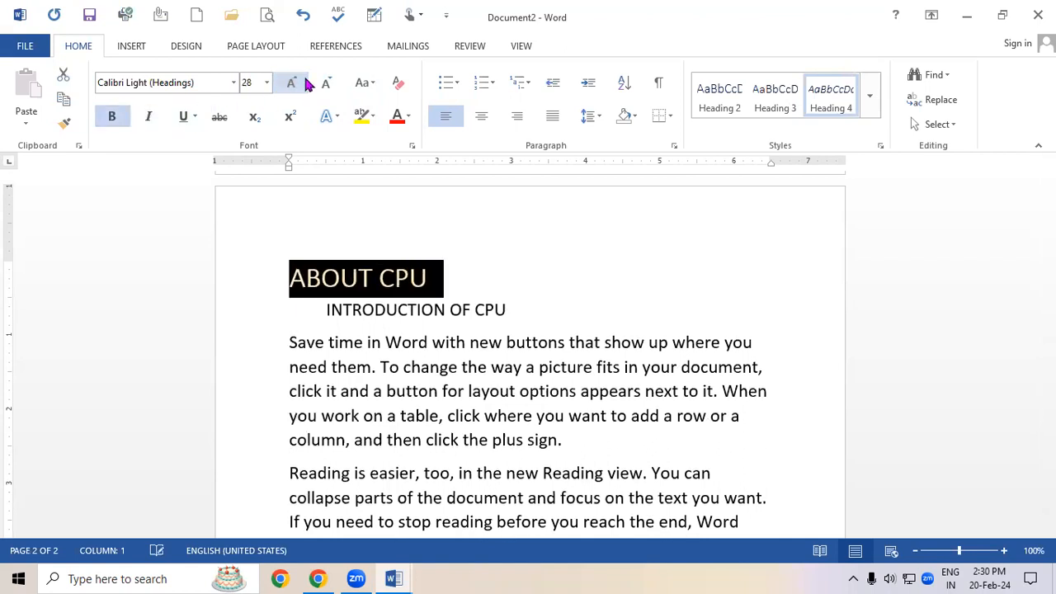
left_click(487, 413)
scroll(578, 407, "down", 1)
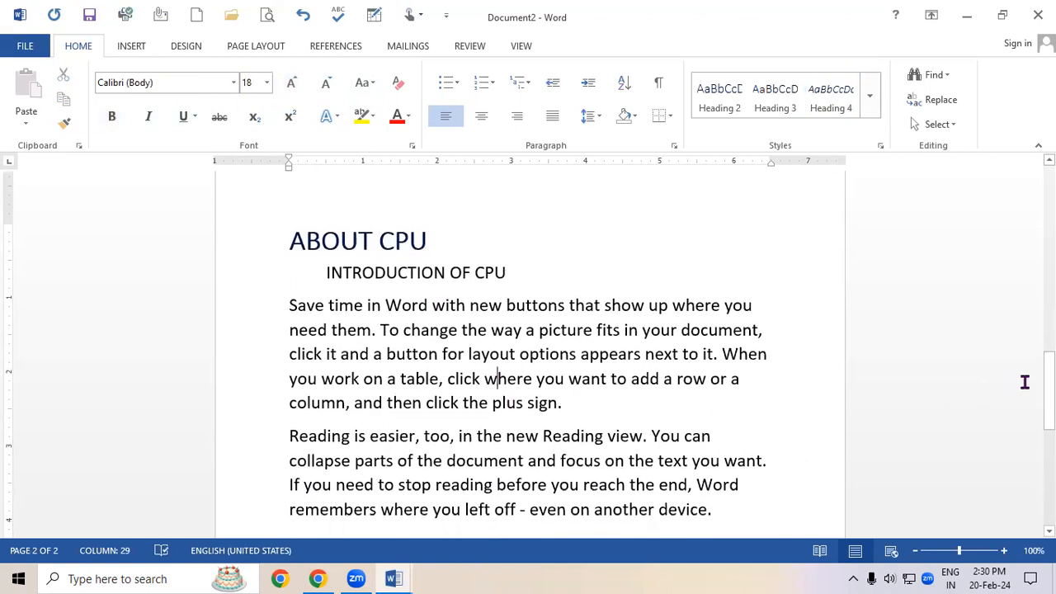
Apply the Title style to the INTRODUCTION OF COMPUTER subheading, shrink it to 22 pt and make it bold.
left_click_drag(1048, 388, 1048, 204)
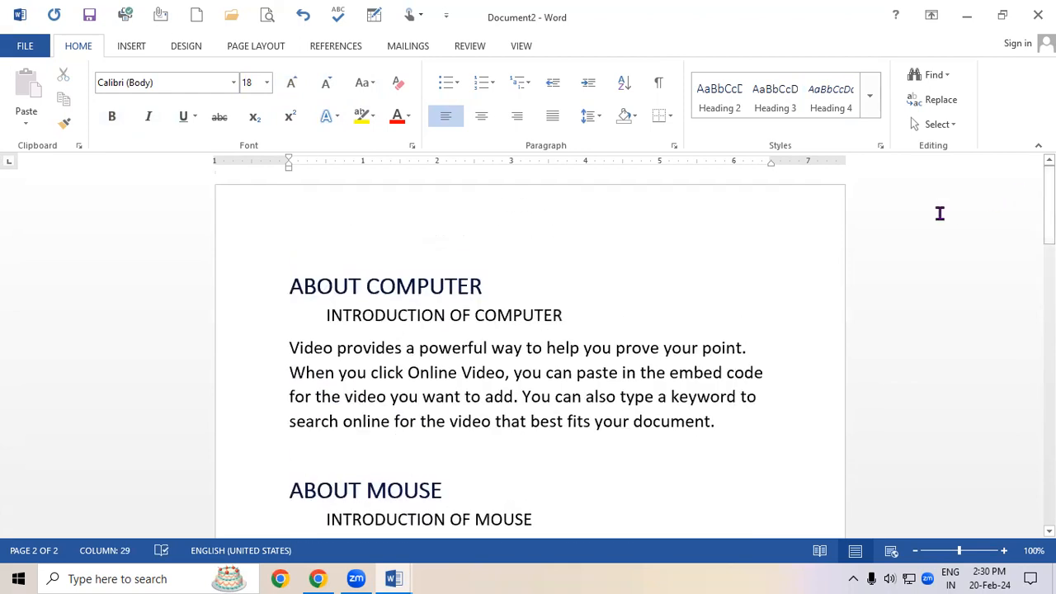
left_click_drag(296, 320, 601, 330)
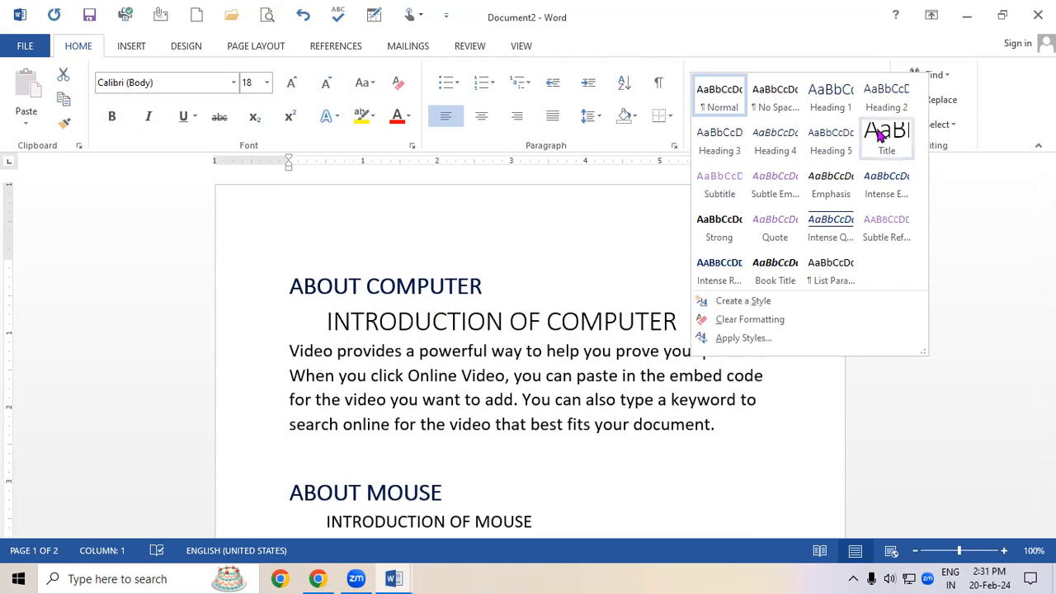
left_click(877, 134)
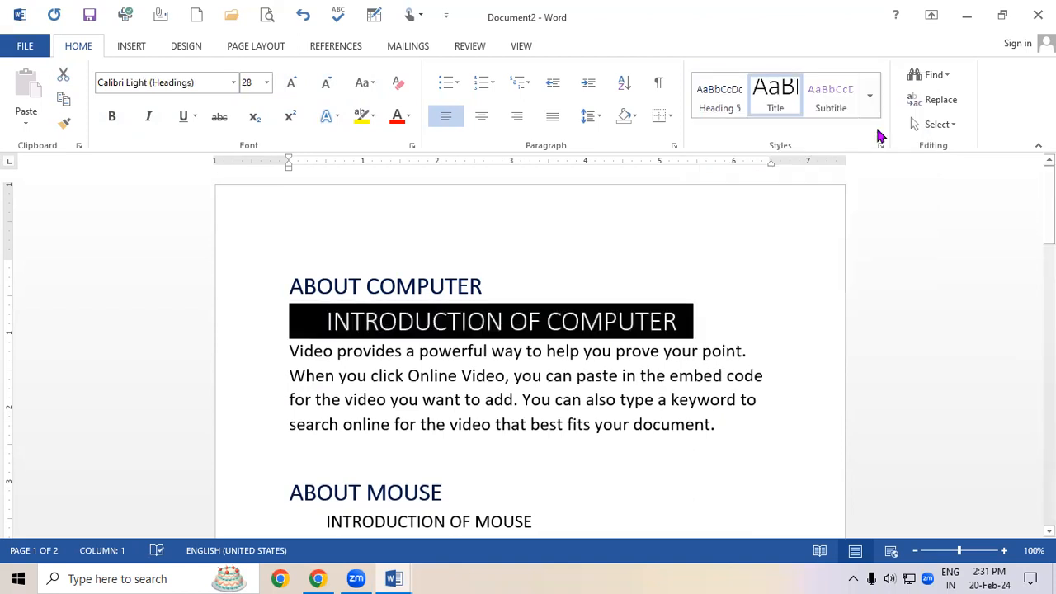
left_click(326, 84)
left_click(326, 84)
left_click(326, 84)
left_click(111, 117)
left_click(397, 410)
Copy the INTRODUCTION OF COMPUTER formatting with Format Painter onto INTRODUCTION OF MOUSE and INTRODUCTION OF INPUT DEVICE.
scroll(433, 398, "down", 1)
mouse_move(1050, 212)
left_mouse_down()
mouse_move(1049, 263)
mouse_move(1049, 216)
left_mouse_up()
left_click(279, 298)
left_click_drag(430, 317, 487, 317)
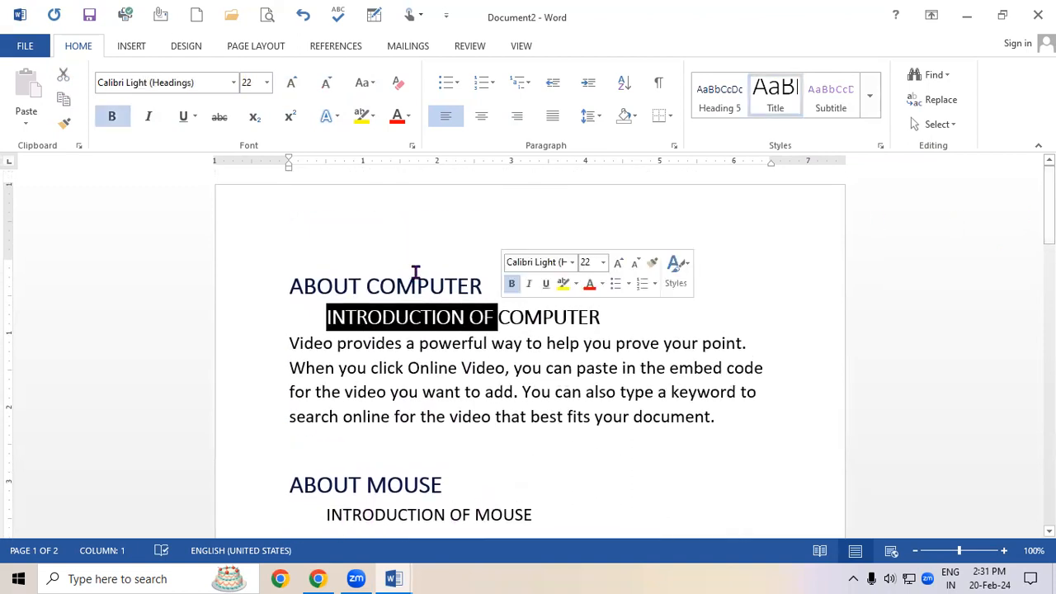
left_click(64, 123)
left_click_drag(1049, 206, 1050, 269)
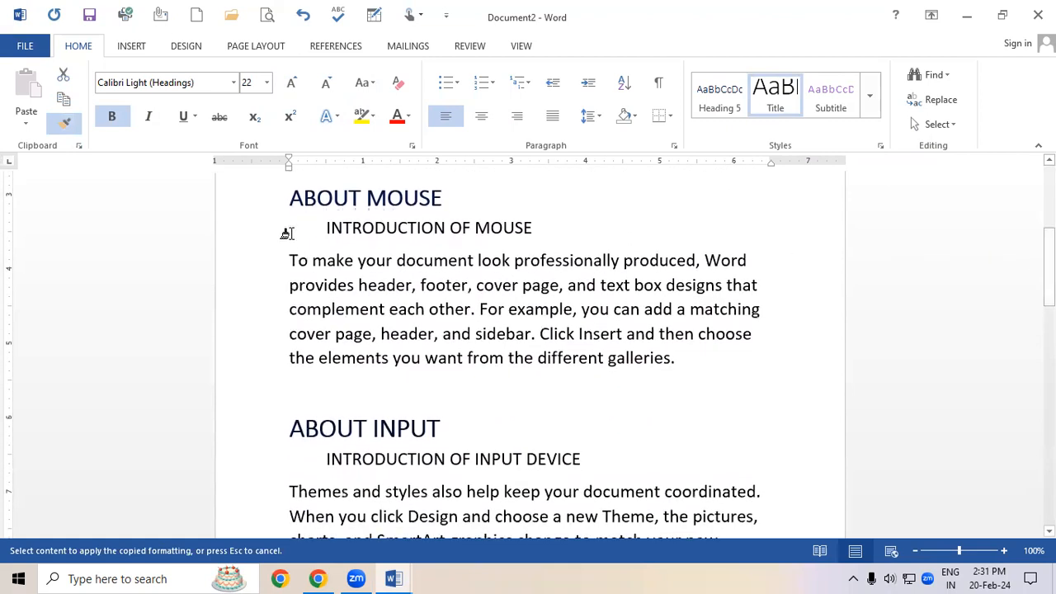
left_click_drag(323, 229, 575, 239)
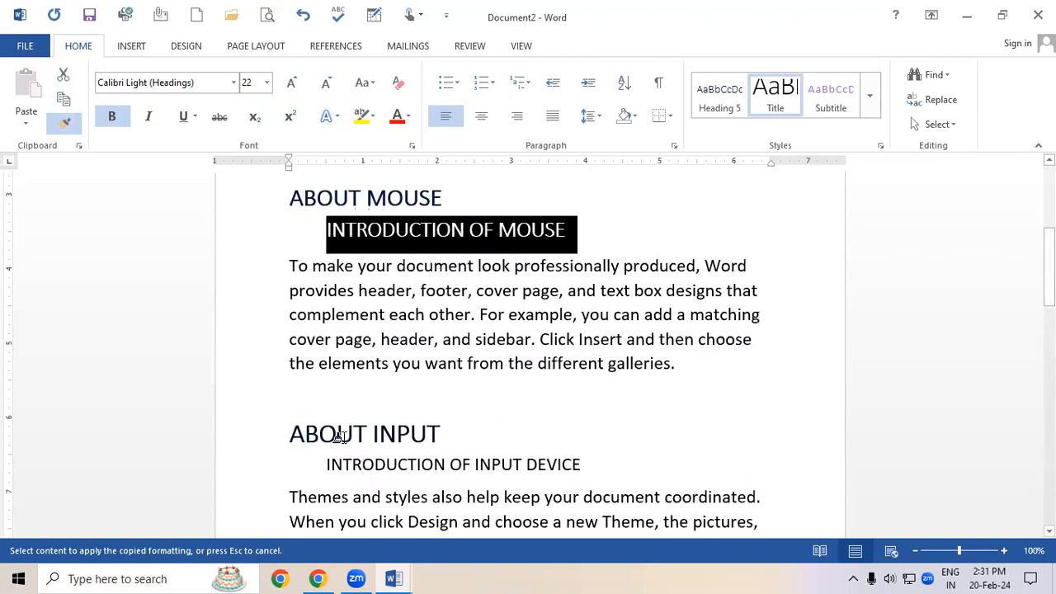
mouse_move(325, 463)
left_mouse_down()
mouse_move(602, 445)
mouse_move(605, 485)
left_mouse_up()
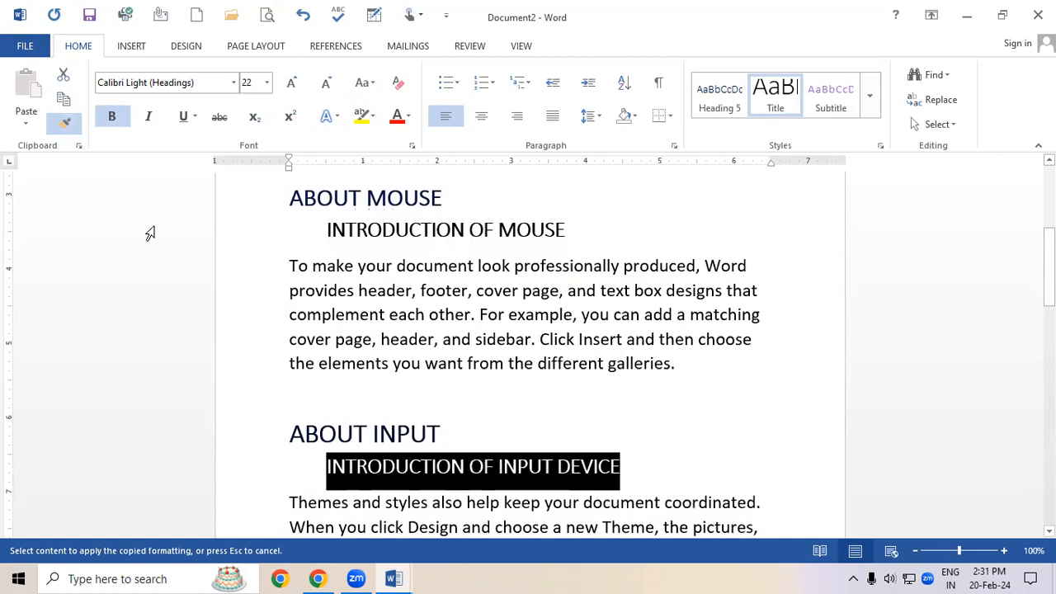
Apply the copied formatting to INTRODUCTION OF CPU with Format Painter, then switch Format Painter off.
left_click_drag(1048, 264, 1048, 368)
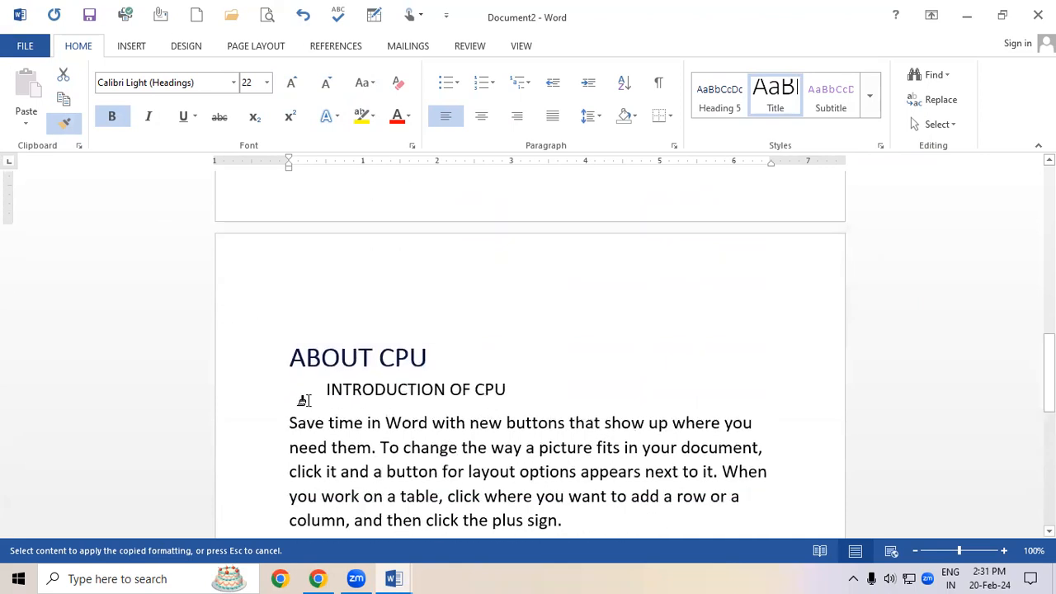
left_click_drag(318, 388, 542, 393)
left_click_drag(1049, 367, 993, 183)
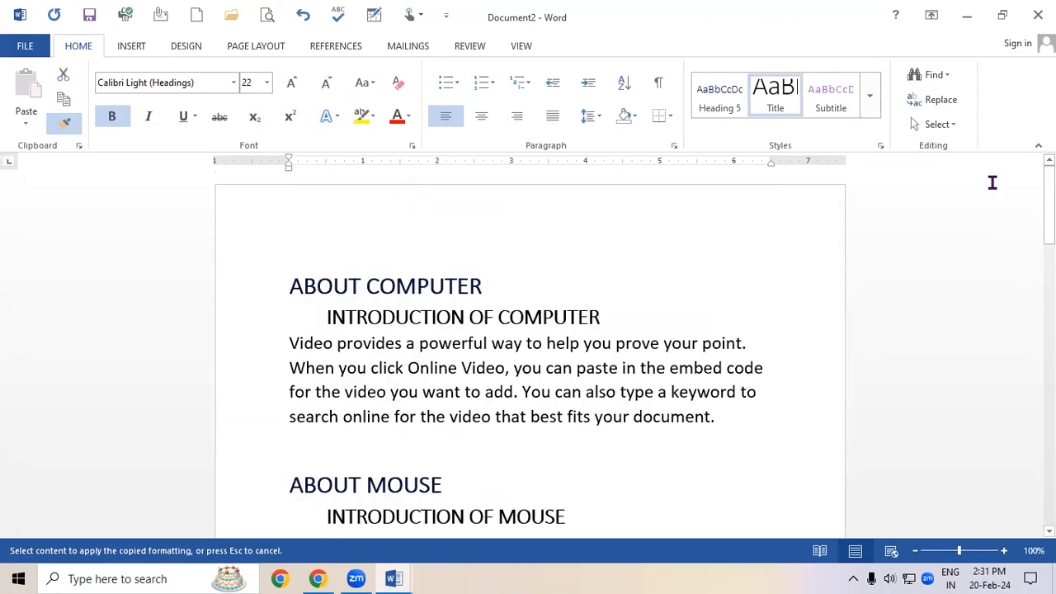
left_click(65, 123)
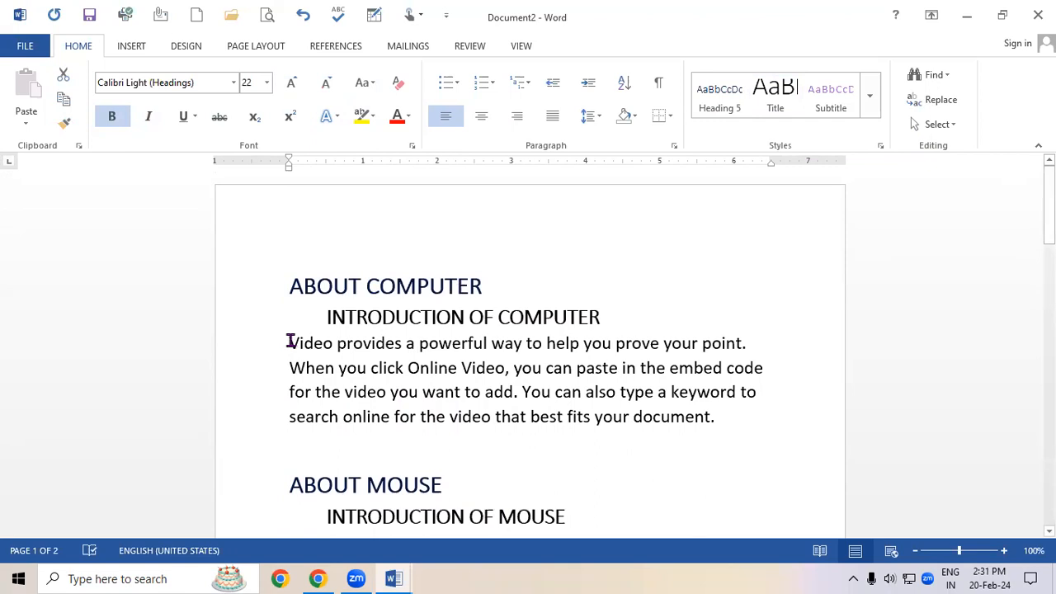
Apply the Subtitle style to the first body paragraph and grow its font to 14 pt.
left_click_drag(289, 343, 735, 432)
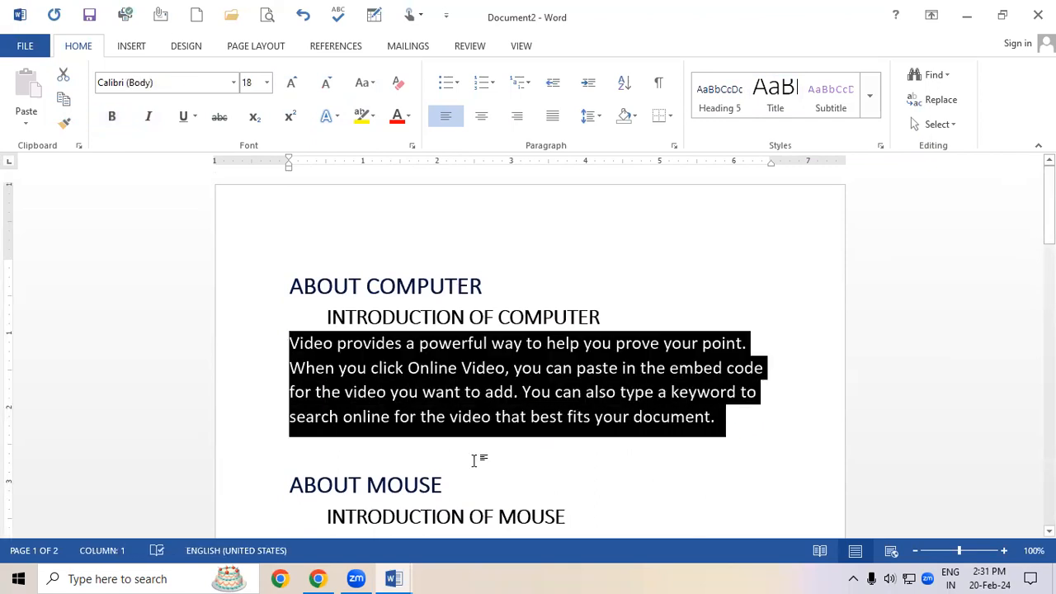
left_click(827, 103)
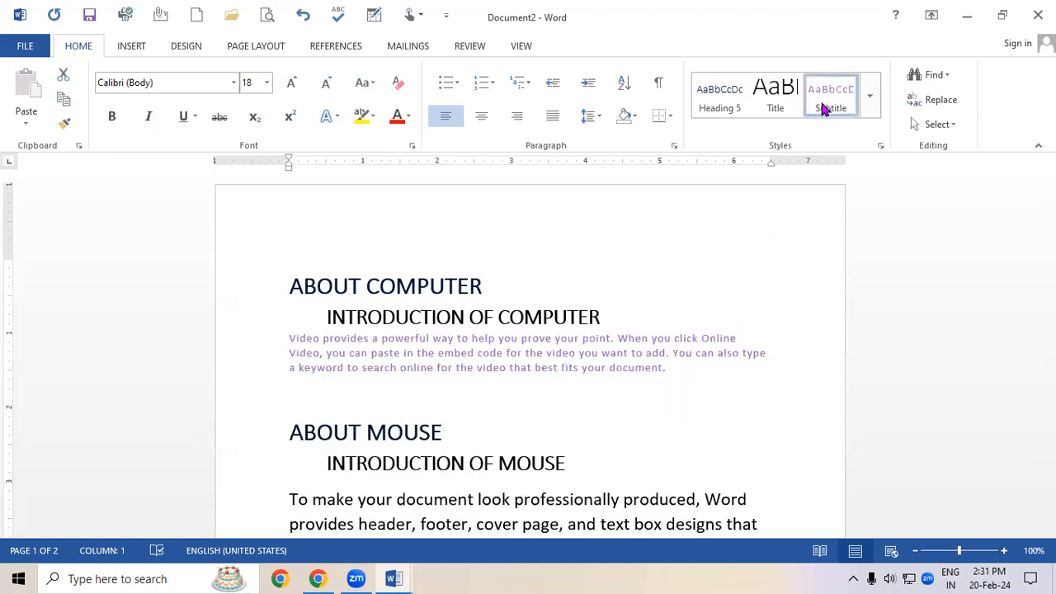
left_click(297, 84)
left_click(297, 84)
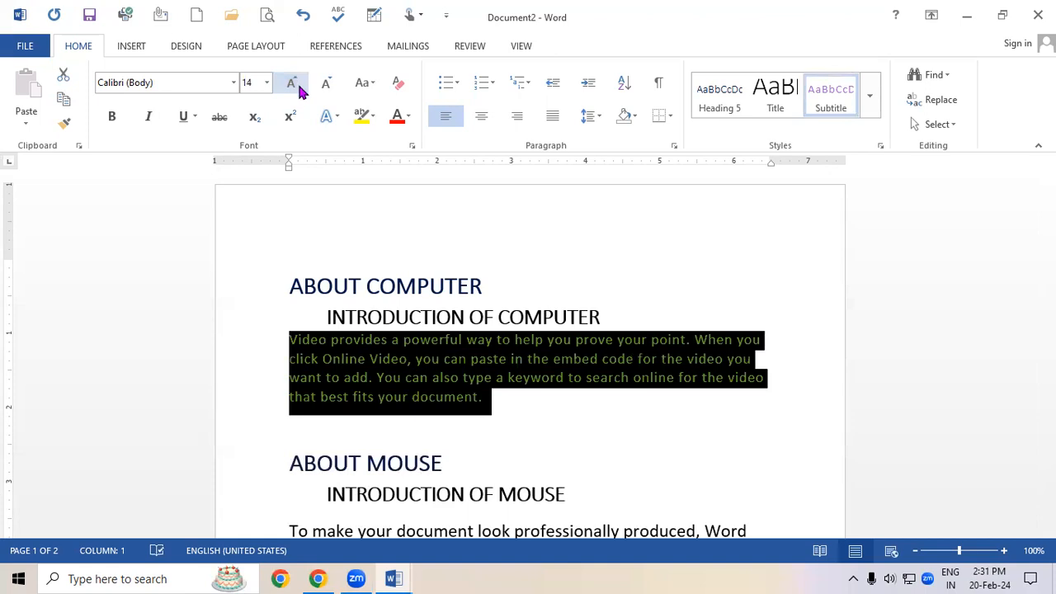
Copy the first paragraph's formatting with Format Painter onto the MOUSE, INPUT and CPU paragraphs.
left_click(64, 125)
left_click_drag(1048, 205, 1048, 260)
left_click_drag(290, 244, 735, 363)
mouse_move(289, 452)
left_mouse_down()
mouse_move(495, 532)
mouse_move(636, 523)
mouse_move(862, 443)
left_mouse_up()
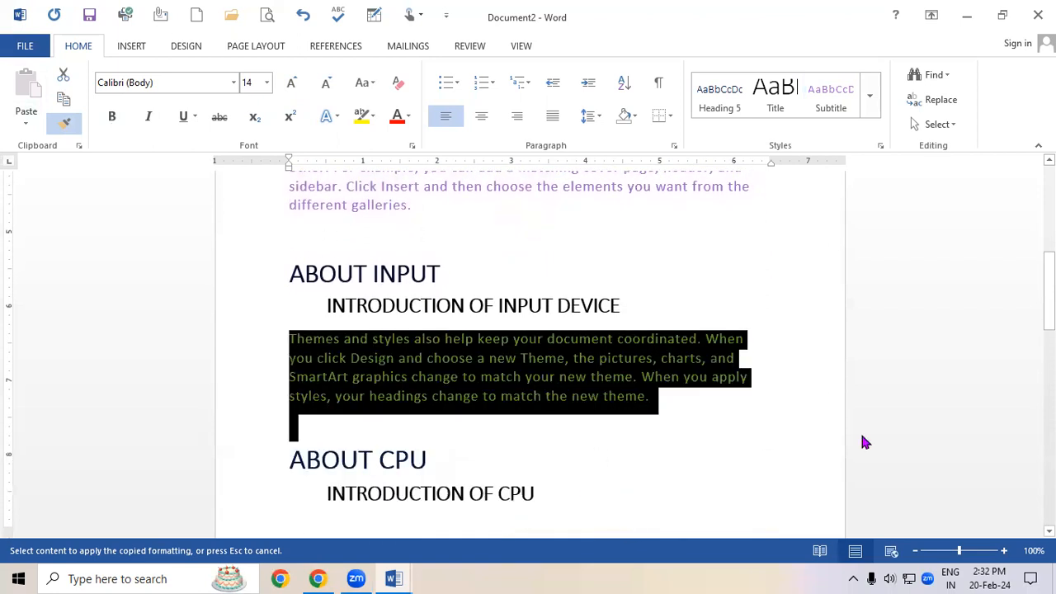
left_click_drag(1049, 291, 1049, 372)
mouse_move(281, 318)
left_mouse_down()
mouse_move(501, 533)
mouse_move(647, 578)
mouse_move(539, 408)
left_mouse_up()
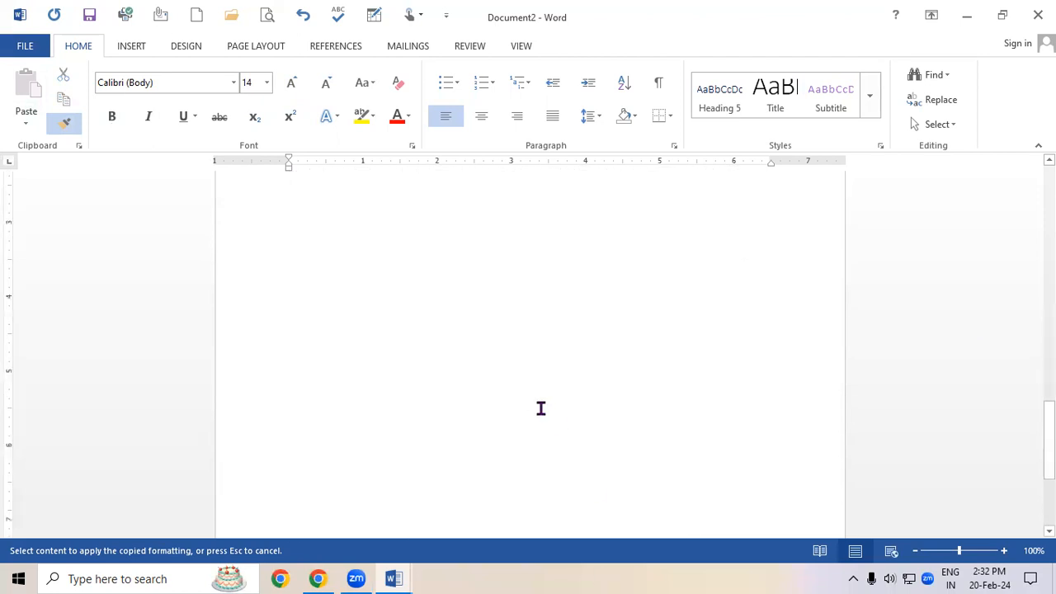
scroll(1025, 196, "up", 10)
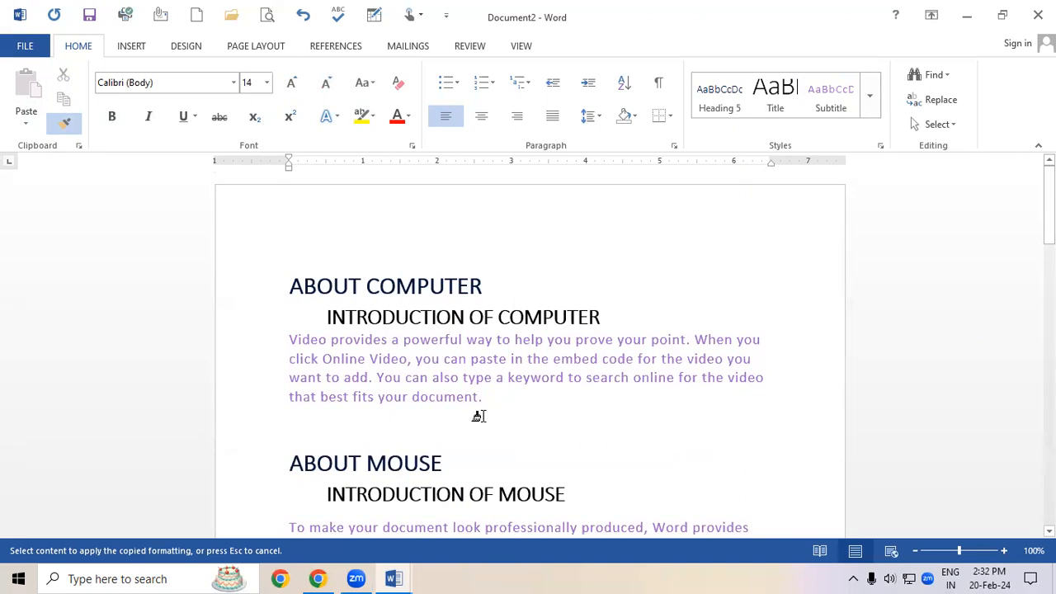
Select the whole document and apply the Title style from the styles gallery.
key("ctrl+a")
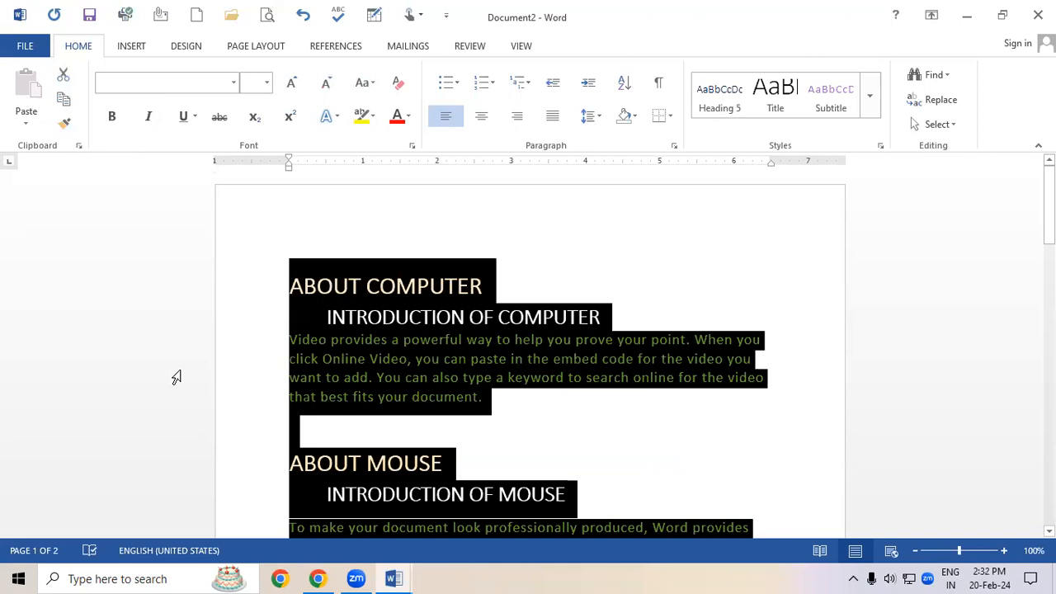
left_click(871, 106)
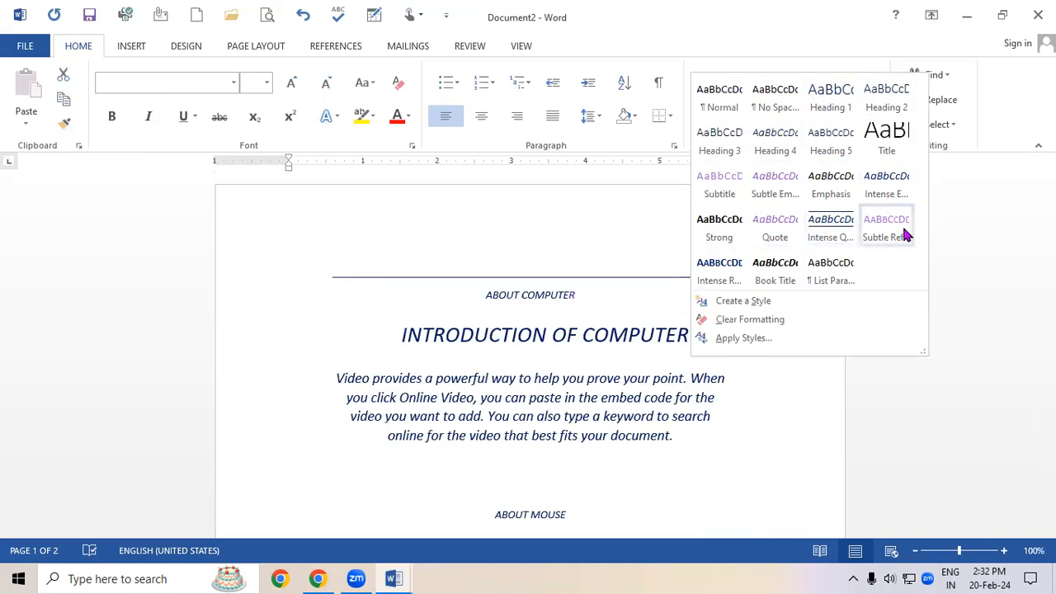
left_click(887, 140)
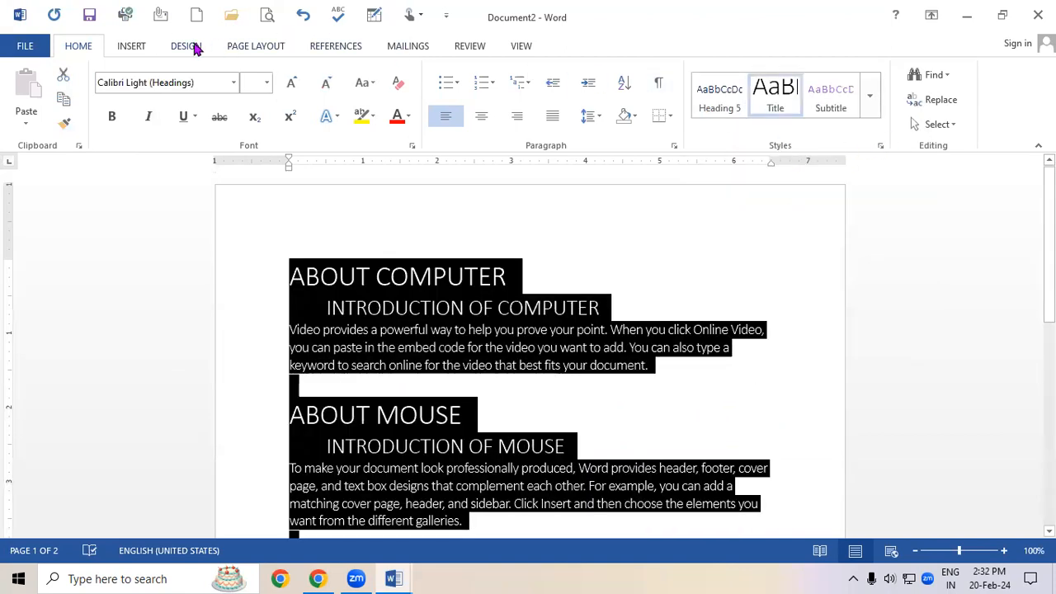
Apply the Slice theme to the document.
left_click(186, 46)
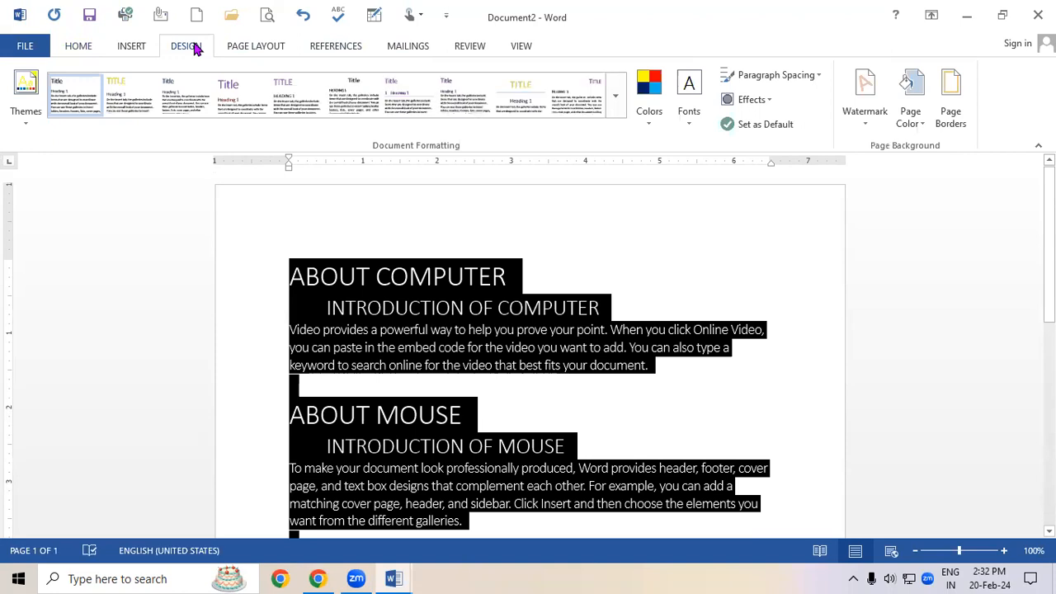
left_click(25, 95)
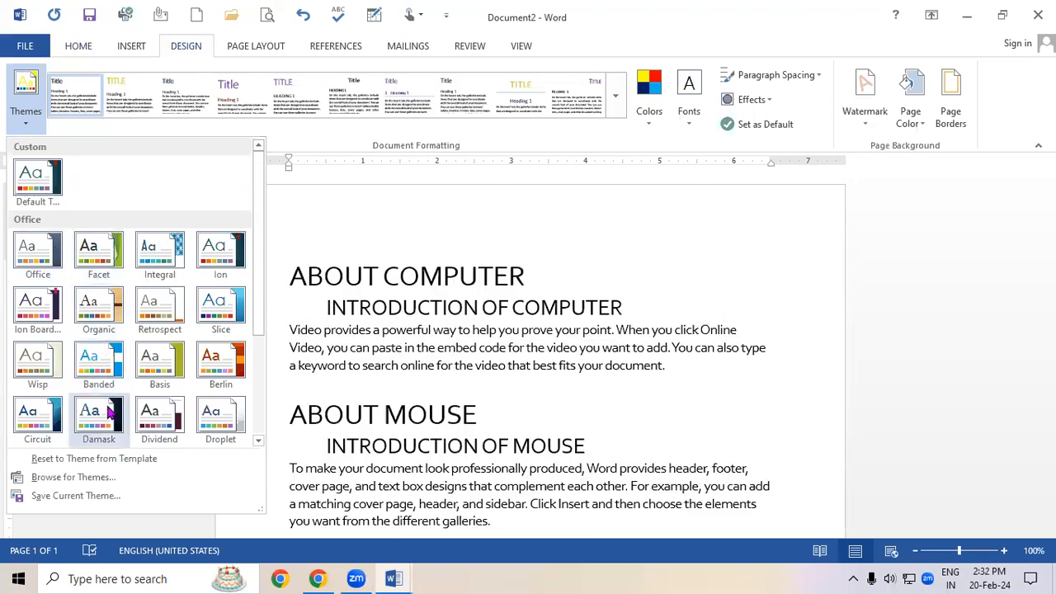
left_click(220, 307)
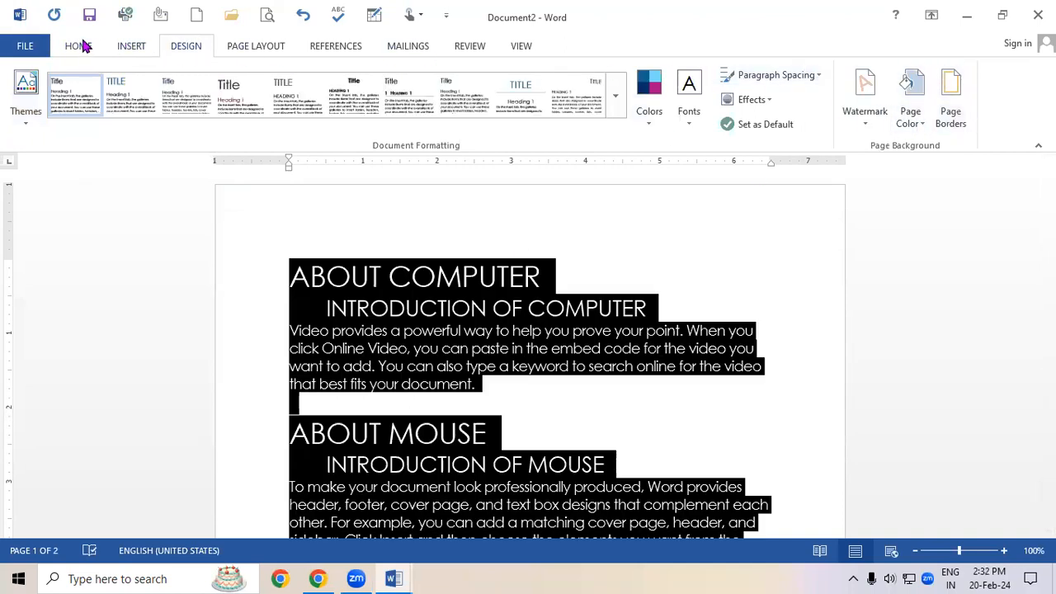
left_click(79, 46)
left_click(872, 114)
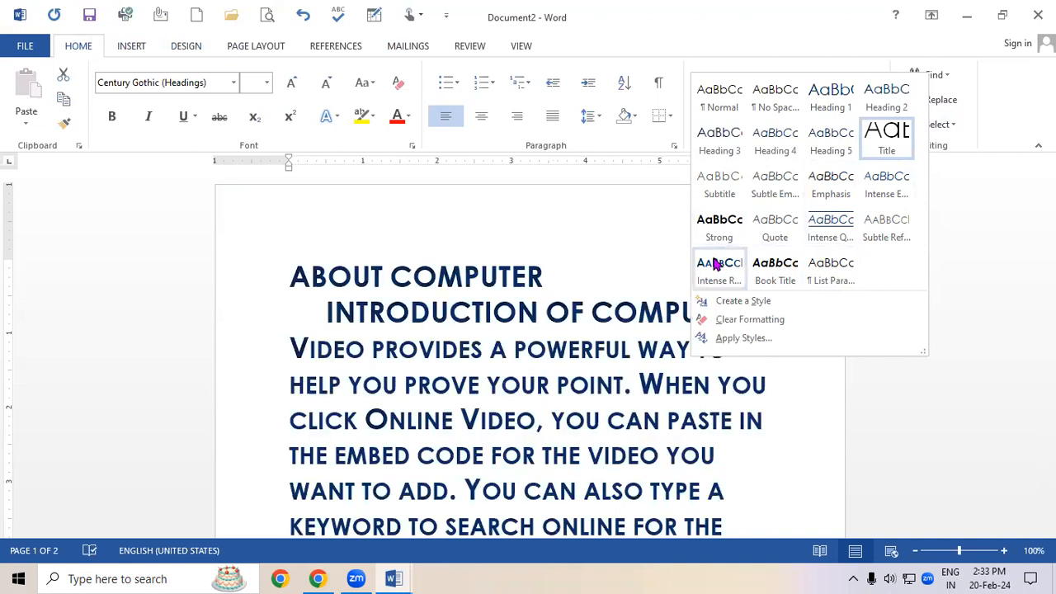
left_click(517, 316)
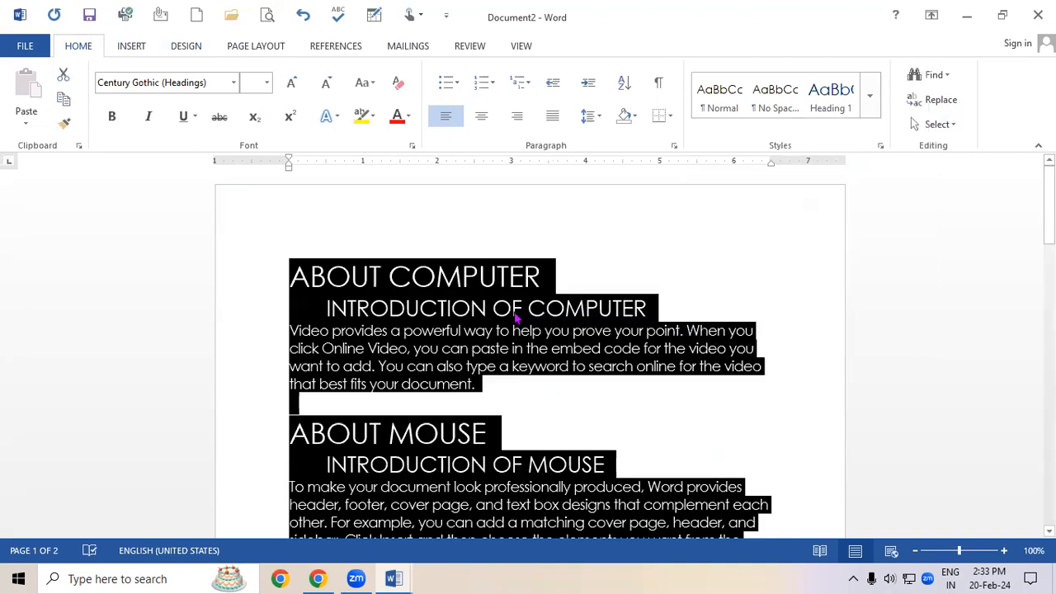
Change the document theme to Berlin.
left_click(184, 48)
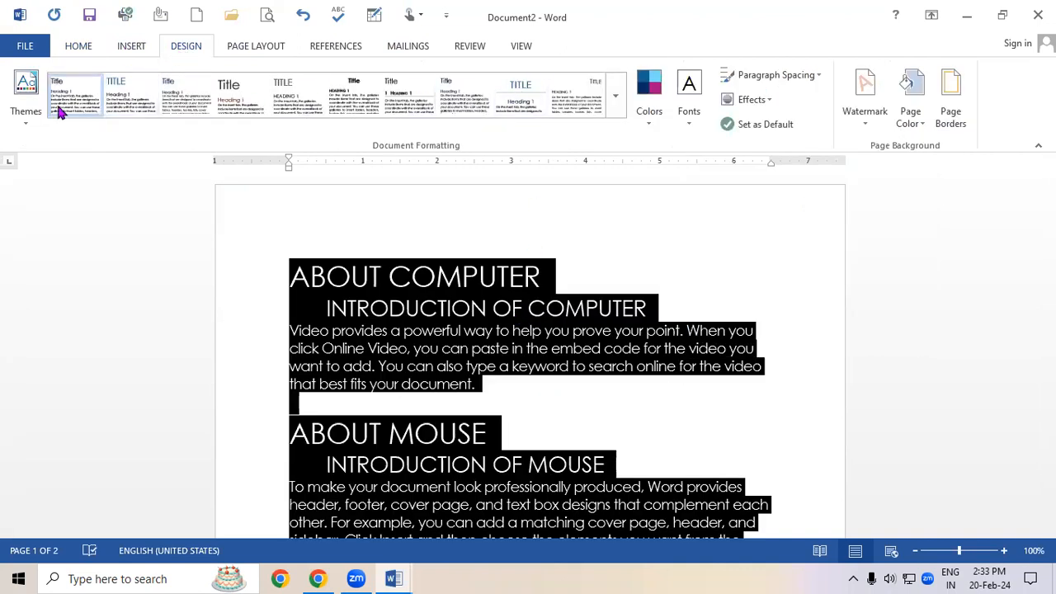
left_click(21, 108)
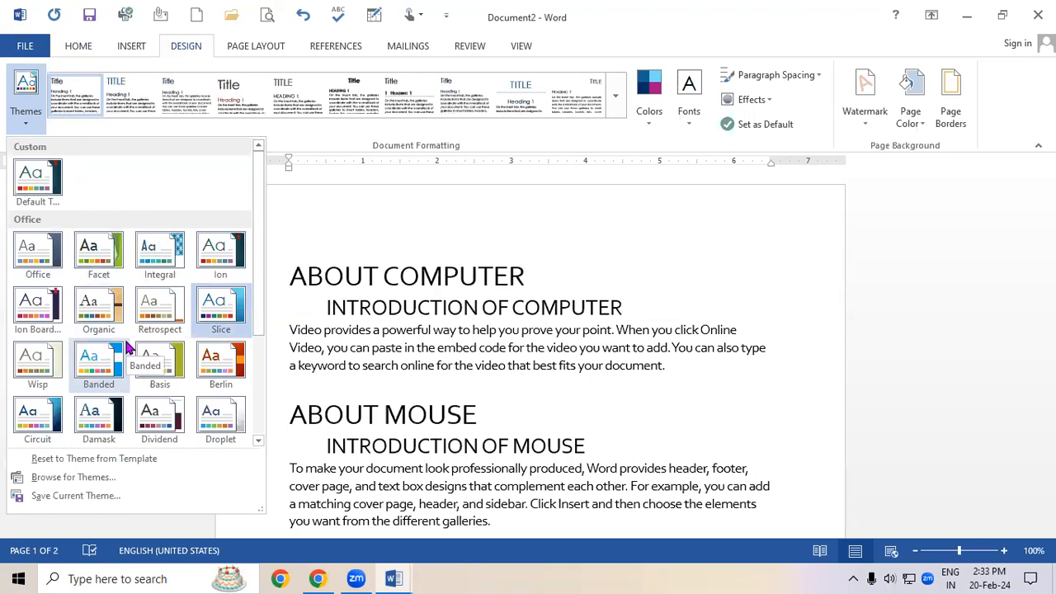
left_click(220, 370)
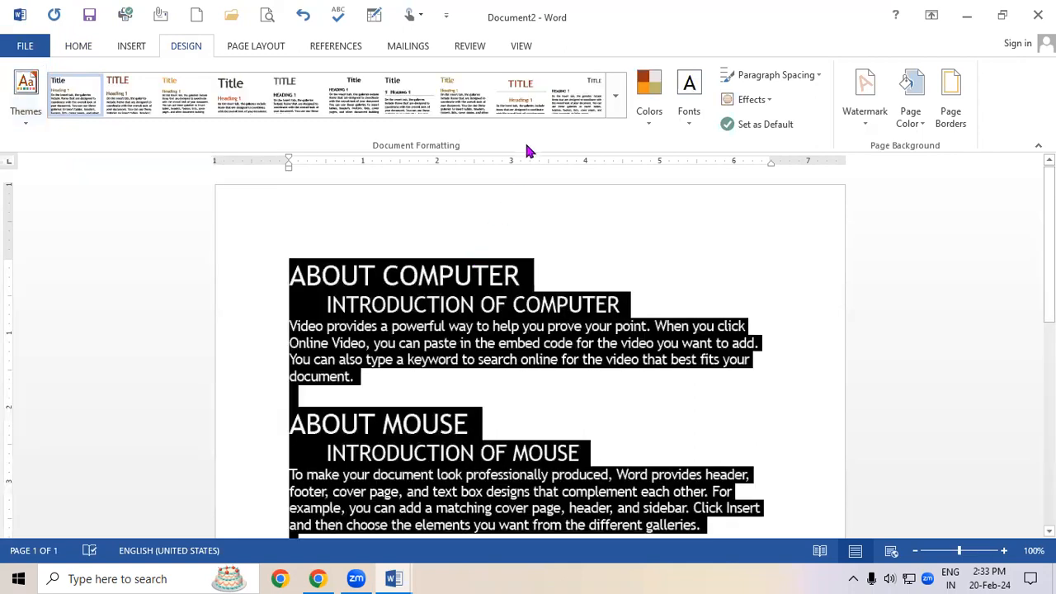
Apply the orange style set with a shaded title from the document formatting gallery.
left_click(615, 95)
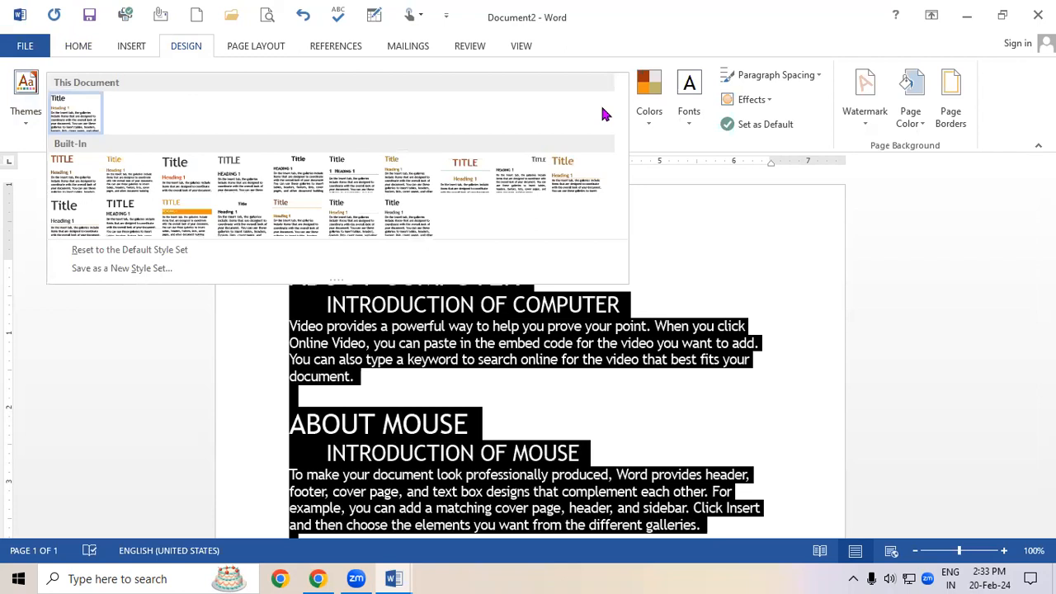
left_click(182, 216)
left_click(755, 352)
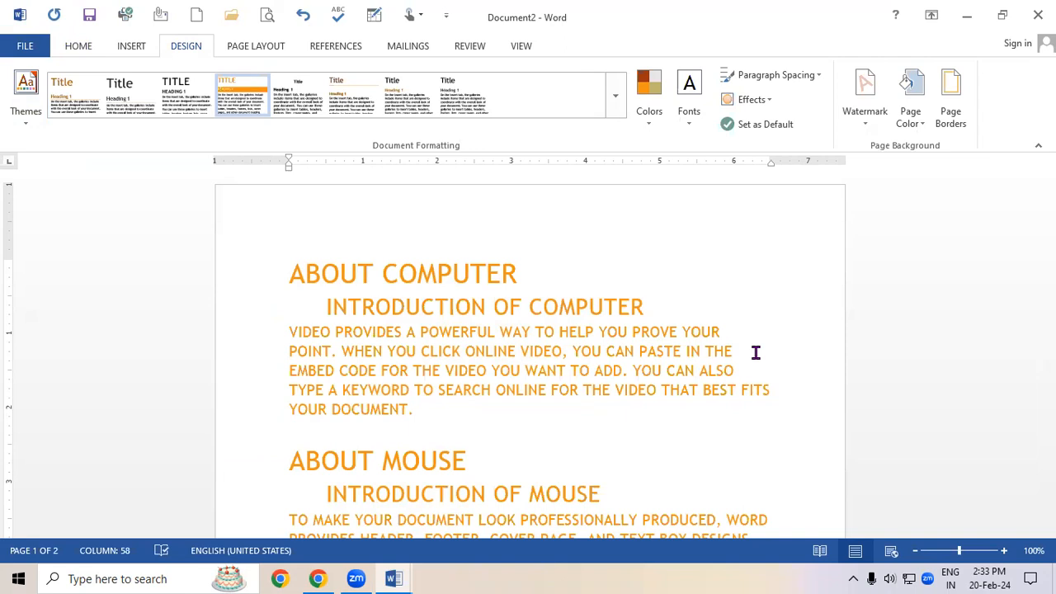
Select the whole document and try to apply the Green colour palette.
key("ctrl+a")
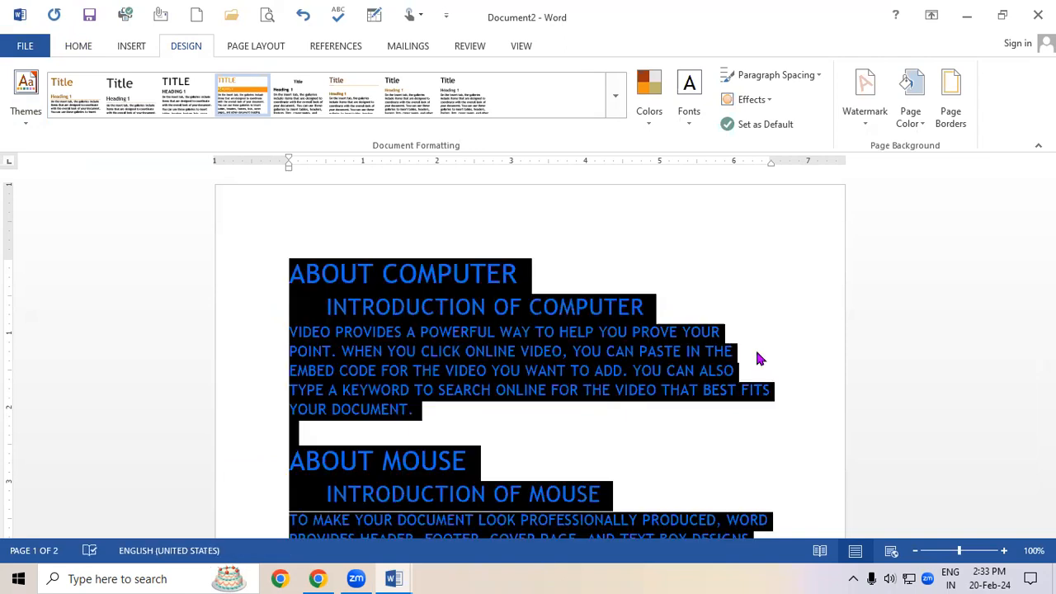
left_click(660, 101)
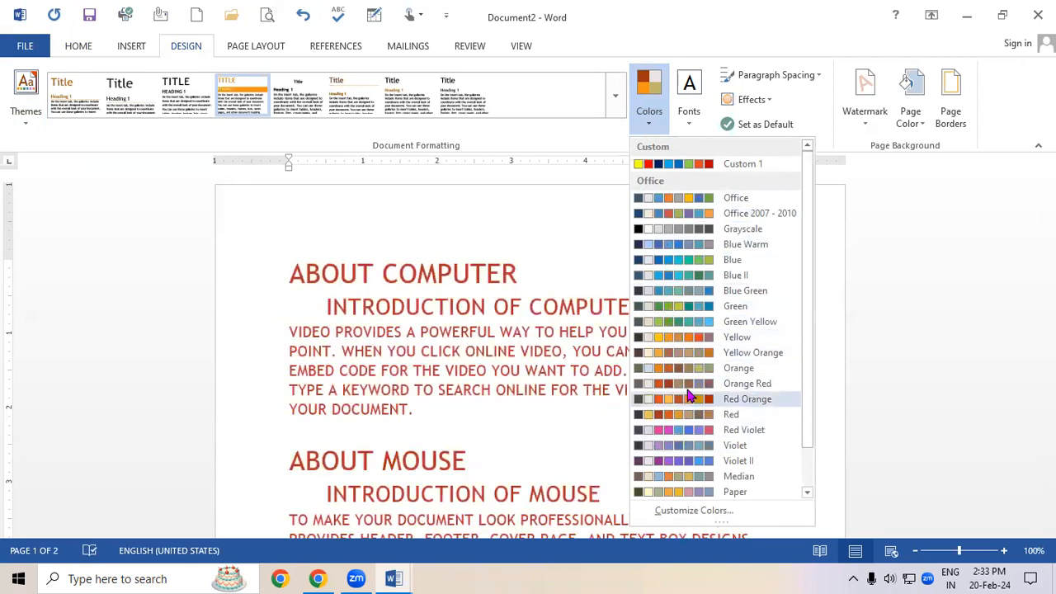
left_click(678, 322)
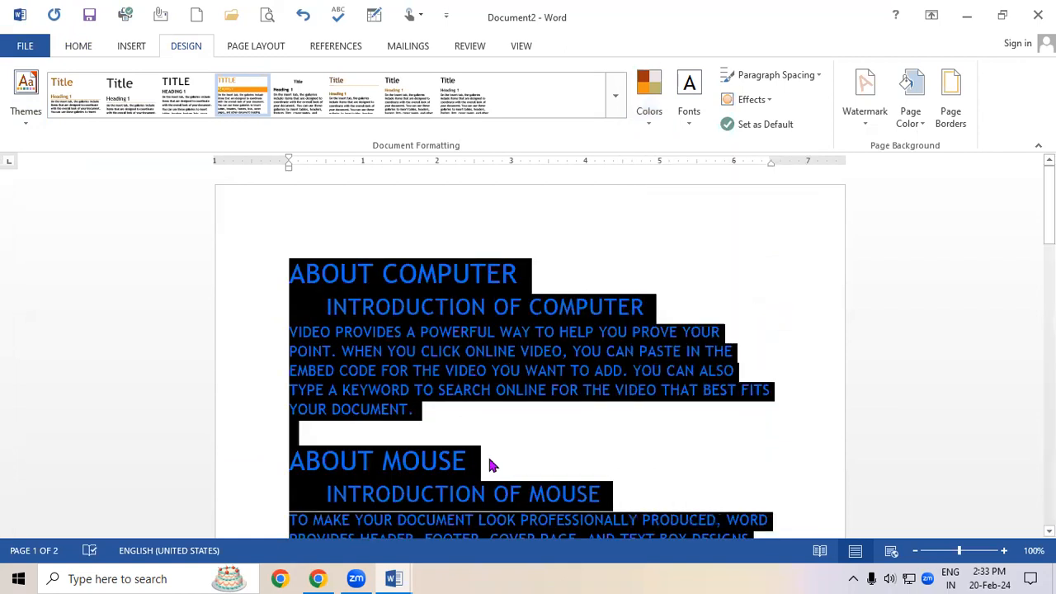
Create a new document, generate sample text with =RAND(), select it all and grow the font to 16 pt.
key("ctrl+n")
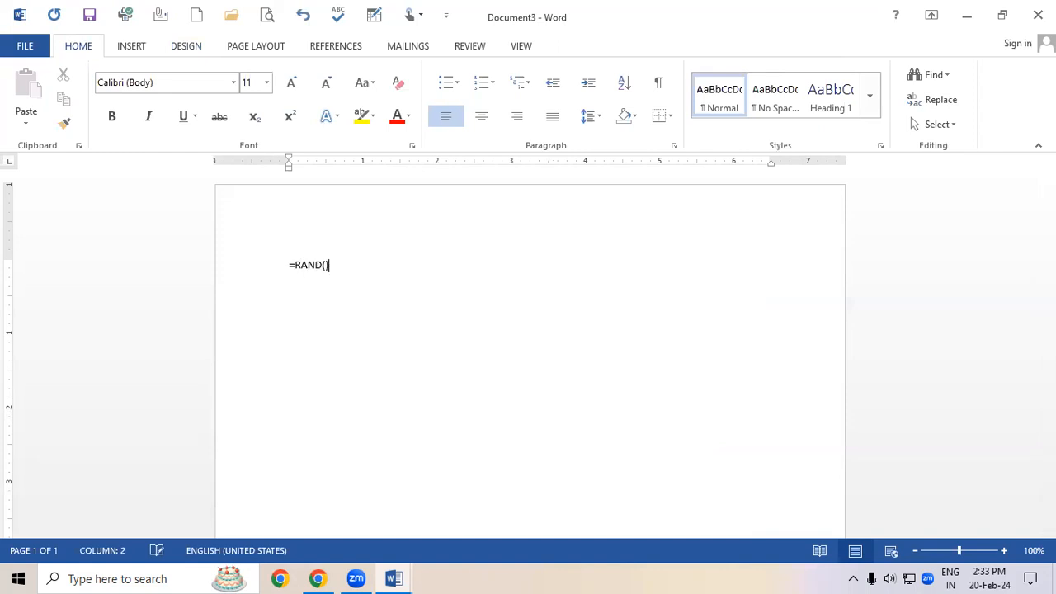
type("=RAND()")
key("Return")
key("ctrl+a")
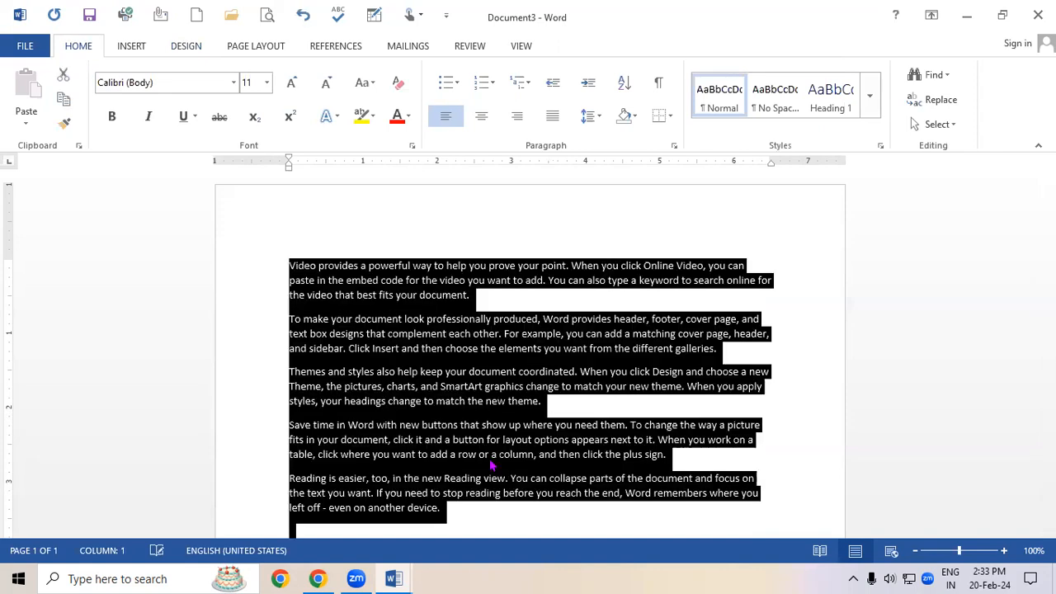
key("ctrl+shift+period")
key("ctrl+shift+period")
key("ctrl+shift+period")
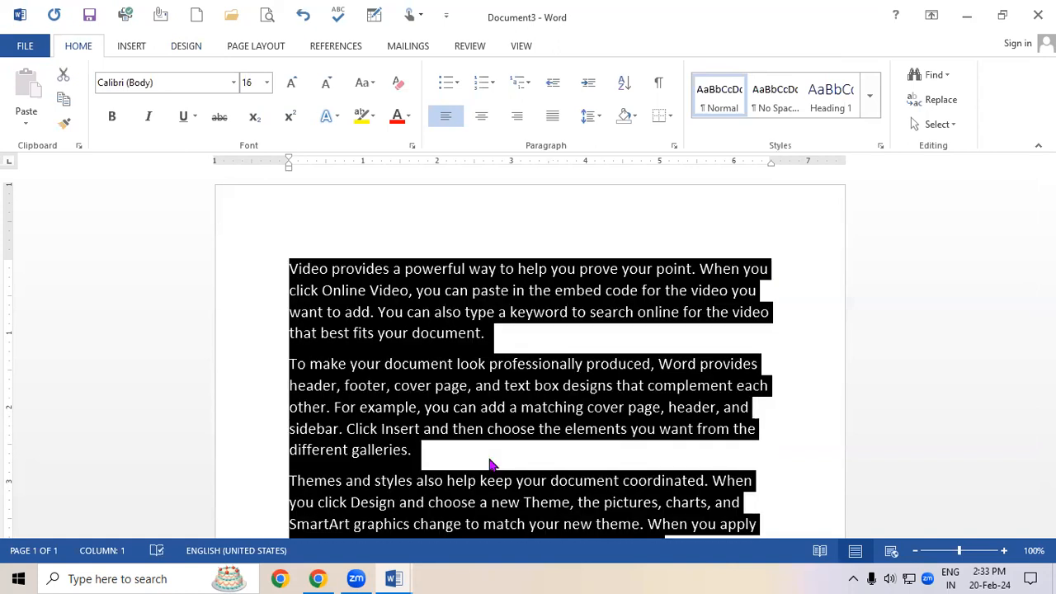
Apply the Yellow colour palette to the new document.
left_click(868, 96)
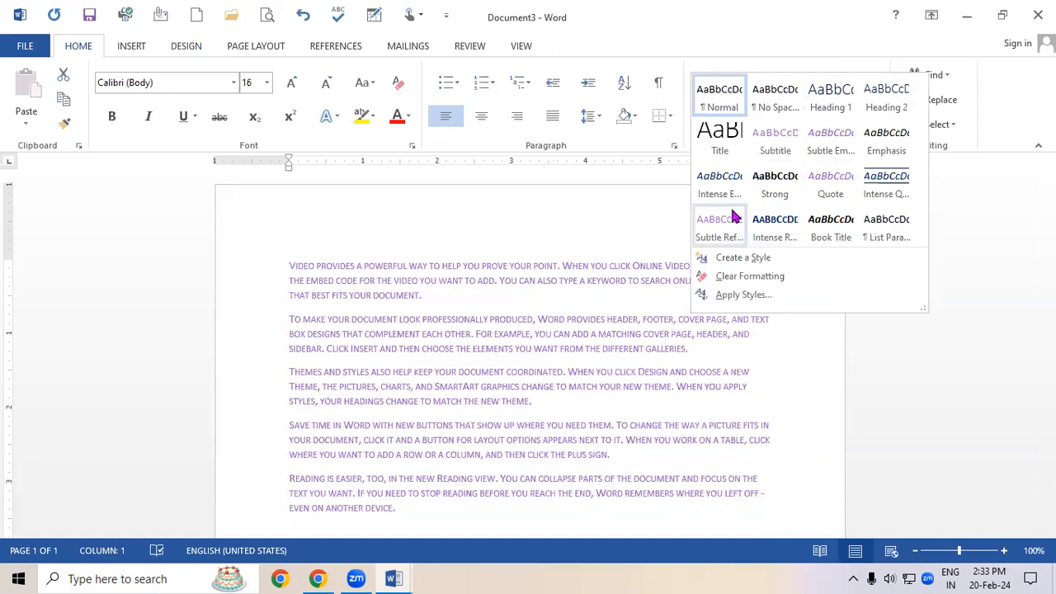
left_click(185, 46)
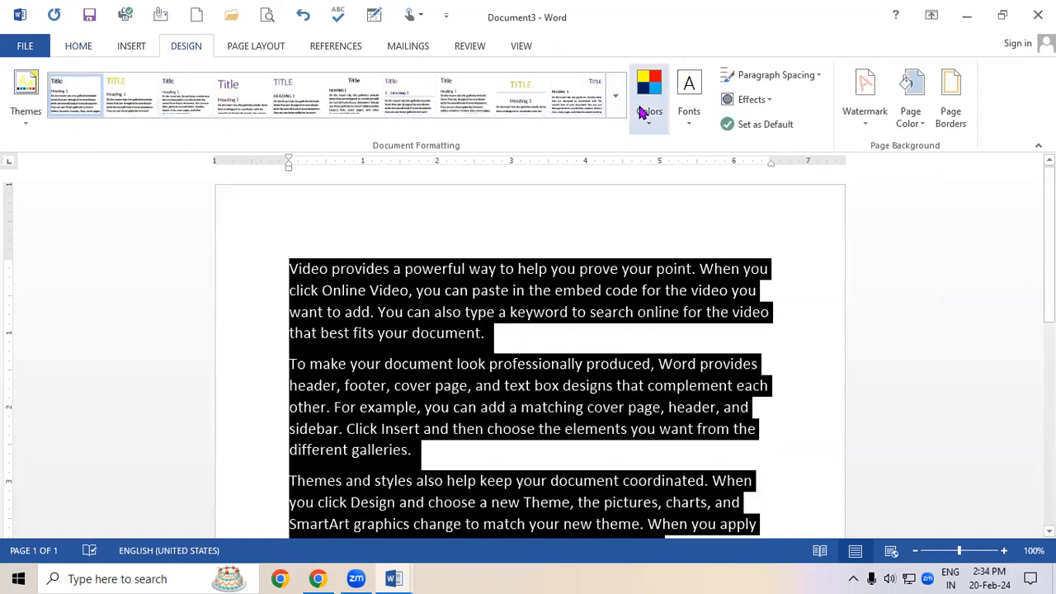
left_click(650, 103)
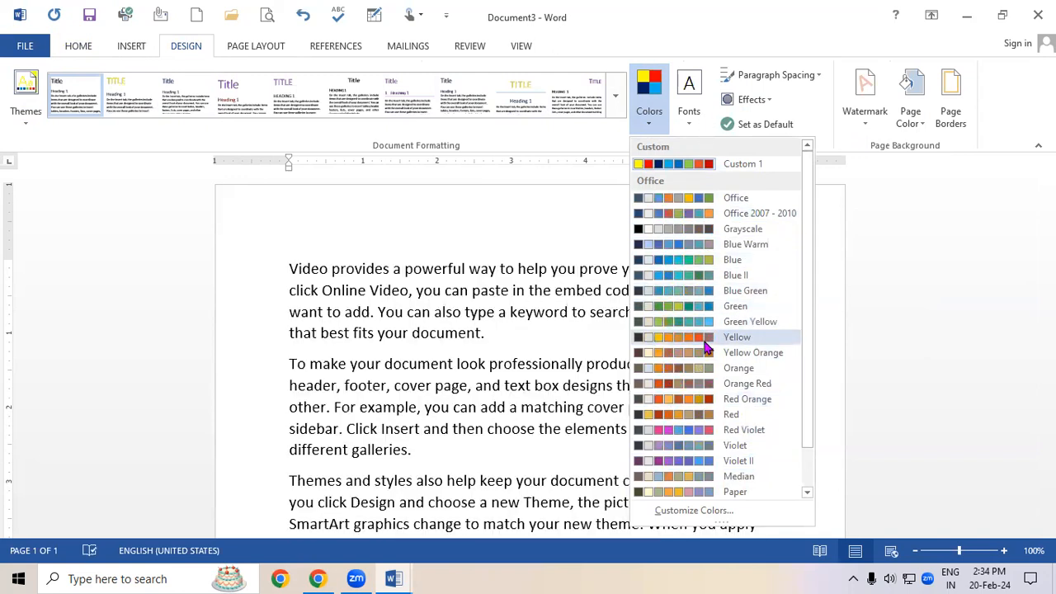
left_click(706, 346)
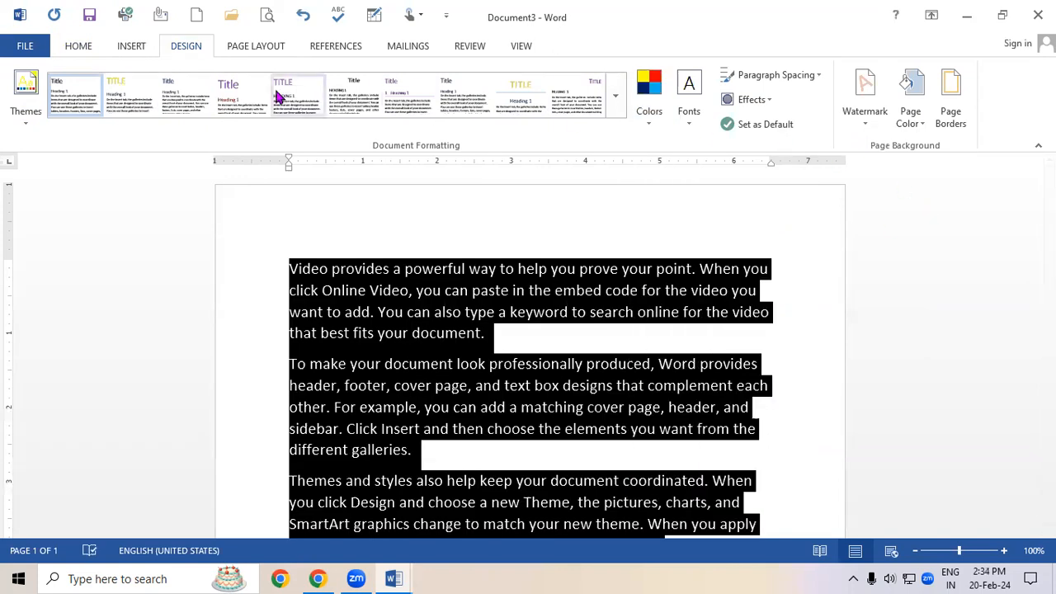
Apply the Quote style to all the sample text.
left_click(83, 46)
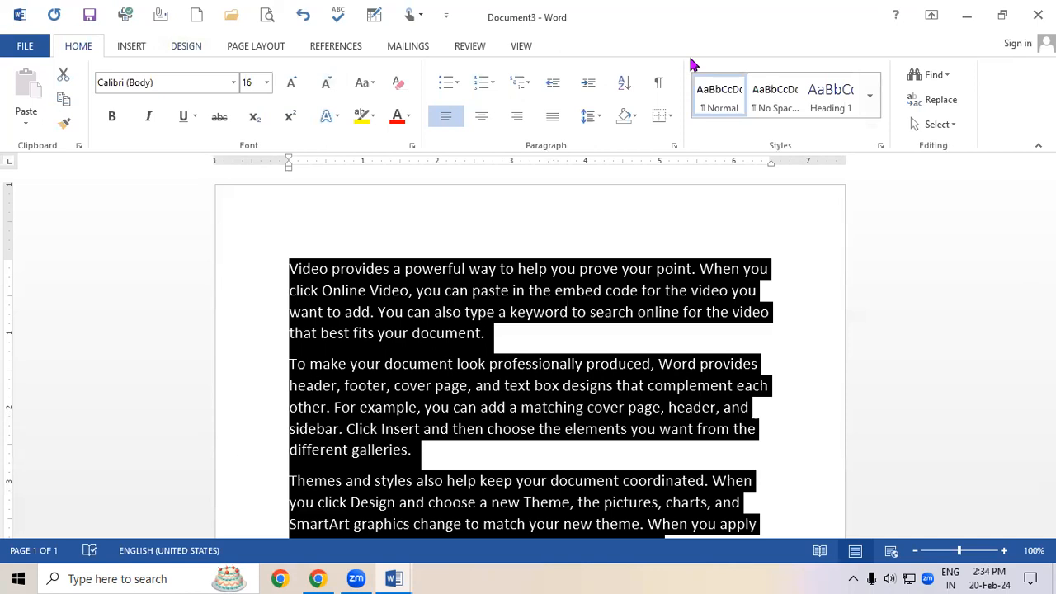
left_click(869, 96)
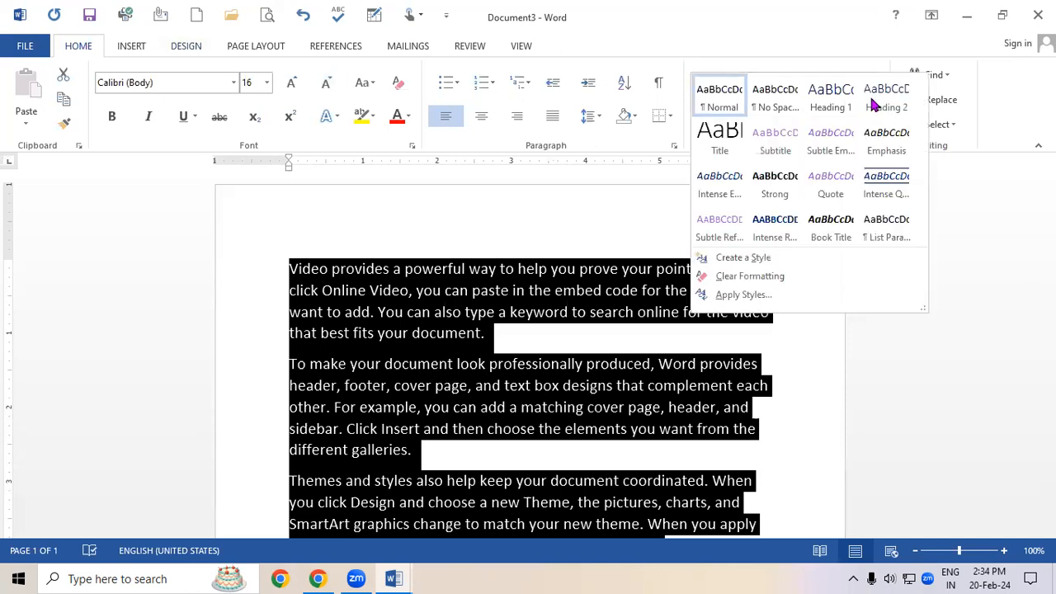
left_click(839, 184)
left_click(183, 46)
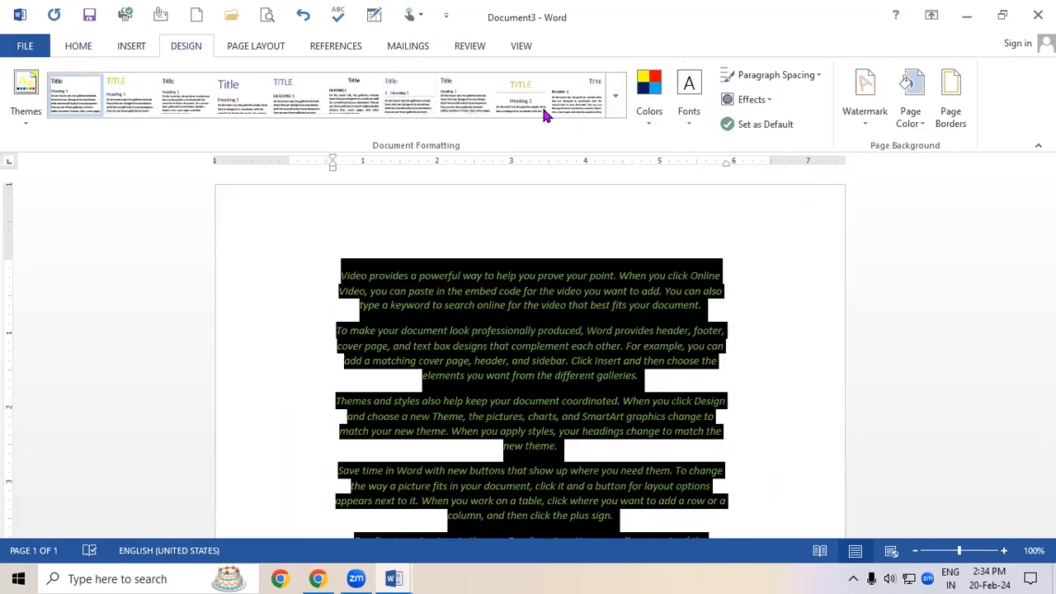
left_click(648, 98)
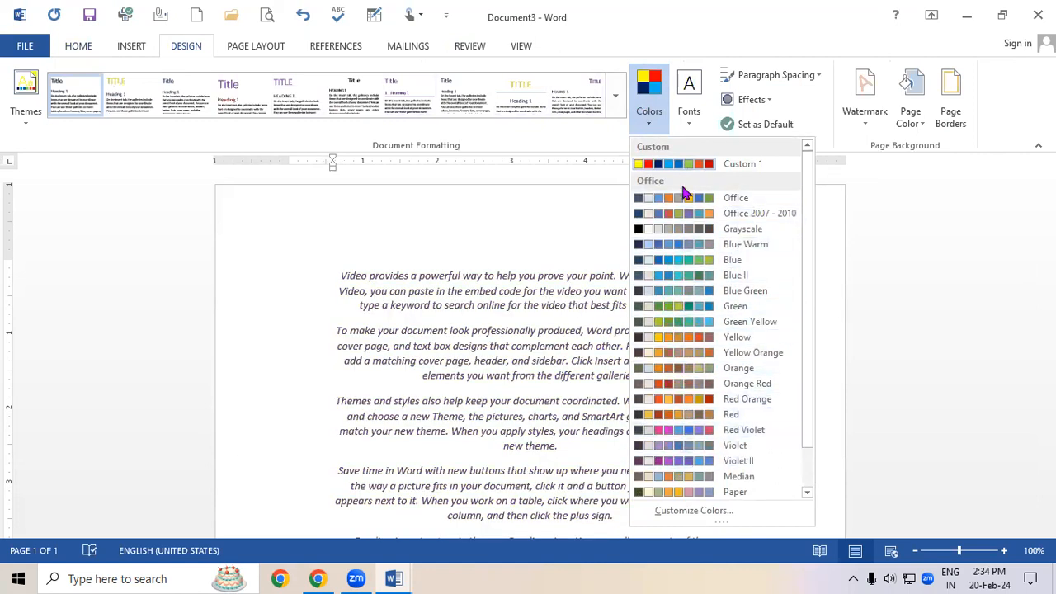
key("ctrl+a")
left_click(24, 111)
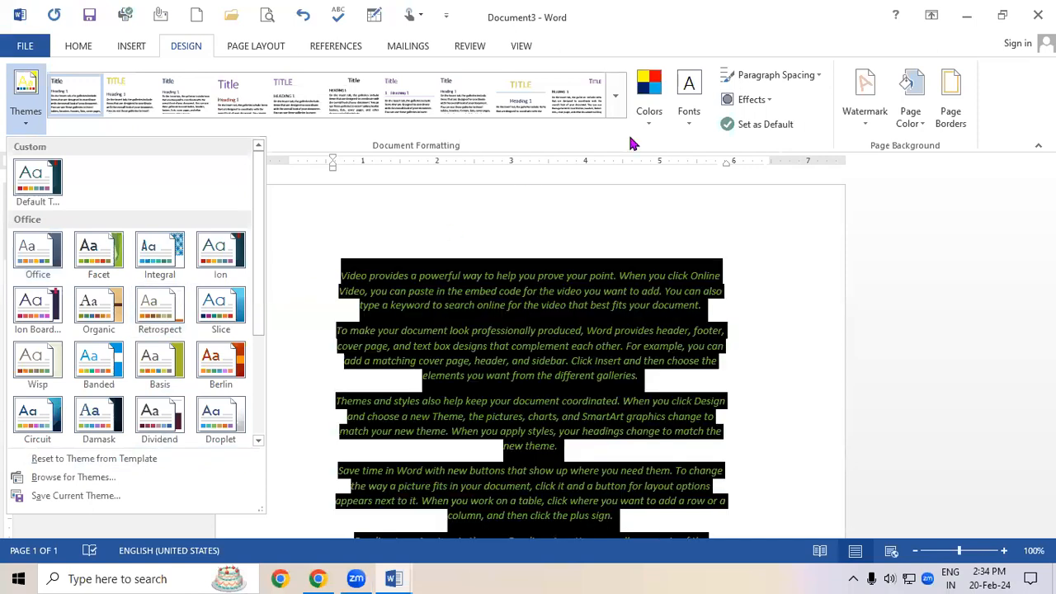
key("Escape")
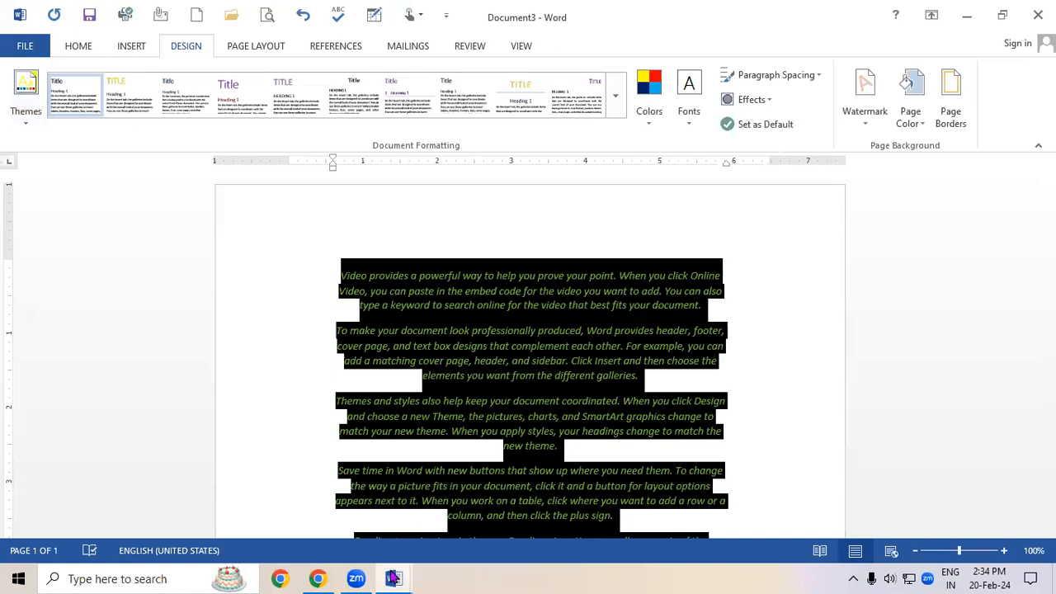
Switch to Document2, select all its text and apply the Orange Red colour palette.
mouse_move(394, 578)
left_click(382, 517)
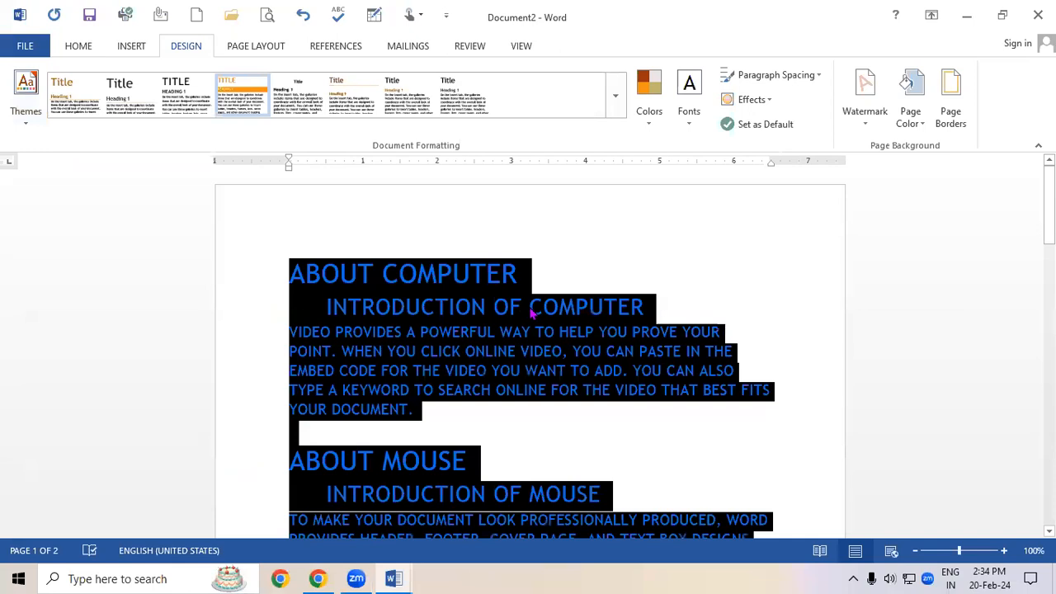
left_click(734, 276)
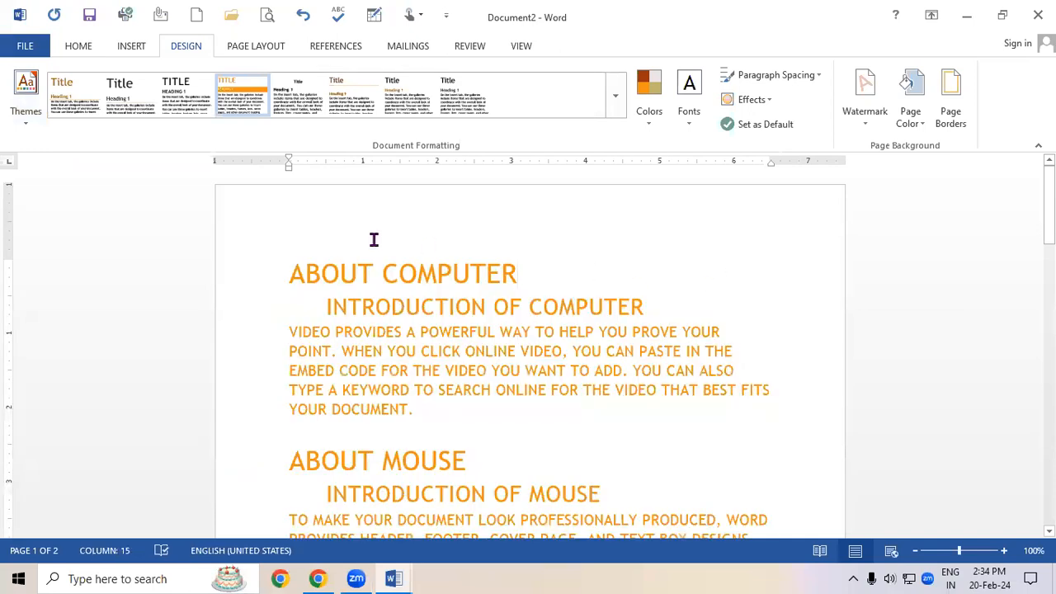
left_click_drag(341, 272, 358, 272)
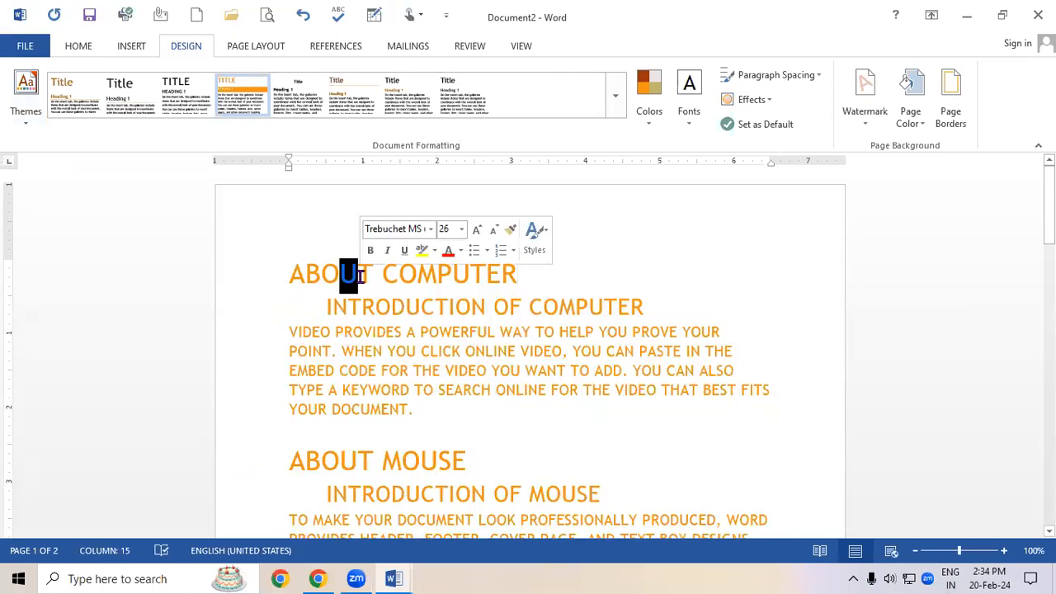
left_click(343, 326)
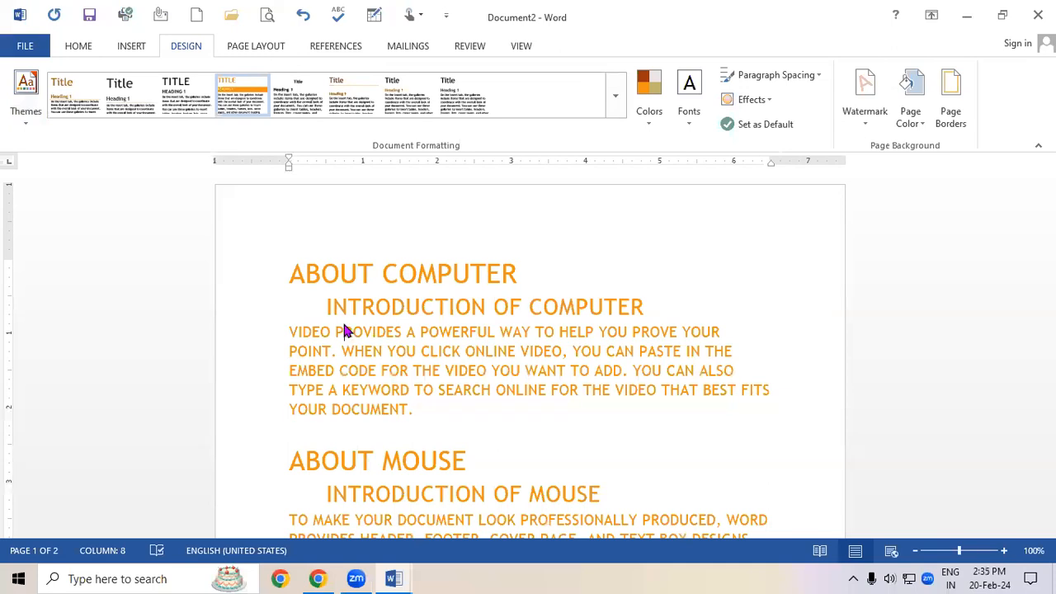
key("ctrl+a")
left_click(652, 97)
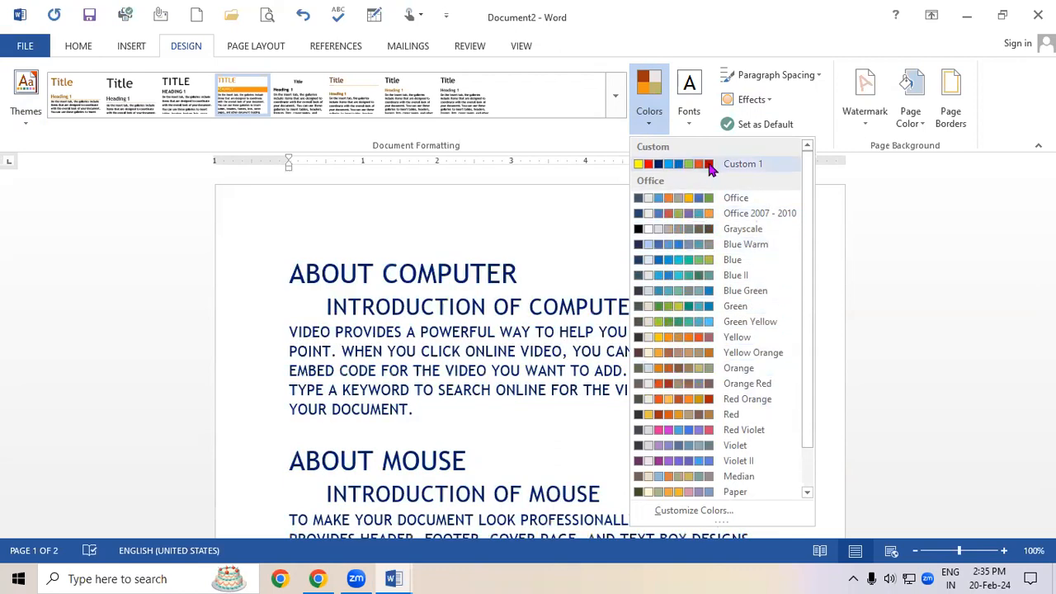
left_click(681, 393)
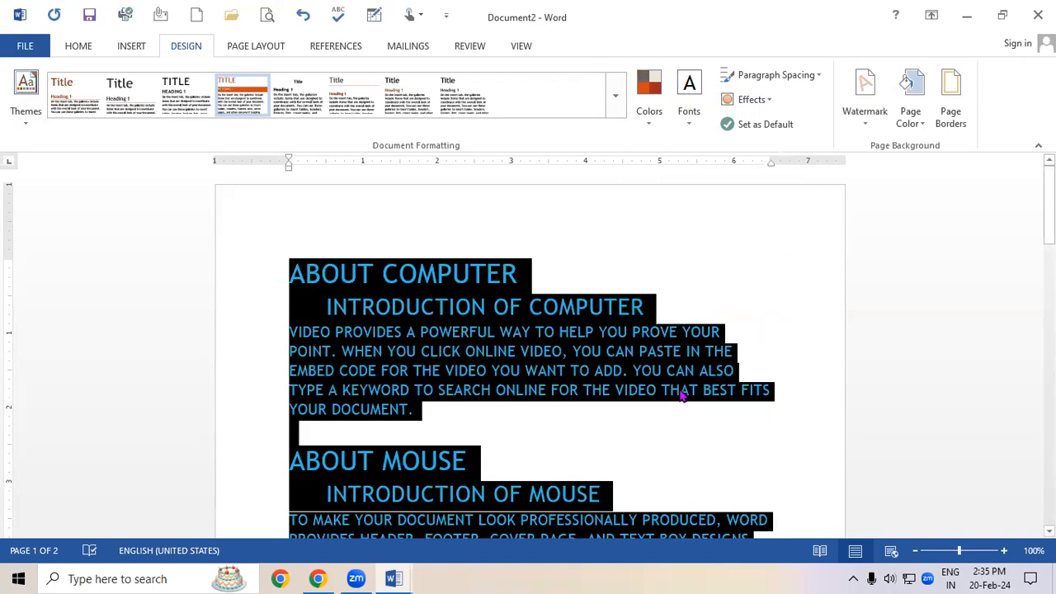
left_click(70, 46)
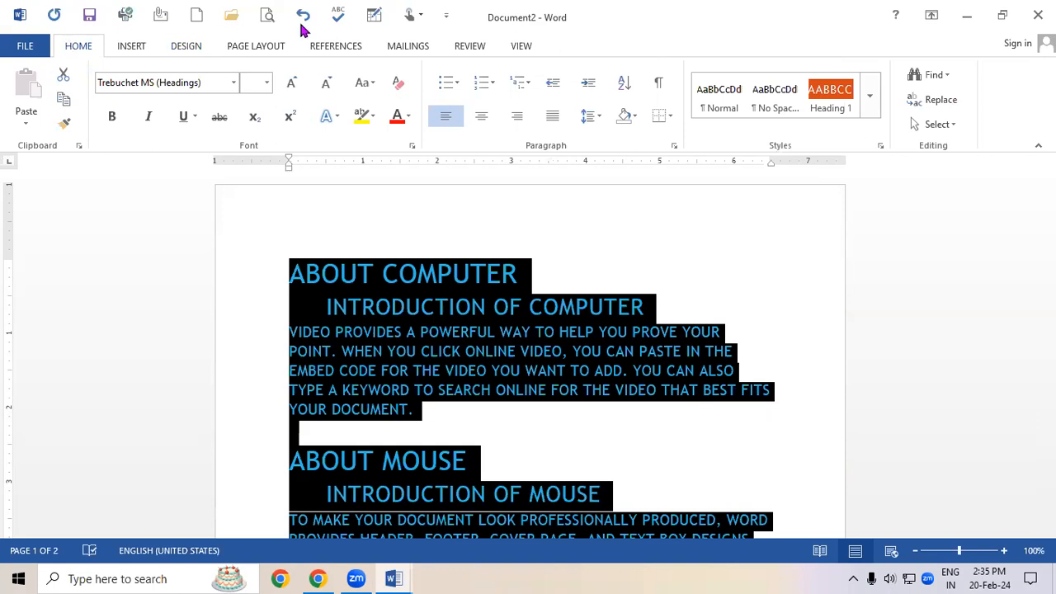
left_click(183, 47)
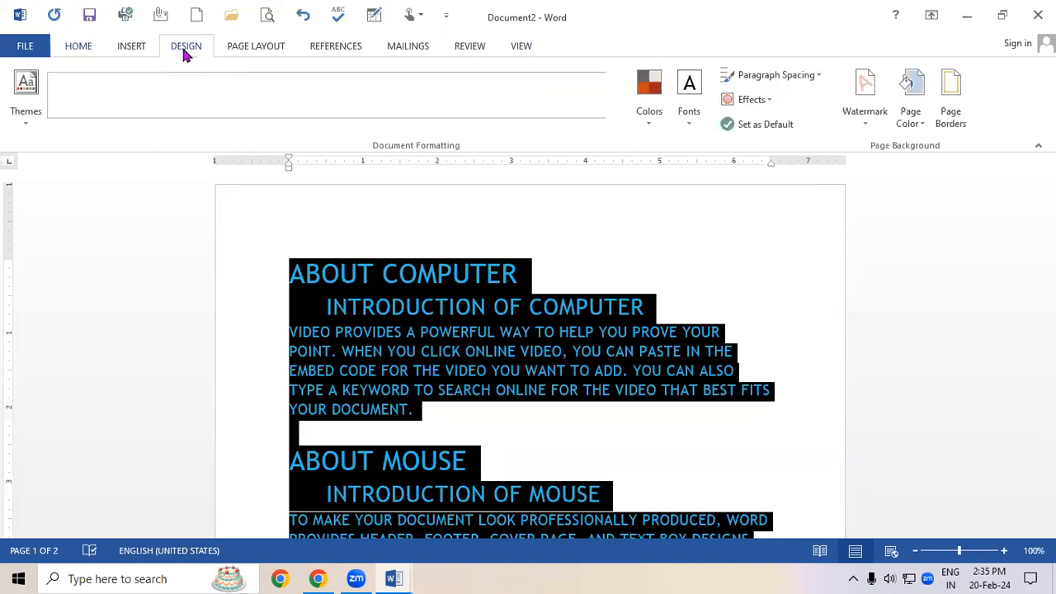
left_click(31, 94)
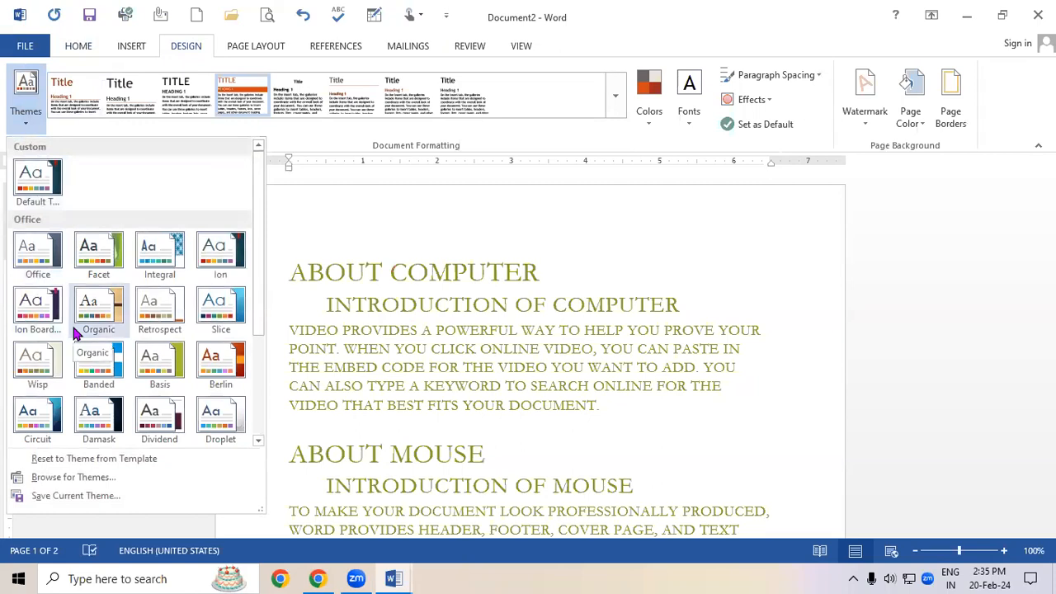
left_click(486, 449)
key("ctrl+a")
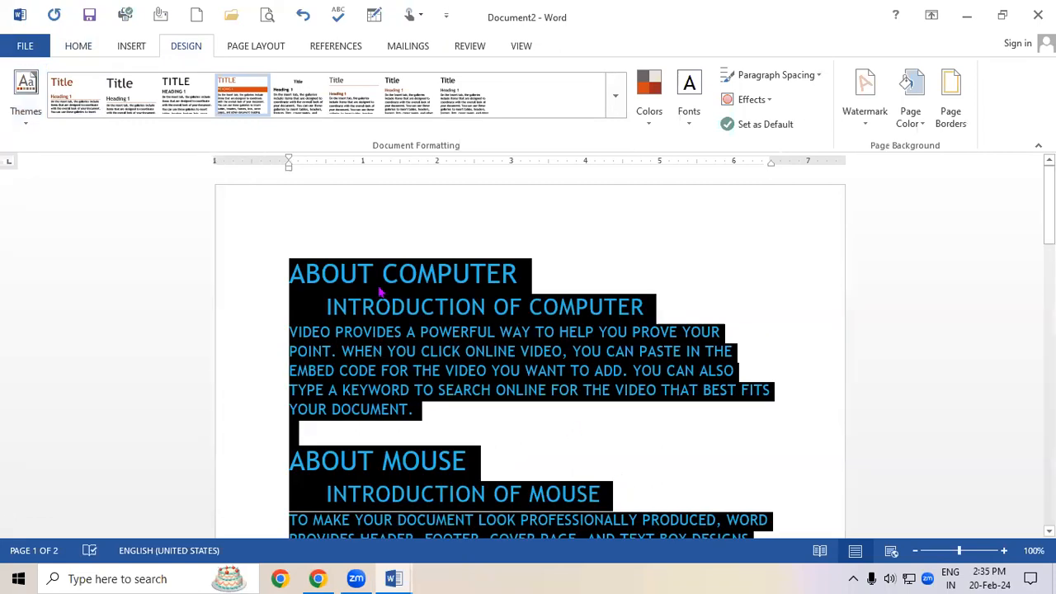
left_click(82, 47)
left_click(869, 98)
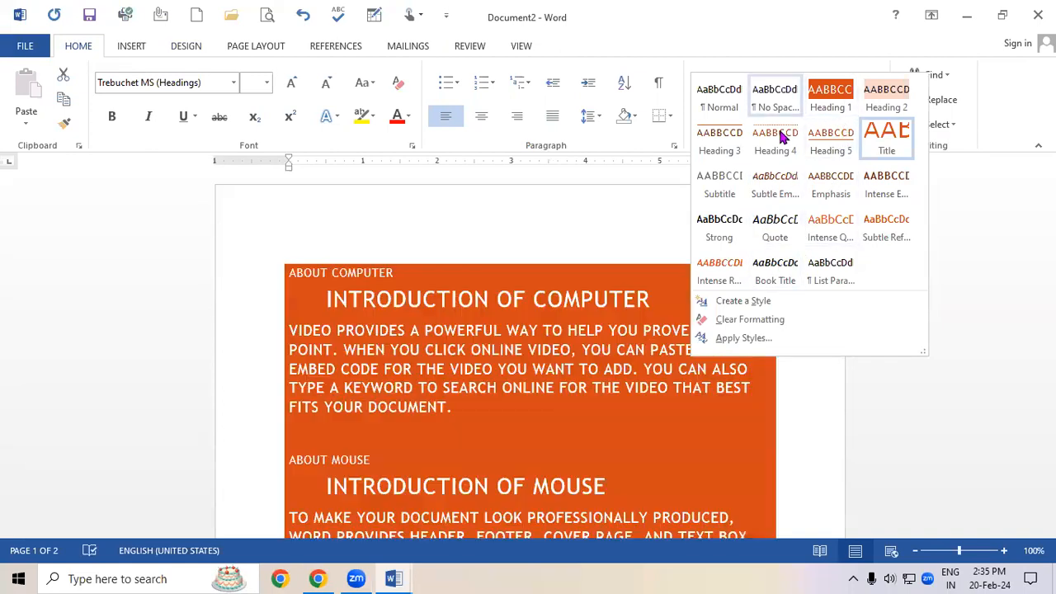
left_click(430, 393)
Apply the Slice theme to the selected document text.
left_click(174, 50)
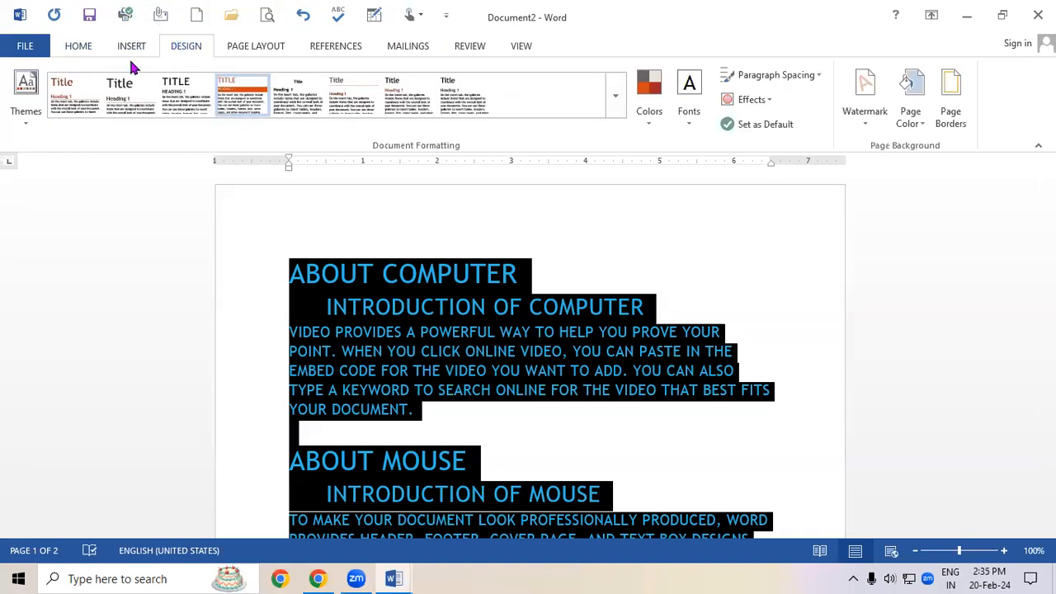
left_click(24, 100)
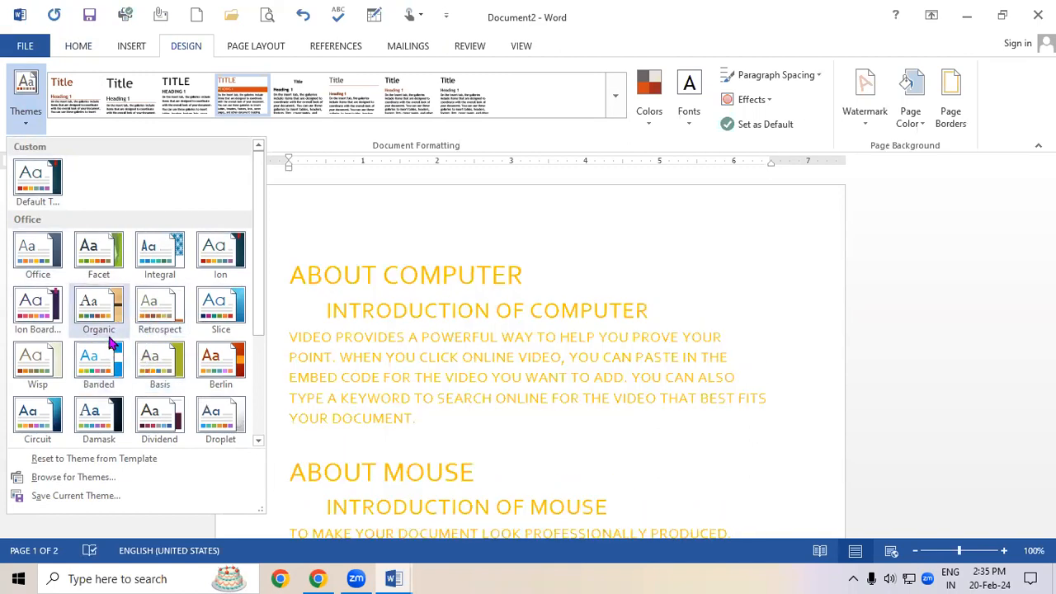
left_click(210, 316)
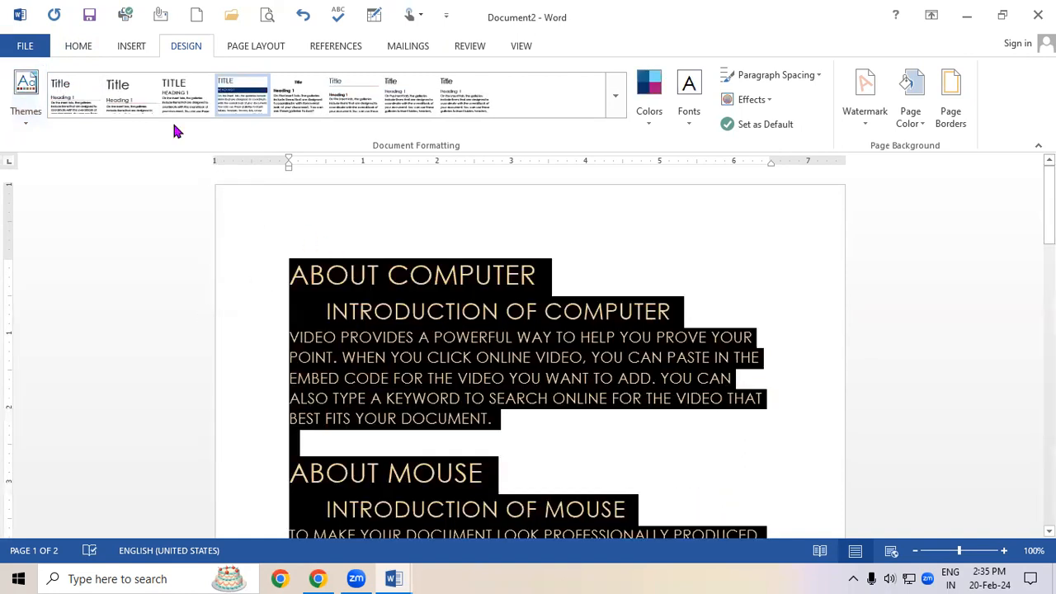
Preview heading styles and colour palettes on the selected text without applying them.
left_click(76, 45)
left_click(877, 107)
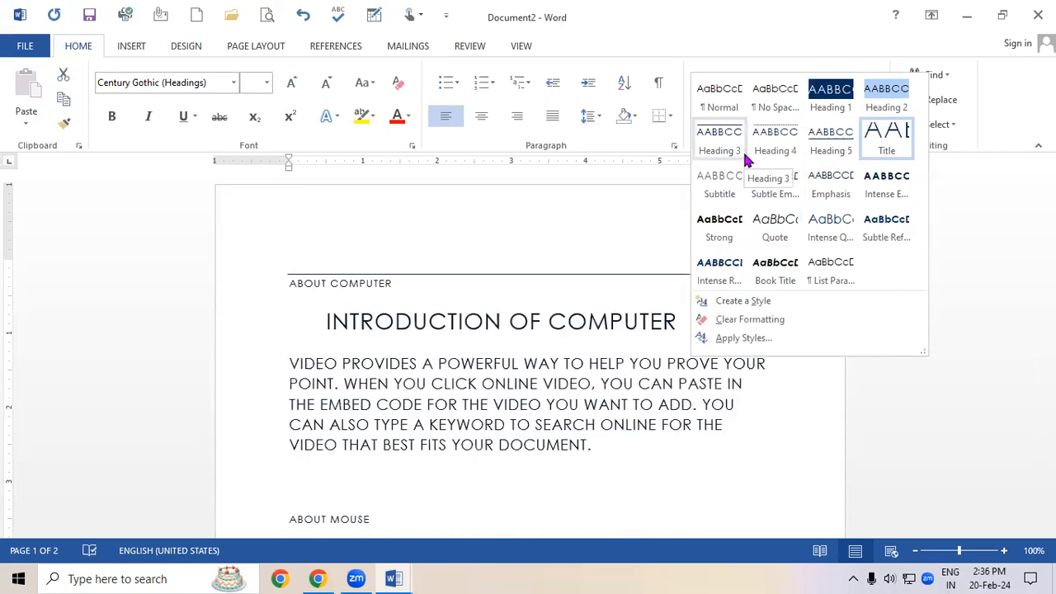
left_click(504, 344)
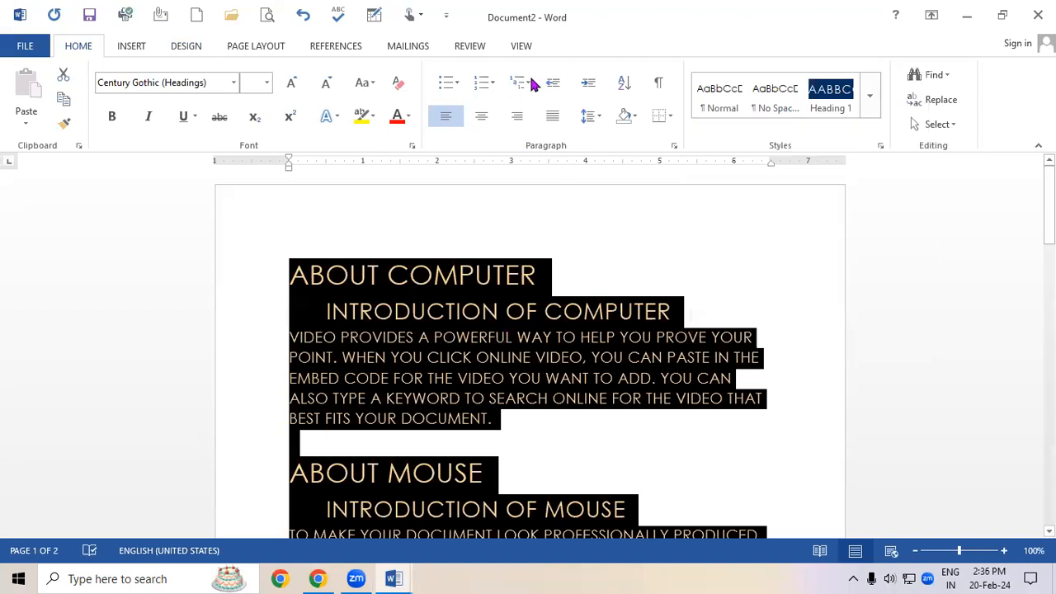
left_click(869, 95)
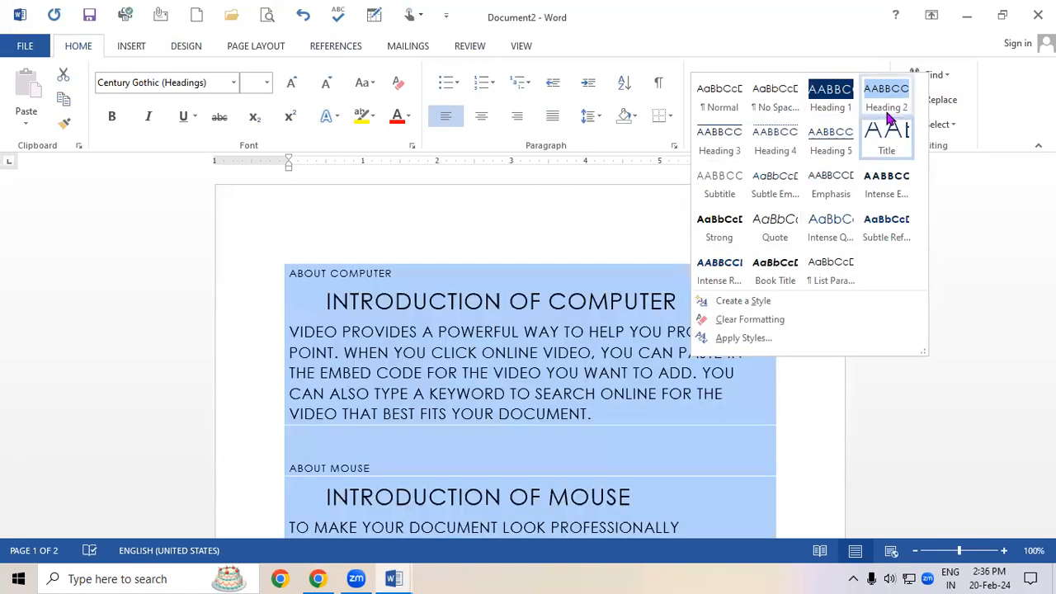
left_click(523, 323)
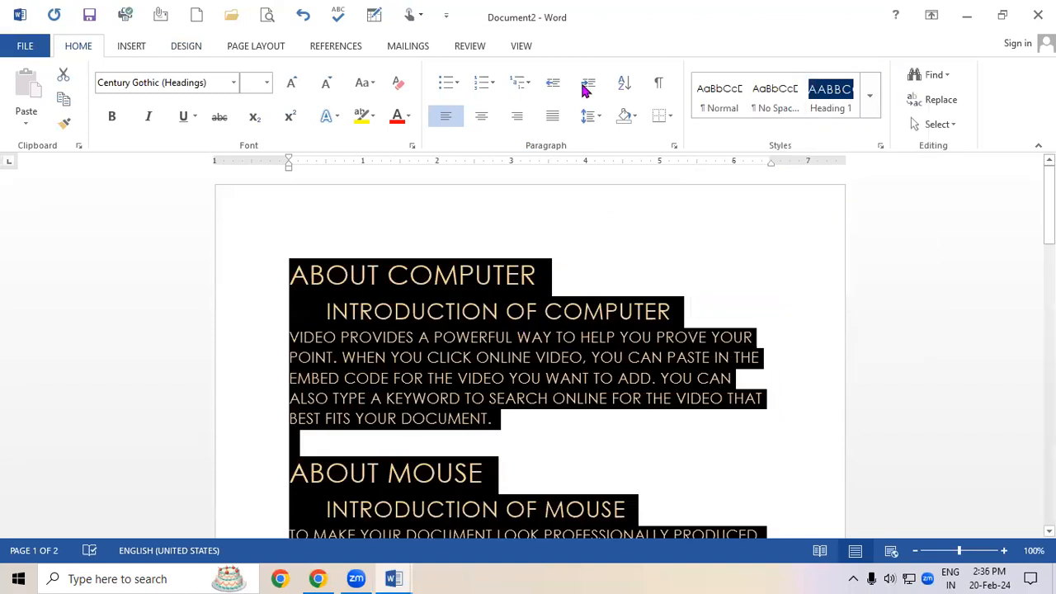
left_click(185, 46)
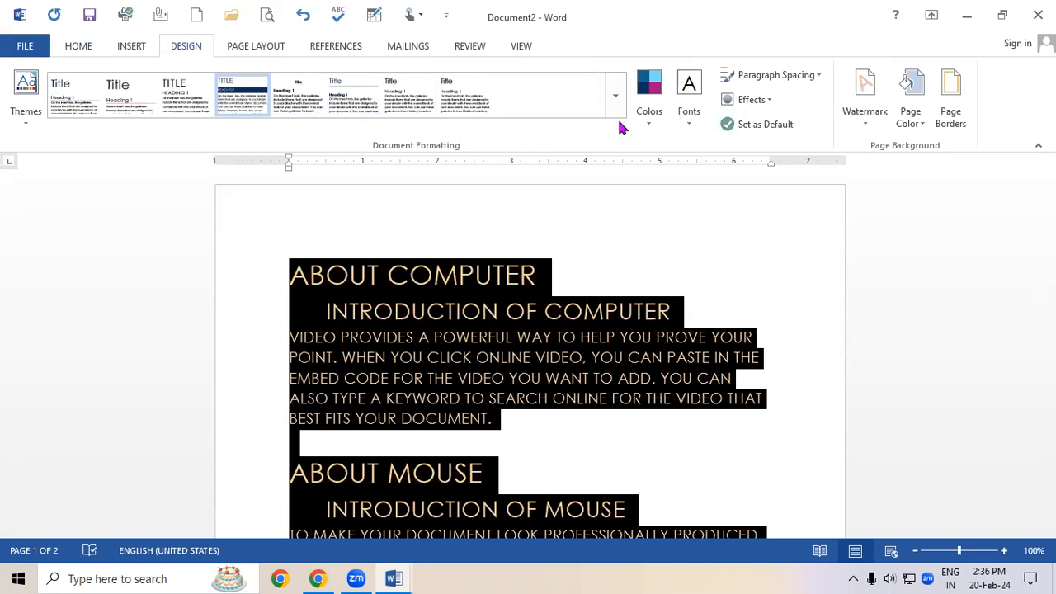
left_click(648, 94)
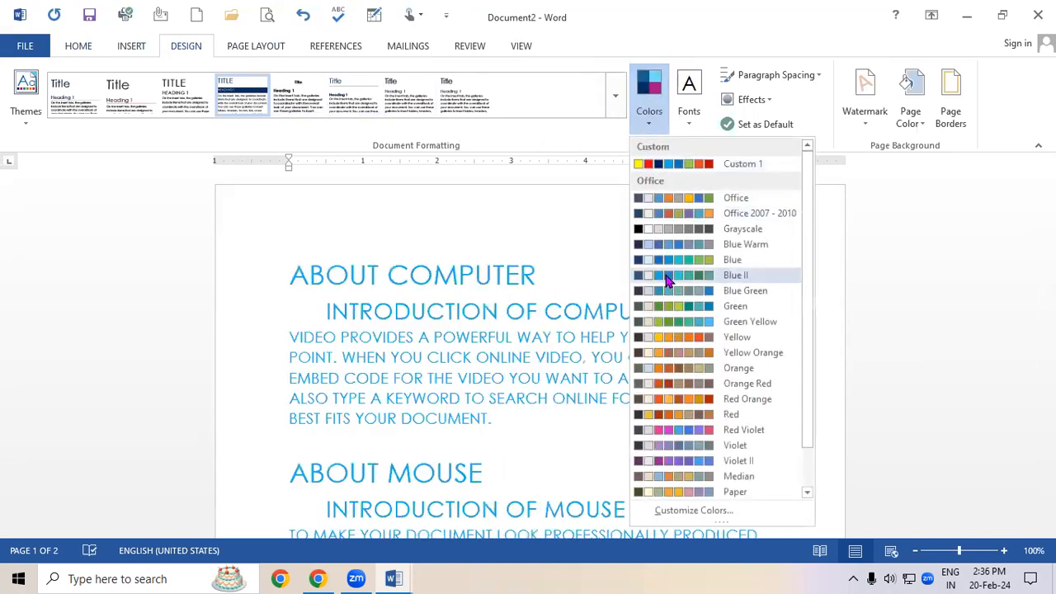
left_click(495, 318)
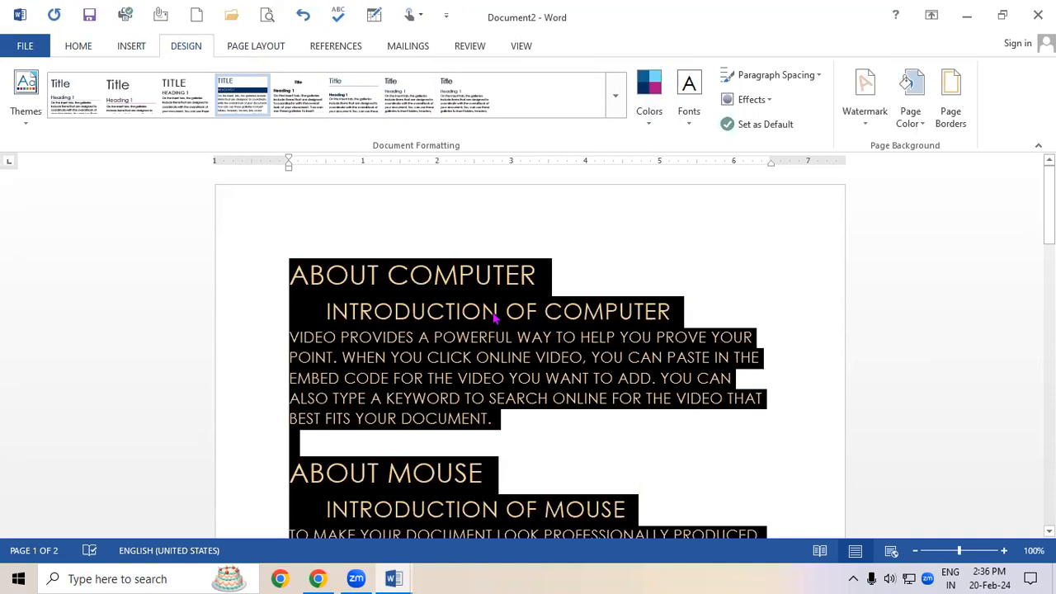
Change the theme fonts to the Arial Black font set and deselect the text.
left_click(700, 128)
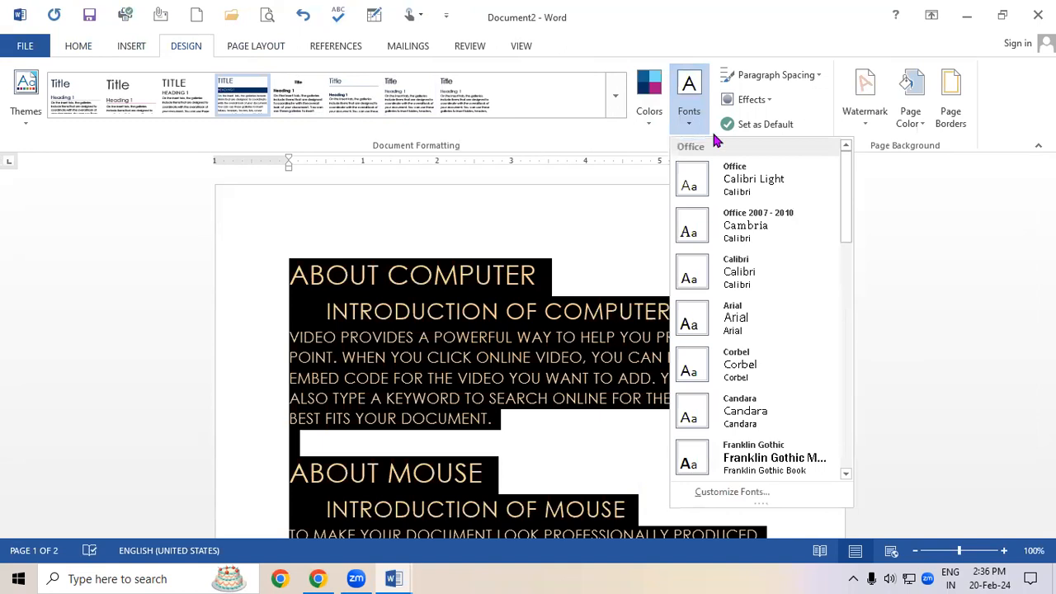
left_click_drag(845, 200, 858, 346)
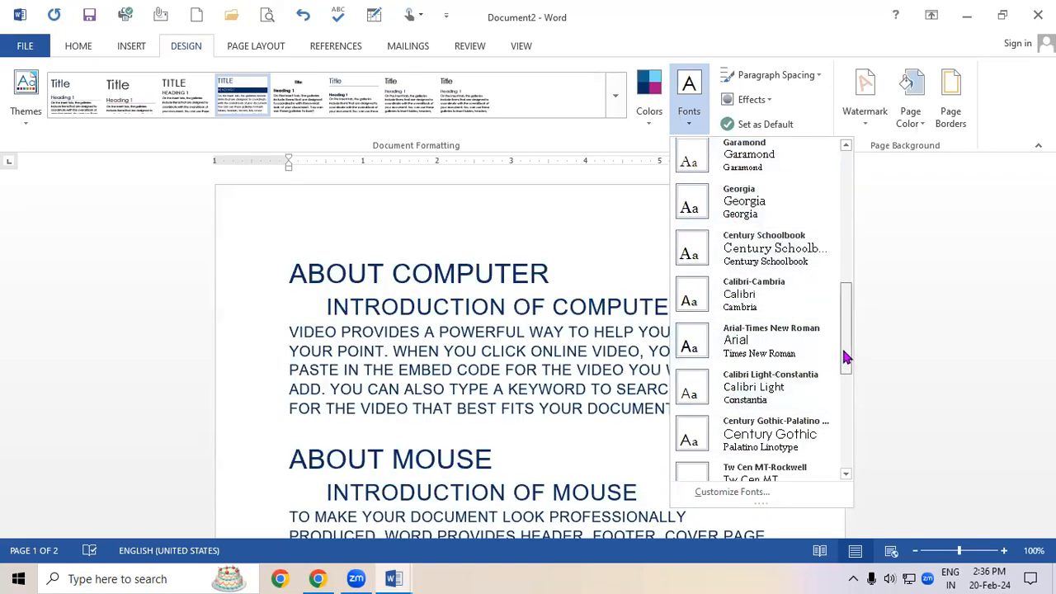
left_click_drag(844, 354, 851, 424)
left_click(774, 406)
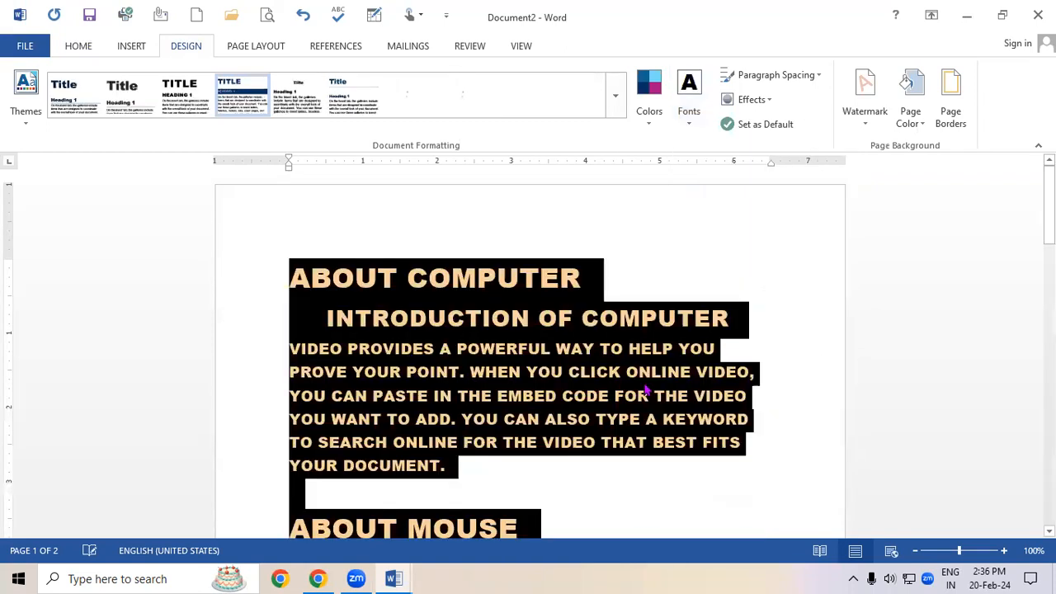
left_click(678, 395)
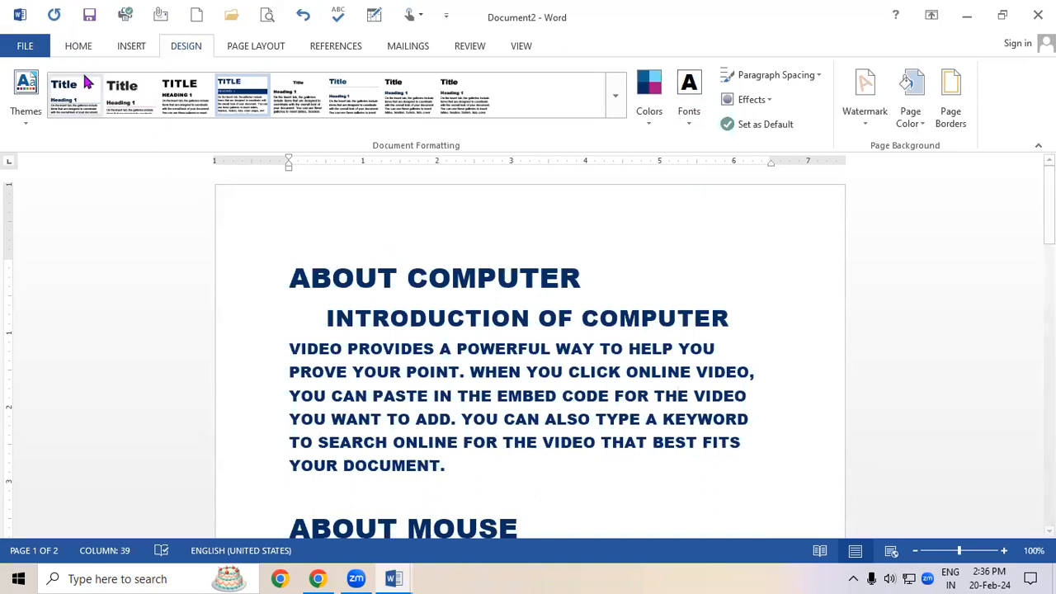
Search the document for the word YOU in the Navigation pane, then close the pane.
left_click(79, 47)
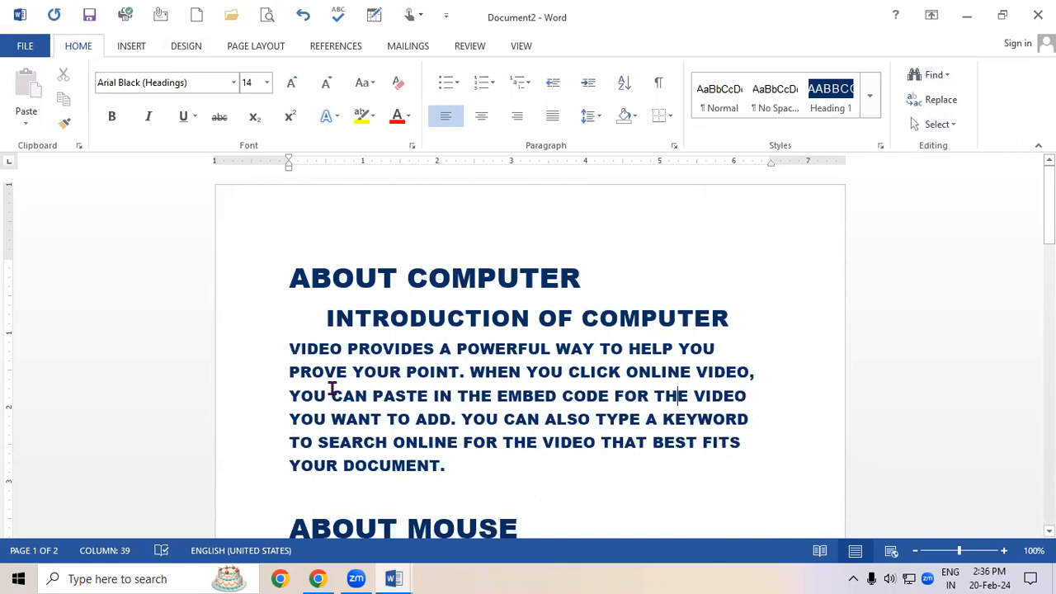
key("ctrl+f")
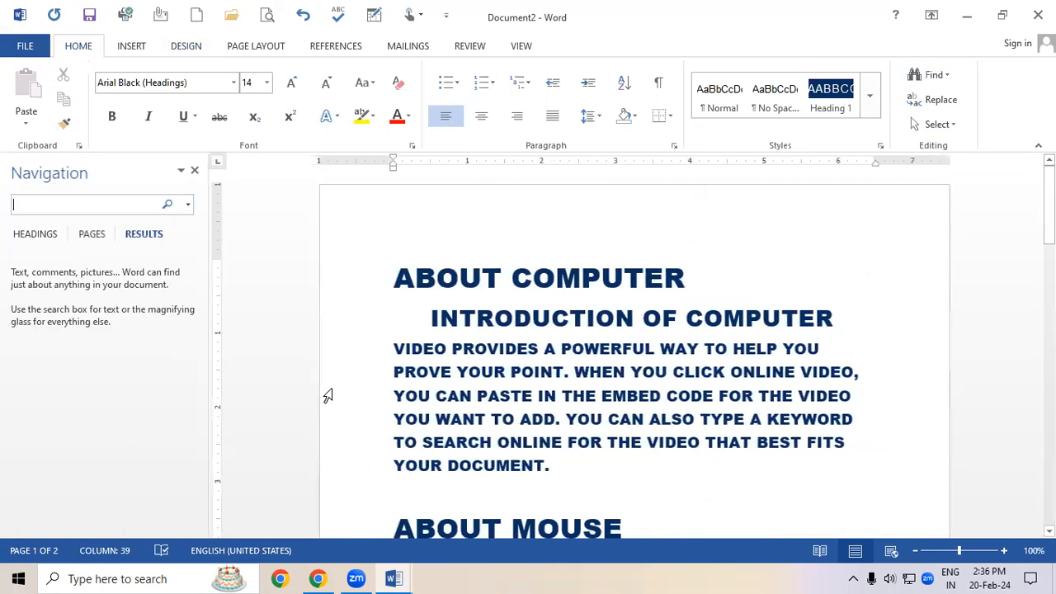
type("YOU")
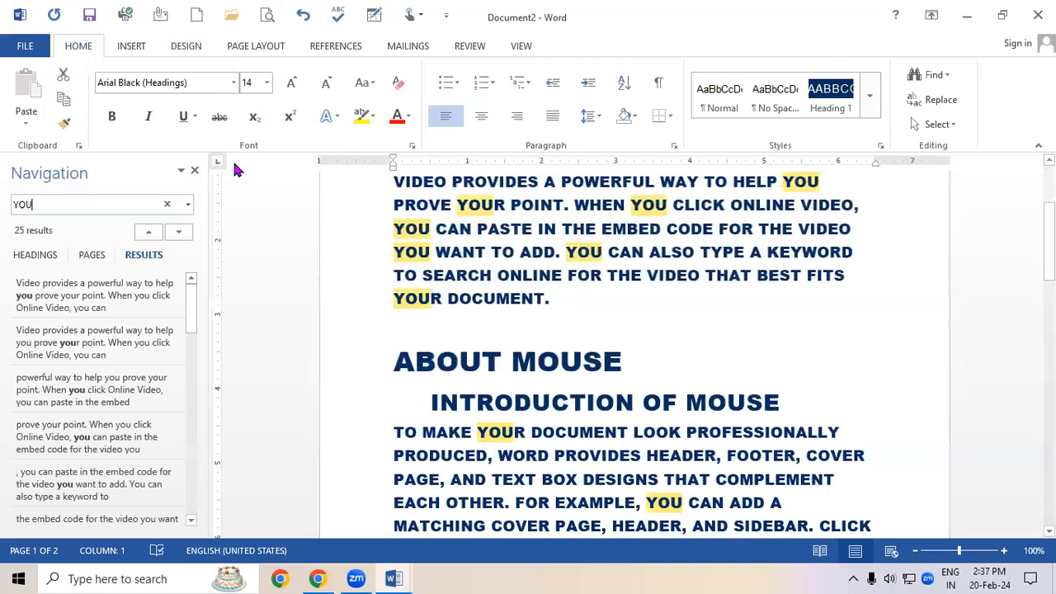
left_click(194, 170)
scroll(495, 388, "down", 2)
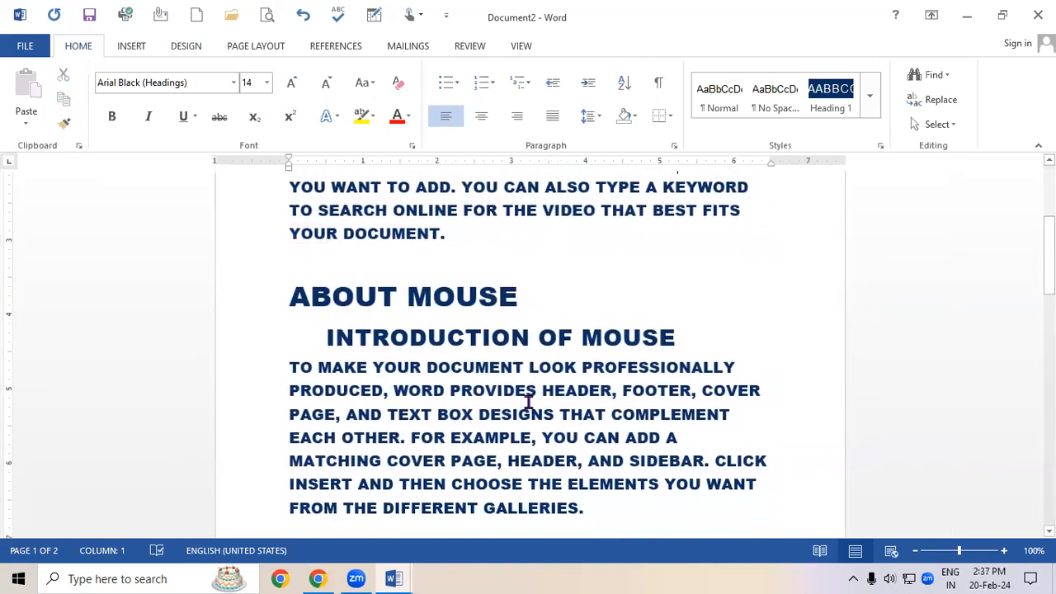
Search the document for DOCUMENT in the Navigation pane, then close the pane.
key("ctrl+f")
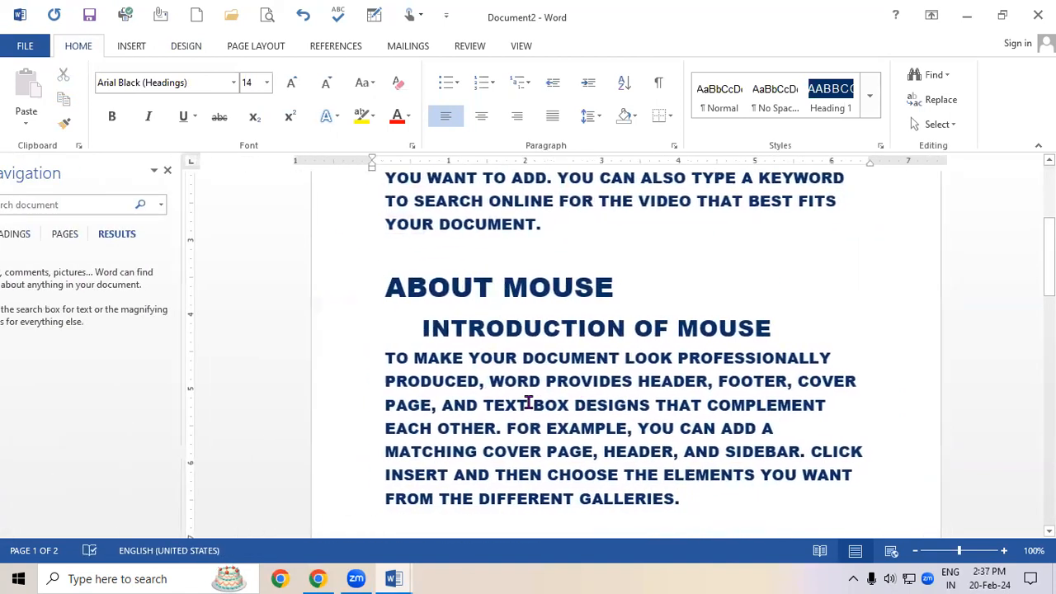
type("DOCUMENT")
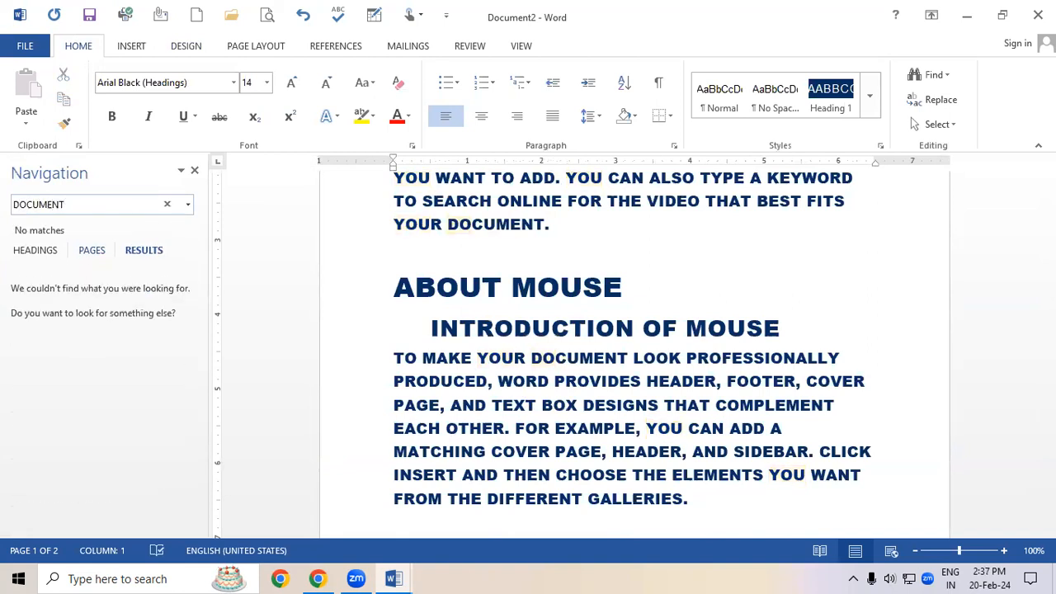
left_click_drag(1049, 249, 1048, 270)
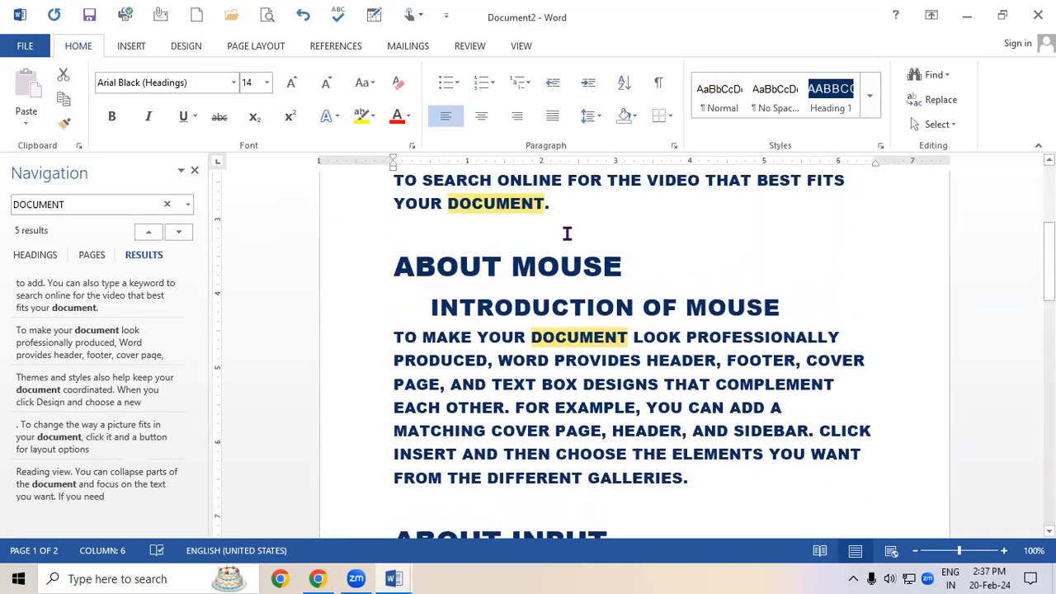
left_click(195, 170)
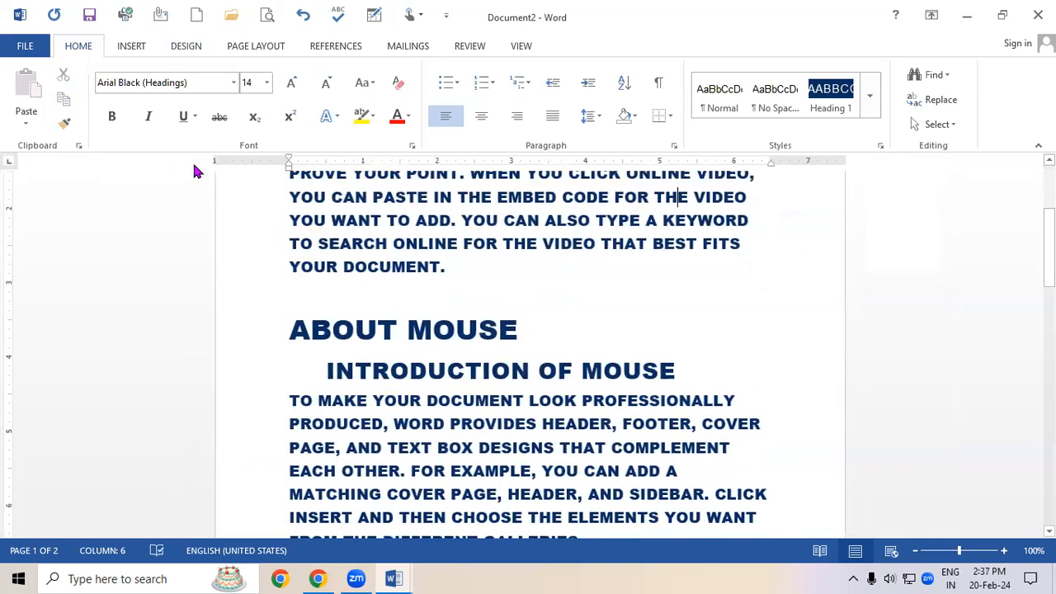
Place the cursor in the body text and open the Select options.
left_click(458, 421)
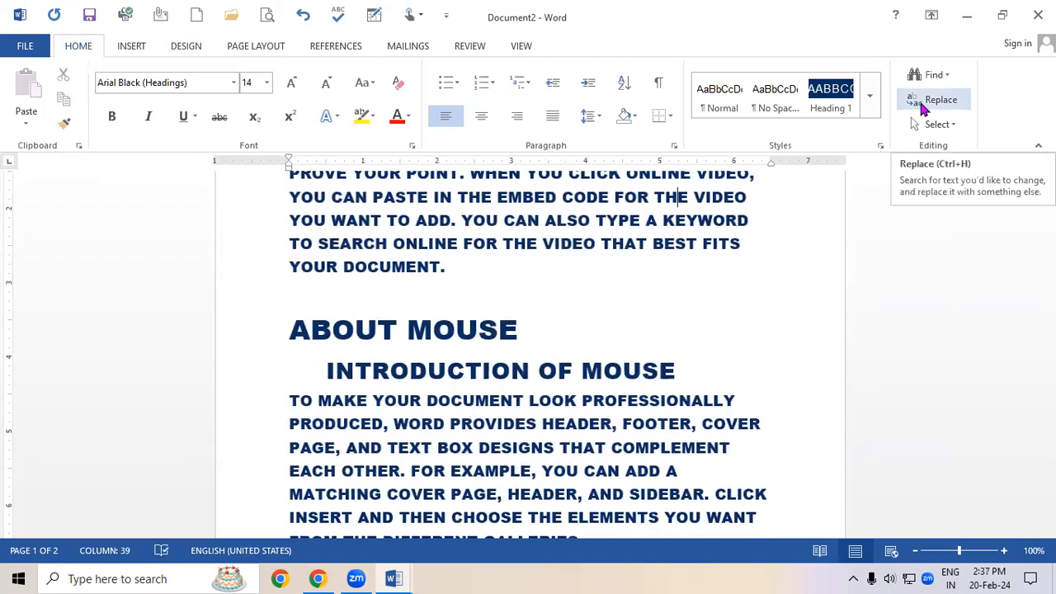
left_click(922, 131)
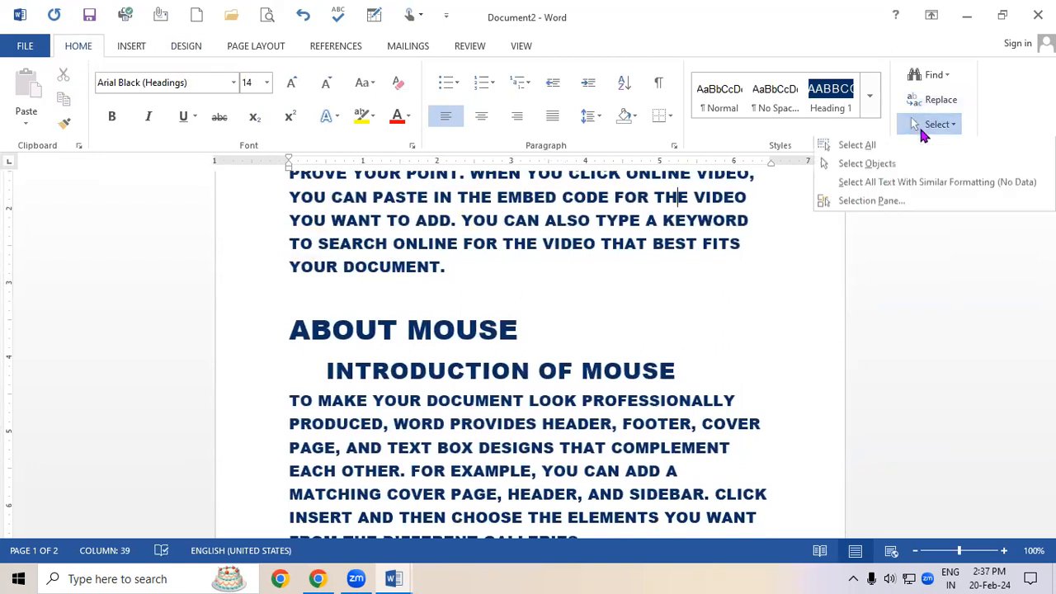
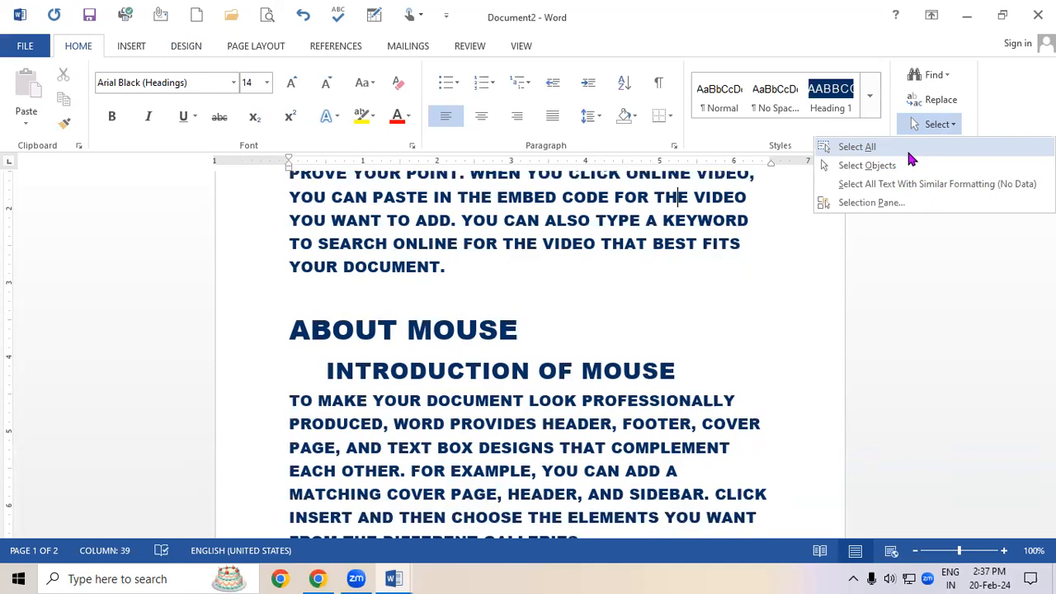
Close the Select options and deselect the text by placing the cursor after the ABOUT MOUSE heading.
left_click(943, 128)
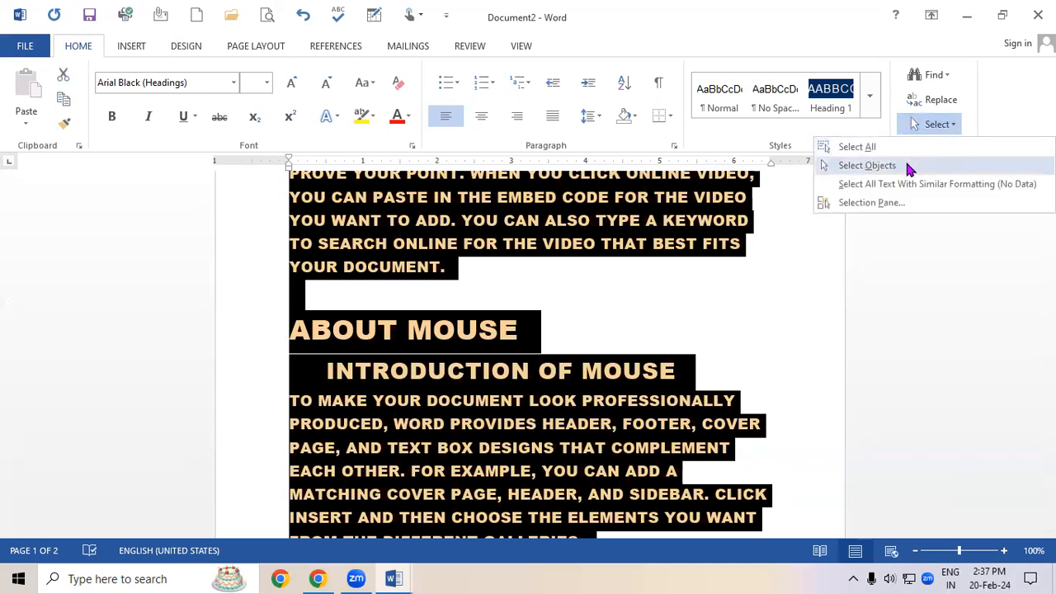
left_click(641, 265)
left_click(667, 328)
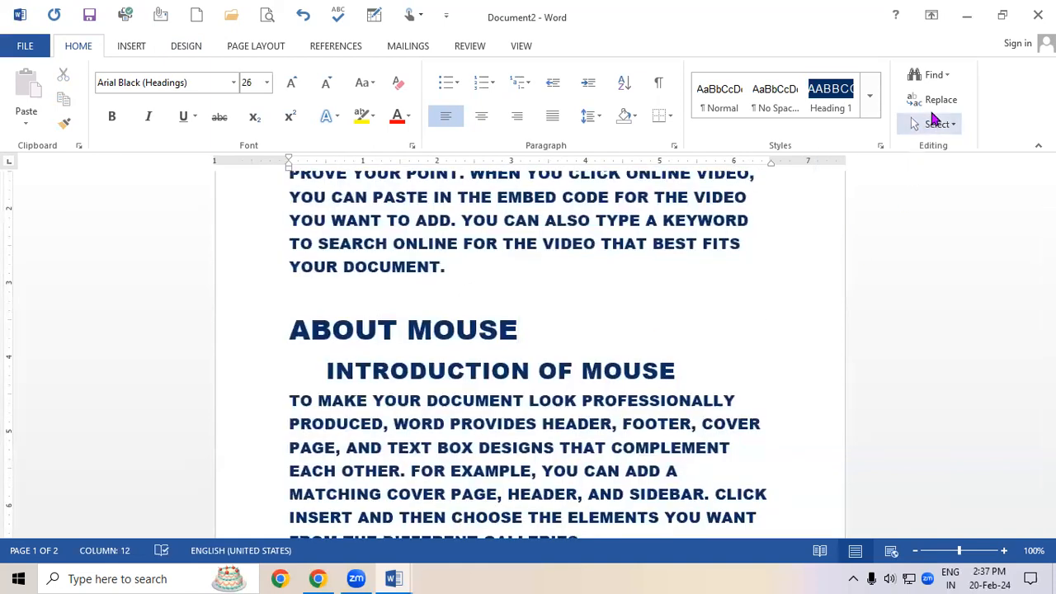
Try dragging object selection boxes over the headings and body text in Select Objects mode.
left_click(935, 122)
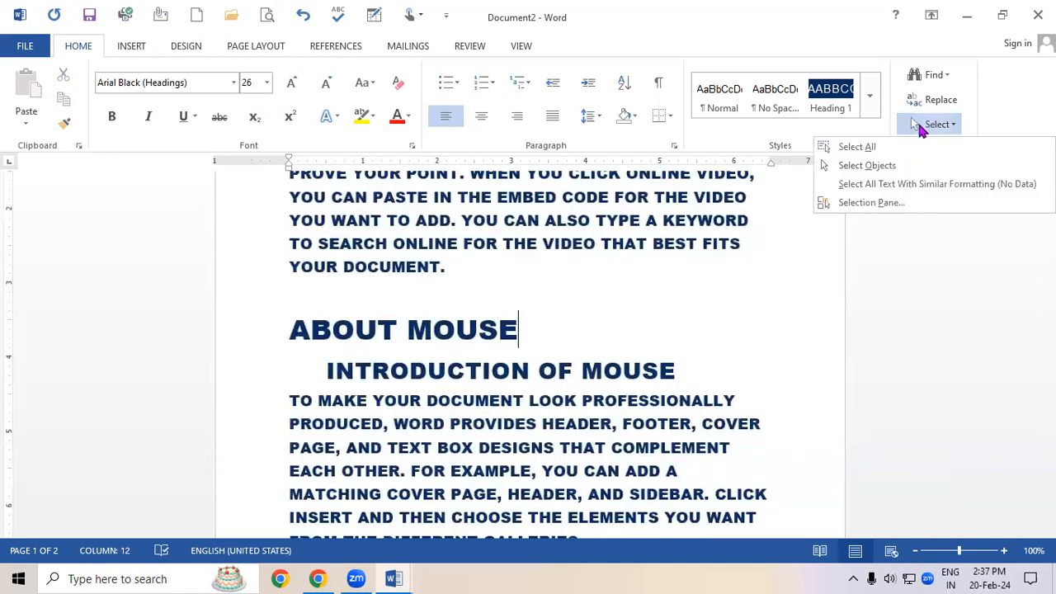
left_click(888, 168)
left_click_drag(295, 355, 697, 399)
left_click_drag(277, 415, 743, 488)
left_click_drag(267, 208, 785, 299)
left_click_drag(256, 302, 576, 349)
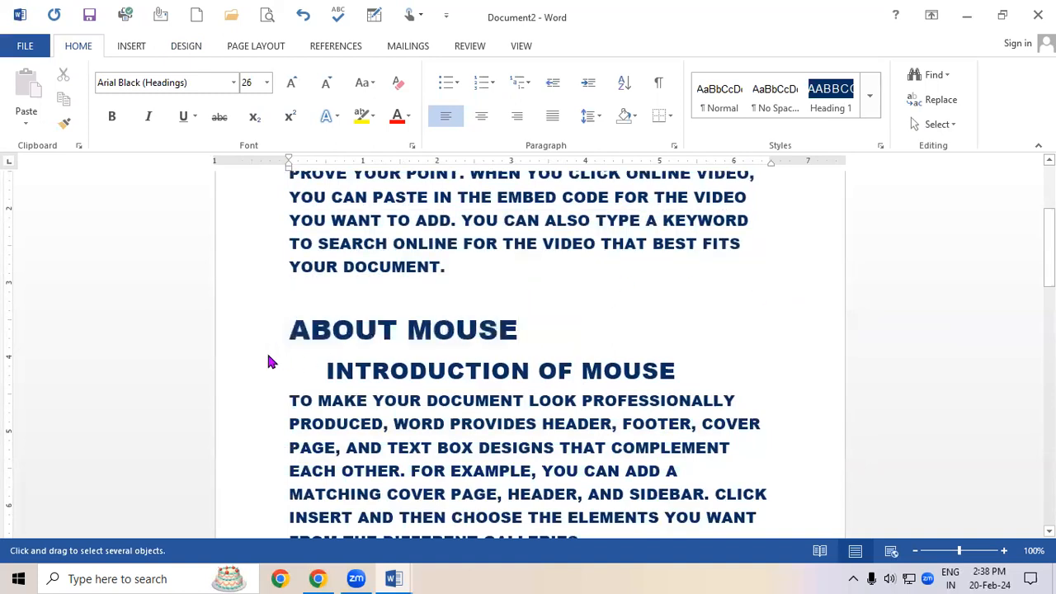
left_click_drag(316, 351, 722, 388)
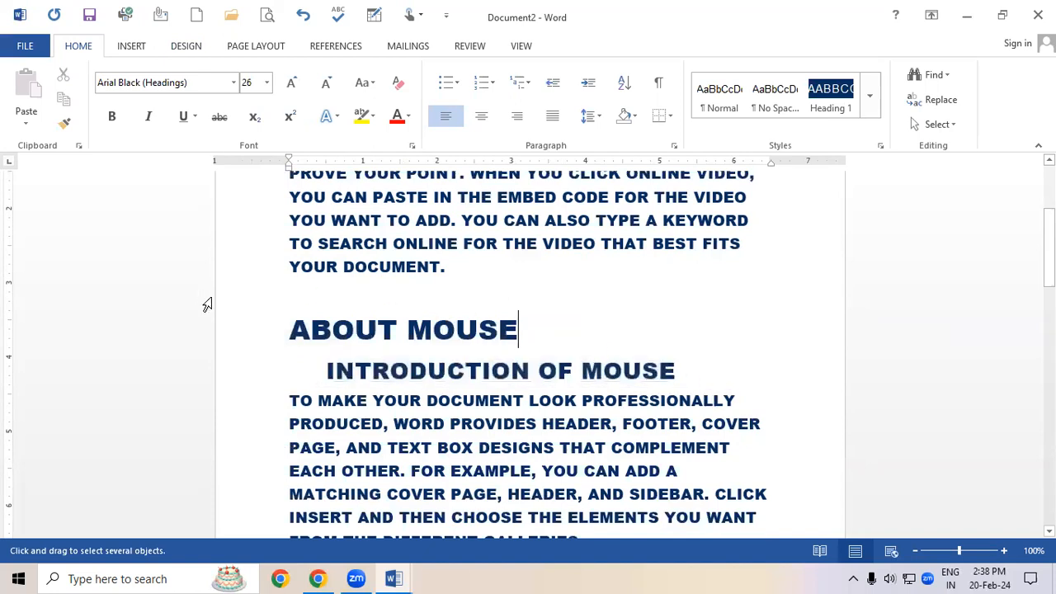
left_click_drag(271, 296, 644, 372)
left_click(947, 126)
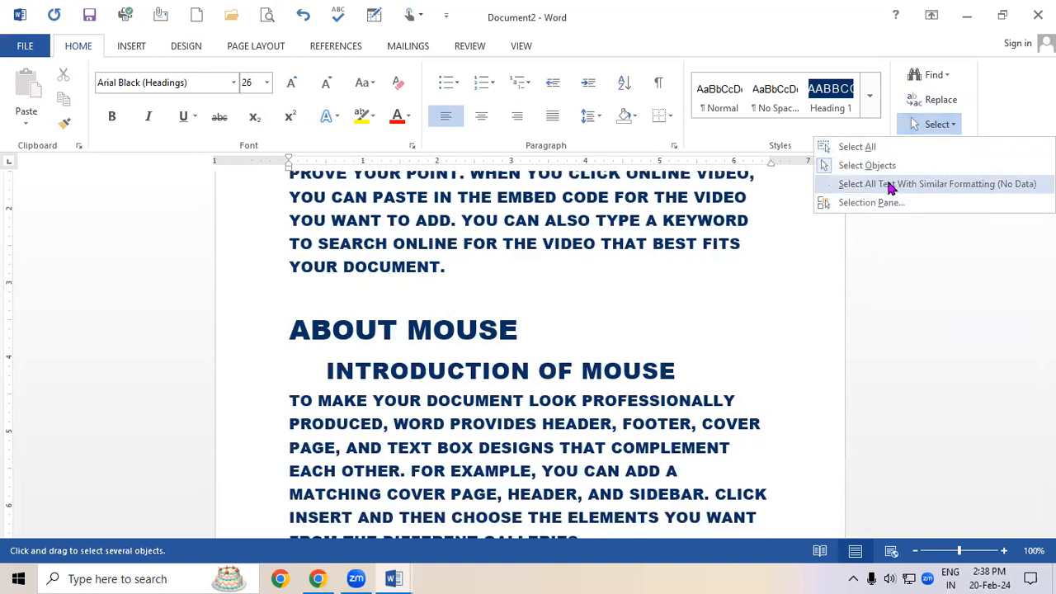
left_click(545, 412)
scroll(544, 412, "up", 1)
scroll(578, 404, "down", 1)
left_click_drag(1049, 248, 1048, 209)
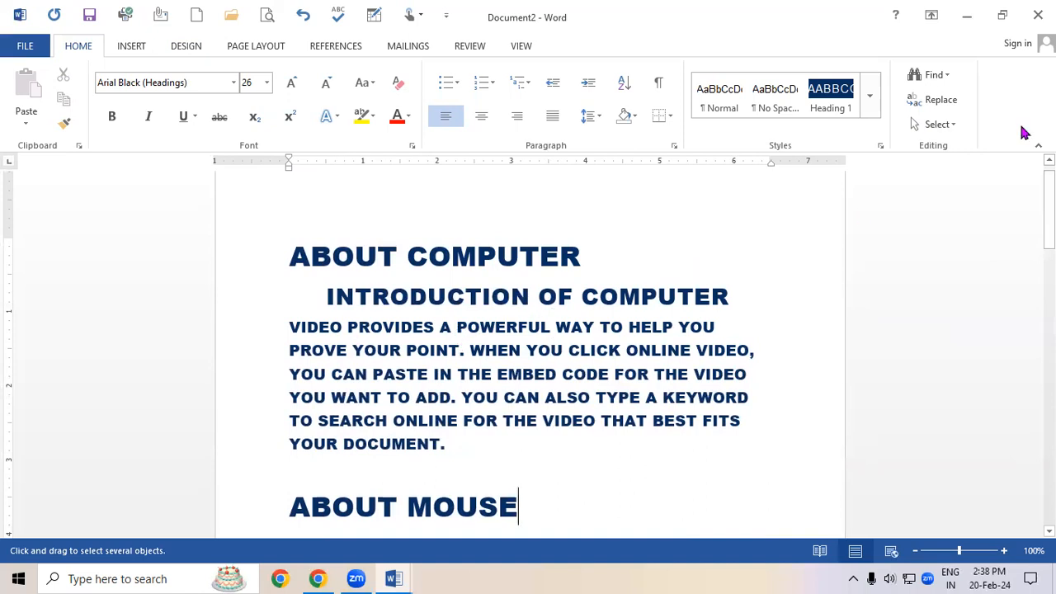
Select the word POWERFUL in the first paragraph and grow its font to 18 pt.
left_click(939, 124)
left_click(909, 151)
left_click(621, 297)
left_click_drag(456, 327, 551, 325)
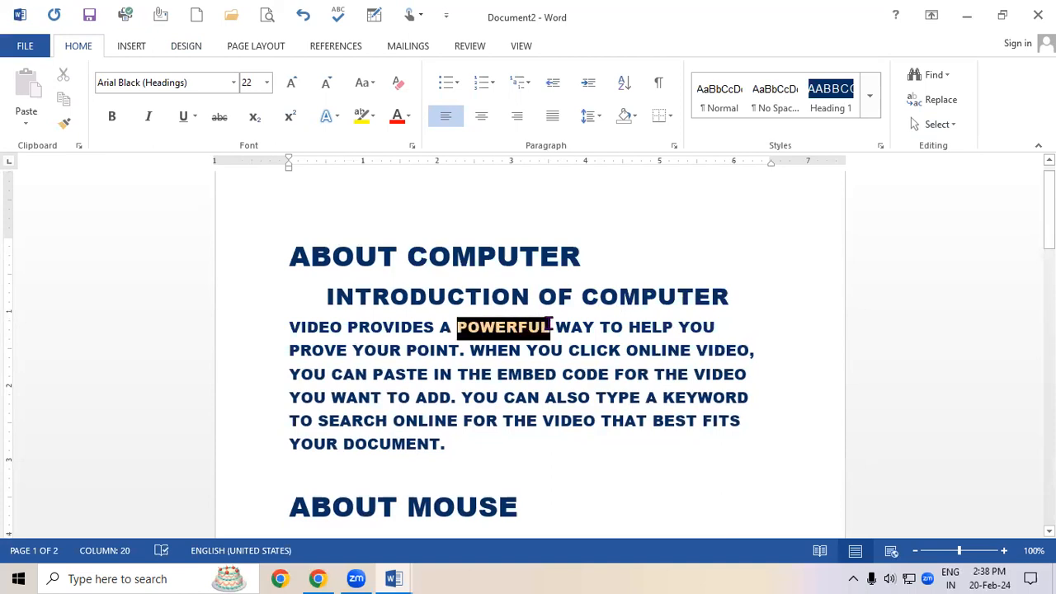
left_click(294, 83)
left_click(294, 83)
Colour POWERFUL red and deselect it.
left_click(397, 121)
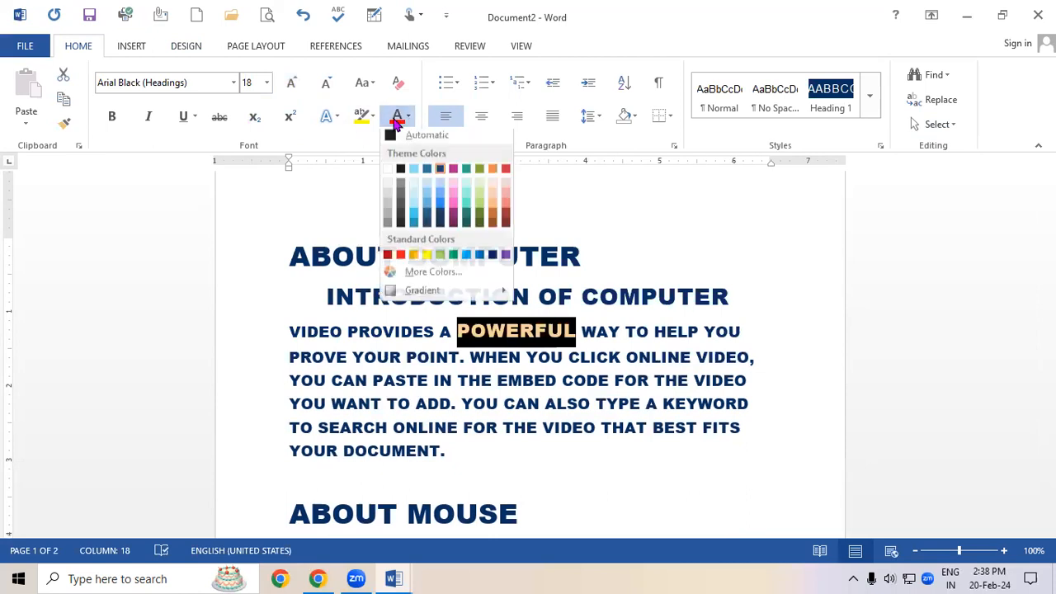
left_click(400, 254)
left_click(509, 387)
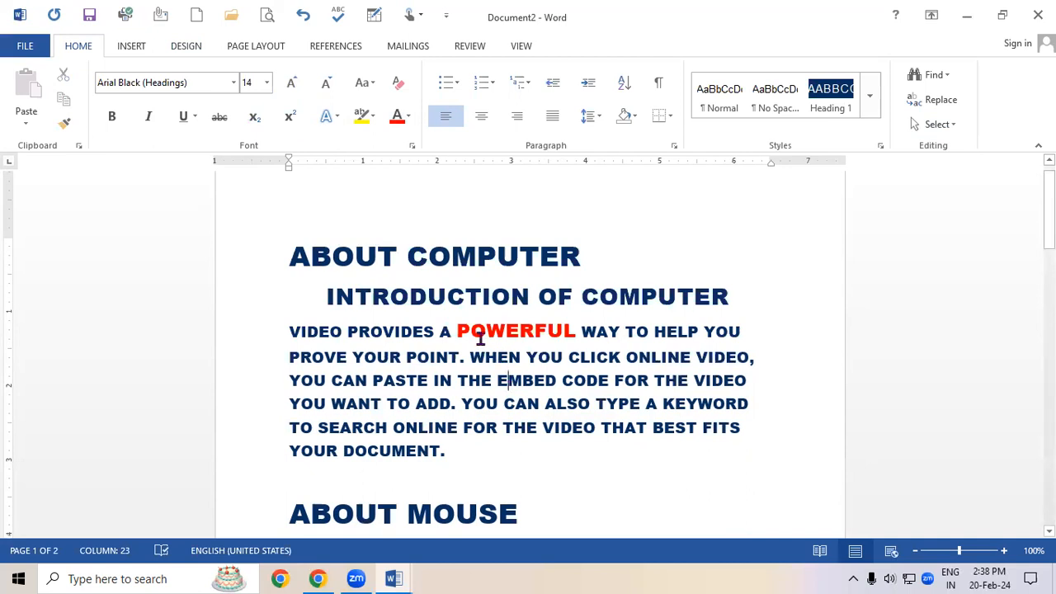
Copy the formatting of POWERFUL with Format Painter and apply it to the words HEADER and DIFFERENT.
left_click_drag(457, 332, 487, 332)
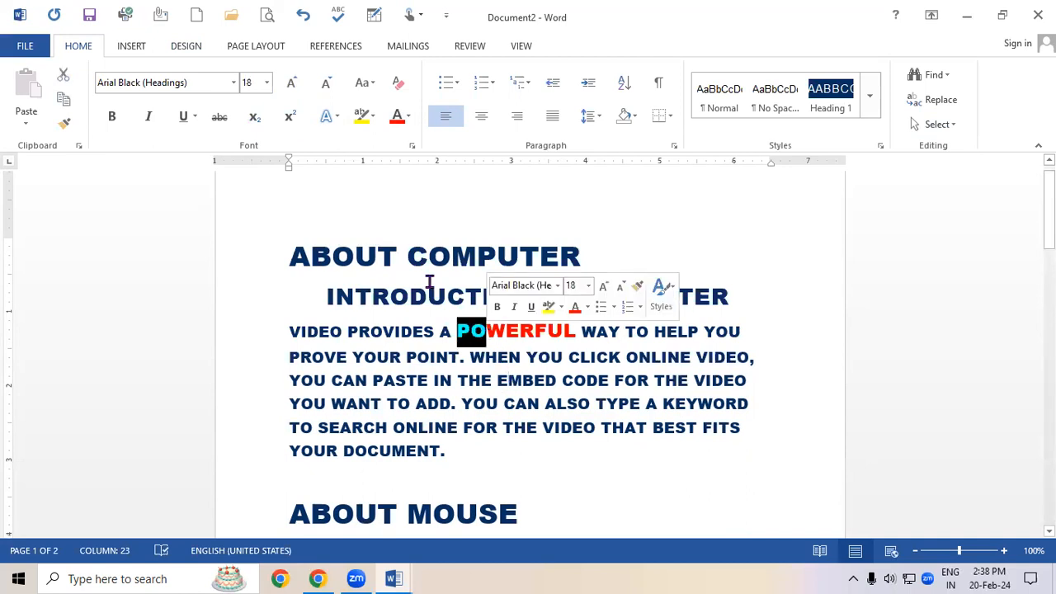
left_click(63, 129)
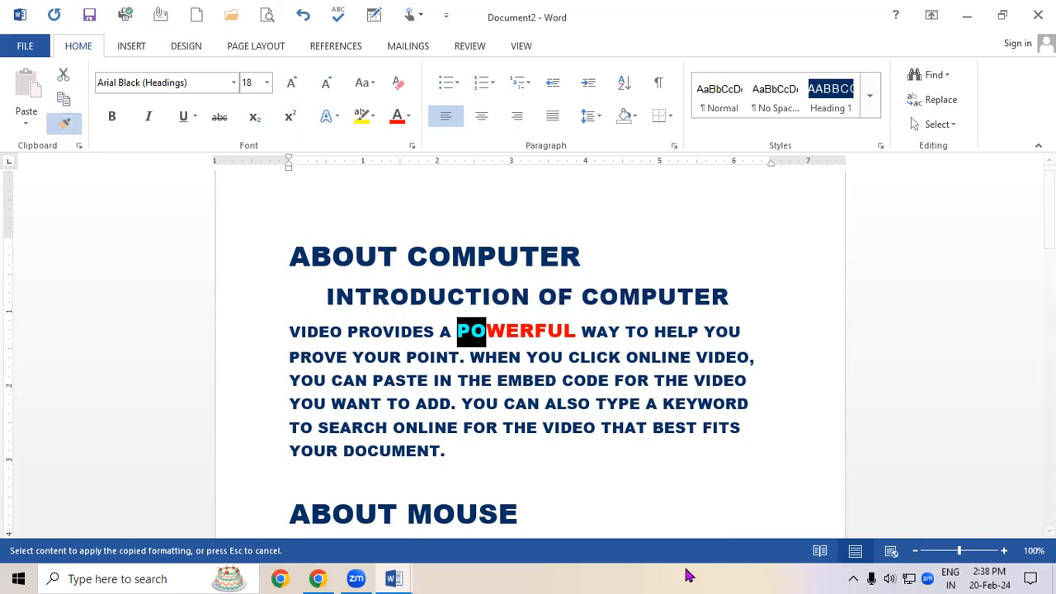
scroll(1027, 382, "down", 1)
left_click_drag(1049, 224, 1049, 277)
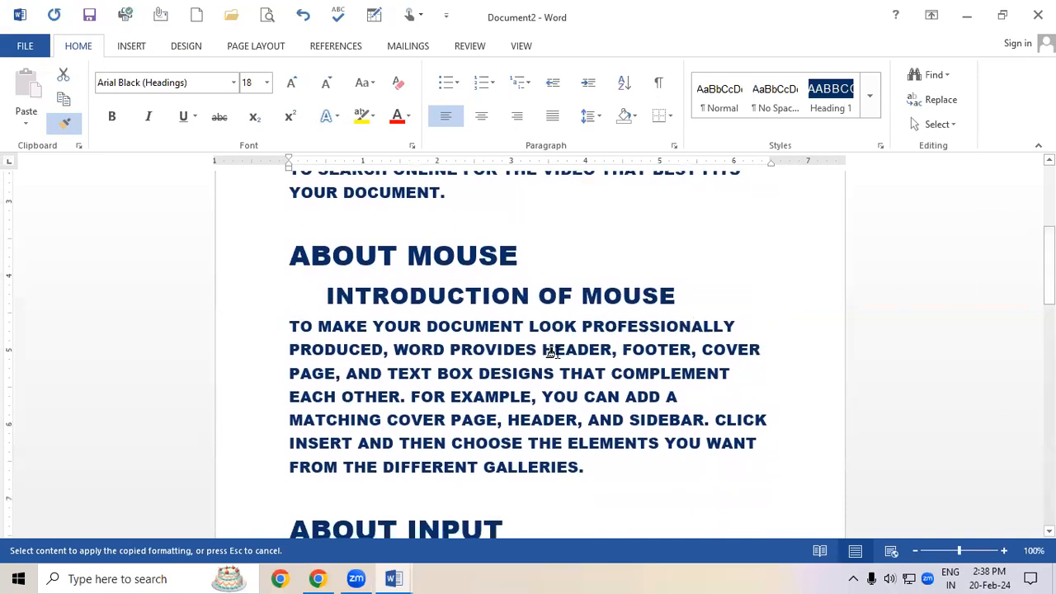
left_click_drag(537, 349, 612, 350)
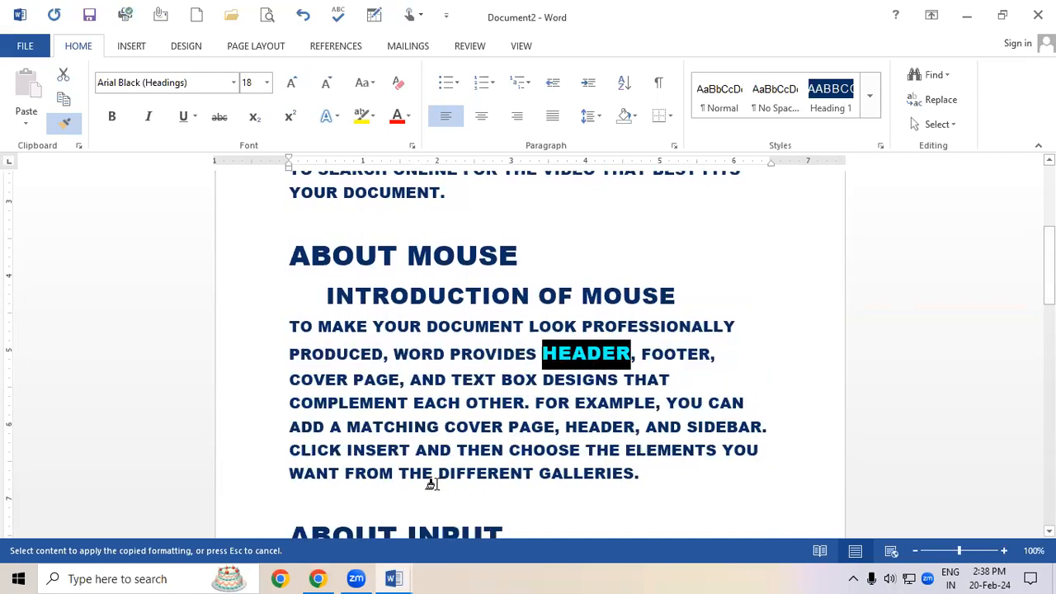
left_click_drag(437, 476, 532, 476)
Paint the same formatting onto the words STYLES, NEW, WITH and THAT, then turn off Format Painter.
left_click_drag(1048, 268, 1048, 395)
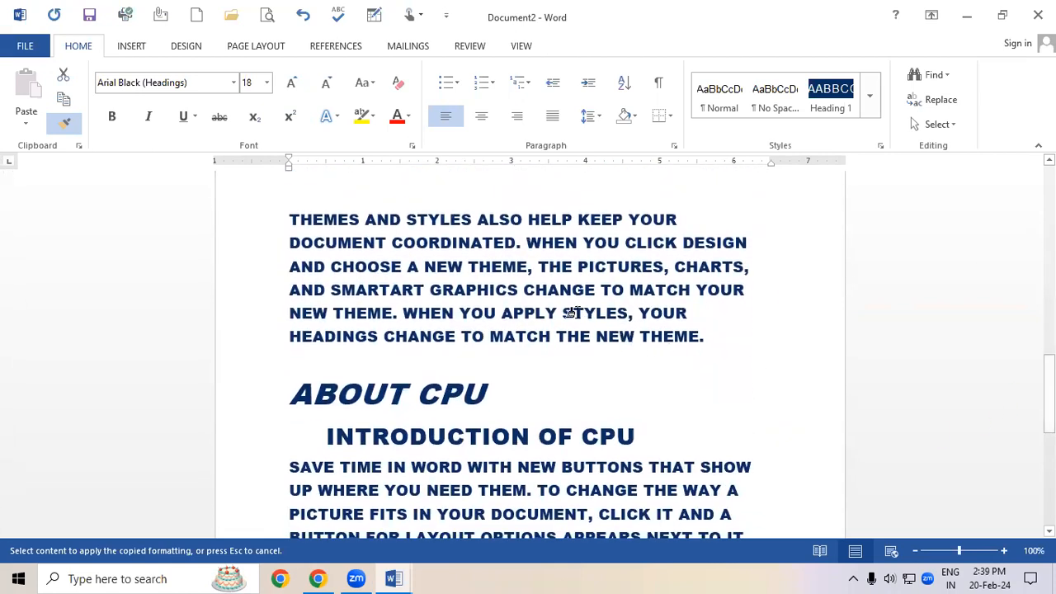
left_click_drag(561, 311, 632, 313)
left_click_drag(422, 266, 469, 266)
left_click_drag(465, 479, 500, 478)
left_click_drag(660, 481, 729, 484)
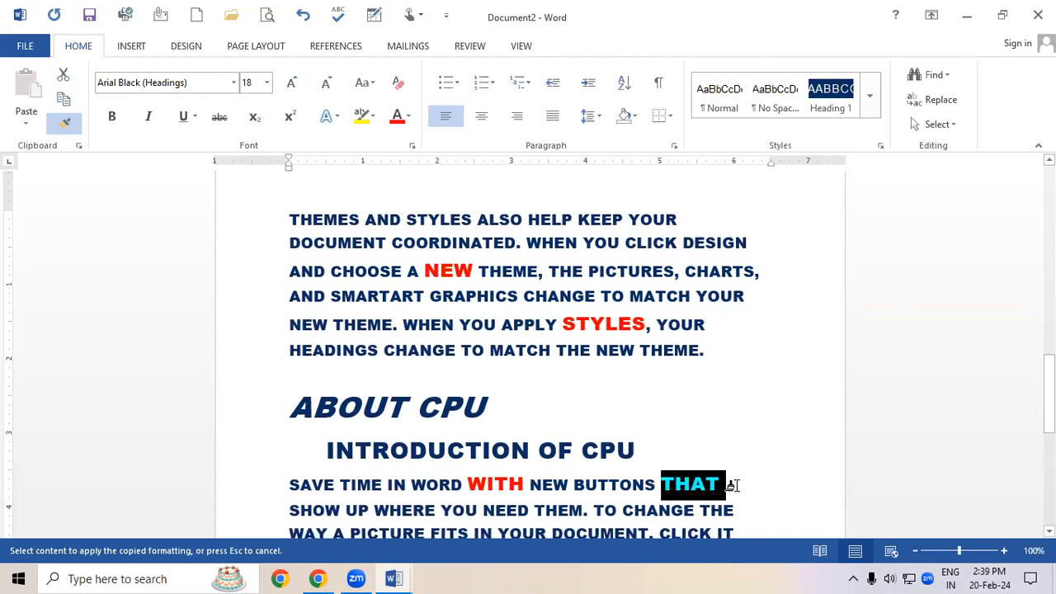
left_click(754, 419)
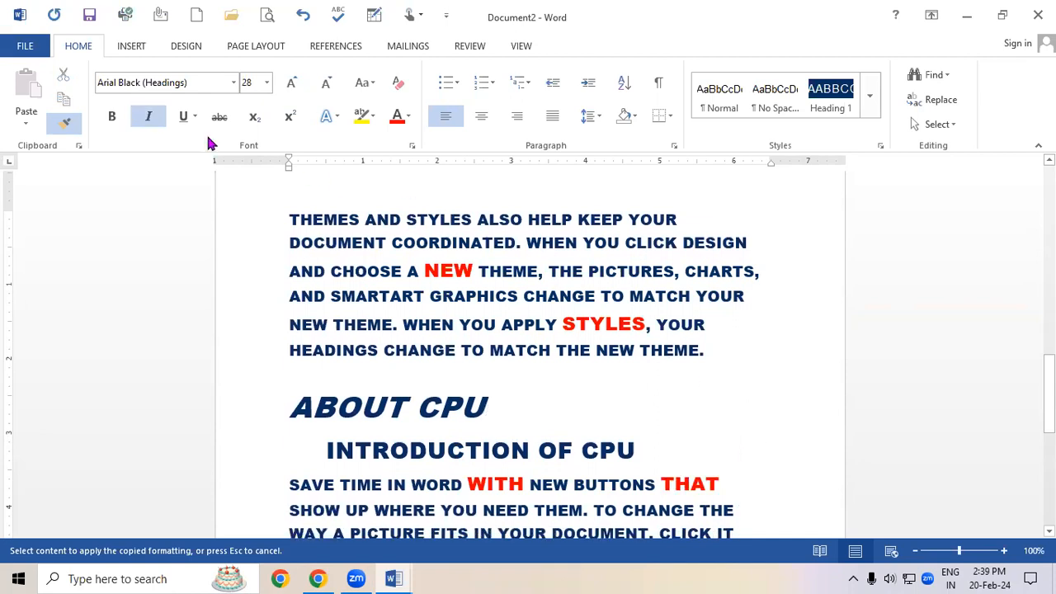
left_click(65, 124)
Select POWERFUL and select all text with similar formatting across the document.
scroll(578, 369, "up", 1)
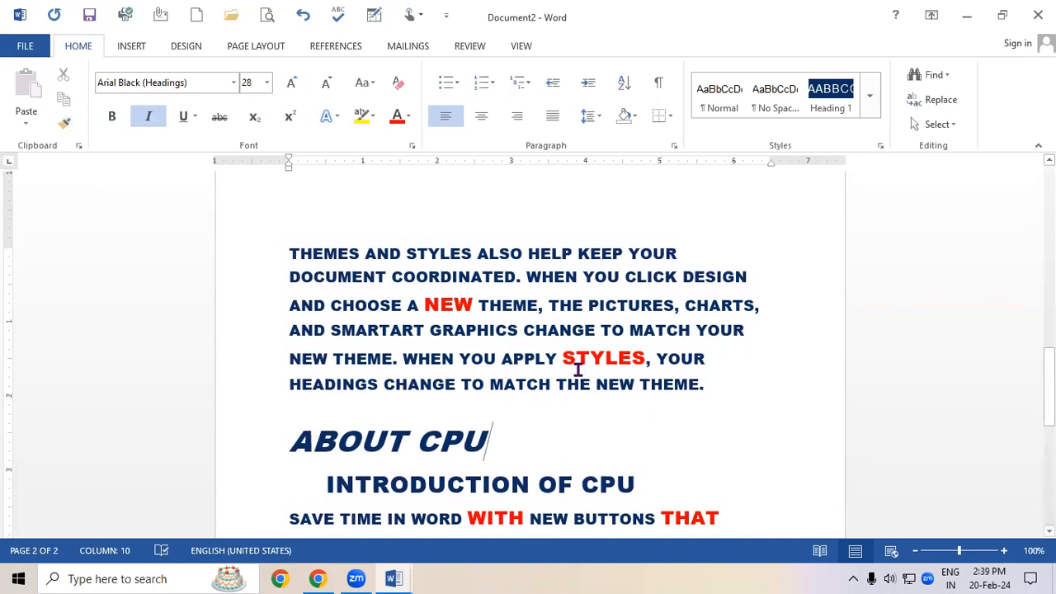
left_click_drag(1048, 388, 1048, 202)
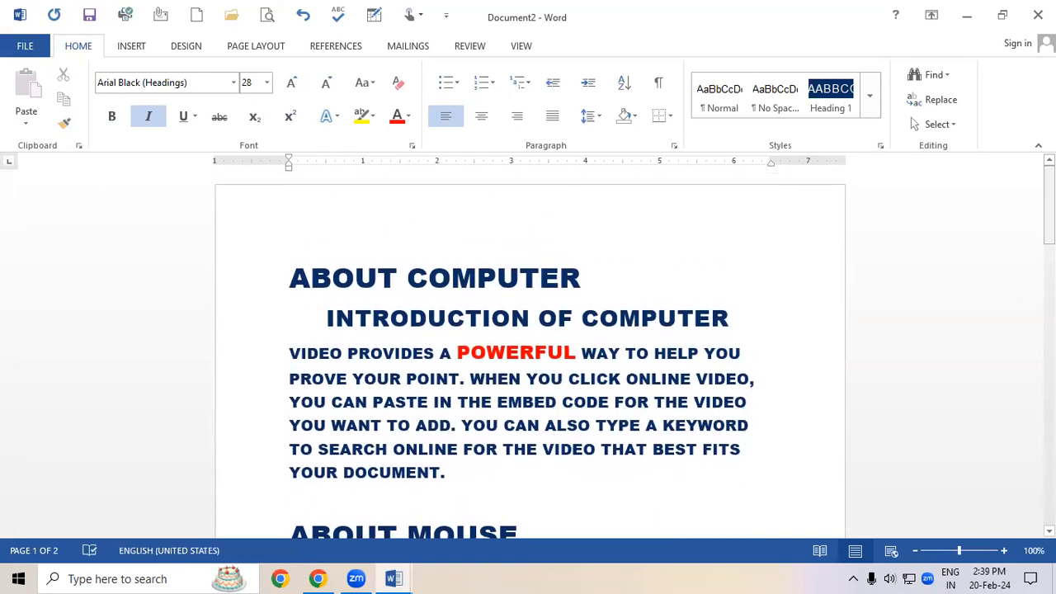
left_click_drag(456, 350, 576, 353)
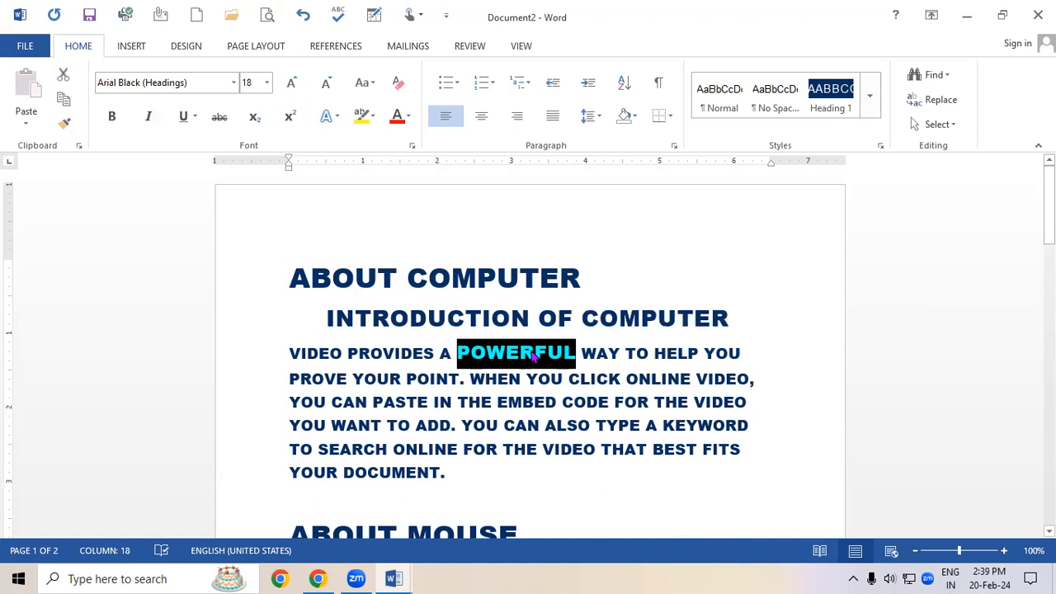
left_click(935, 124)
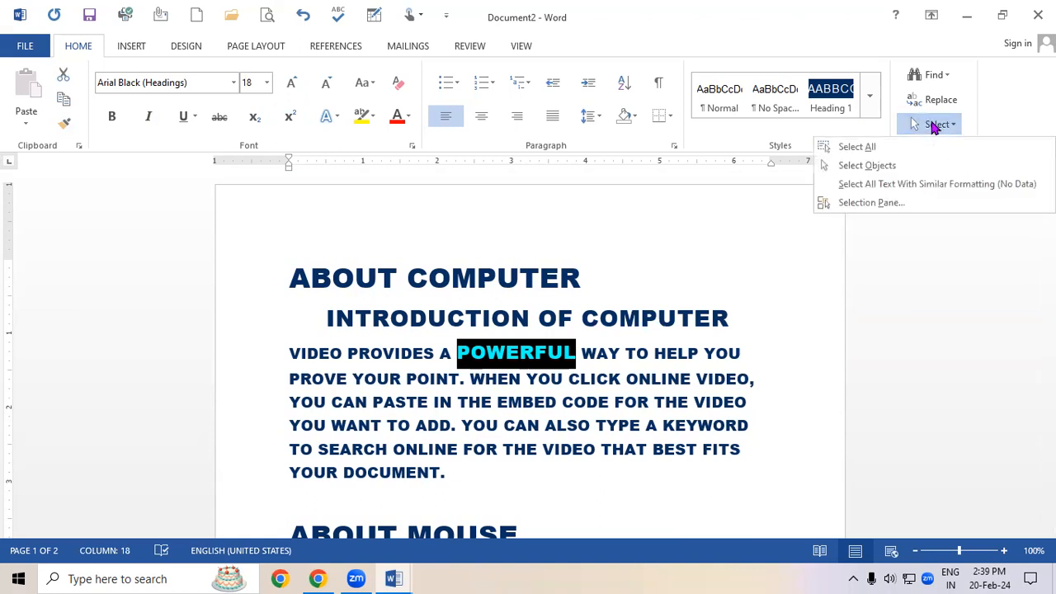
left_click(930, 185)
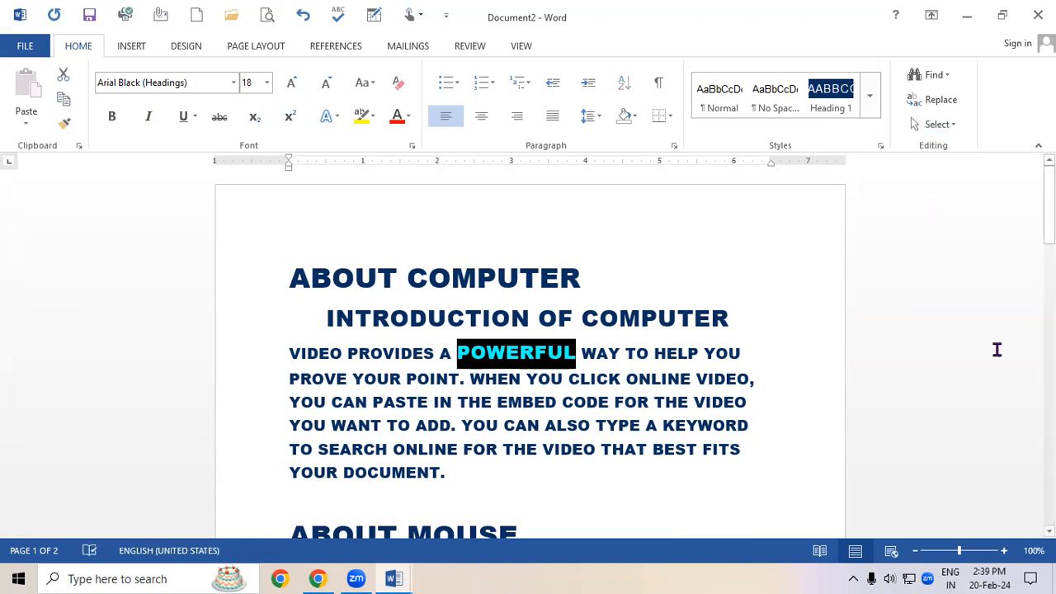
Scroll through the document to review the selected matching words, then deselect them.
scroll(528, 355, "down", 15)
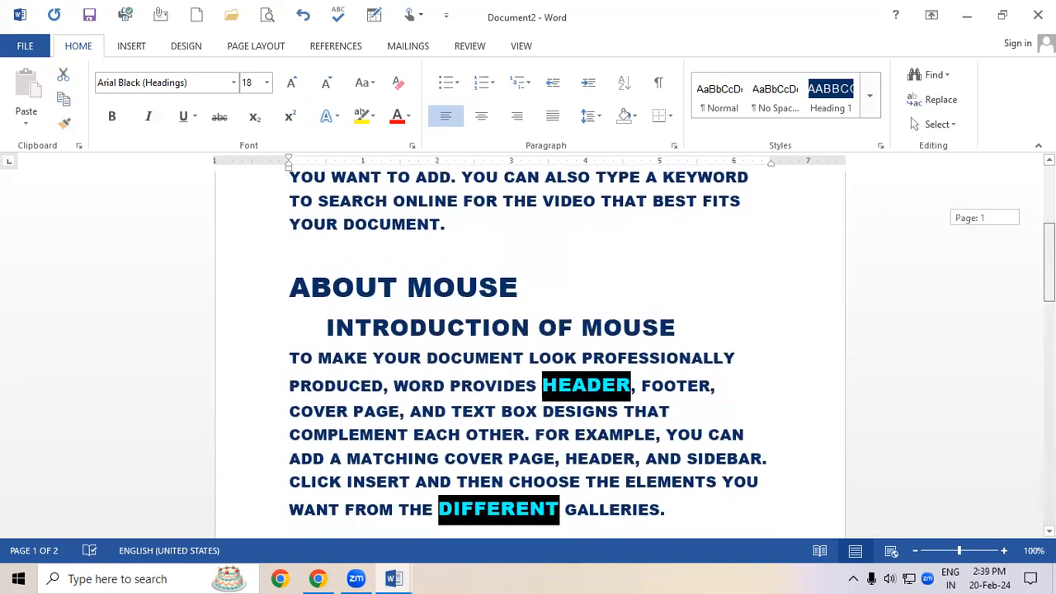
scroll(528, 355, "down", 10)
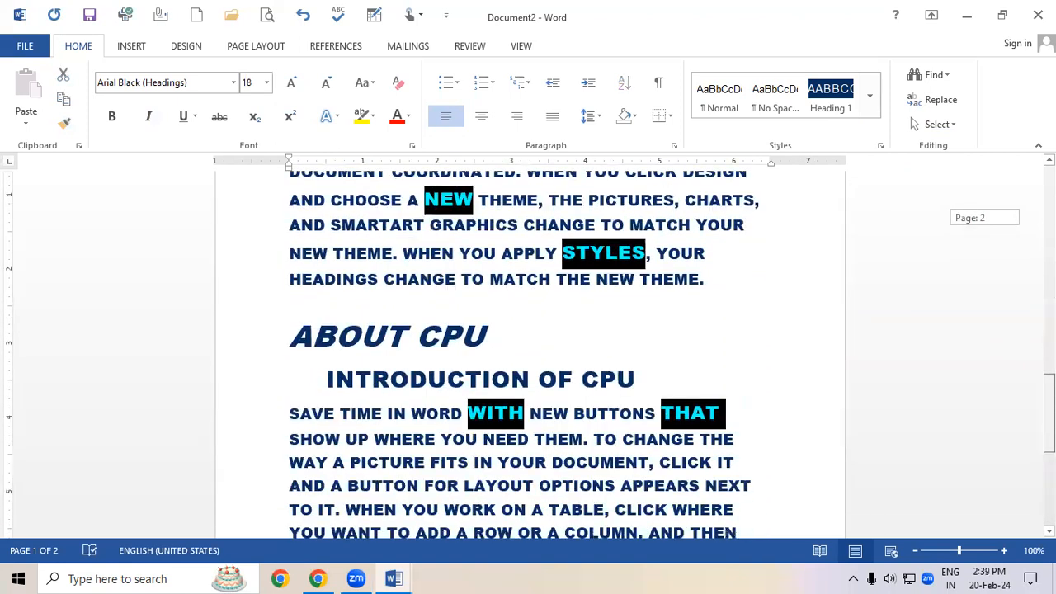
scroll(528, 354, "down", 2)
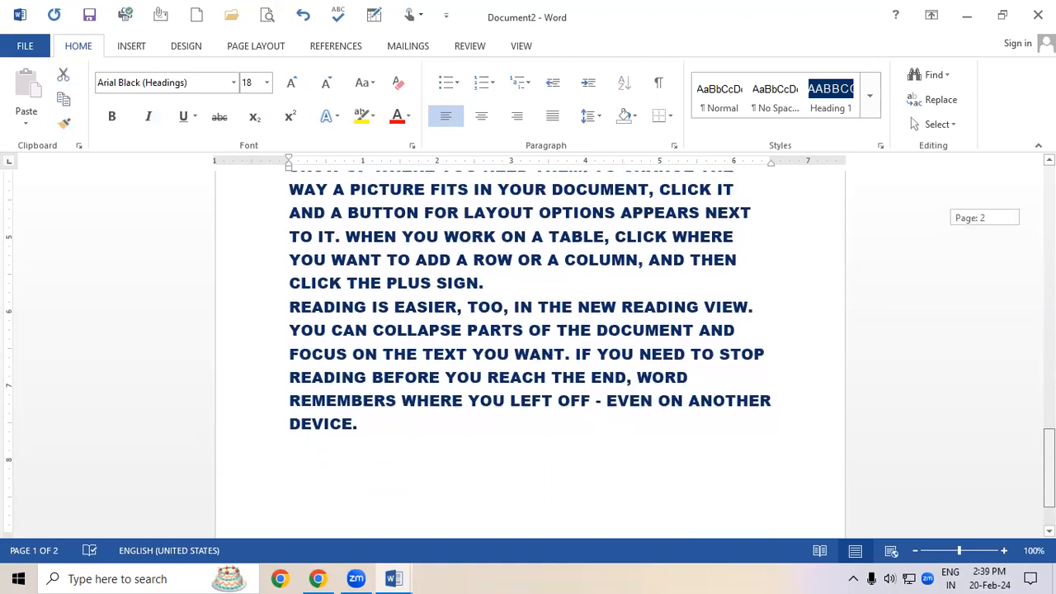
scroll(527, 354, "up", 6)
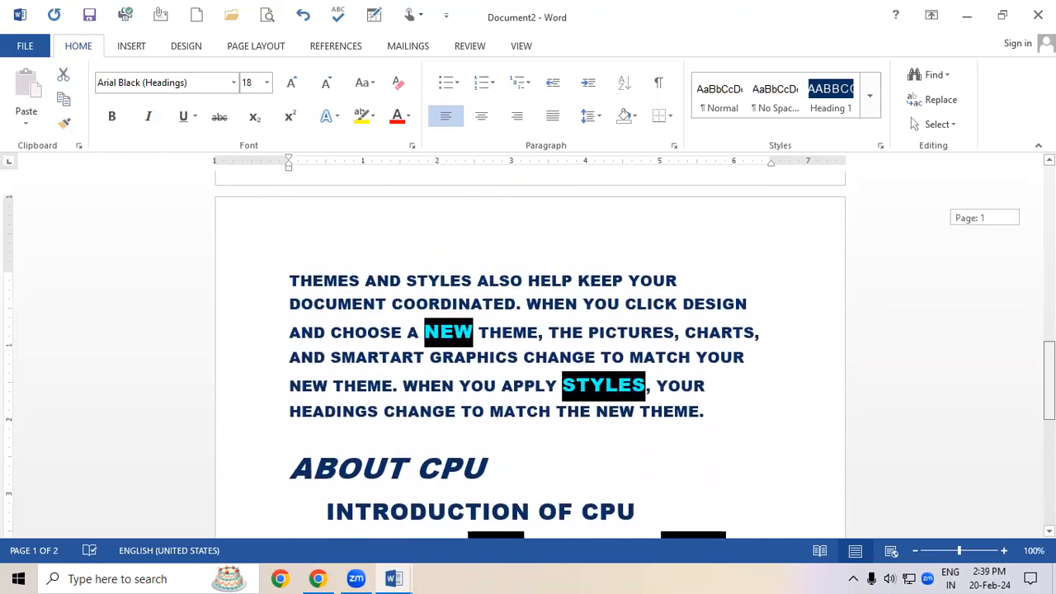
left_click(533, 360)
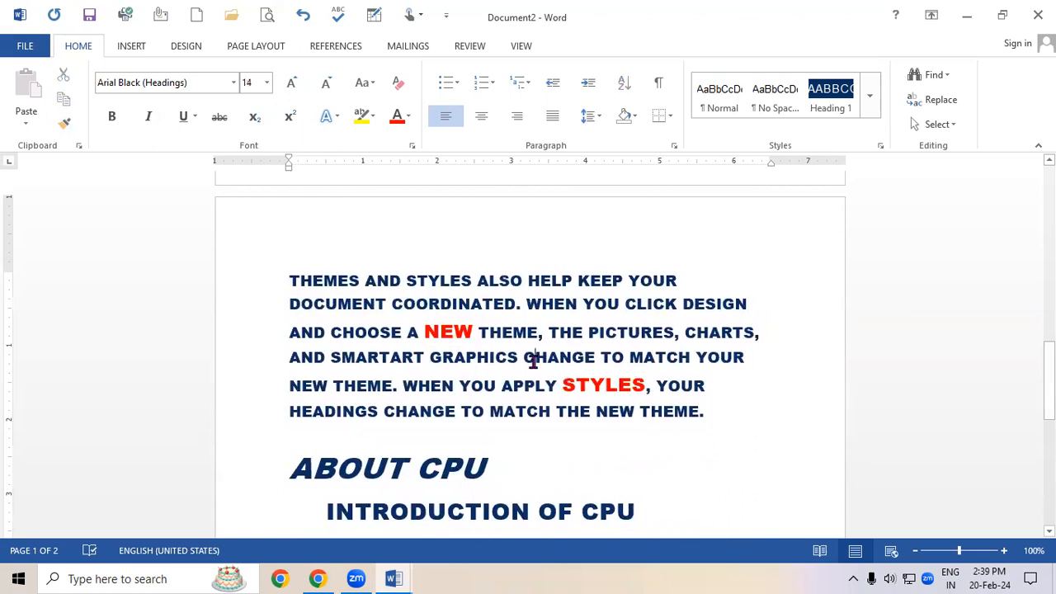
Select all text with formatting similar to the first body paragraph.
scroll(533, 361, "up", 5)
scroll(533, 361, "up", 6)
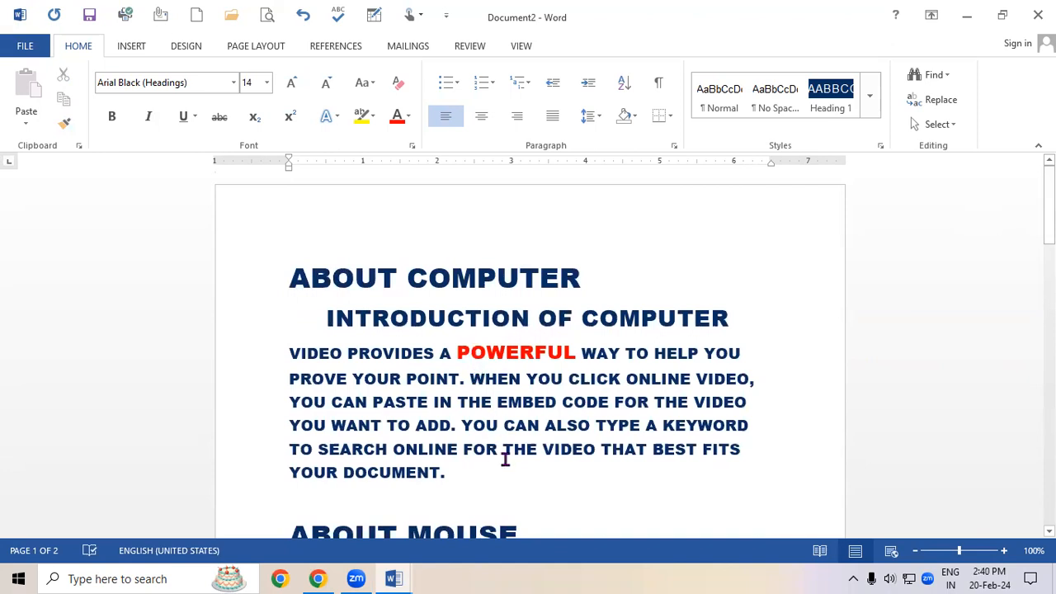
left_click(936, 125)
left_click(940, 183)
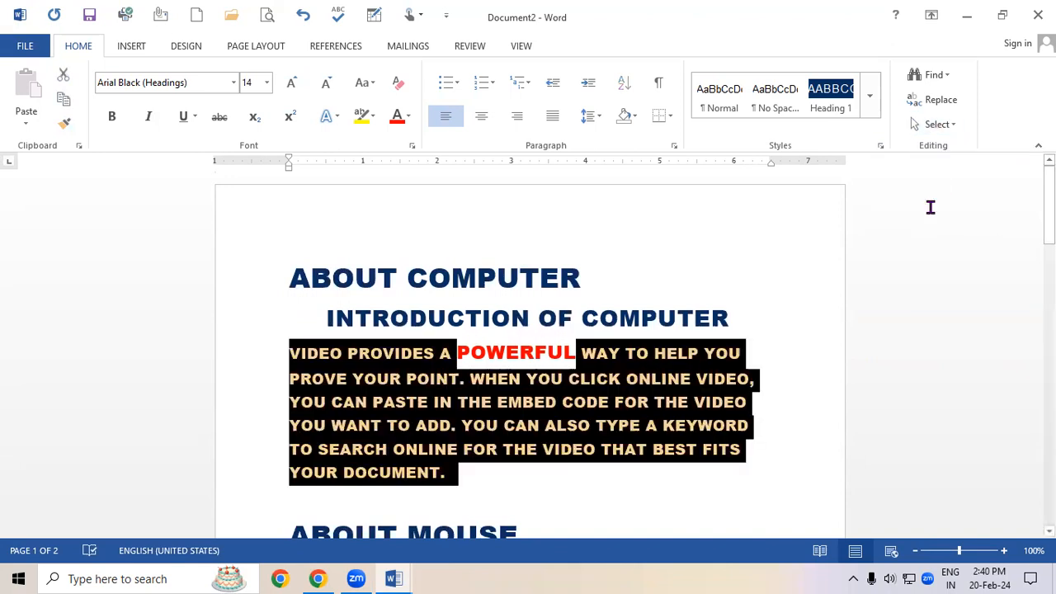
mouse_move(1048, 206)
left_mouse_down()
mouse_move(1049, 468)
mouse_move(1049, 206)
left_mouse_up()
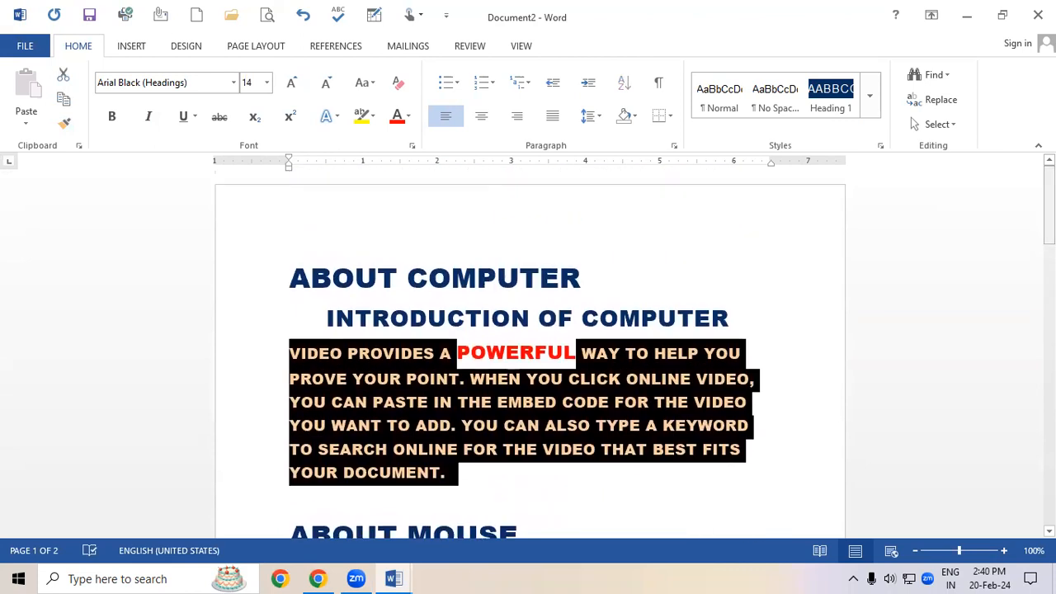
Deselect the body text by placing the cursor in the first subheading and reopen the Select options.
left_click(950, 125)
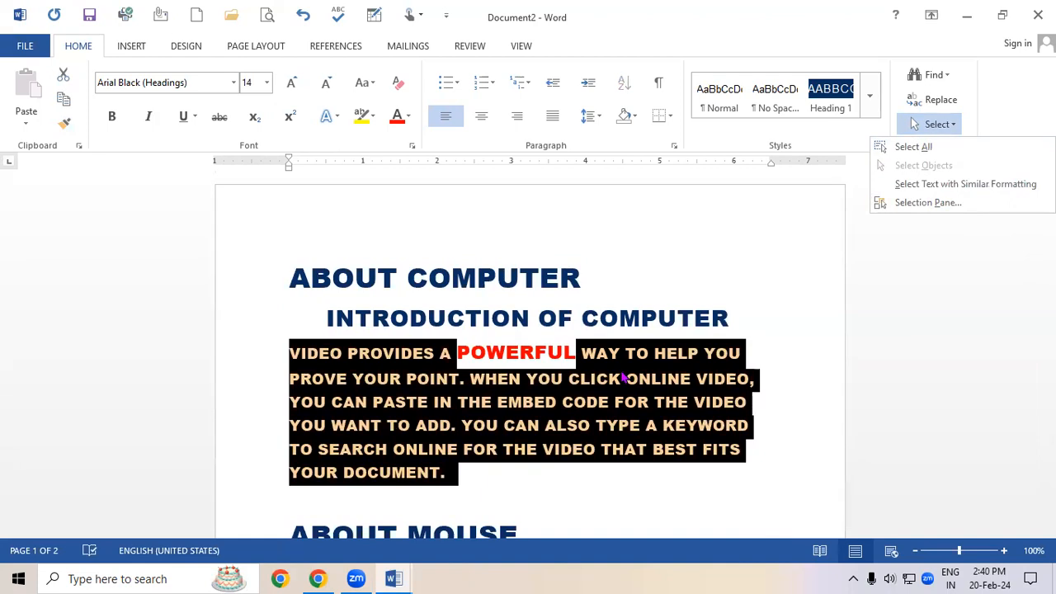
key("Escape")
left_click(568, 331)
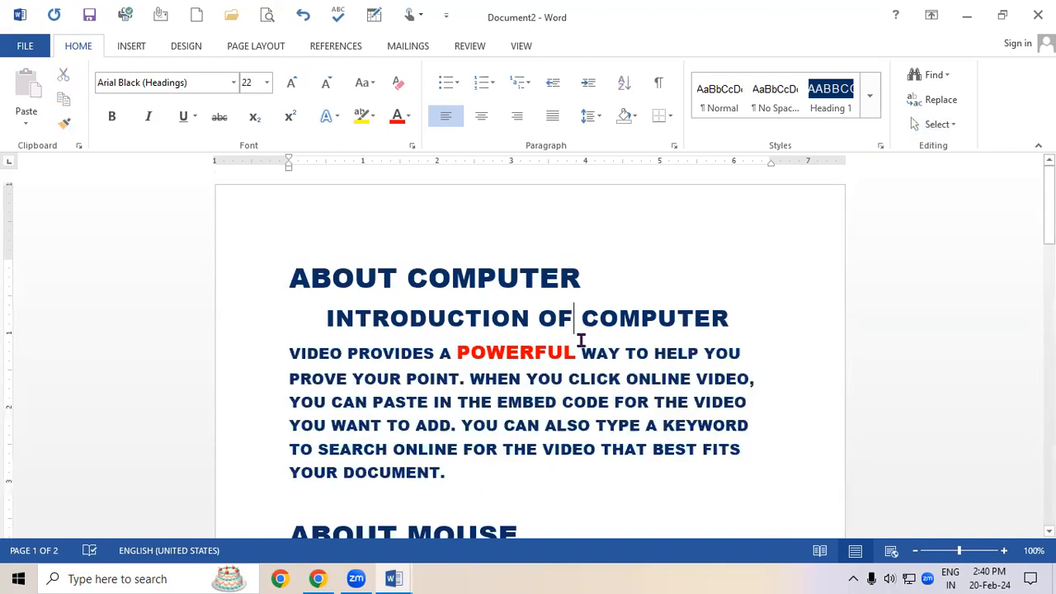
left_click(948, 125)
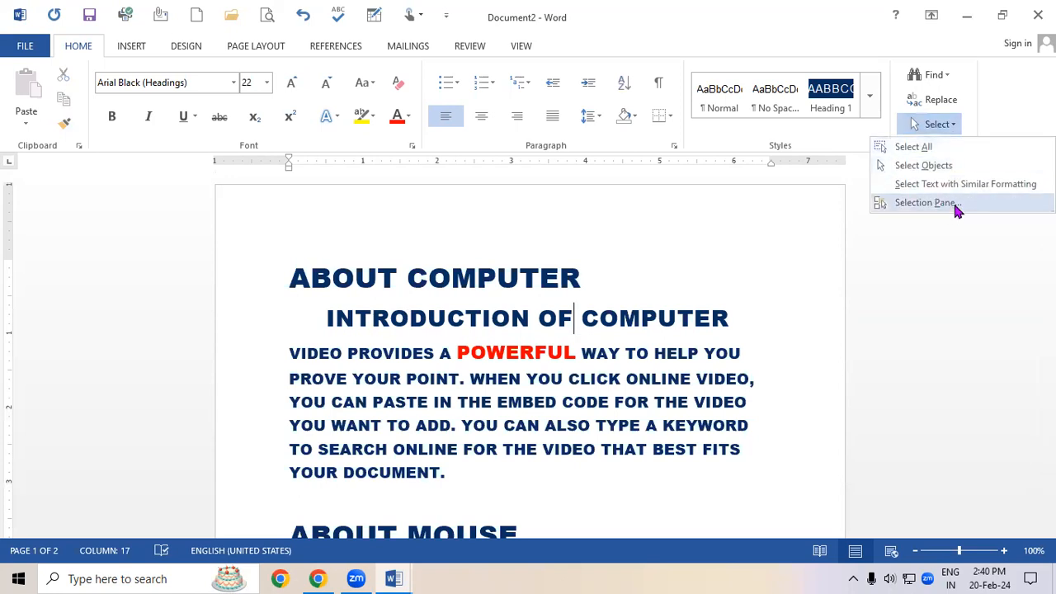
Insert an oval shape, drawing a circle about 1.46 inches across near the page's upper right corner.
left_click(147, 48)
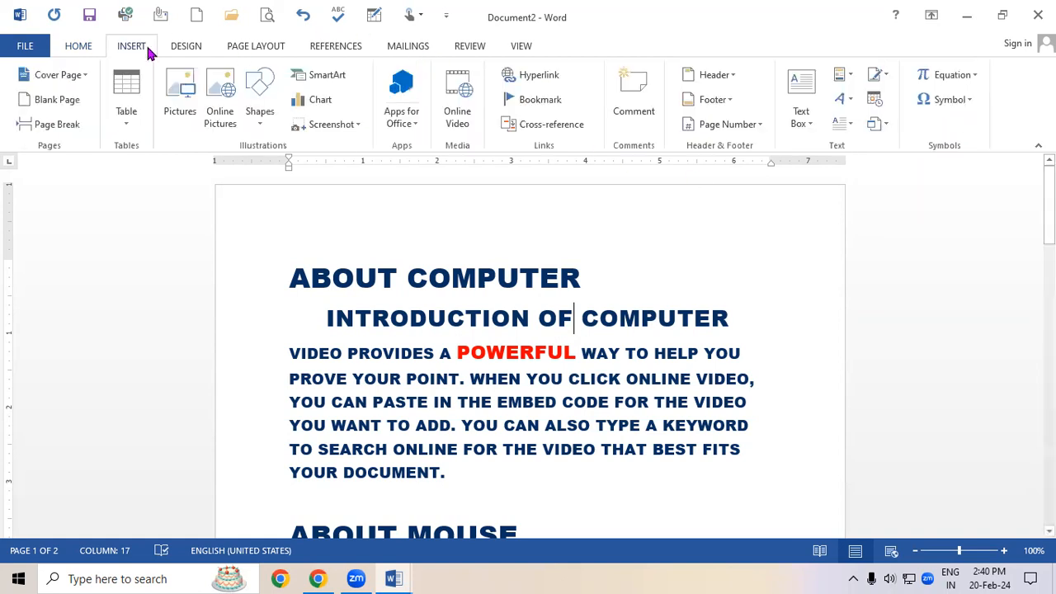
left_click(256, 98)
left_click(313, 172)
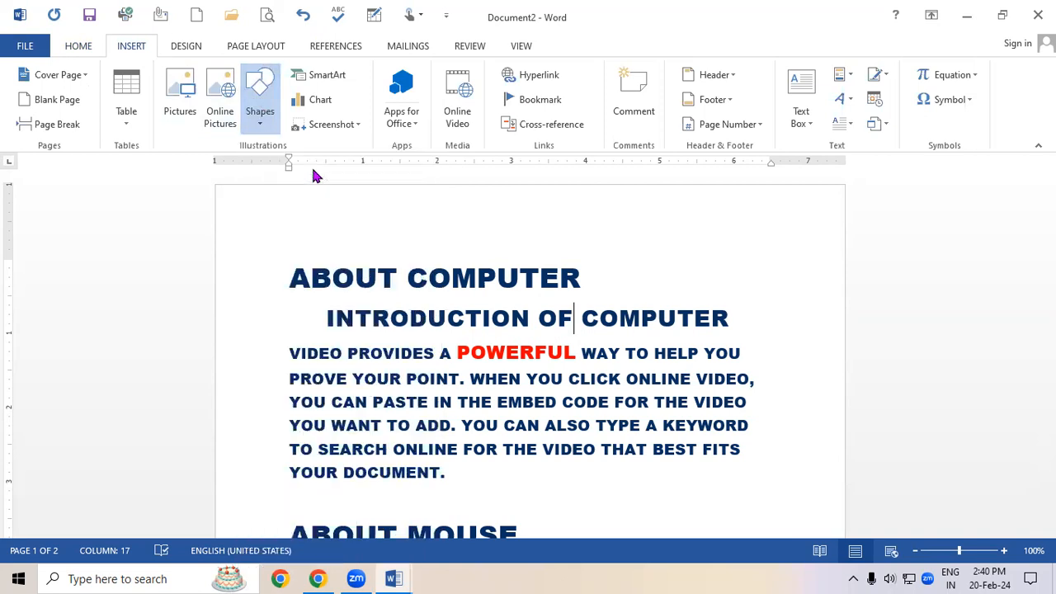
left_click_drag(703, 209, 806, 315)
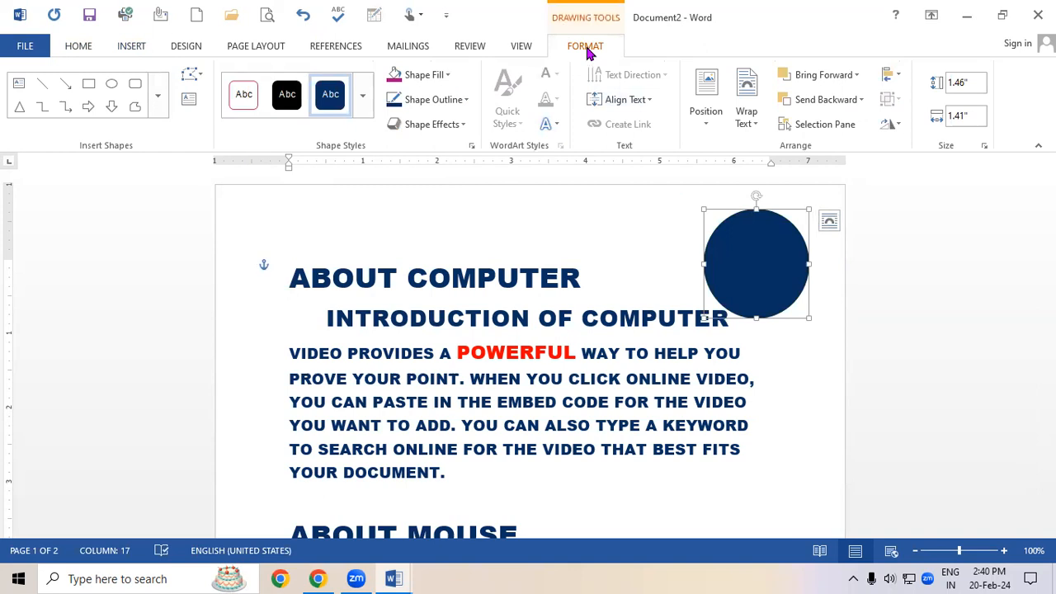
left_click(497, 429)
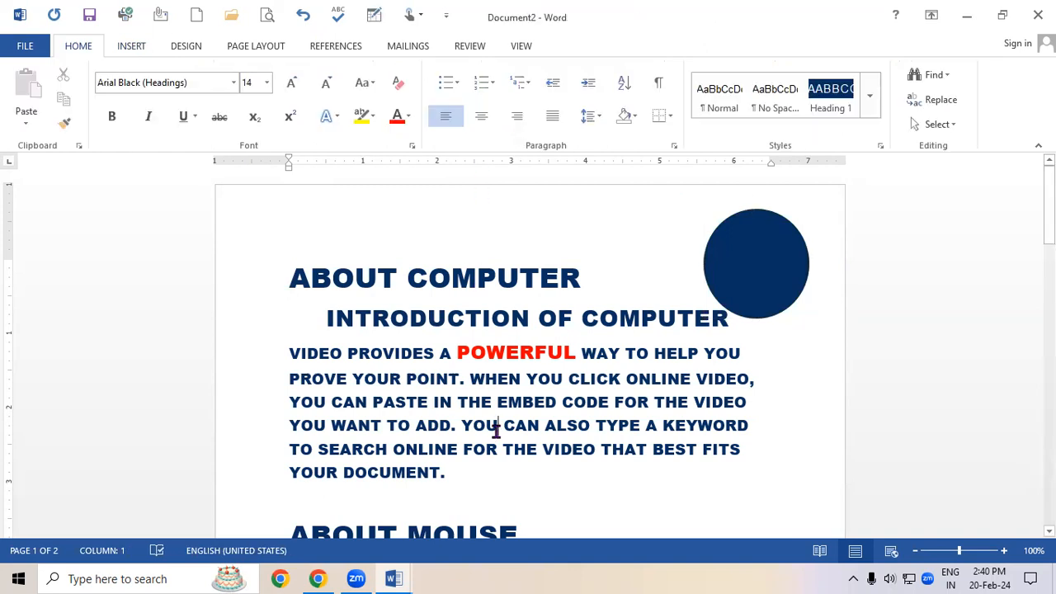
left_click(754, 283)
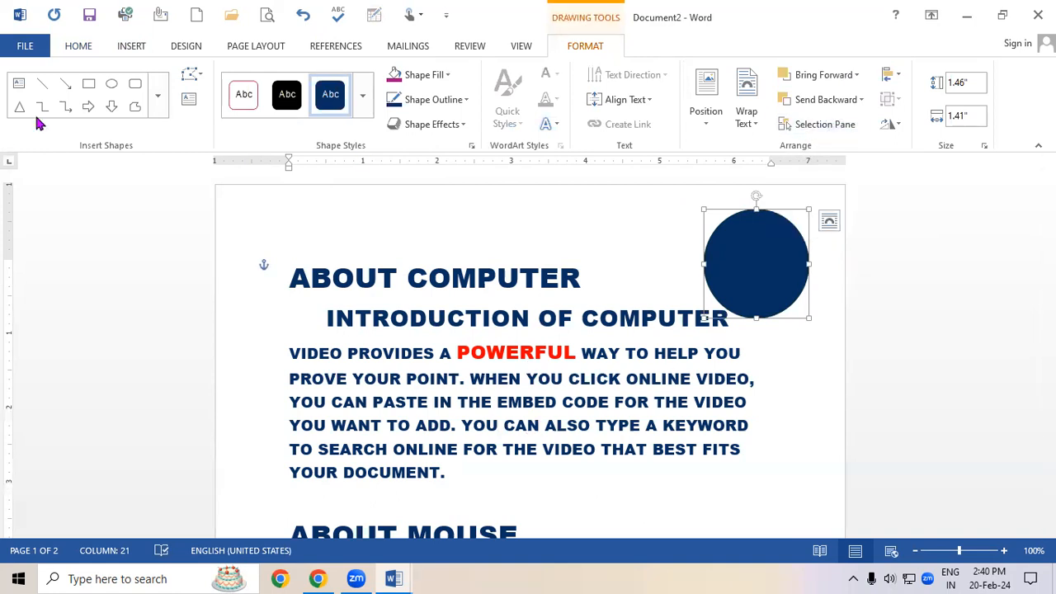
left_click(82, 53)
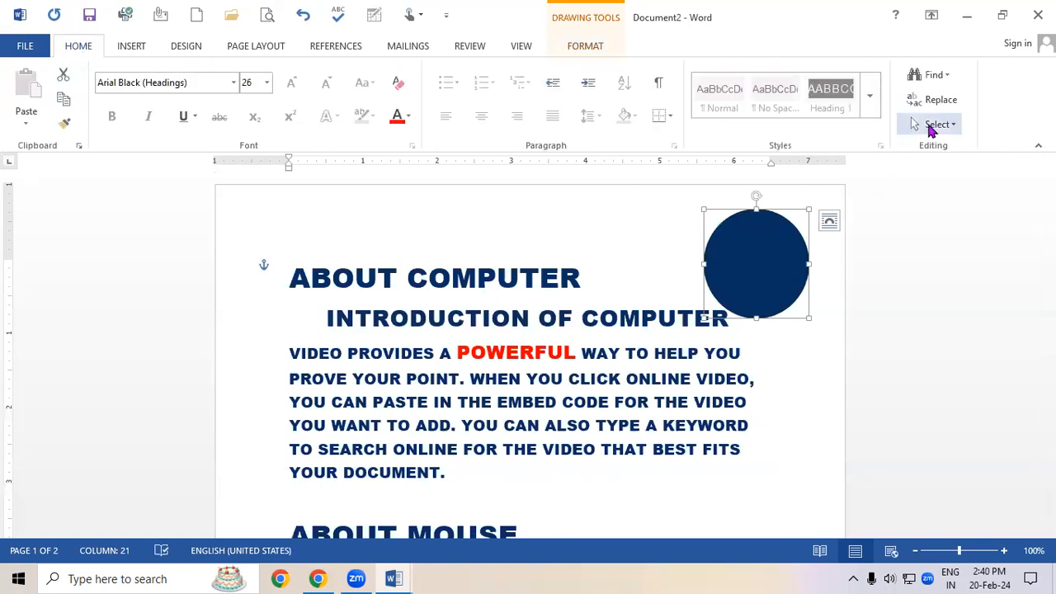
left_click(932, 124)
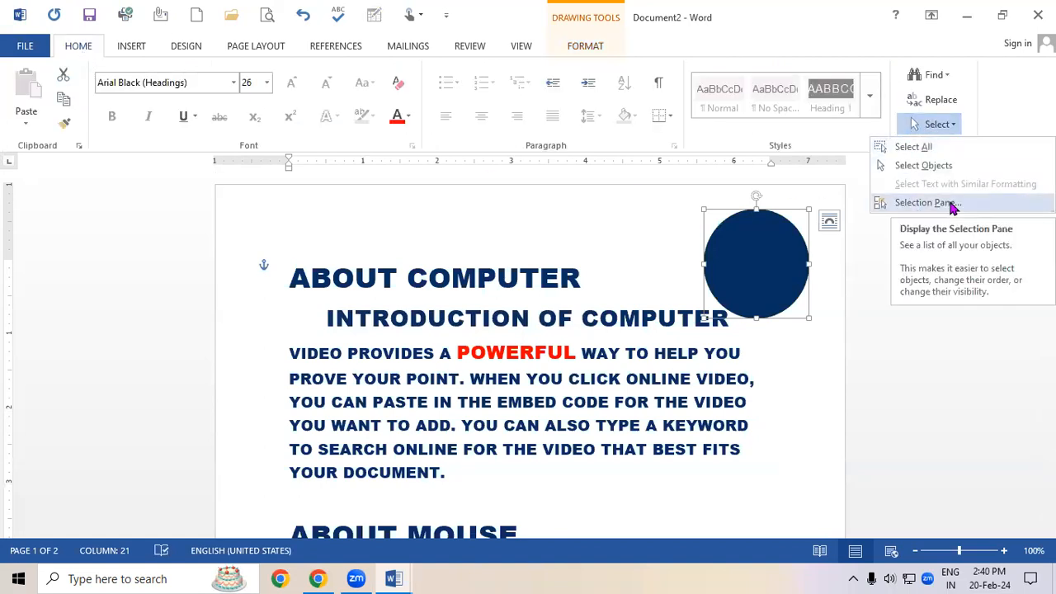
left_click(626, 304)
left_click(635, 334)
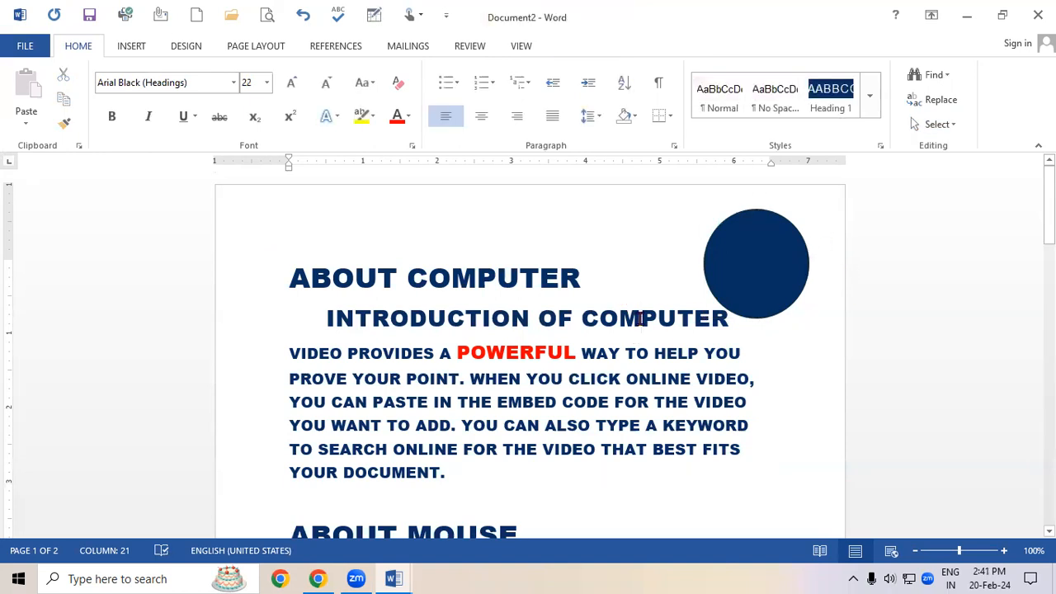
Add three blank lines below the first body paragraph and move the circle into that space.
key("Return")
key("Return")
key("Return")
key("Return")
key("Return")
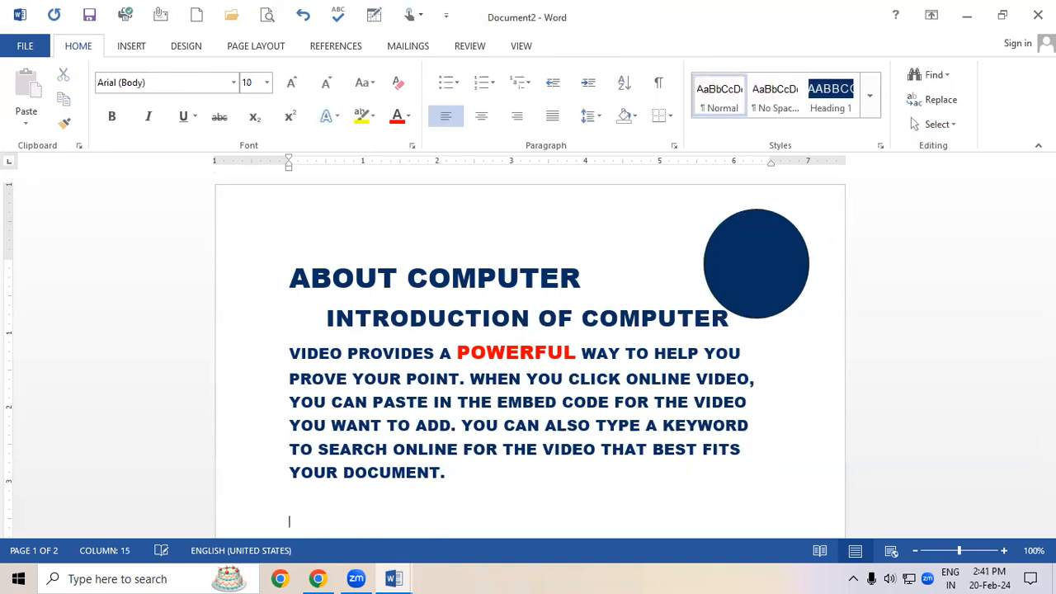
mouse_move(782, 194)
left_mouse_down()
mouse_move(701, 294)
mouse_move(285, 539)
mouse_move(341, 432)
mouse_move(349, 385)
left_mouse_up()
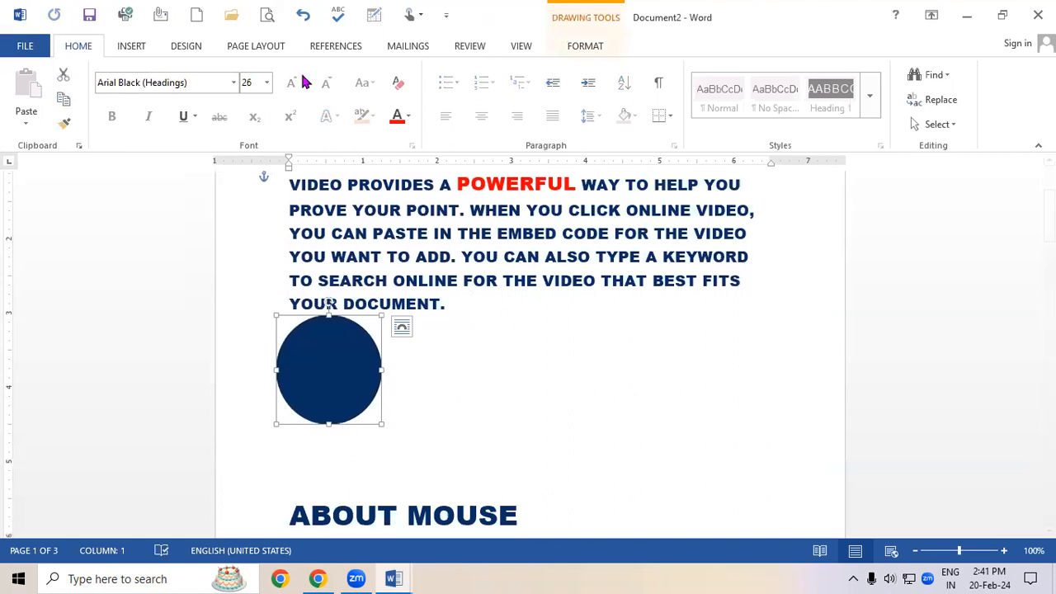
Fill the circle with red and give it a red outline.
left_click(581, 46)
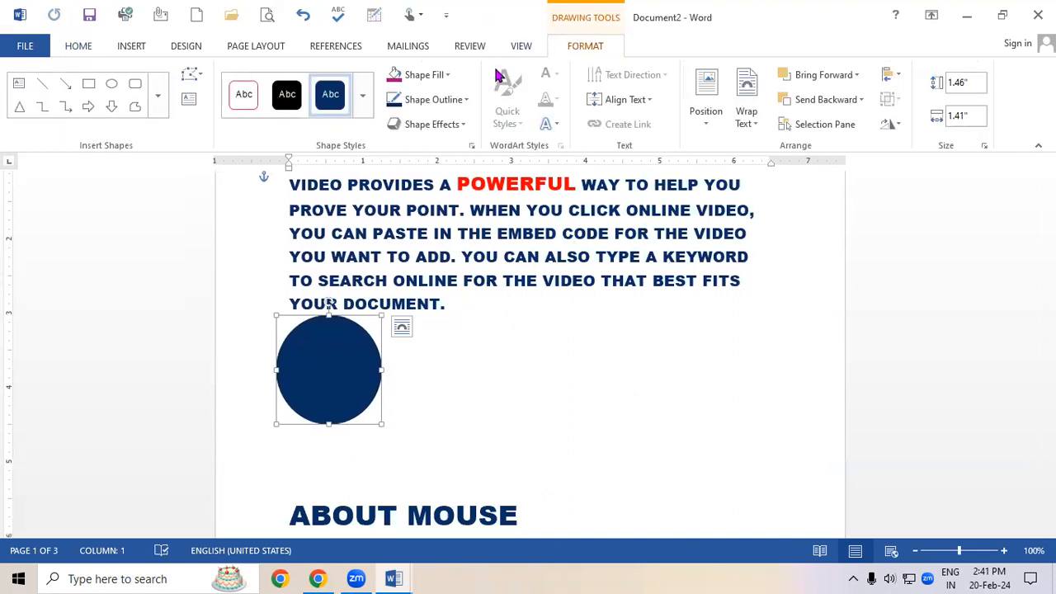
left_click(413, 75)
left_click(397, 199)
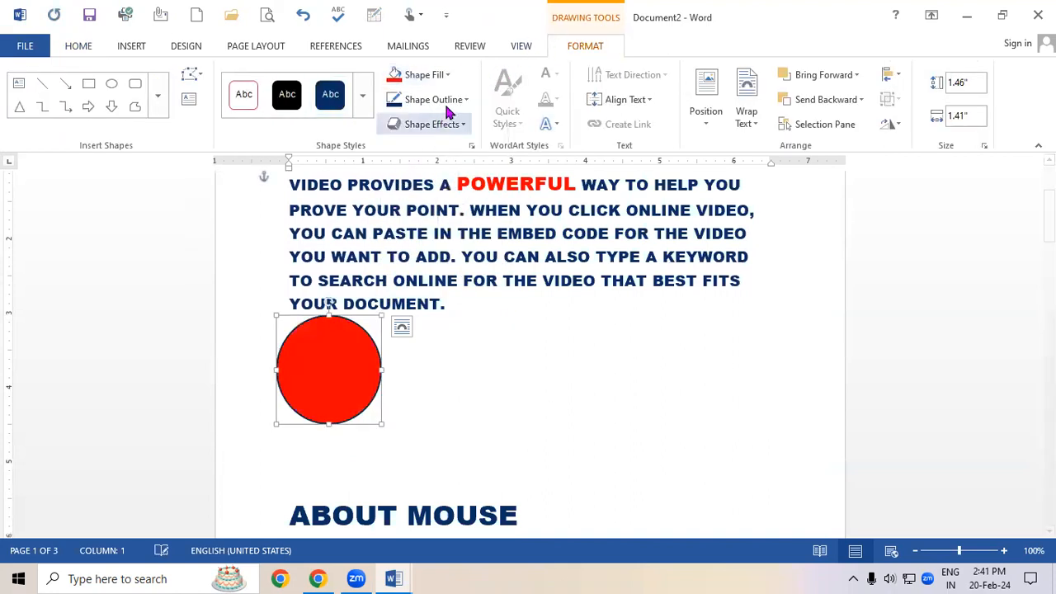
left_click(450, 99)
left_click(397, 225)
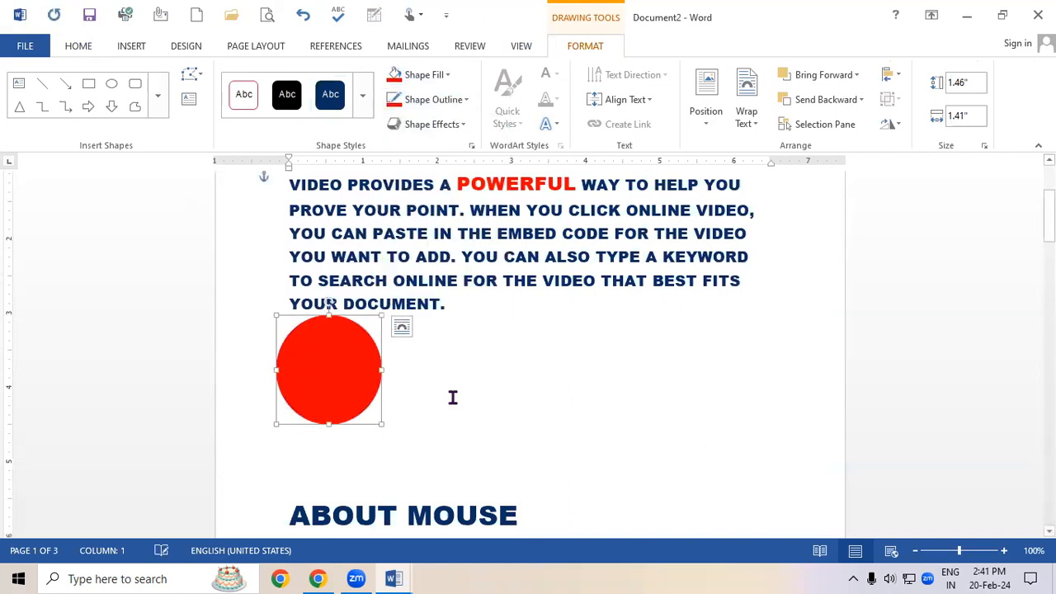
left_click(453, 396)
Insert an isosceles triangle shape about 1.84 by 1.99 inches beside the circle.
left_click(134, 46)
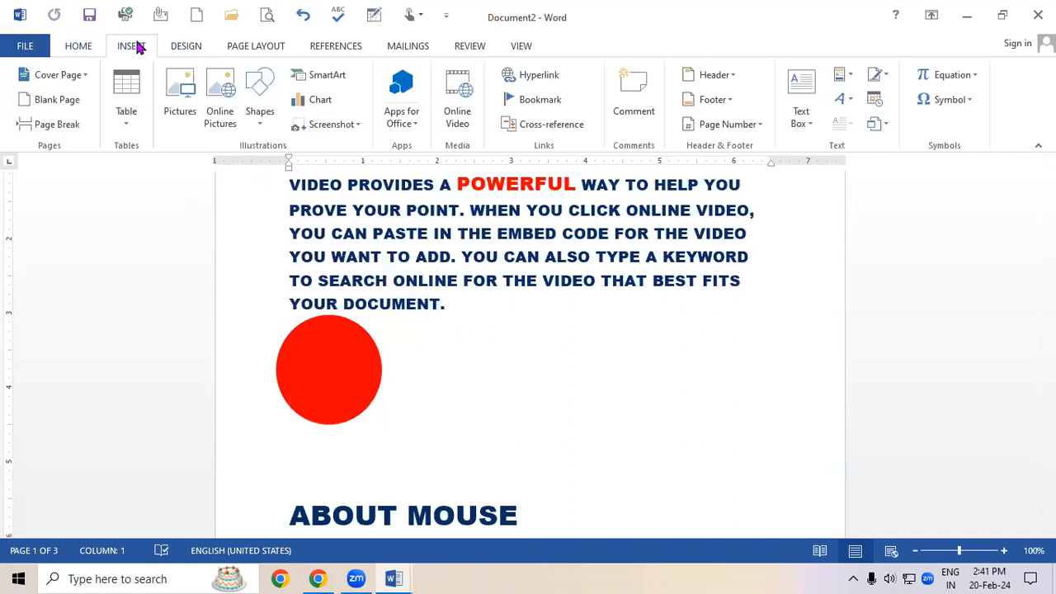
left_click(260, 104)
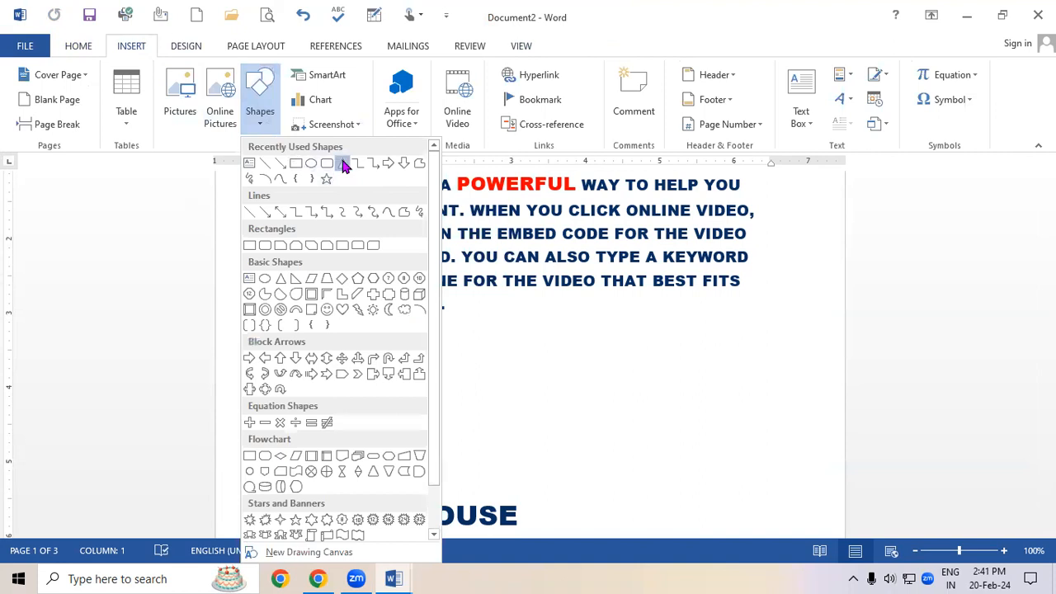
left_click(341, 162)
mouse_move(422, 325)
left_mouse_down()
mouse_move(568, 462)
mouse_move(539, 405)
left_mouse_up()
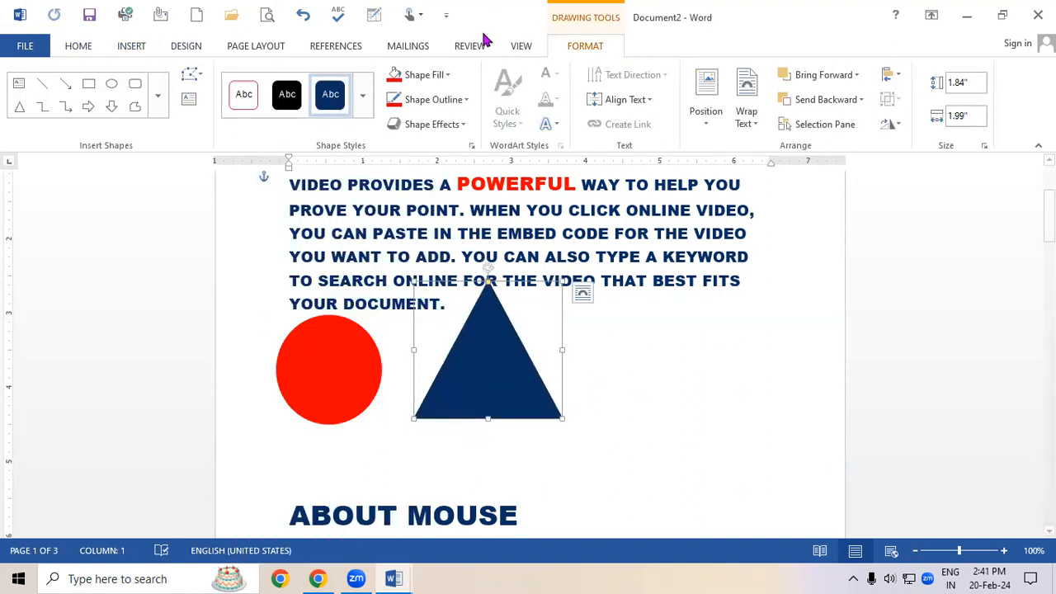
Fill the triangle with green and give it a green outline.
left_click(429, 74)
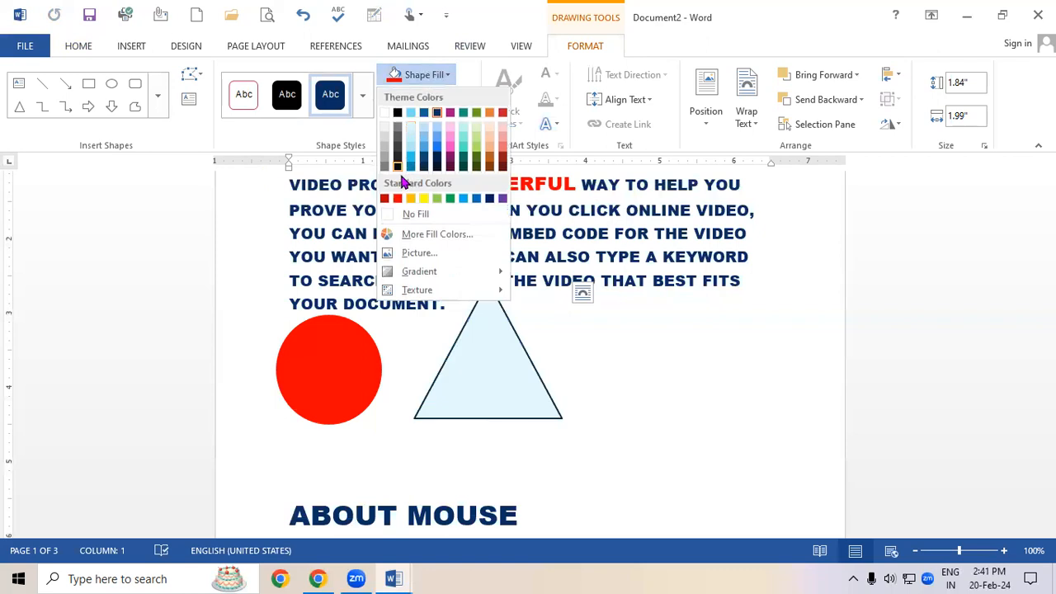
left_click(450, 198)
left_click(435, 99)
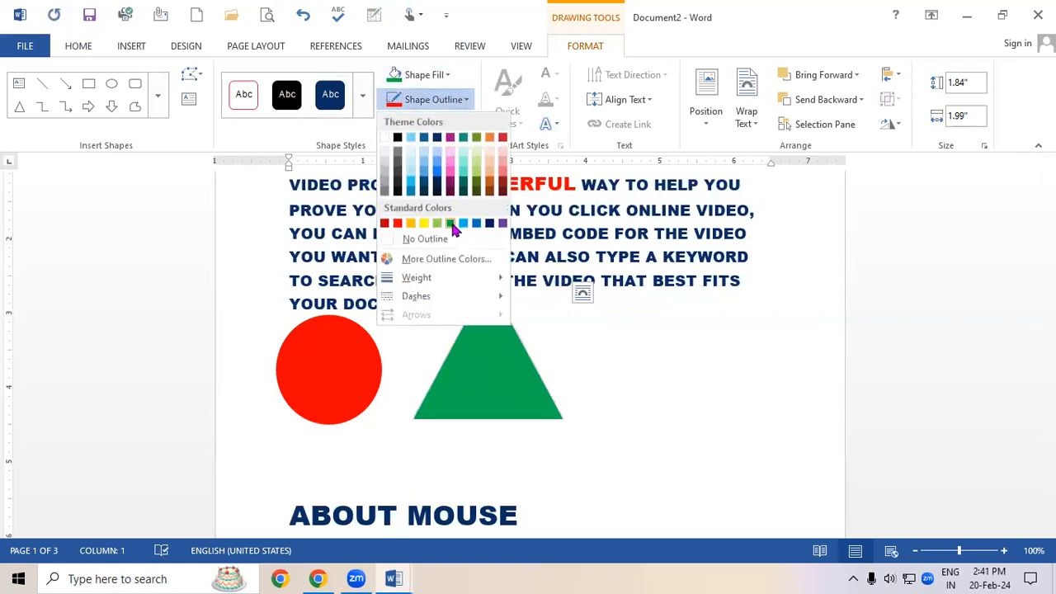
left_click(450, 223)
left_click(608, 335)
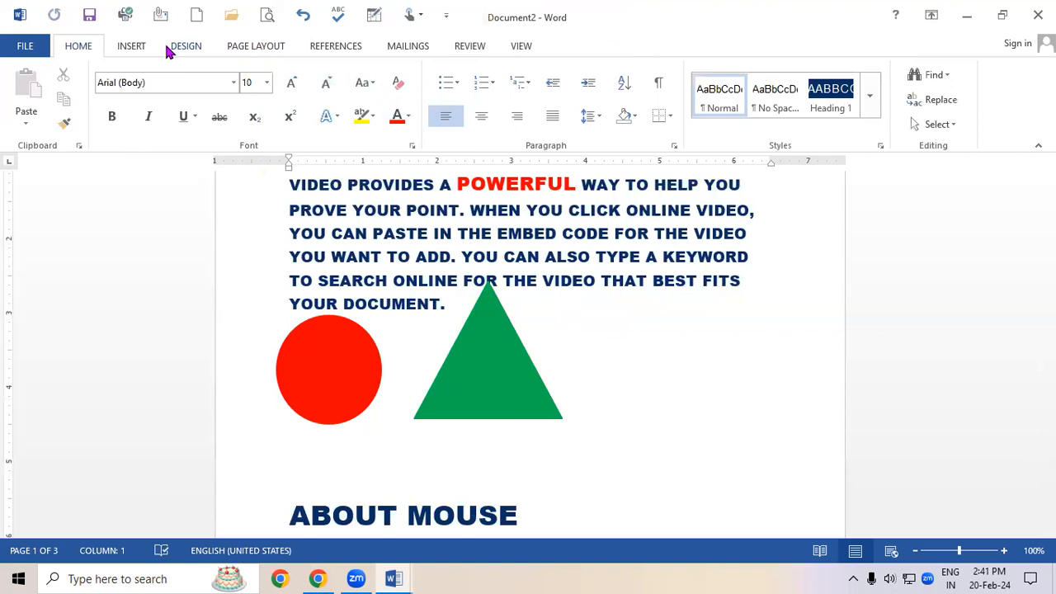
Insert a rounded rectangle shape about 1.31 by 2.08 inches to the right of the triangle.
left_click(131, 46)
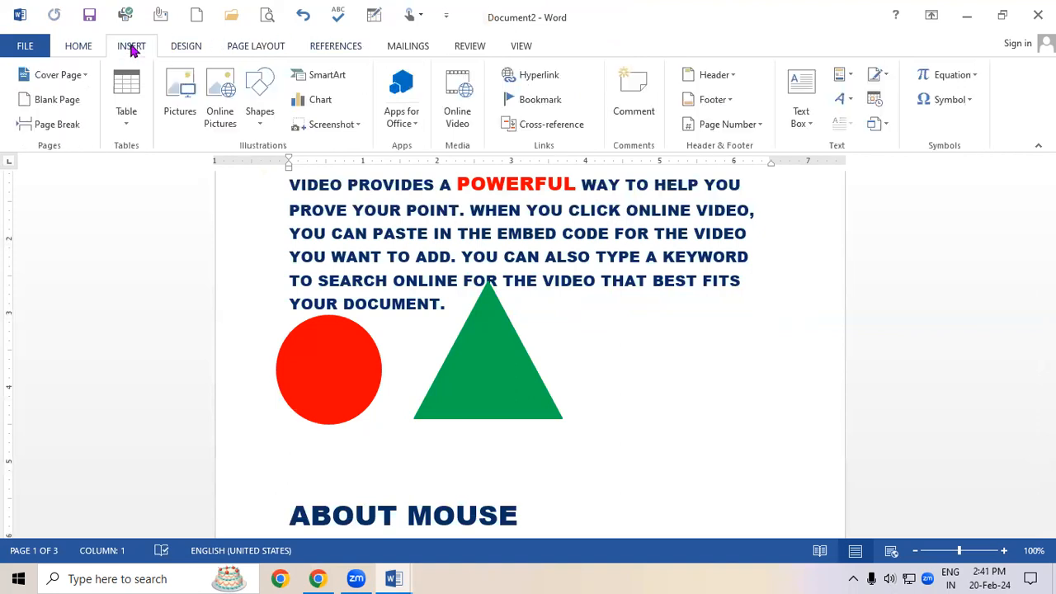
left_click(262, 95)
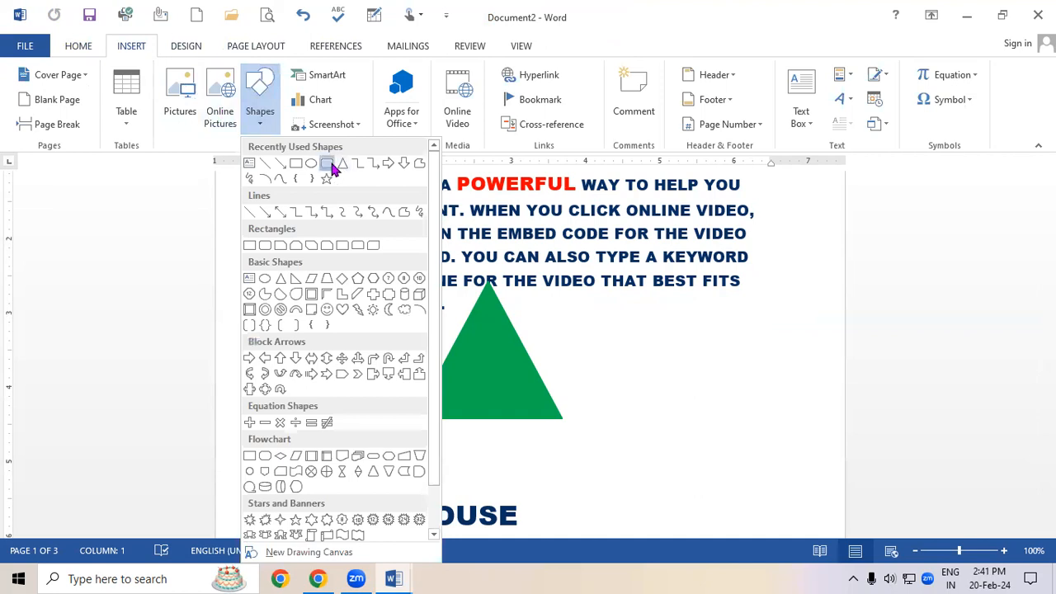
left_click(333, 164)
left_click_drag(581, 318, 737, 413)
Fill the rounded rectangle with yellow and give it a yellow outline.
left_click(447, 74)
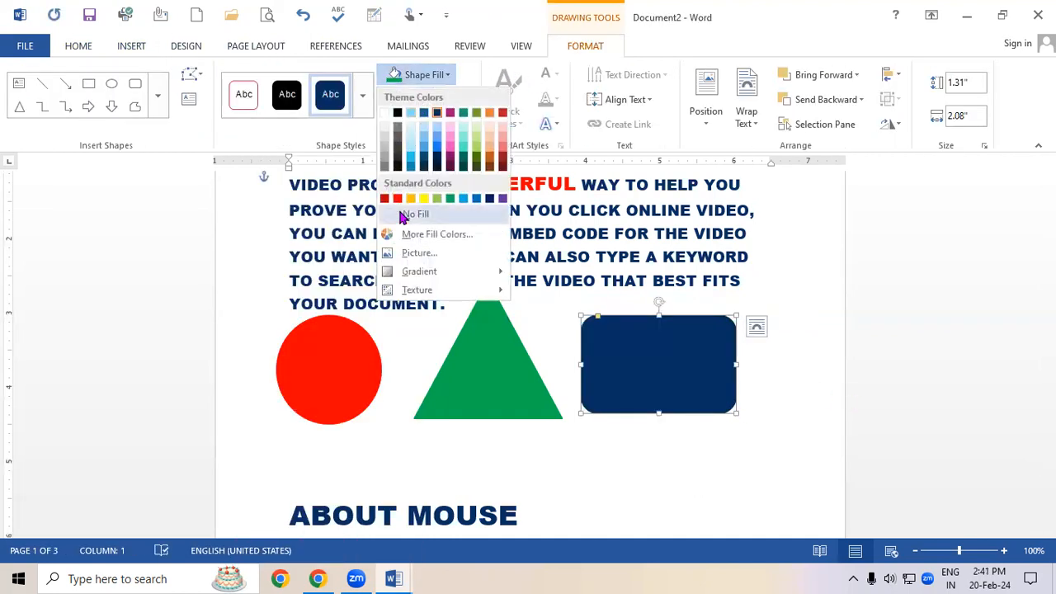
left_click(433, 196)
left_click(421, 99)
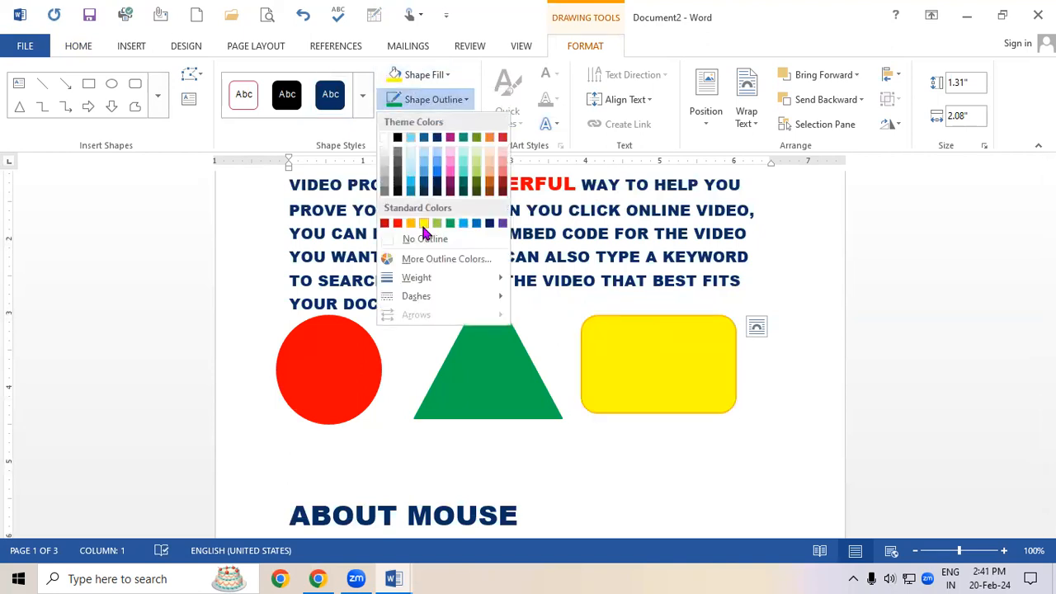
left_click(422, 224)
left_click(568, 232)
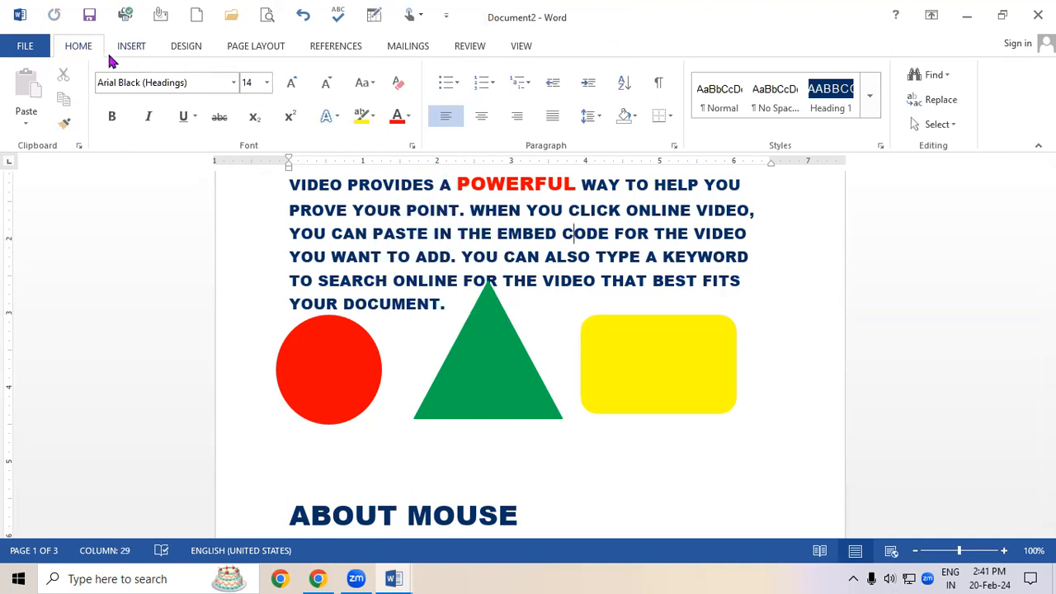
Open the Selection Pane and hide the rounded rectangle, triangle and oval one by one.
left_click(932, 123)
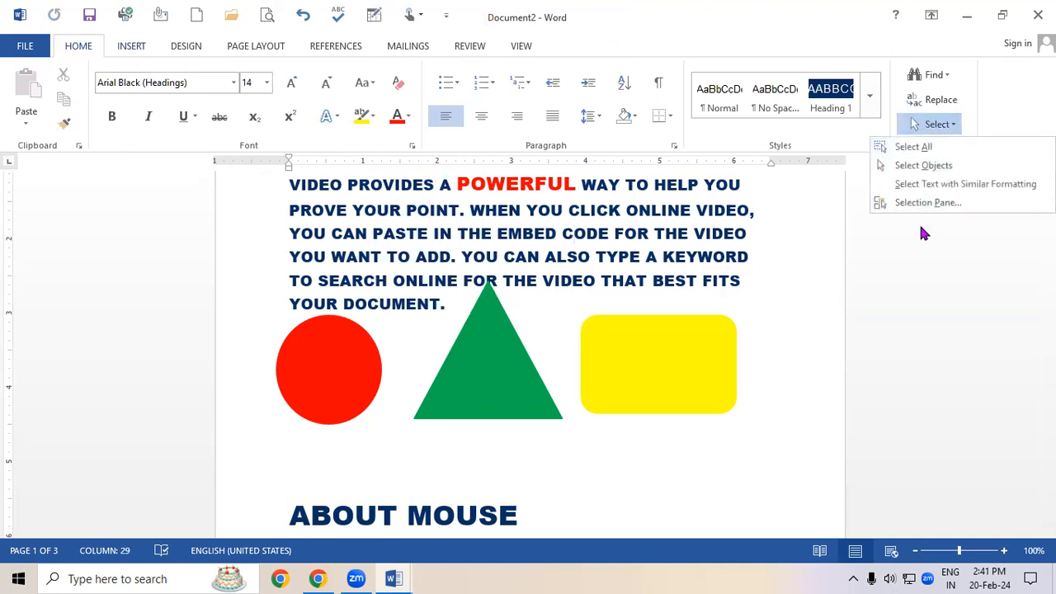
left_click(940, 204)
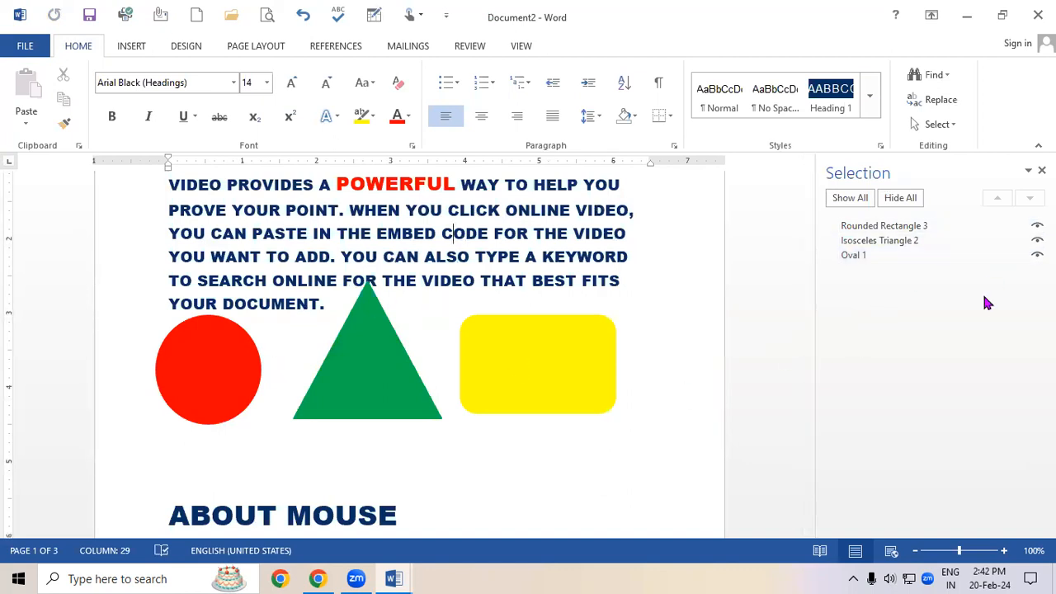
left_click(1037, 225)
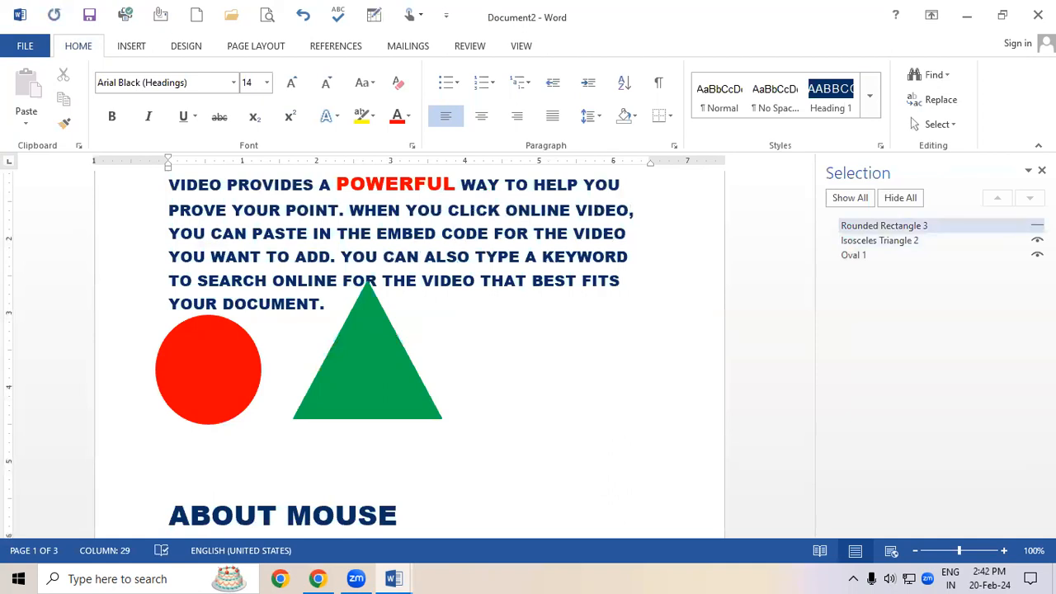
left_click(1036, 240)
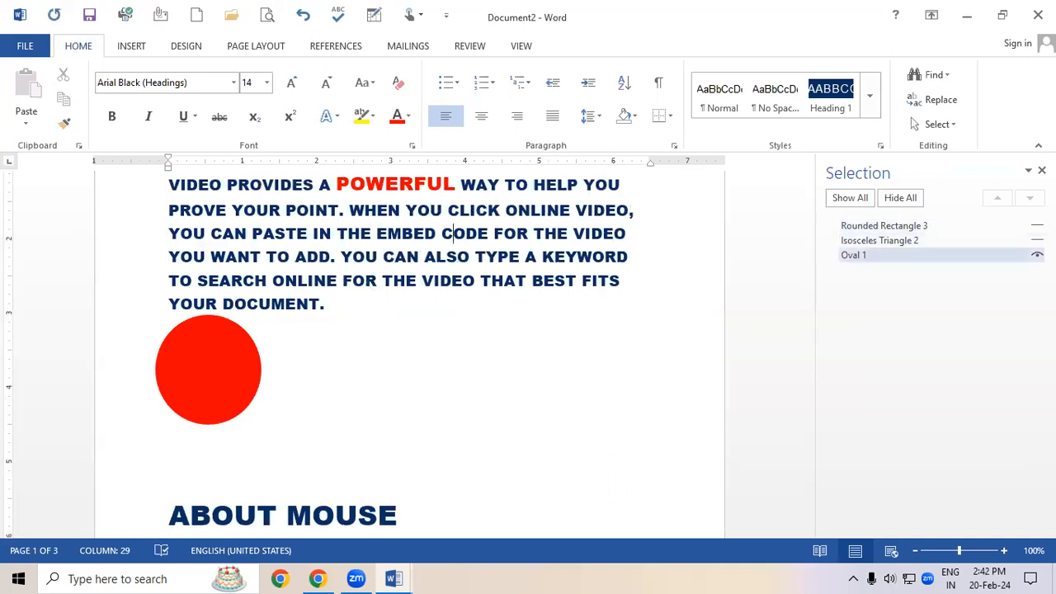
left_click(1037, 255)
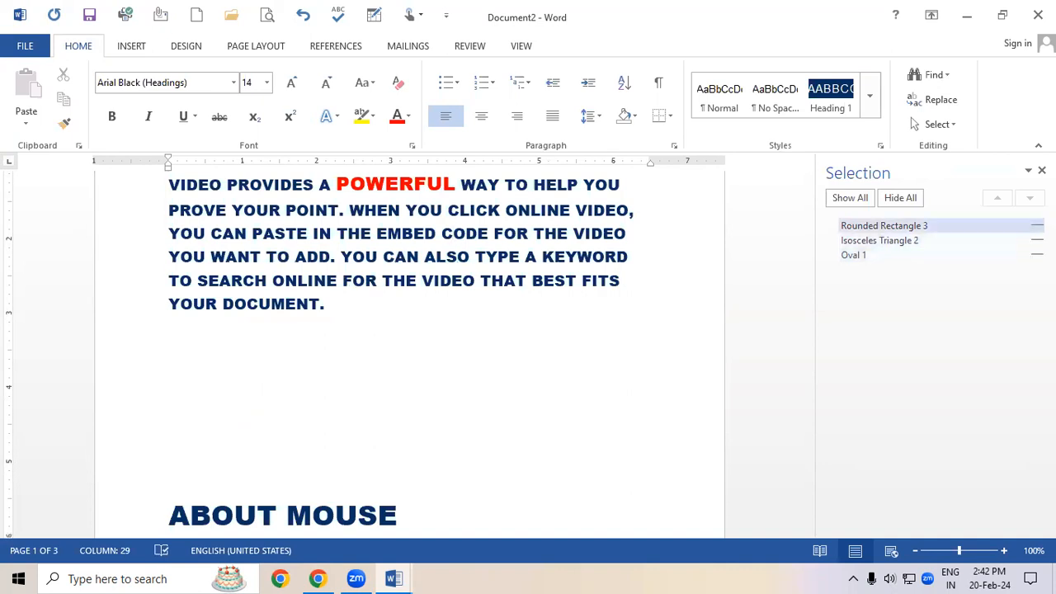
Toggle the visibility of each shape in the Selection Pane to show them again.
left_click(1037, 225)
left_click(1037, 240)
left_click(1037, 255)
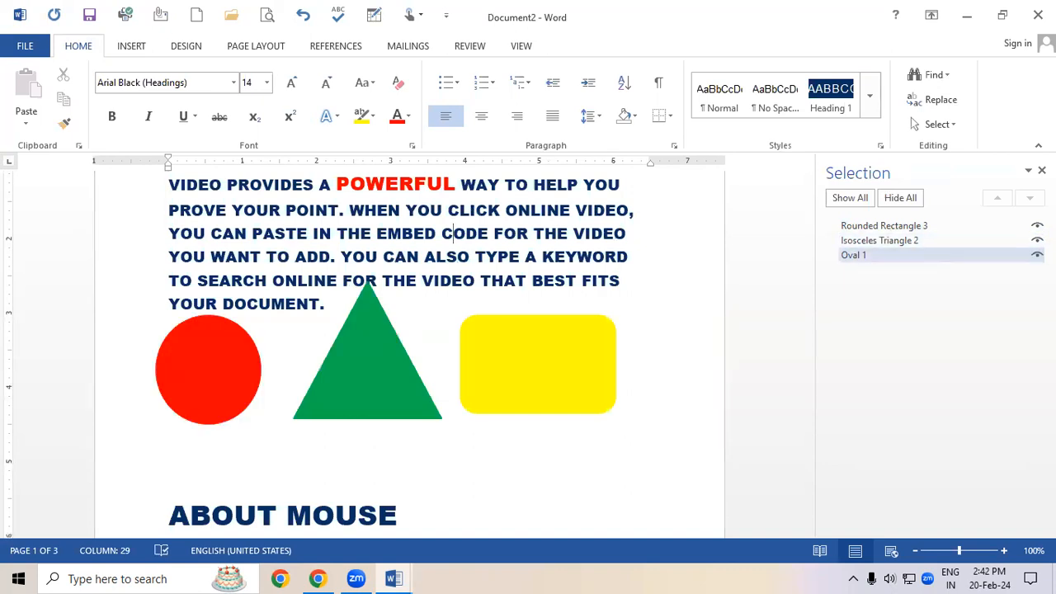
left_click(1036, 255)
left_click(1037, 240)
left_click(1037, 225)
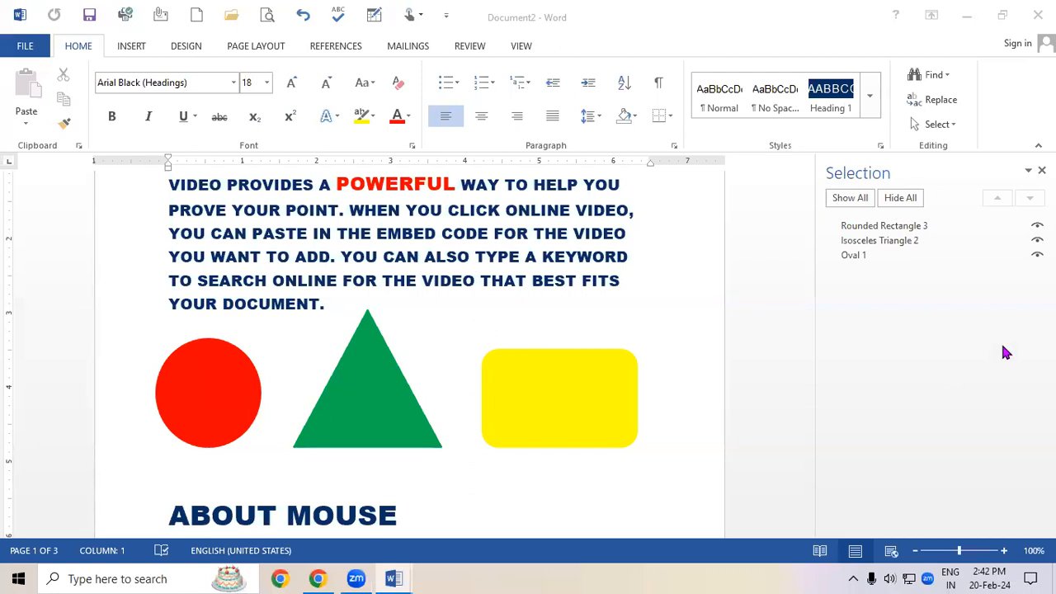
Hide the triangle, rounded rectangle and oval individually from the Selection Pane.
left_click(924, 226)
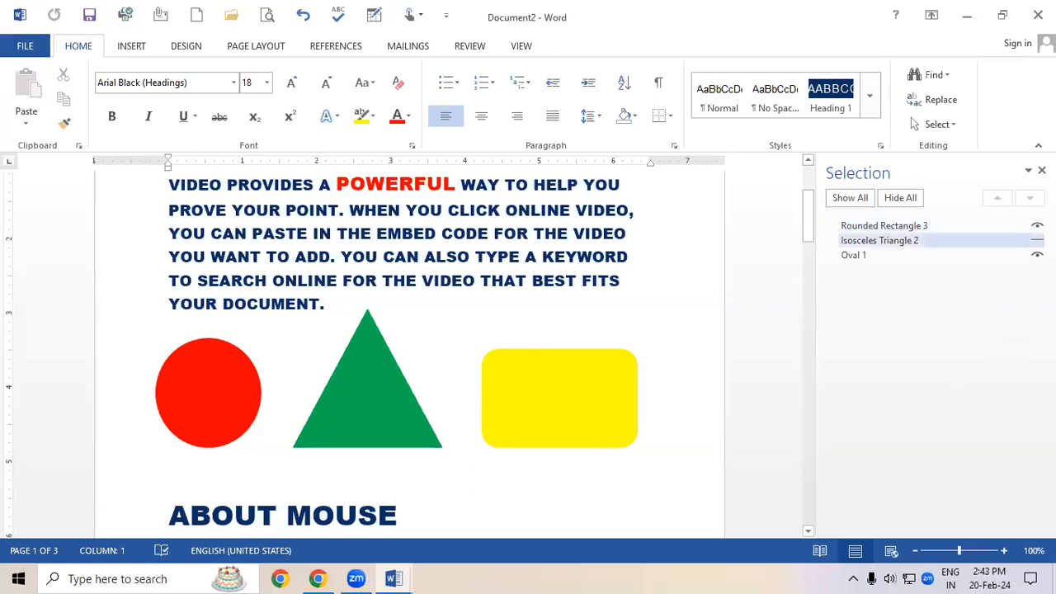
left_click(1037, 225)
left_click(1036, 255)
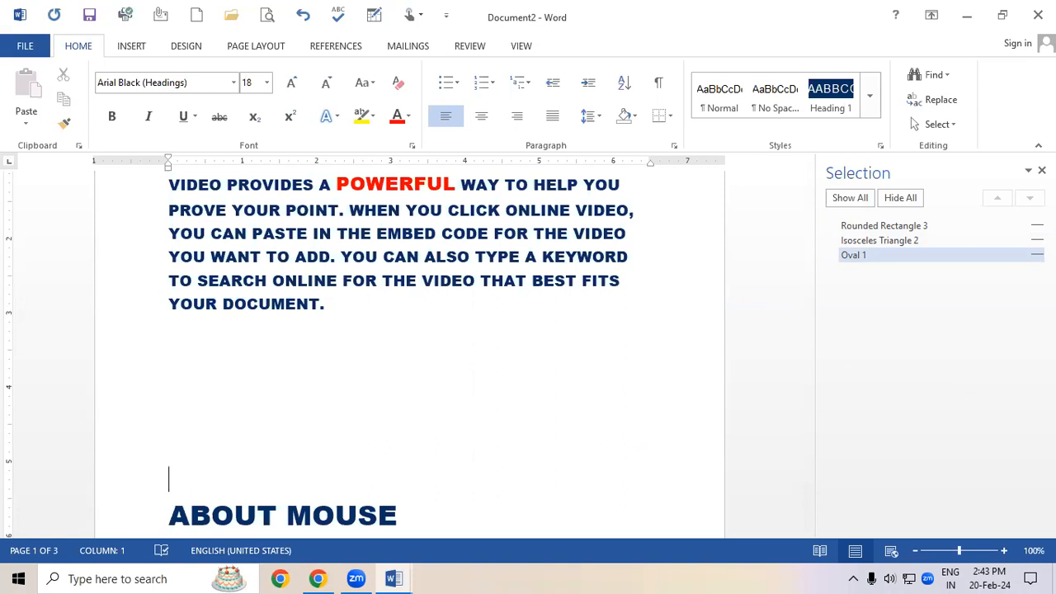
Toggle all shapes with Show All and Hide All, ending with all shown, and close the Selection Pane.
left_click(857, 201)
left_click(900, 201)
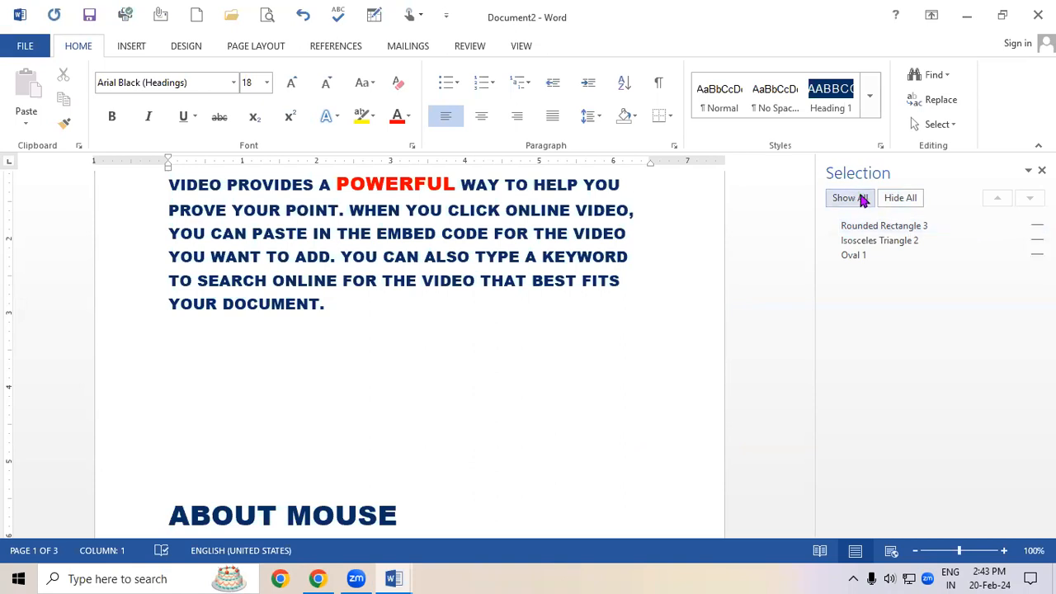
left_click(901, 202)
left_click(859, 202)
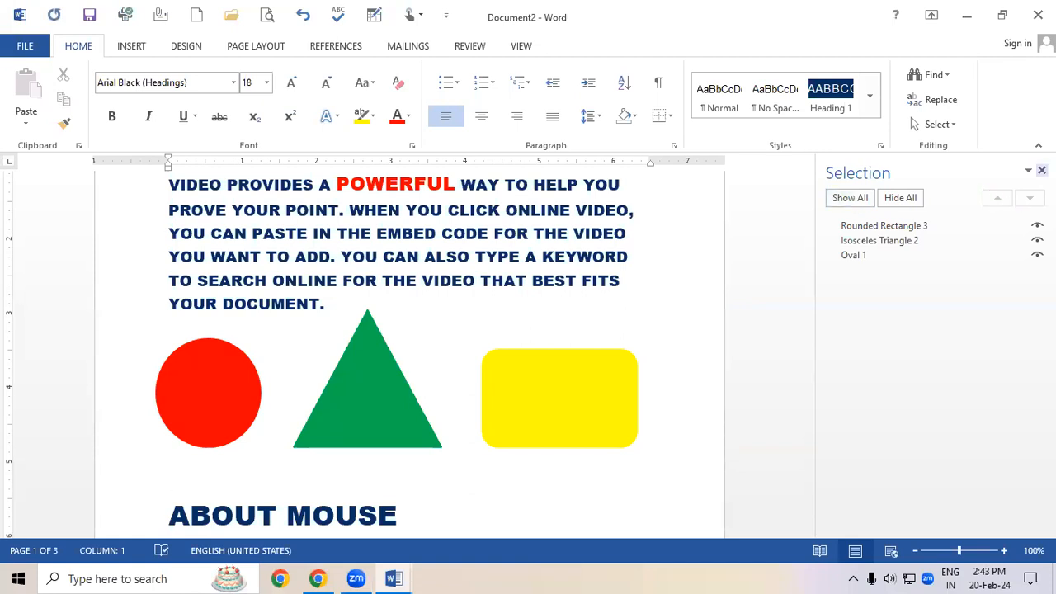
left_click(1041, 170)
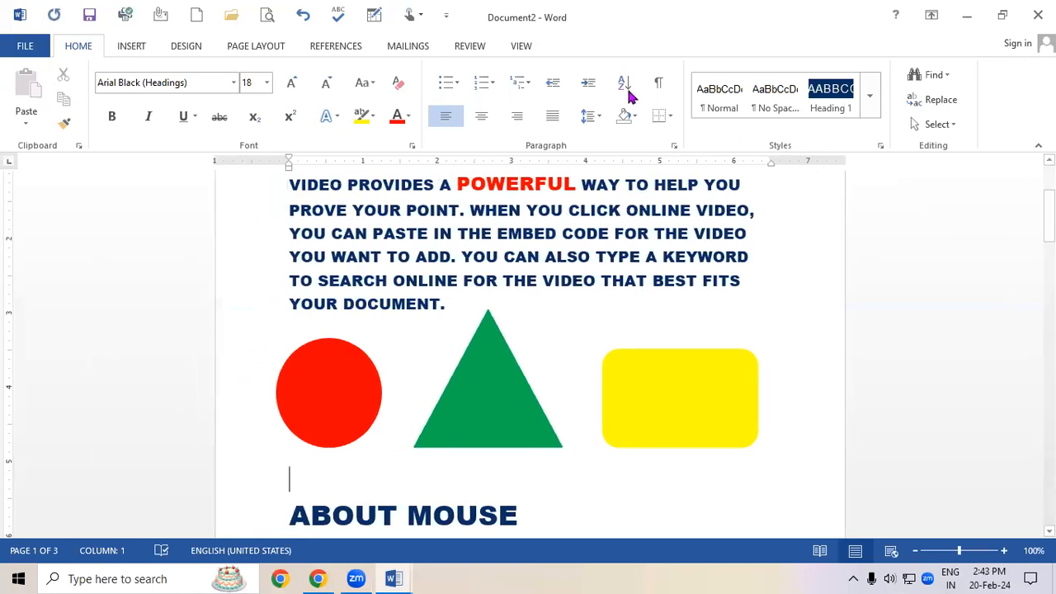
Undo the recent changes repeatedly until all inserted coloured shapes are removed from the document.
left_click(175, 51)
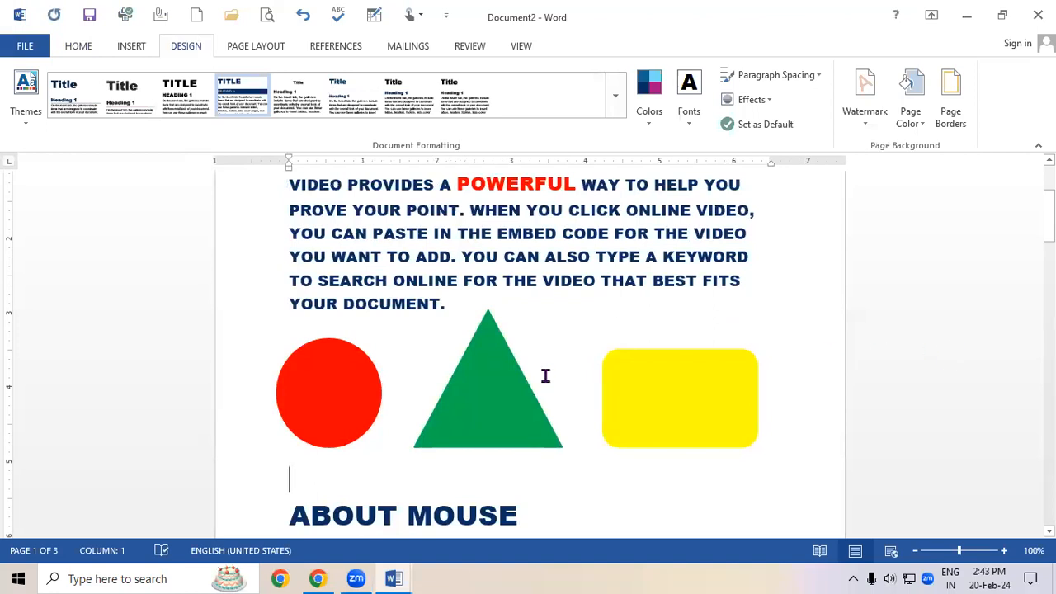
key("ctrl+z")
key("ctrl+z")
key("ctrl+z")
key("ctrl+z")
key("ctrl+z")
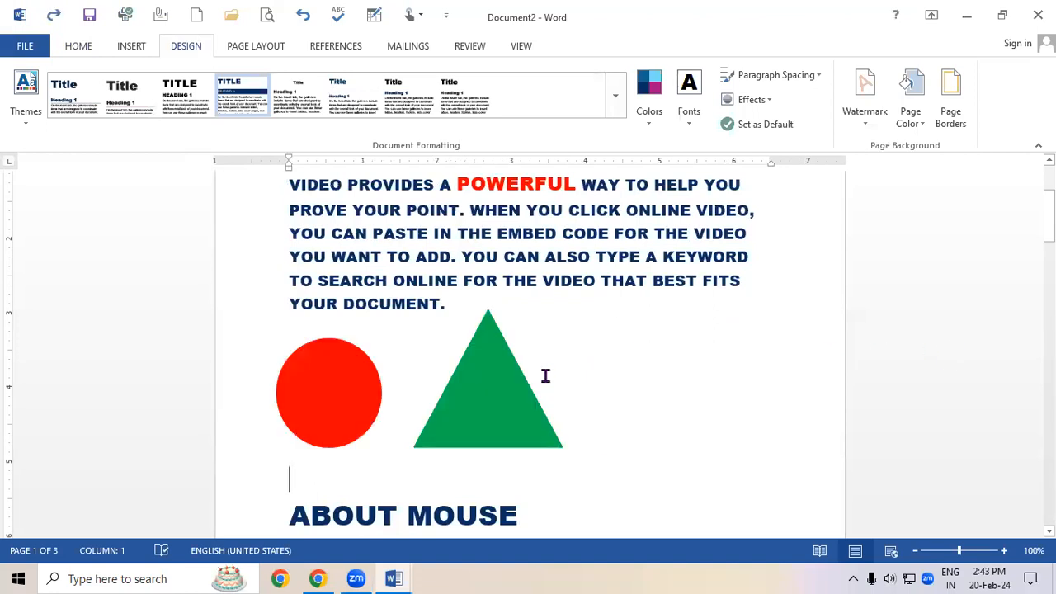
key("ctrl+z")
key("ctrl+z")
key("ctrl+z")
key("ctrl+z")
key("ctrl+z")
key("ctrl+z")
key("ctrl+z")
key("ctrl+z")
key("ctrl+z")
key("ctrl+z")
key("ctrl+z")
key("ctrl+z")
key("ctrl+z")
key("ctrl+z")
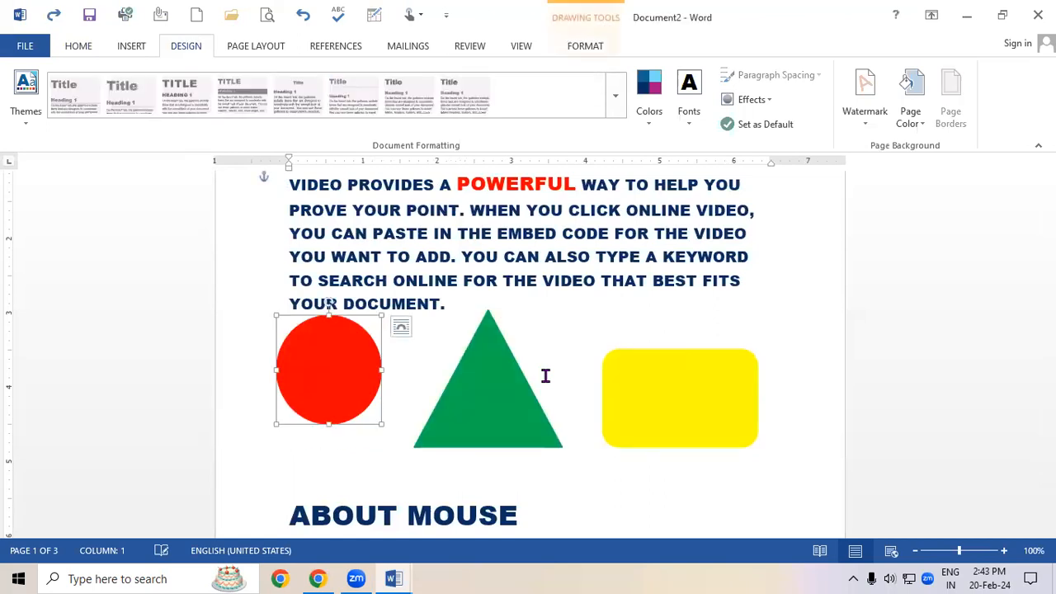
key("ctrl+z")
key("ctrl+z")
key("ctrl+z")
key("ctrl+z")
key("ctrl+z")
key("ctrl+z")
key("ctrl+z")
key("ctrl+z")
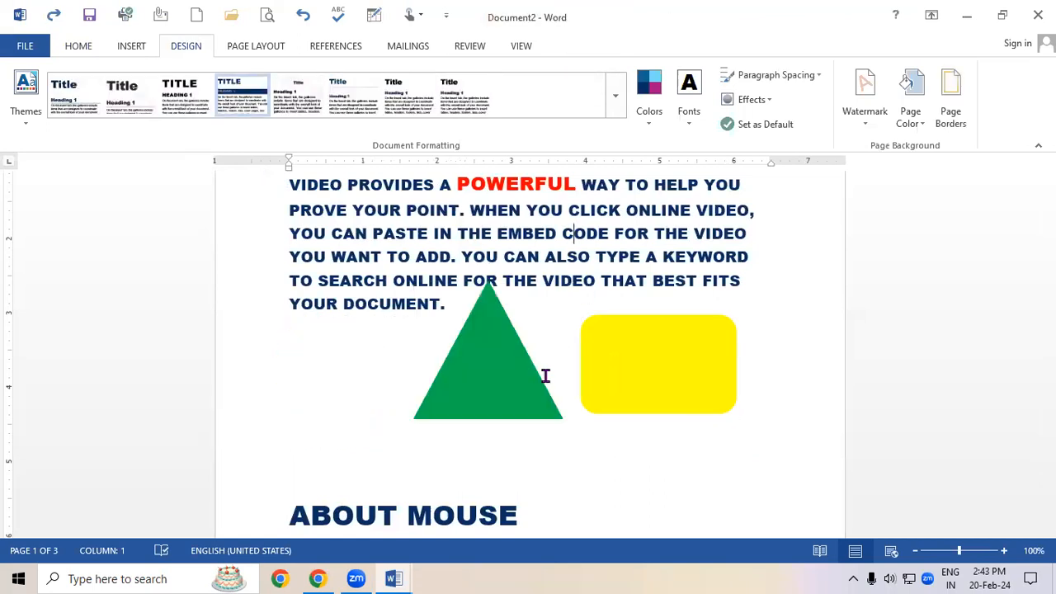
key("ctrl+z")
key("ctrl+z")
key("ctrl+z")
key("ctrl+z")
key("ctrl+z")
key("ctrl+z")
key("ctrl+z")
key("ctrl+z")
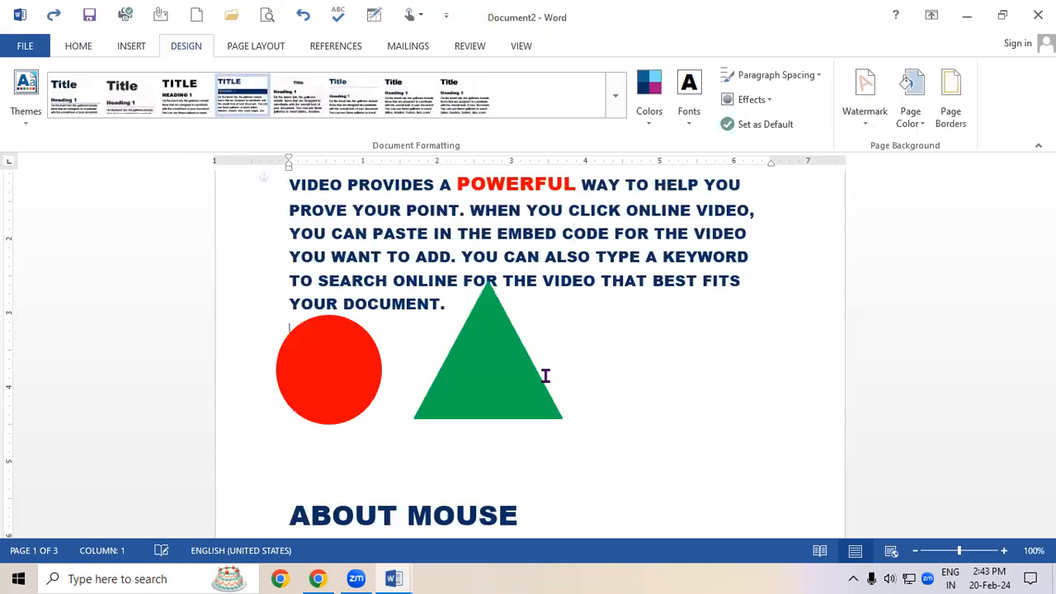
key("ctrl+z")
key("ctrl+z")
key("ctrl+z")
key("ctrl+z")
key("ctrl+z")
key("ctrl+z")
key("ctrl+z")
key("ctrl+z")
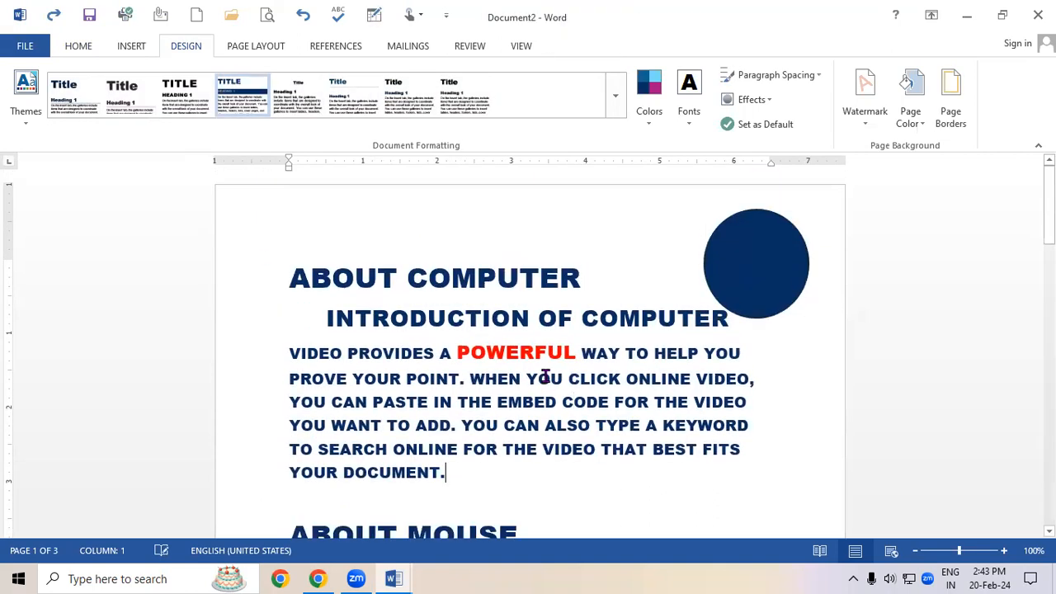
key("ctrl+z")
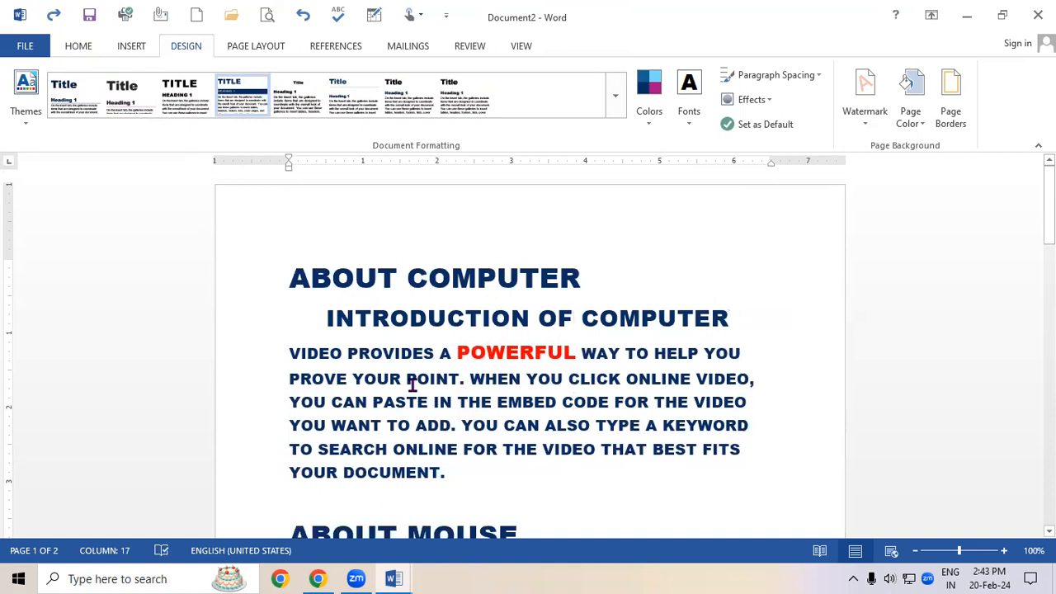
Select all the text and browse the built-in paragraph spacing presets without applying one.
key("ctrl+a")
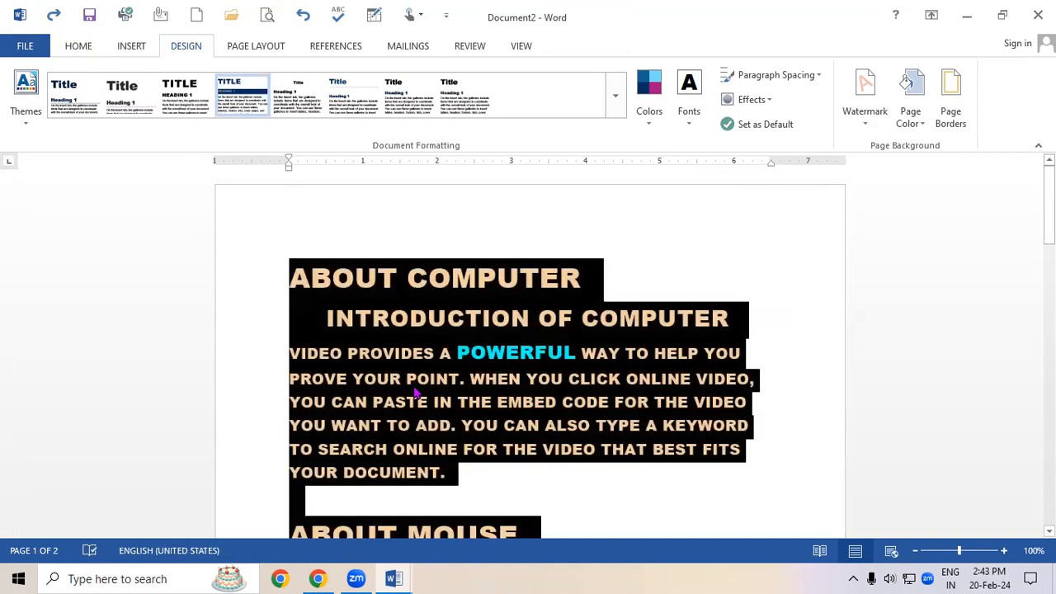
left_click(747, 76)
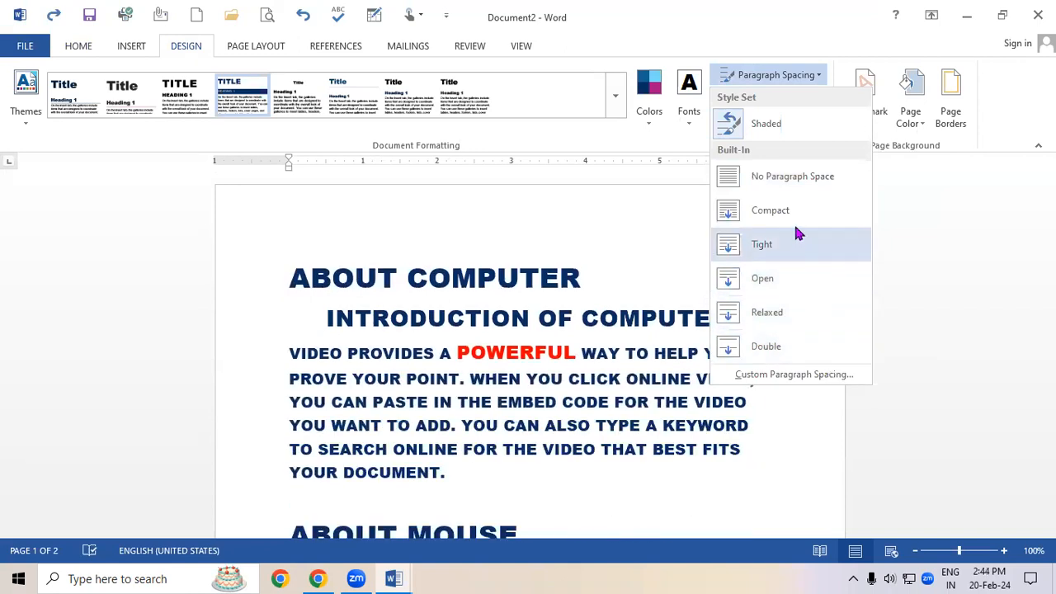
left_click(608, 299)
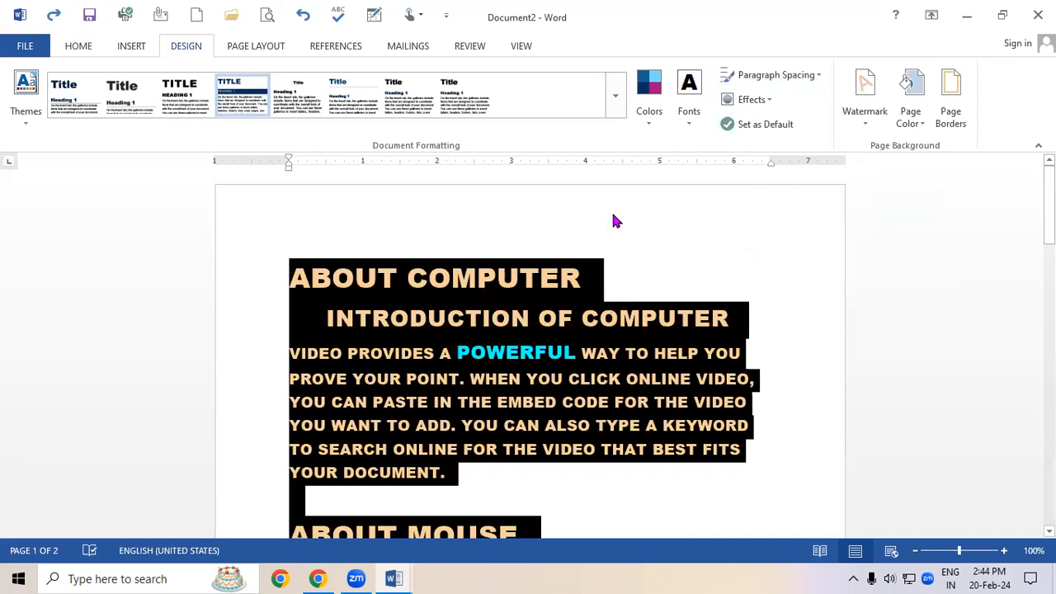
Apply the Orange theme colour set to the document.
left_click(649, 115)
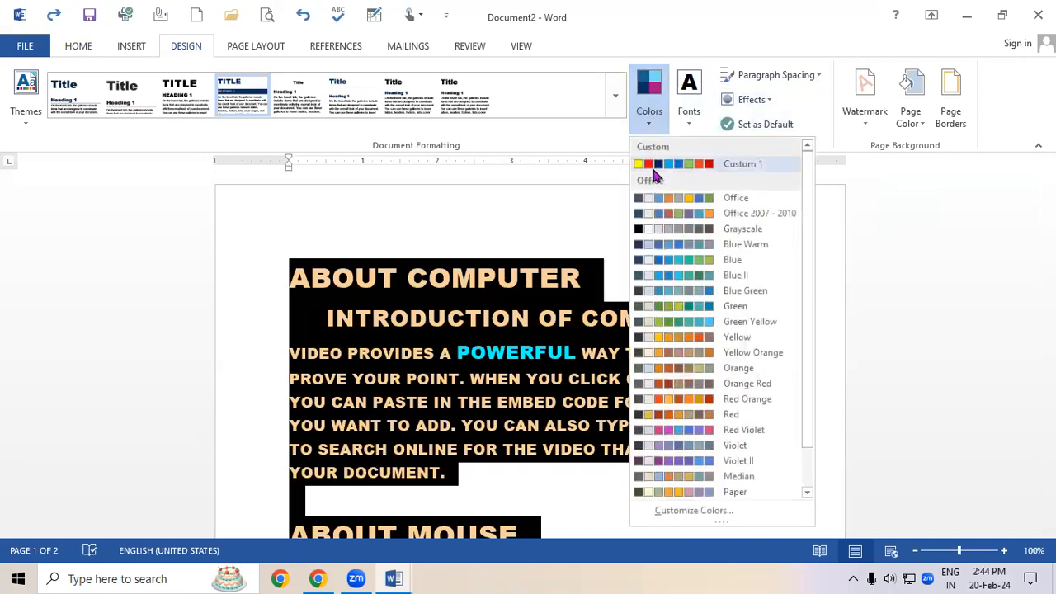
left_click(672, 368)
left_click(755, 99)
left_click(625, 321)
left_click(535, 350)
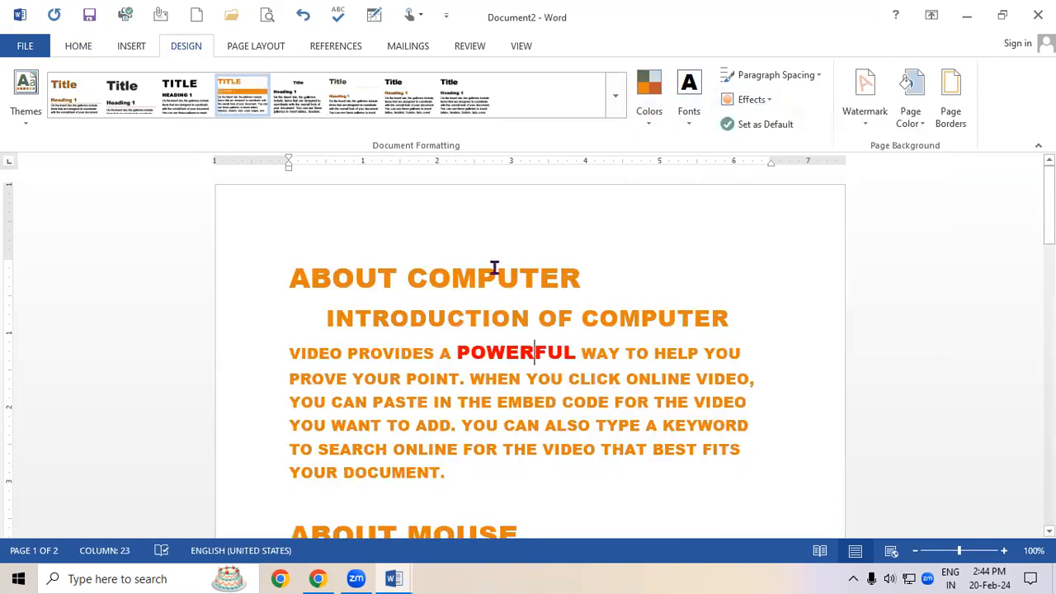
Browse the theme effects gallery without choosing an effect.
left_click_drag(401, 278, 528, 318)
left_click(544, 402)
left_click(750, 99)
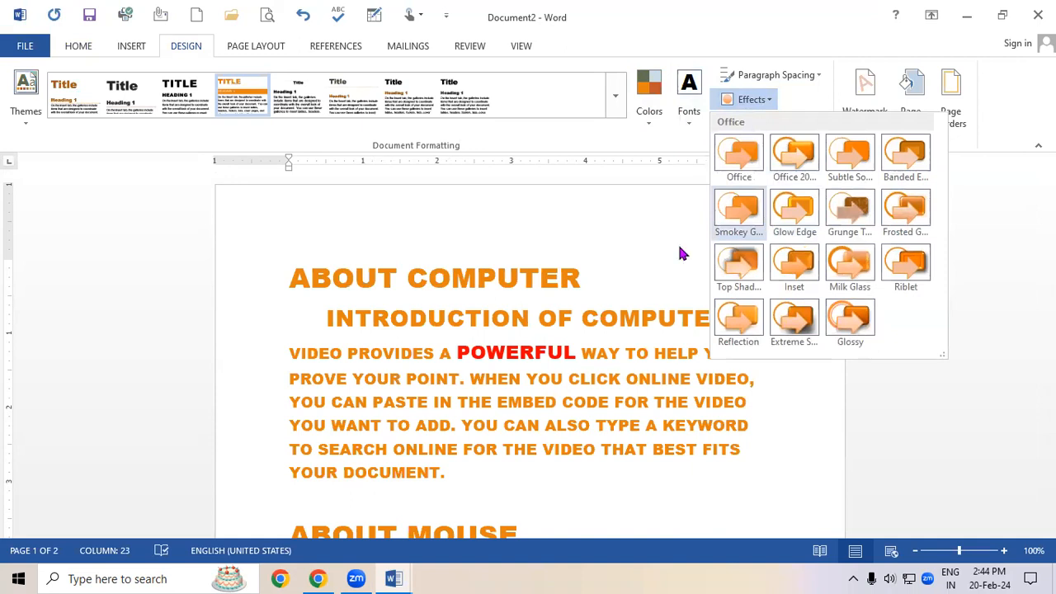
left_click(481, 305)
Select all the text and apply the Blue Green theme colour set.
key("ctrl+a")
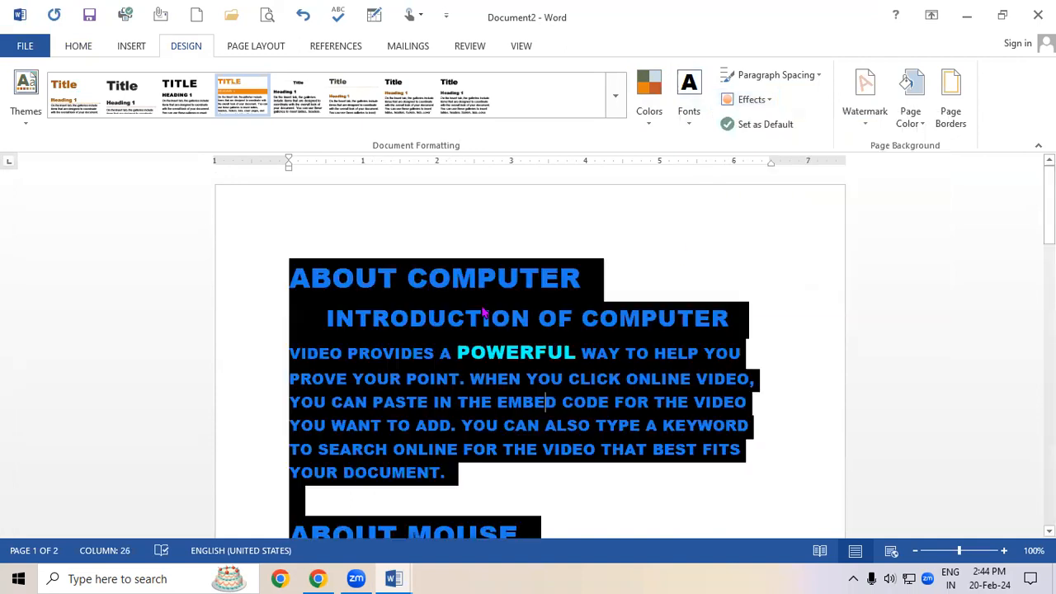
left_click(649, 97)
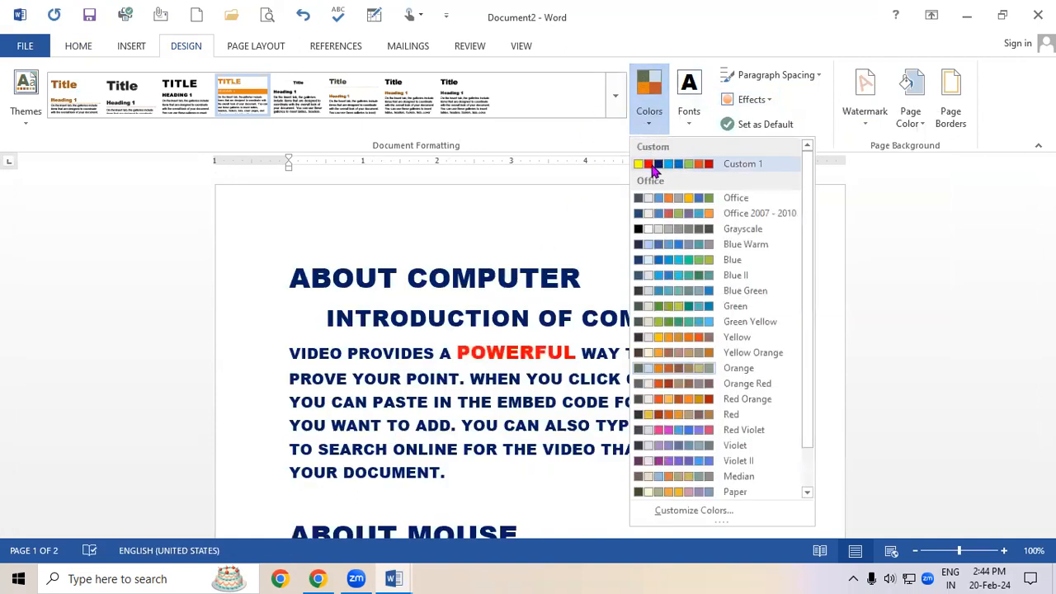
left_click(673, 292)
left_click(678, 318)
Set the current style set and theme as the default for all new documents.
left_click(751, 100)
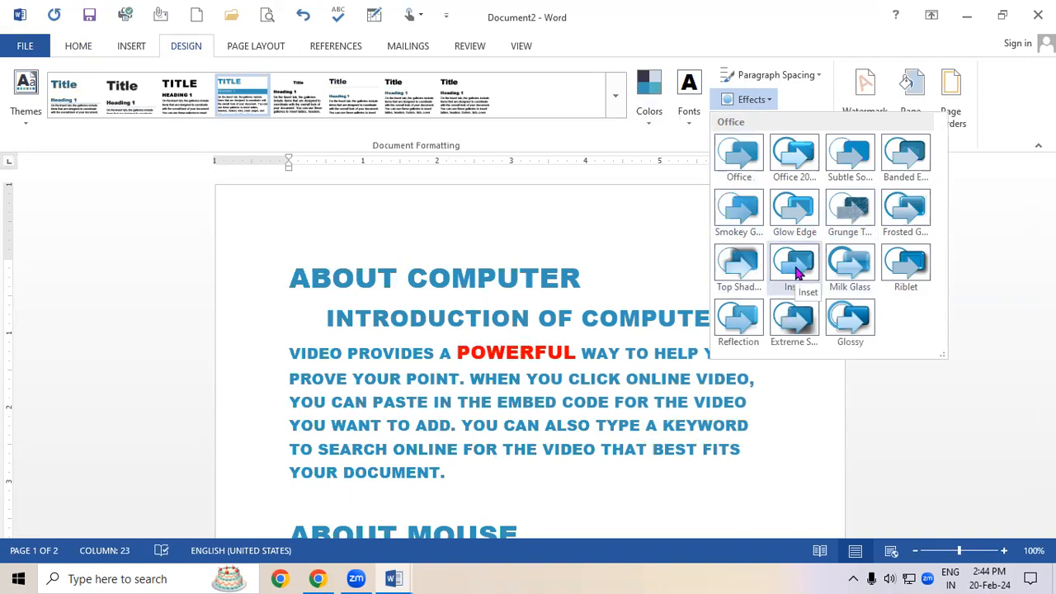
left_click(598, 446)
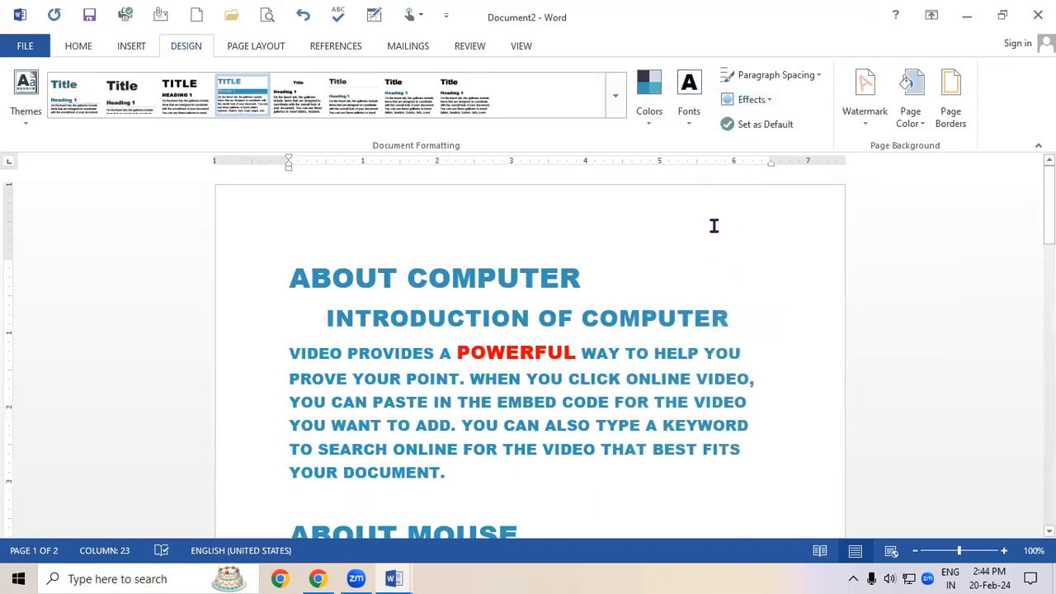
left_click(749, 126)
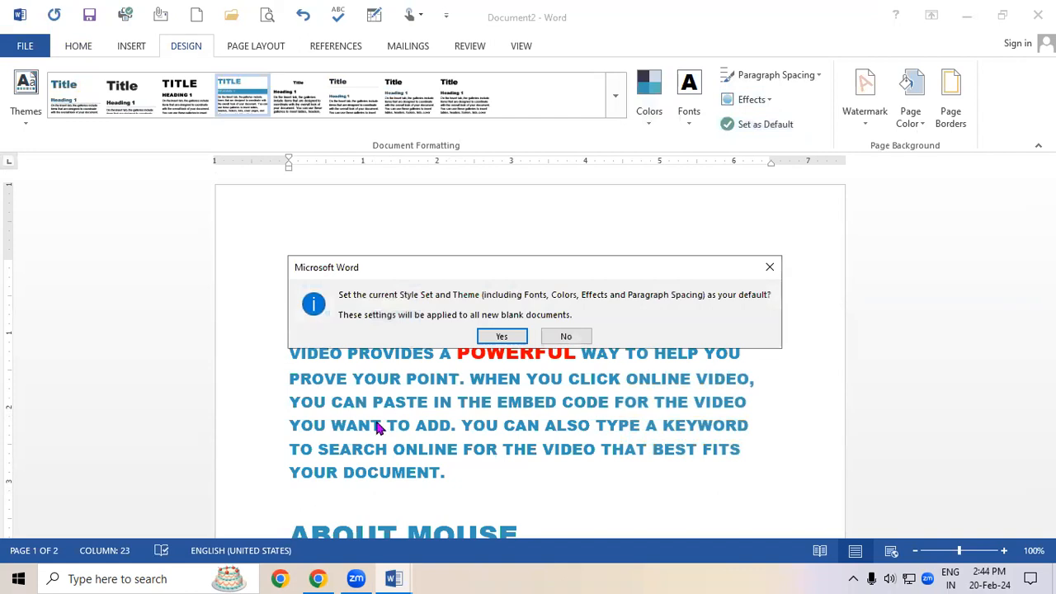
left_click(509, 338)
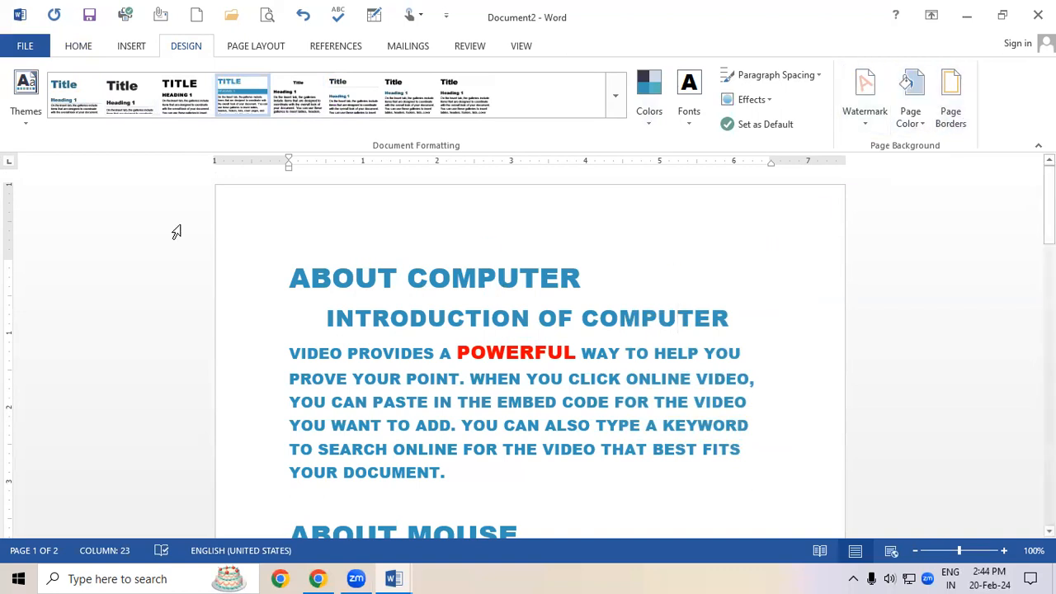
left_click(73, 52)
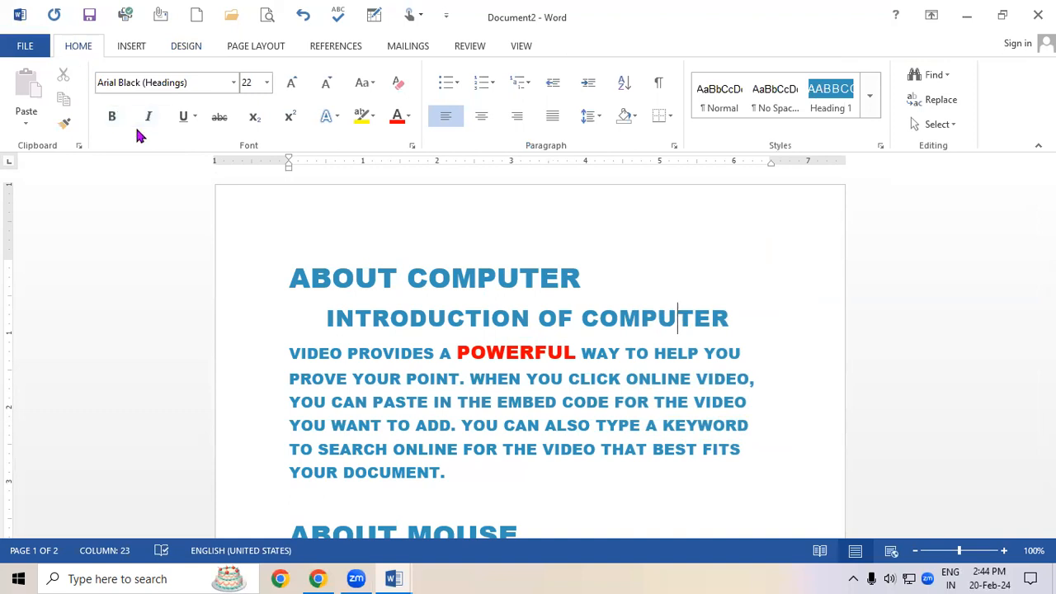
left_click(599, 576)
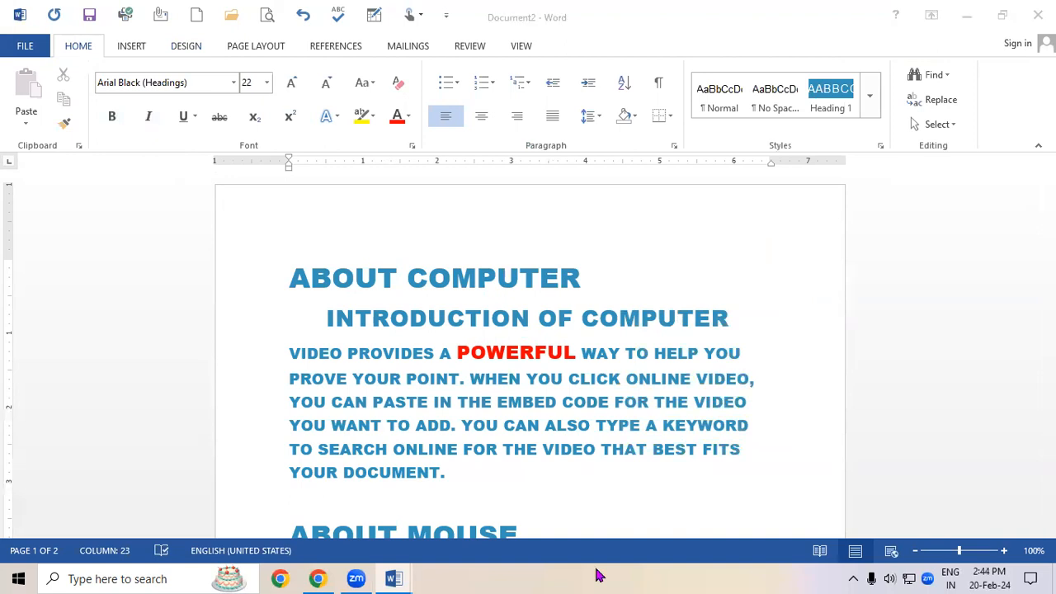